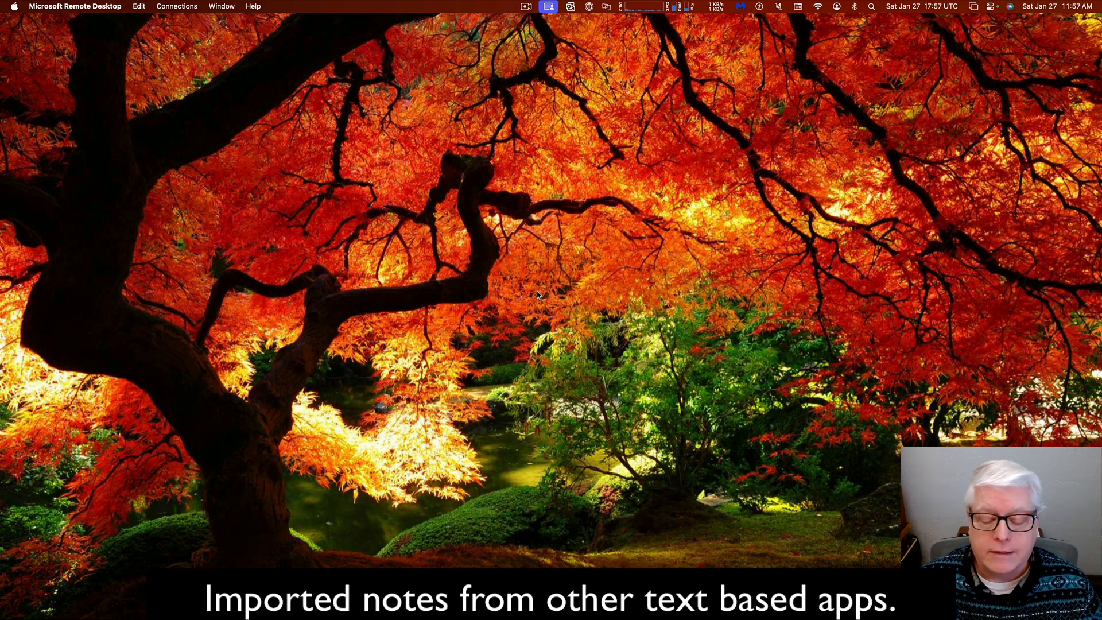
Bring up macOS Spotlight Search with Cmd+Space
mouse_move(744, 574)
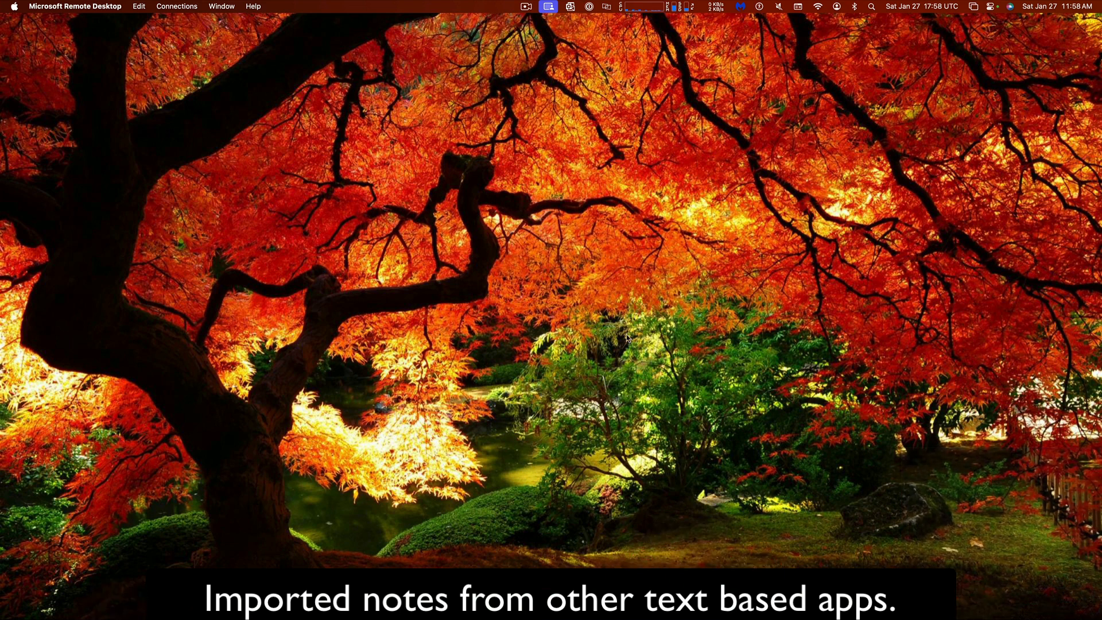
key("super+space")
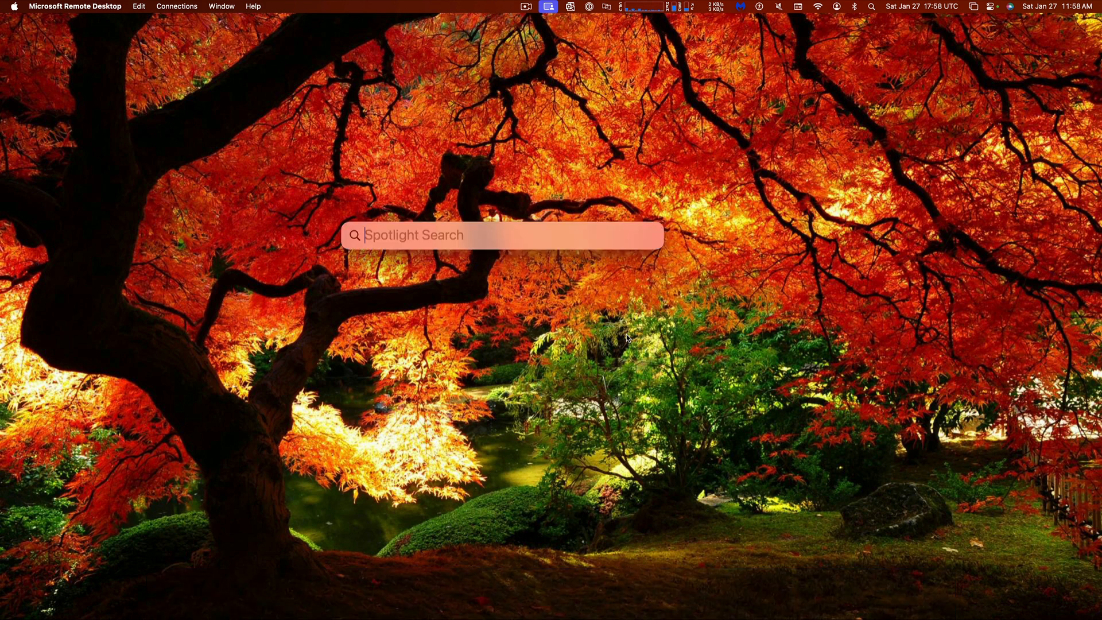
Launch Index Cards from Spotlight by searching 'ind'
type("ind")
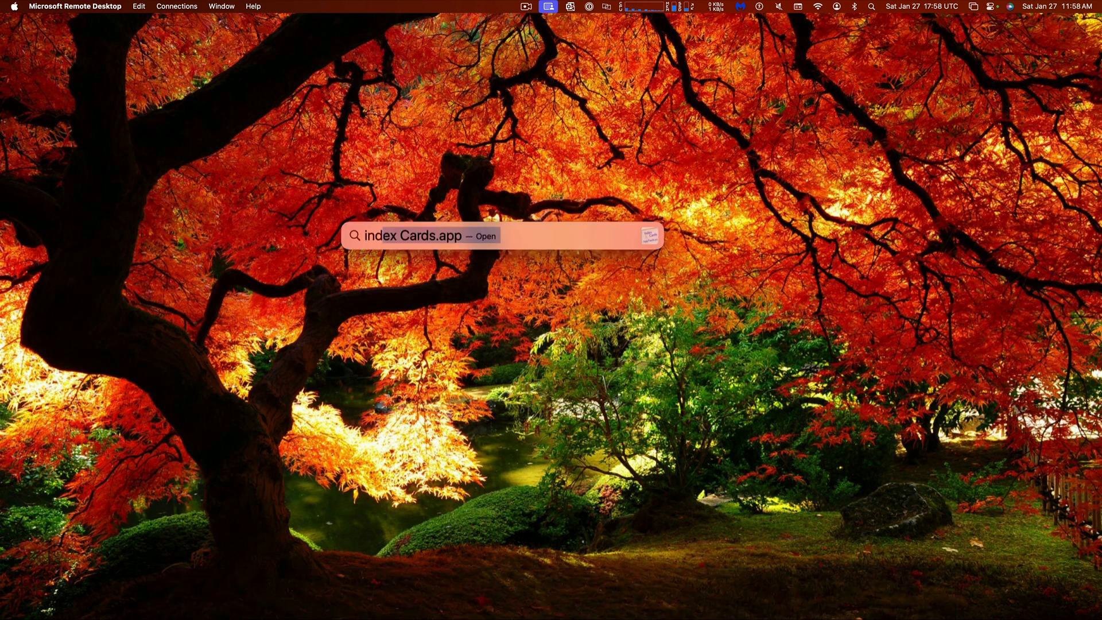
key("Return")
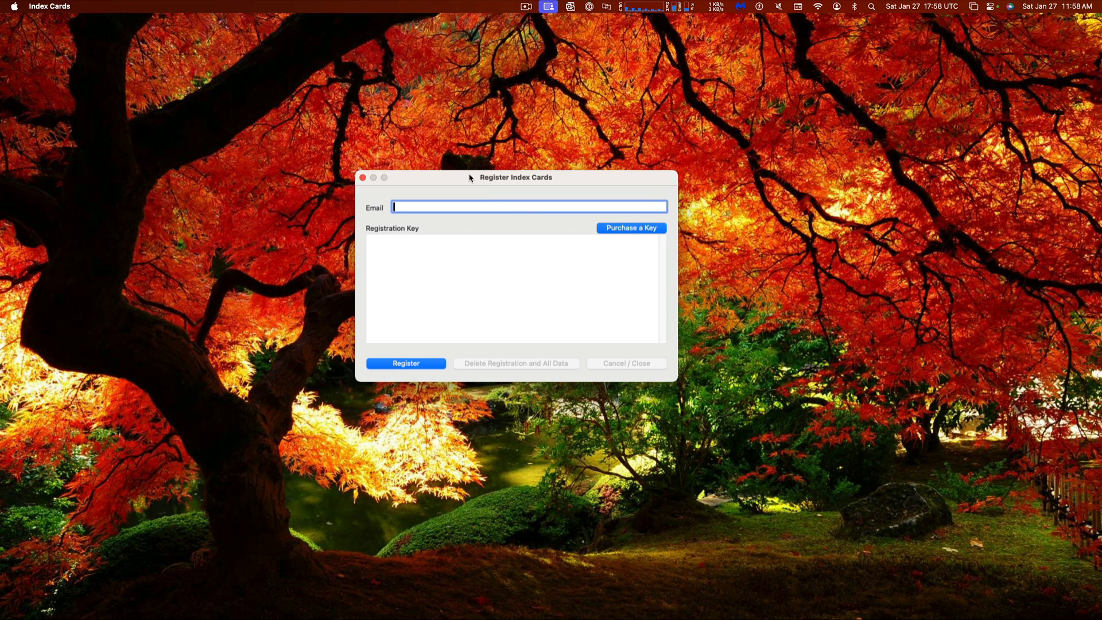
Enter the e-mail and pasted registration key, submit, and dismiss the 'Attempt 1 of 3' notice
left_click_drag(471, 177, 527, 194)
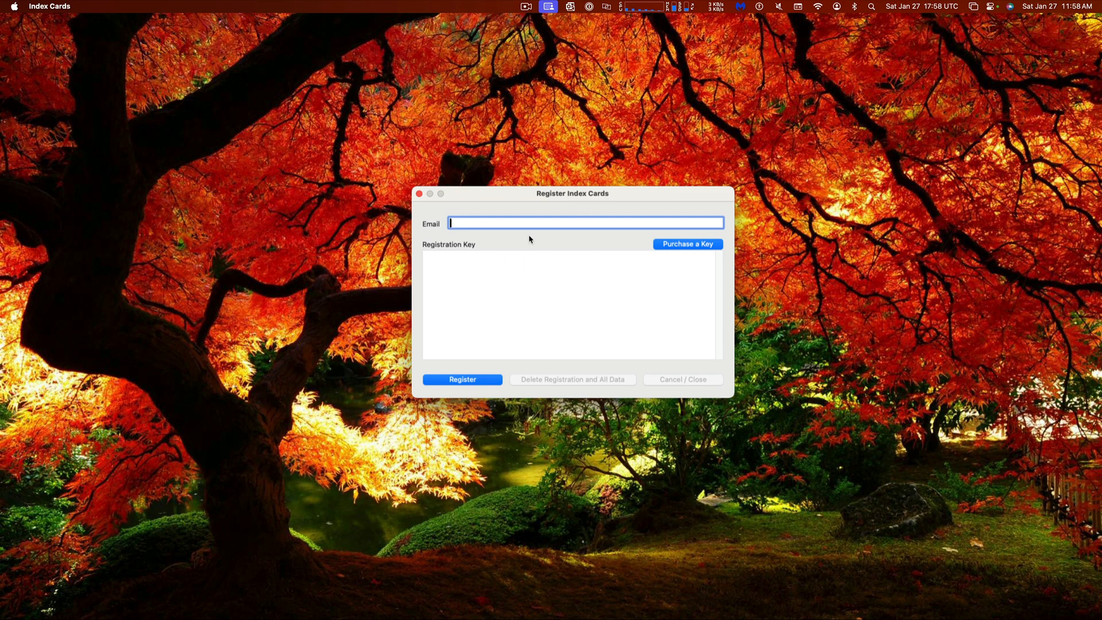
type("user@email")
left_click(643, 276)
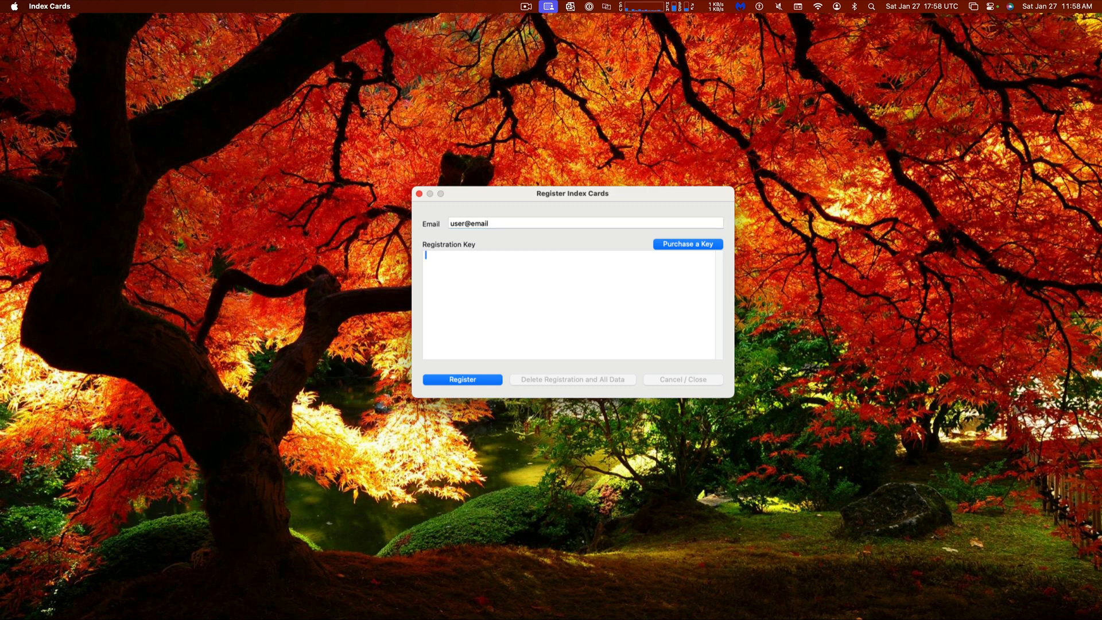
key("super+Tab")
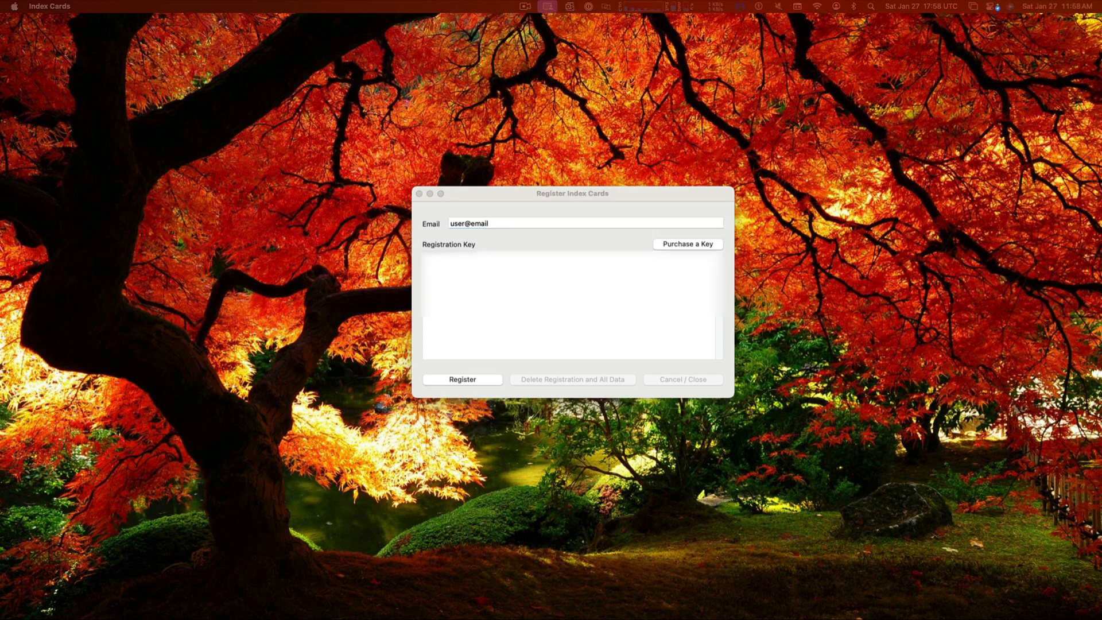
left_click(504, 293)
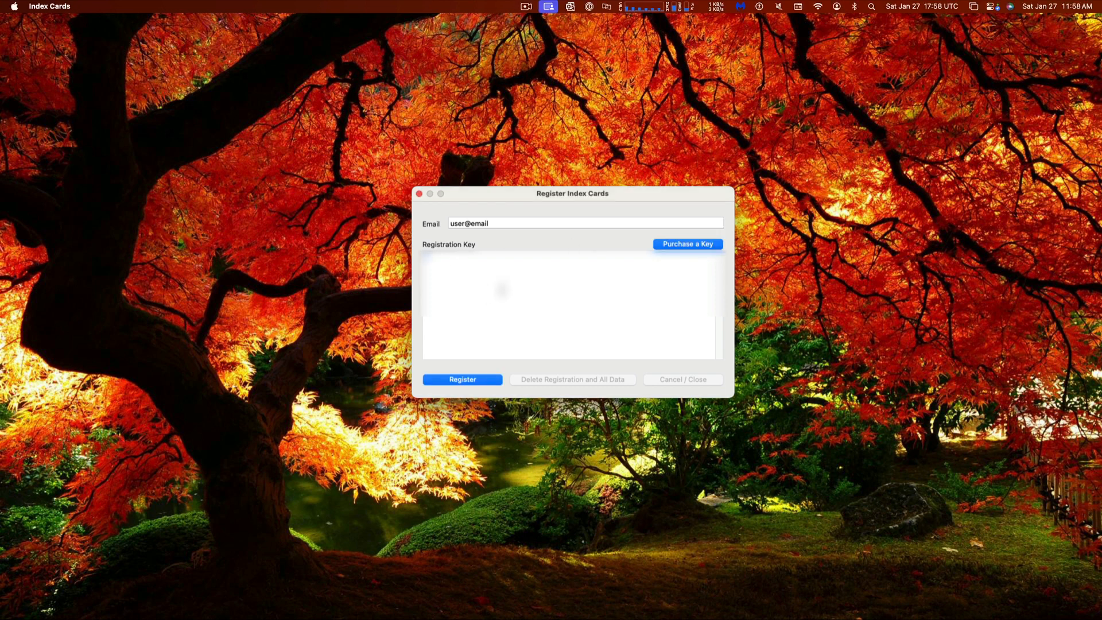
right_click(508, 297)
left_click(526, 320)
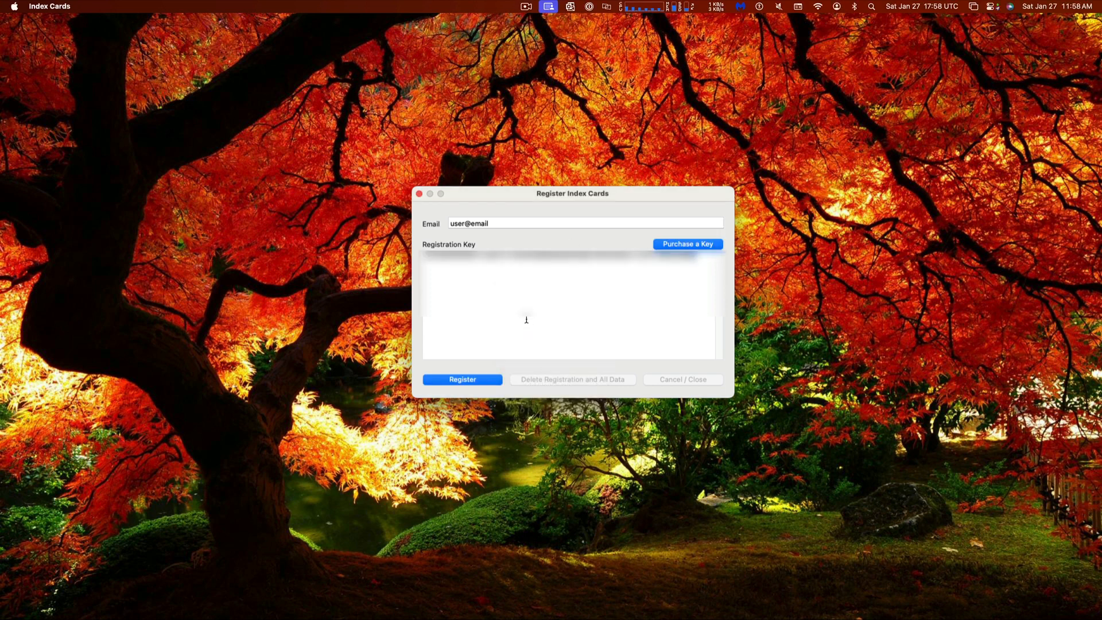
left_click(468, 382)
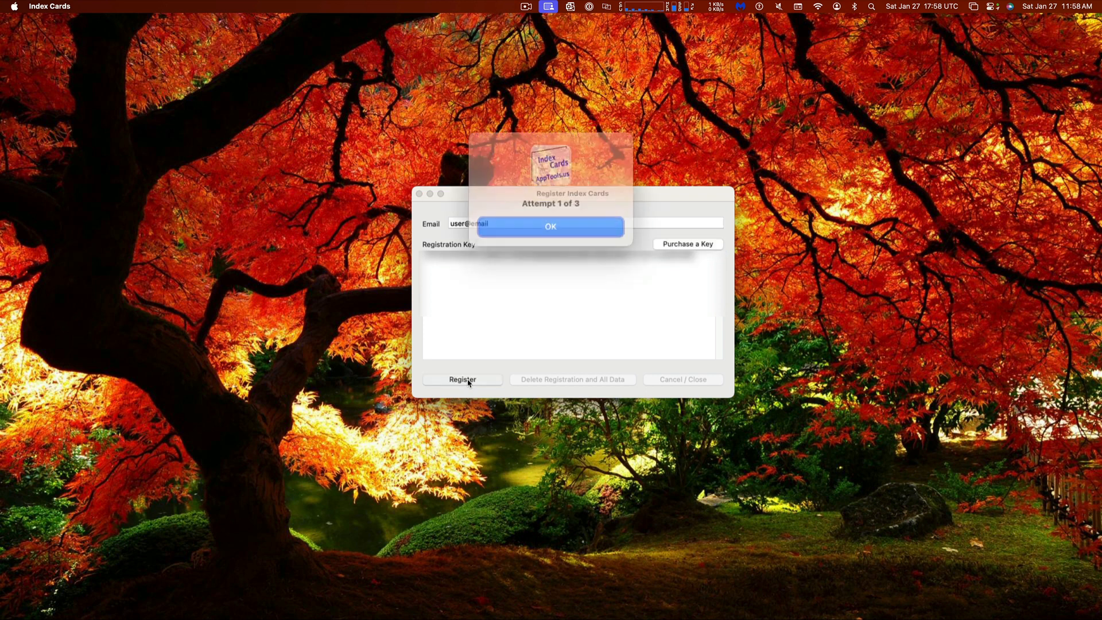
left_click(545, 228)
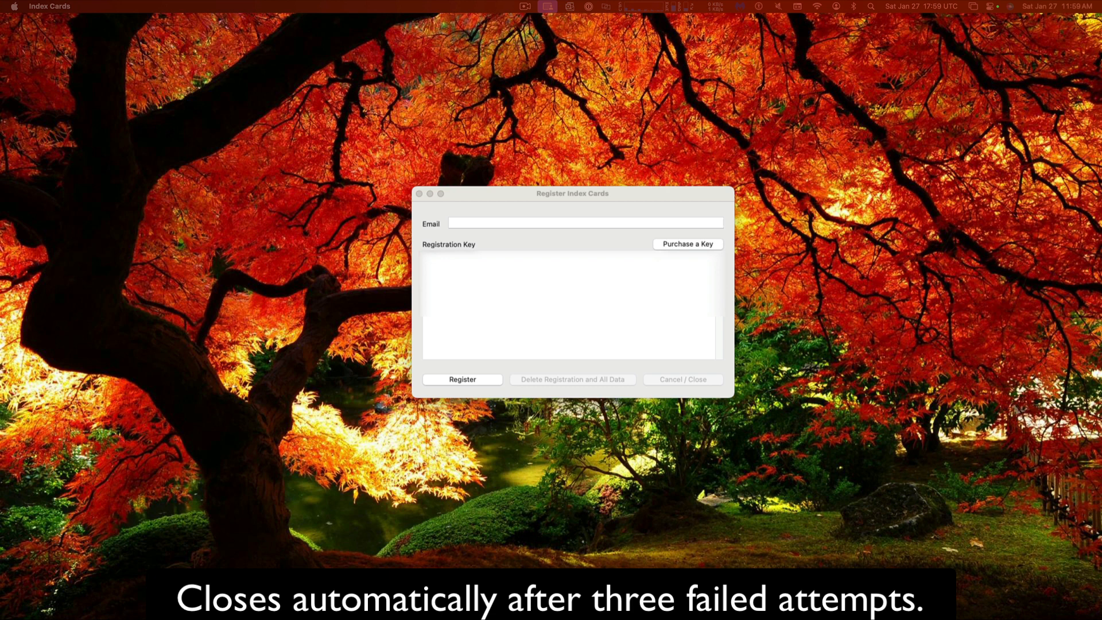
Paste the registration key, re-enter the e-mail address, and submit the registration again
left_click(507, 283)
right_click(506, 282)
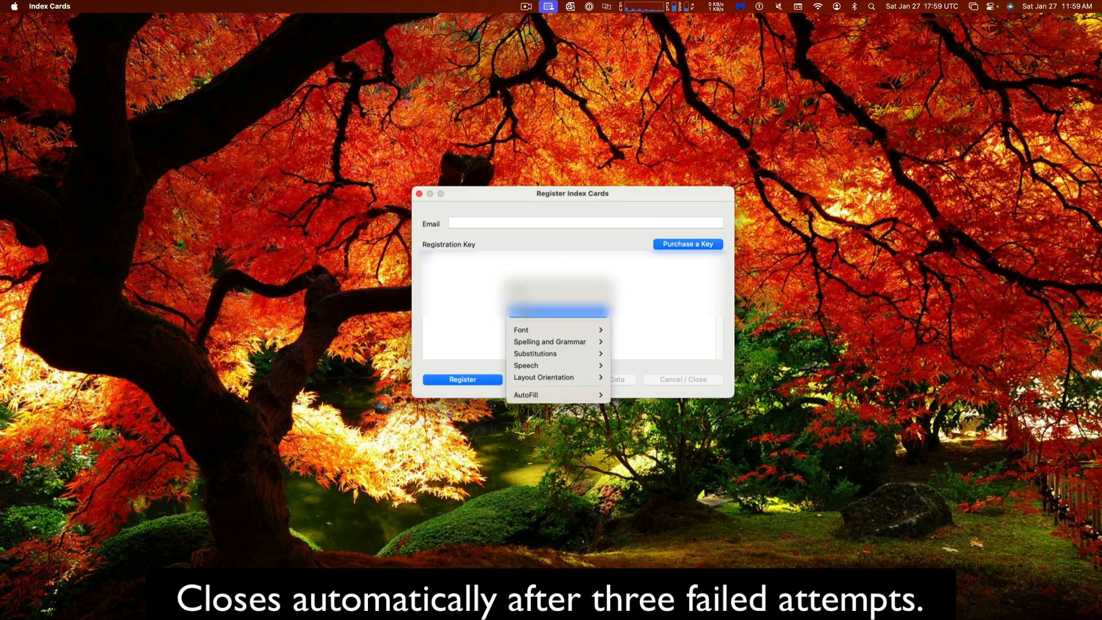
left_click(525, 312)
left_click(493, 223)
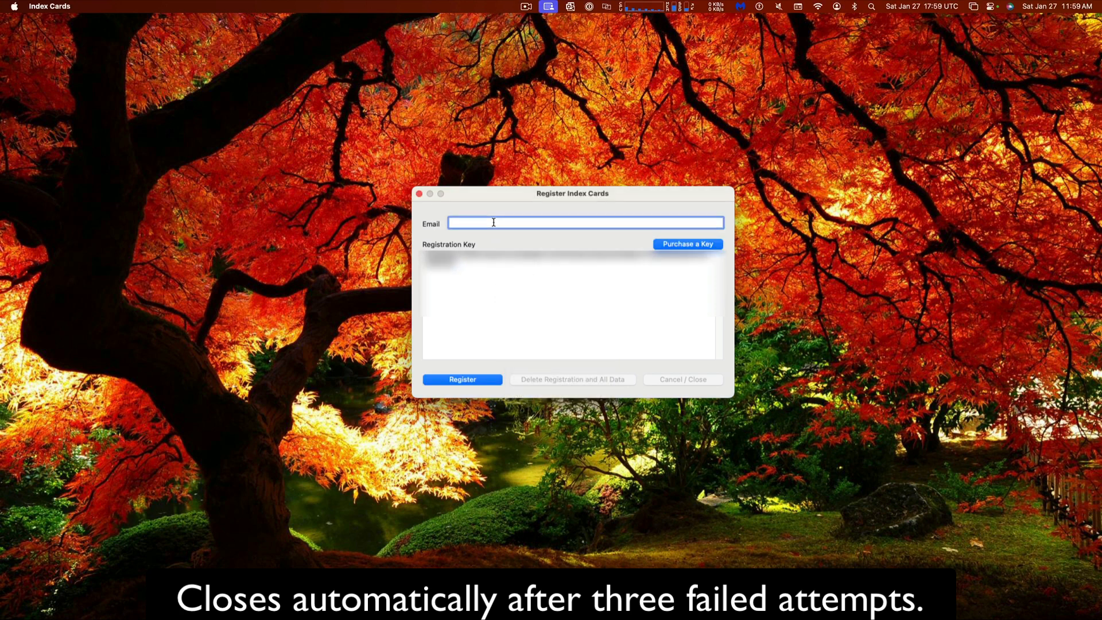
type("user@email")
left_click(472, 381)
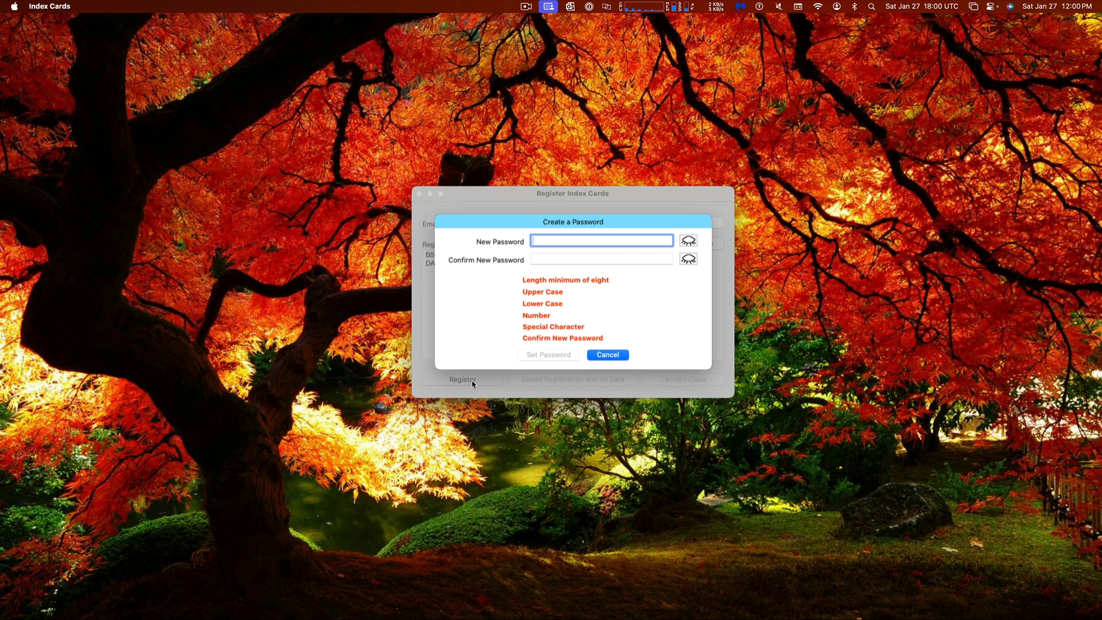
Enter and confirm a matching new password, save it, and acknowledge the restart notice
type("•••••••••••••••")
key("Tab")
type("•••••••••••••")
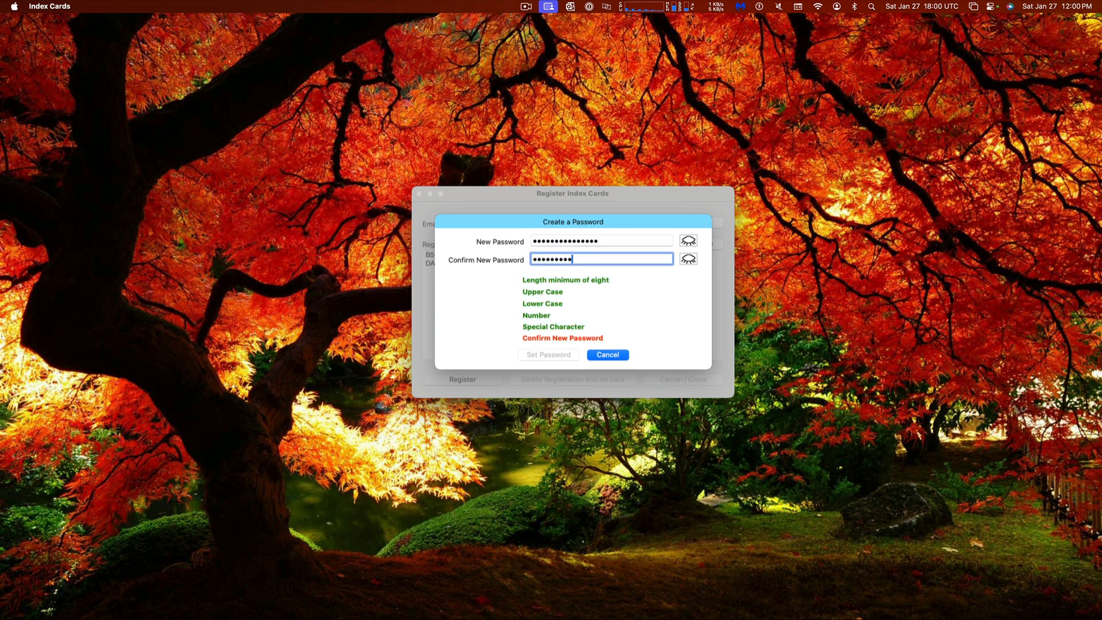
type("•")
left_click_drag(613, 259, 491, 257)
type("••••••••••••••")
key("shift+Tab")
type("••••••••••••••")
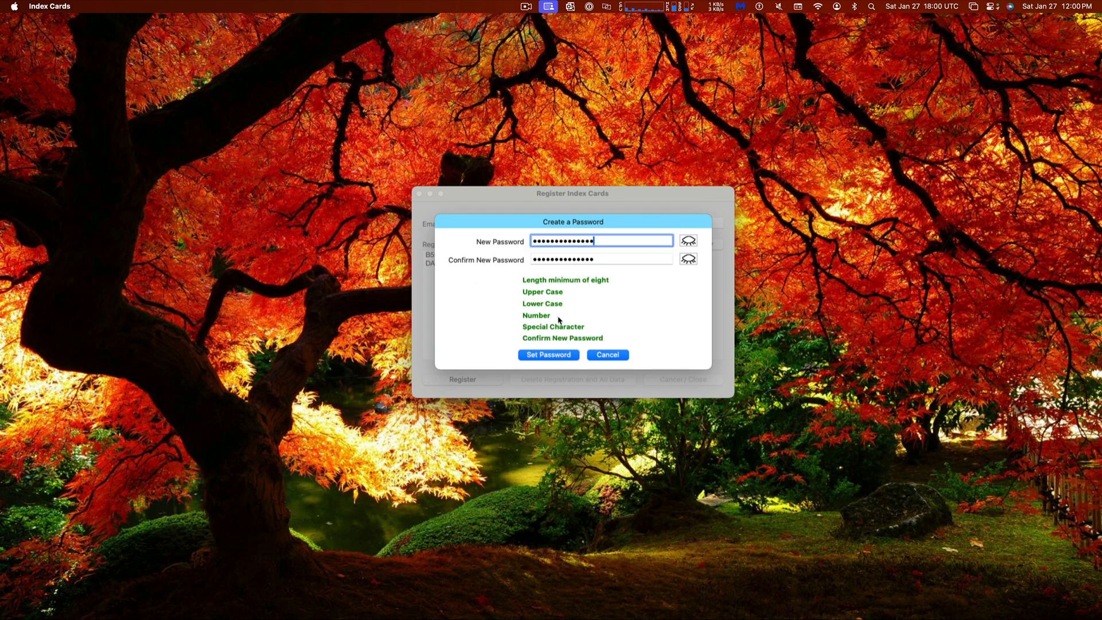
left_click(552, 355)
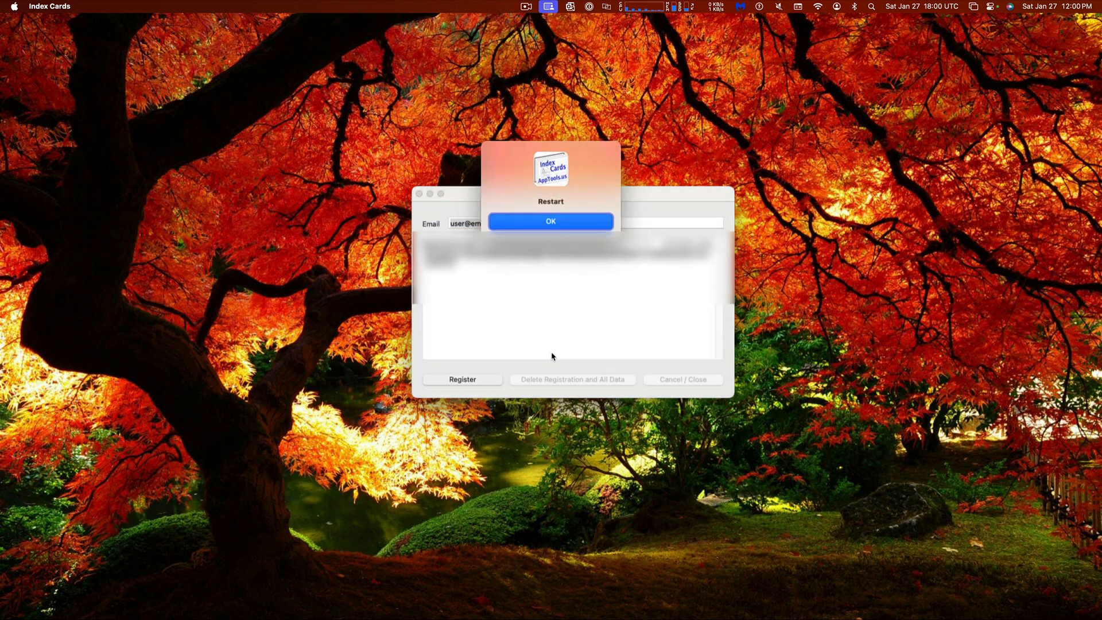
left_click(550, 222)
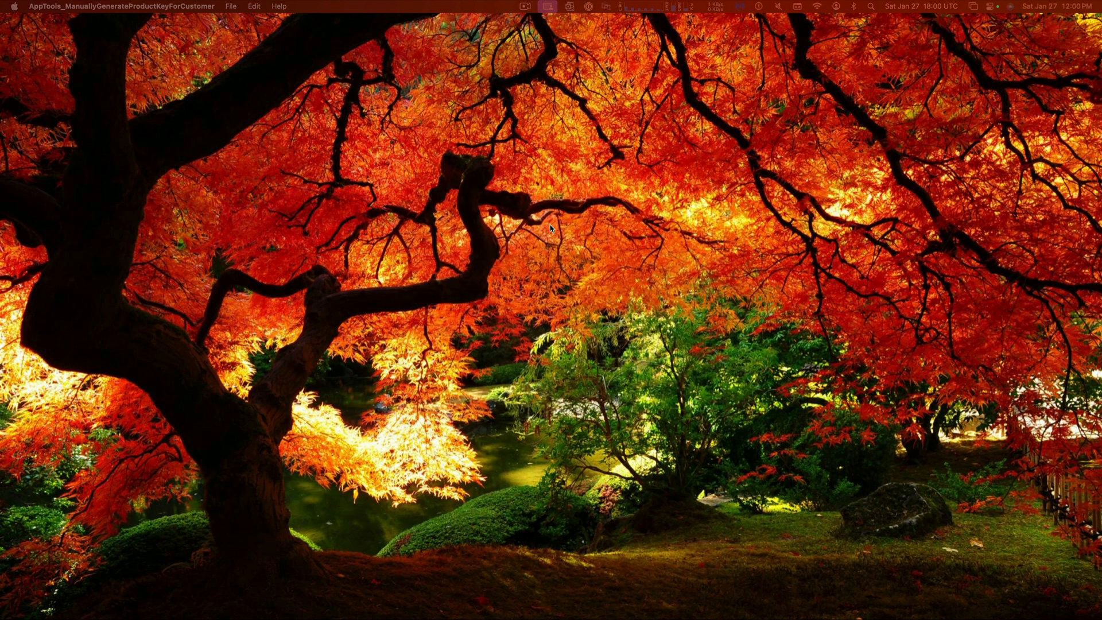
Relaunch Index Cards from Spotlight and unlock it with the new password
key("super+space")
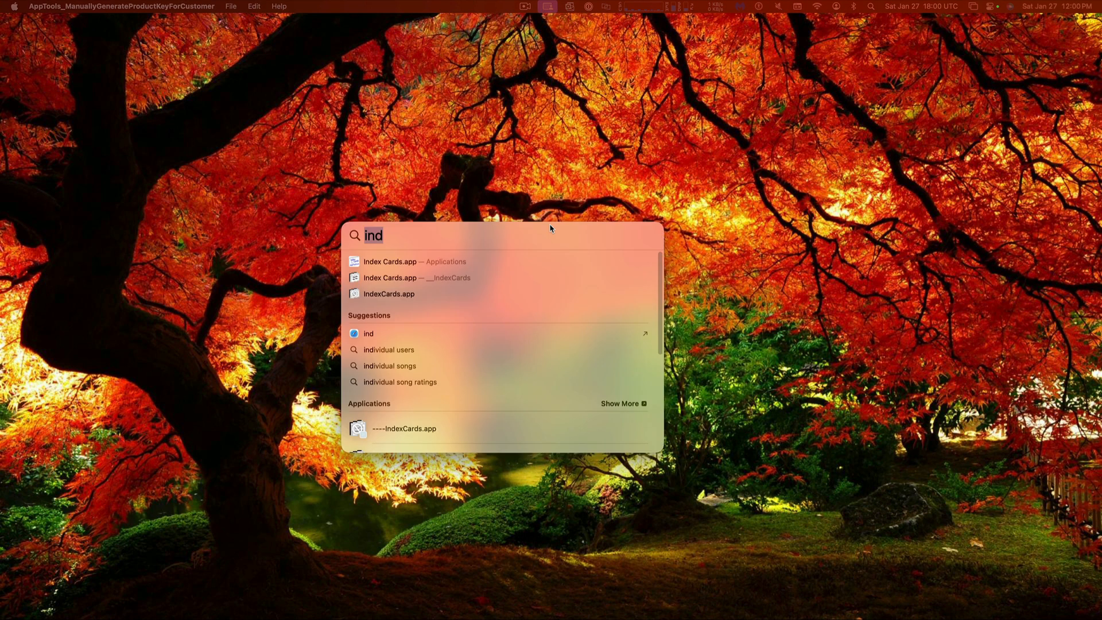
key("Down")
key("Return")
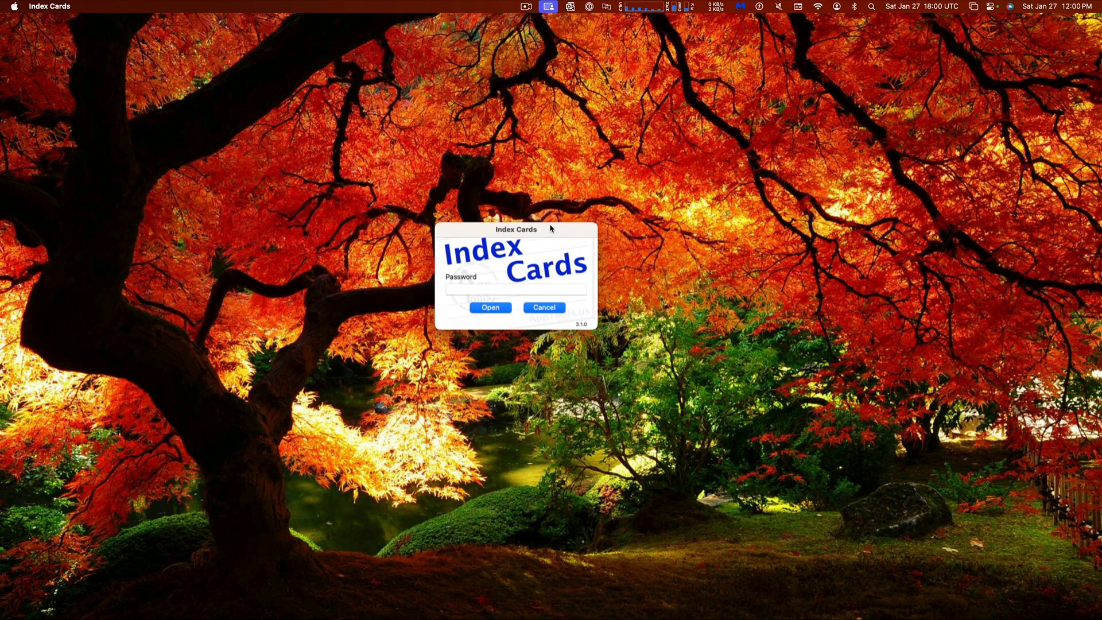
type("•••••••••••••••")
key("Return")
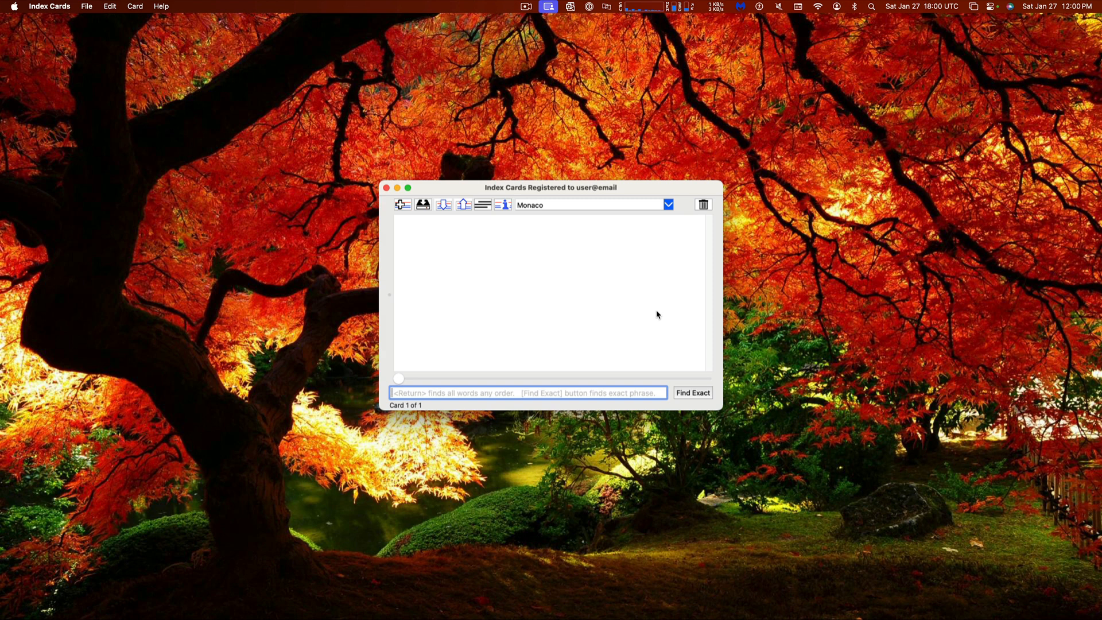
Write 'This is the top card' on the first card
left_click(589, 246)
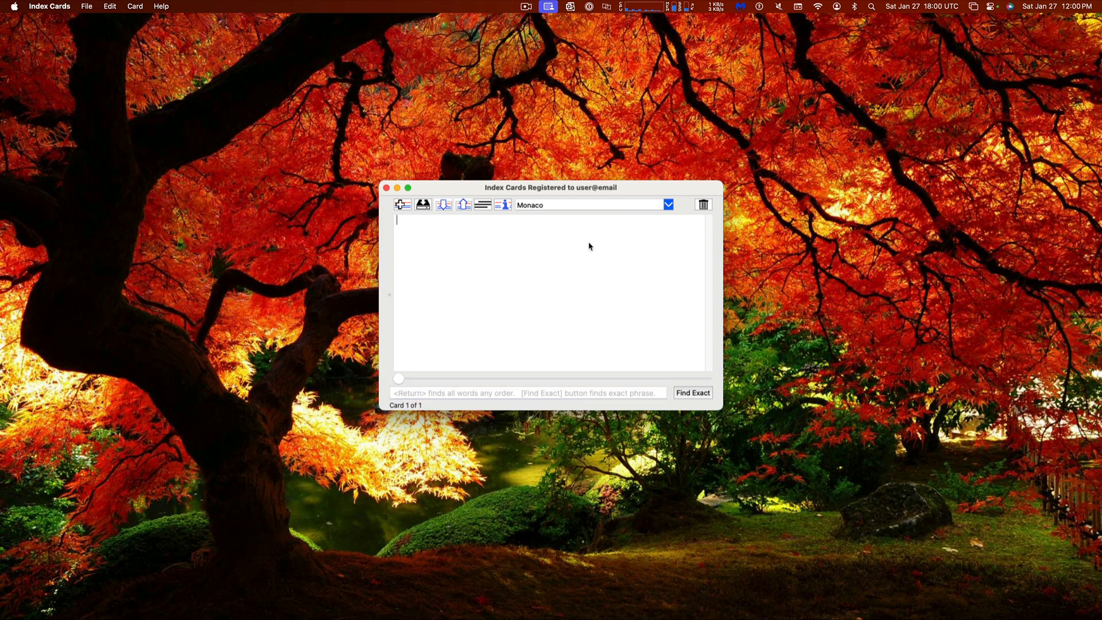
type("Tjis i")
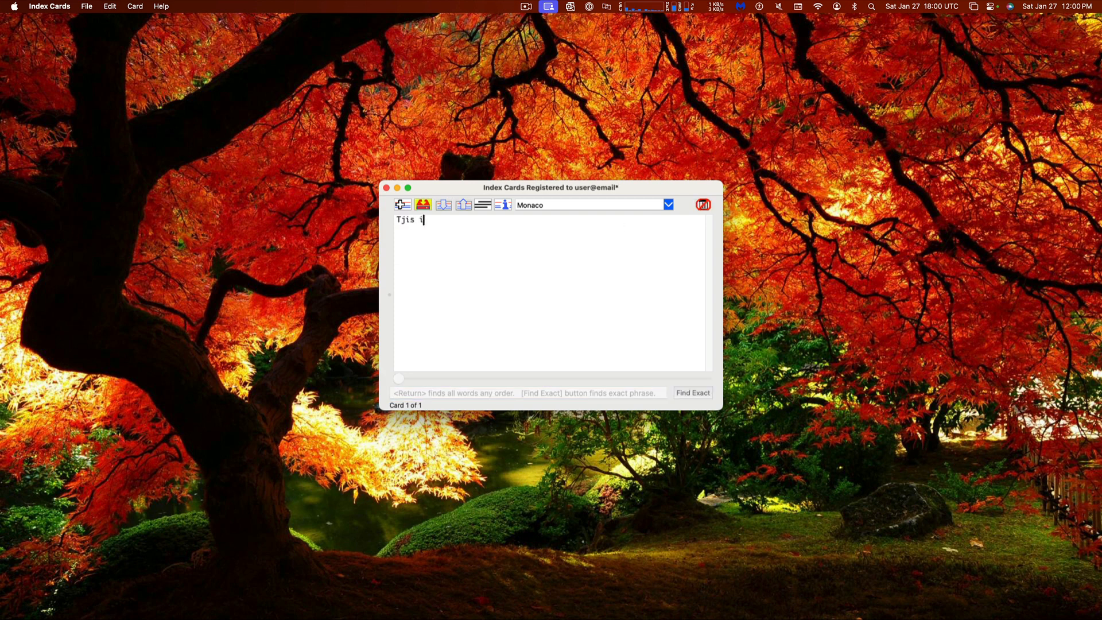
key("BackSpace")
key("BackSpace")
key("BackSpace")
key("BackSpace")
key("BackSpace")
type("his is the top card")
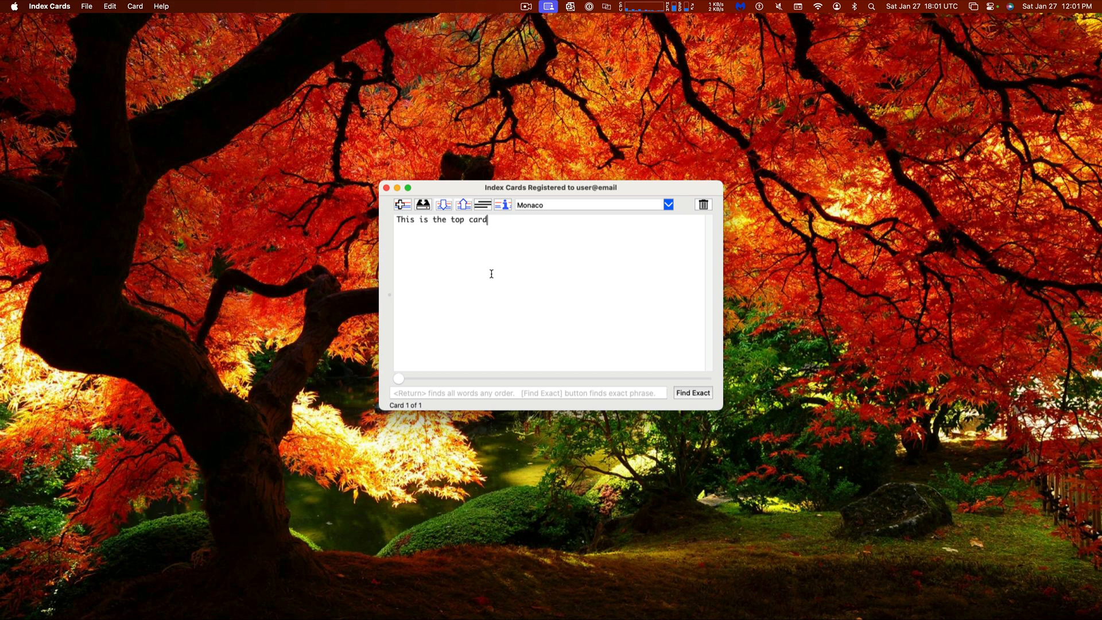
Add a second card reading 'this is card 2' with lines 'as', 'as', 'fdas', 'f', and save
left_click(402, 204)
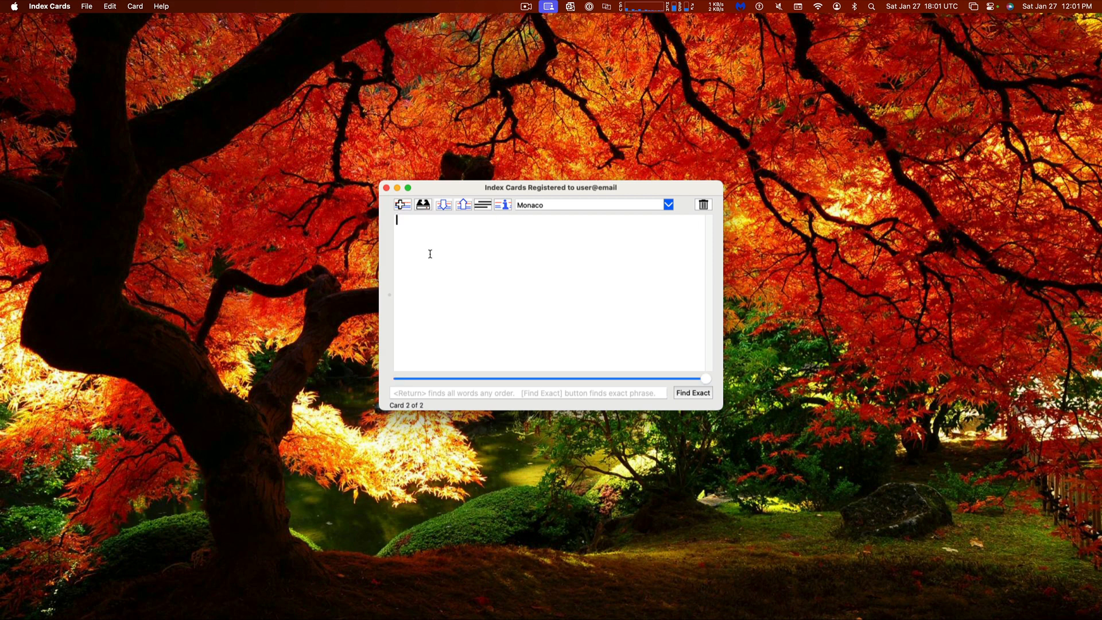
type("this is card 2")
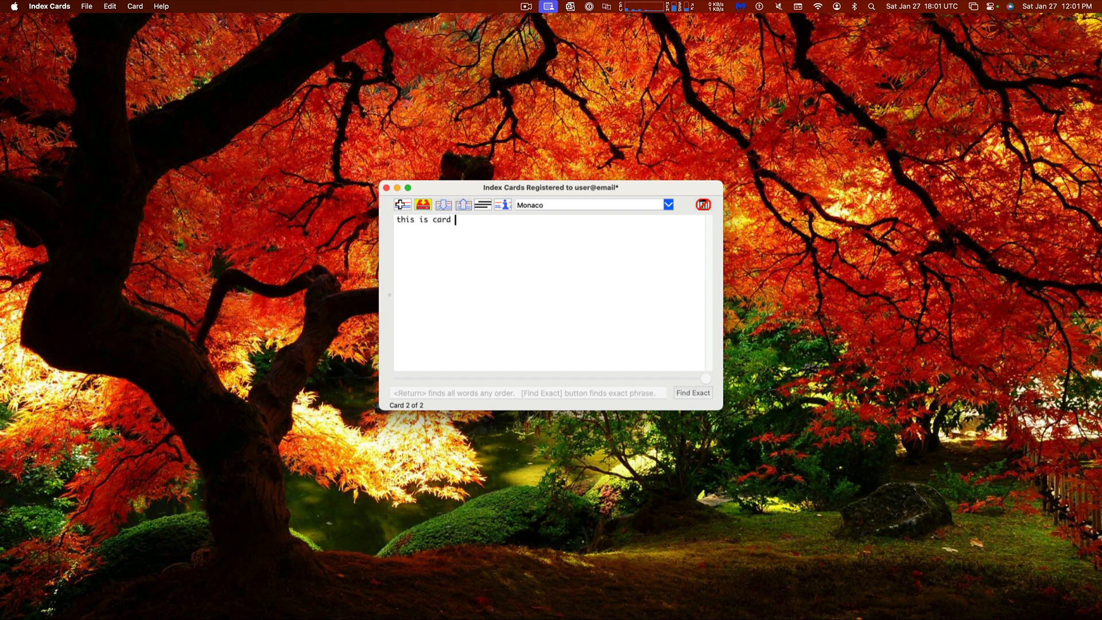
left_click(423, 204)
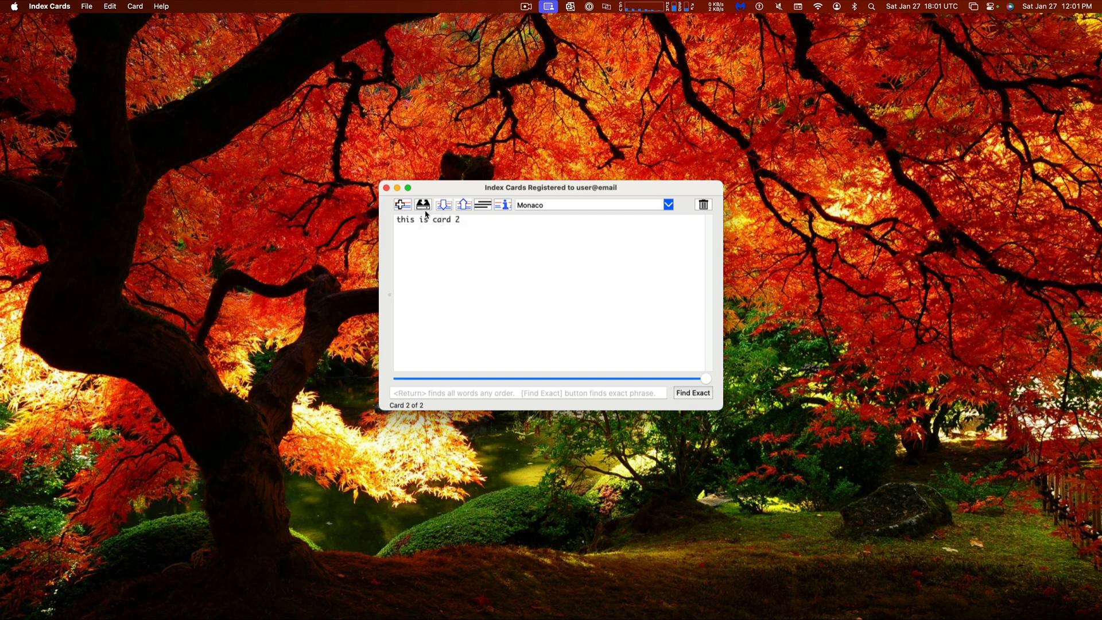
key("Return")
type("as")
key("Return")
type("as")
key("Return")
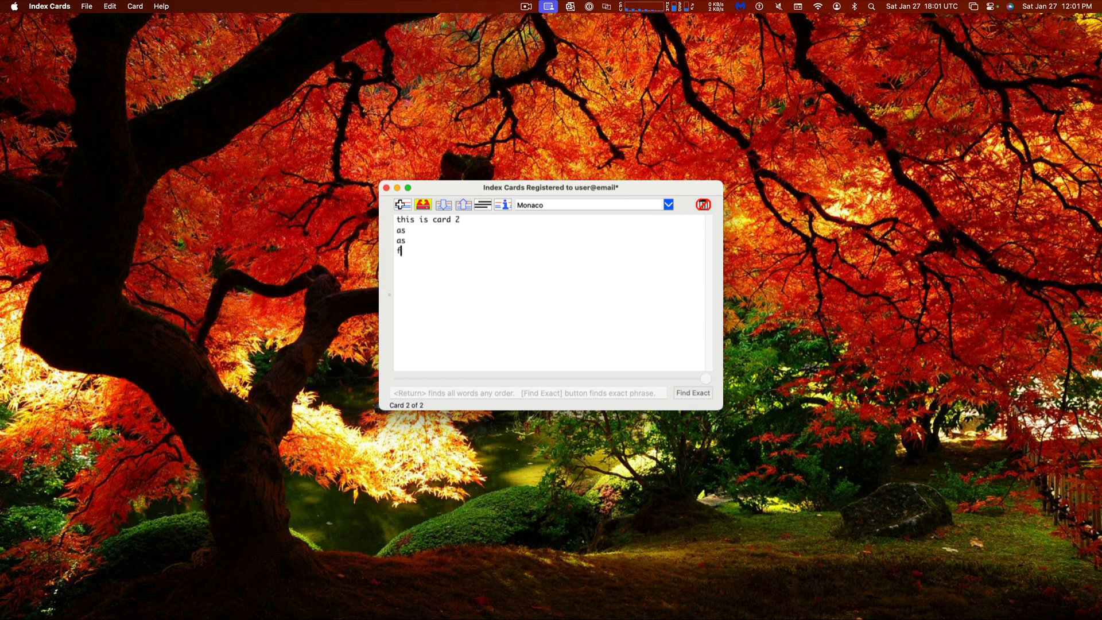
type("fdas")
key("Return")
type("f")
key("super+s")
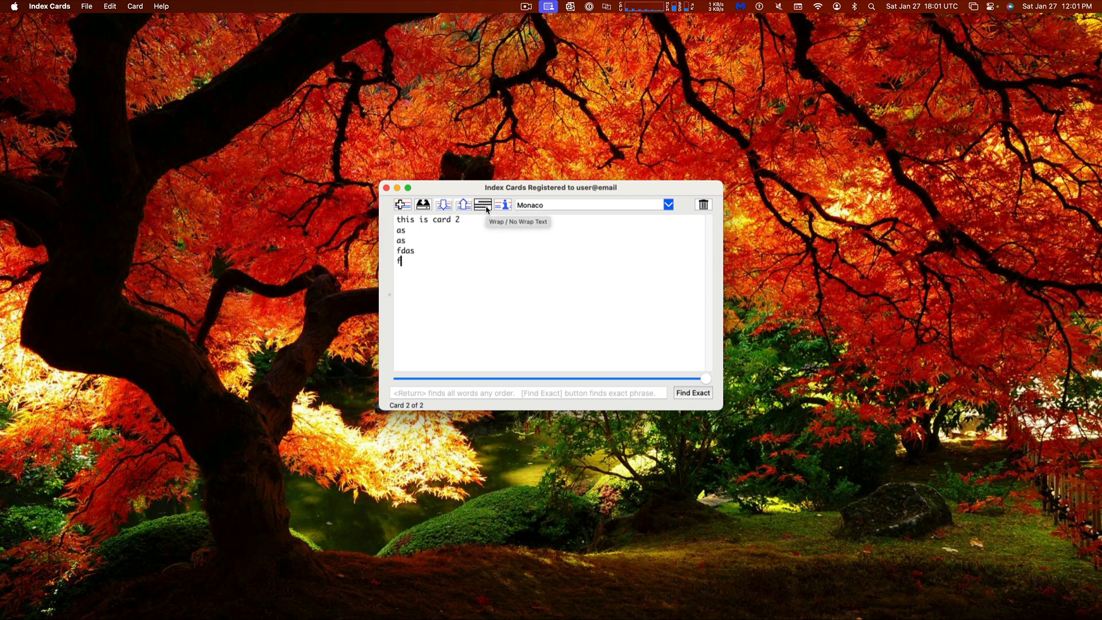
Rename card 2's file to 'This is card 2.txt' via Card Info, then return to card 1
left_click(509, 208)
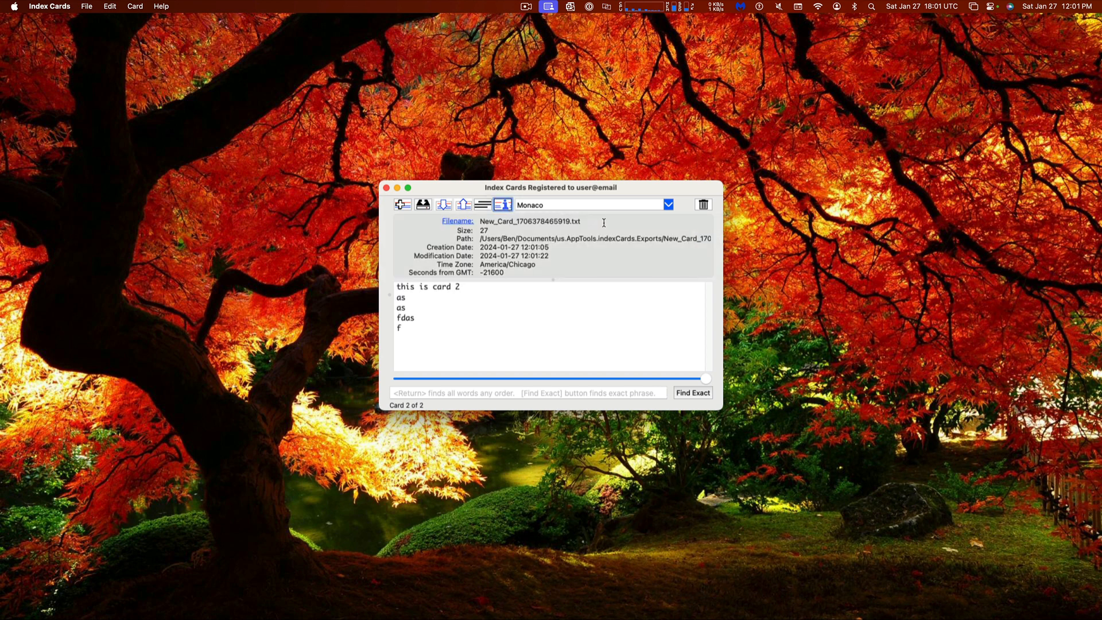
left_click(456, 221)
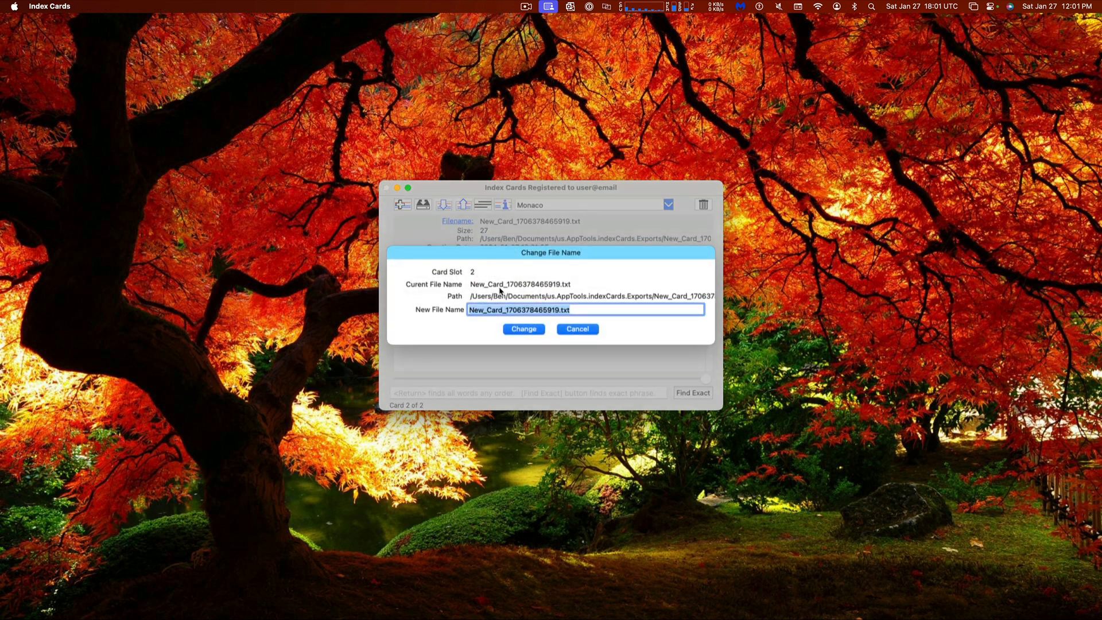
type("This is a")
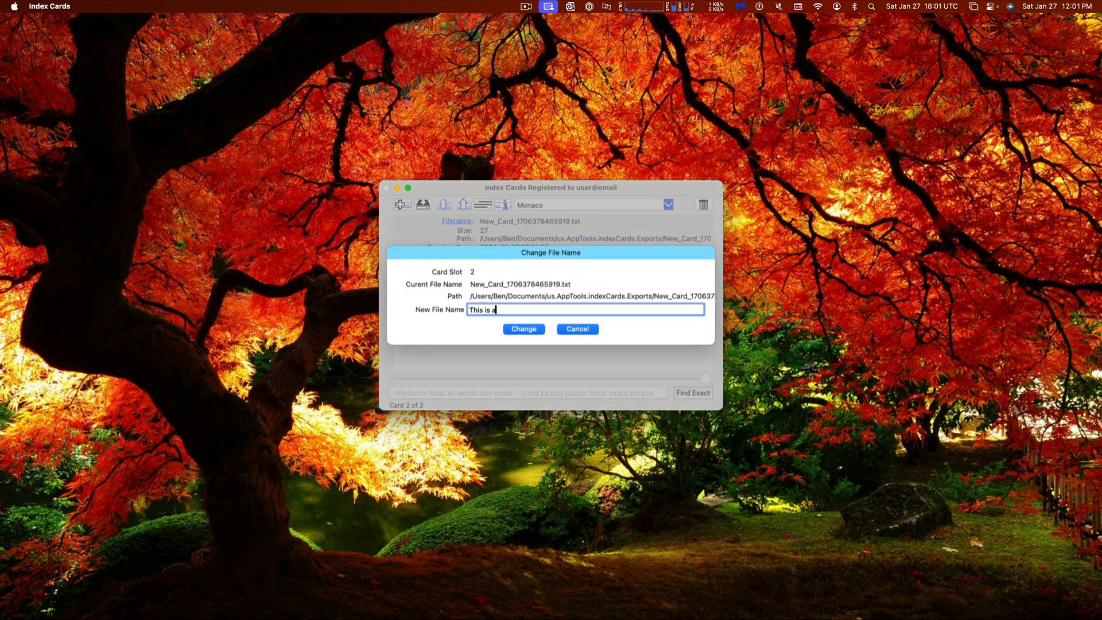
type("ard 2.txt")
key("Return")
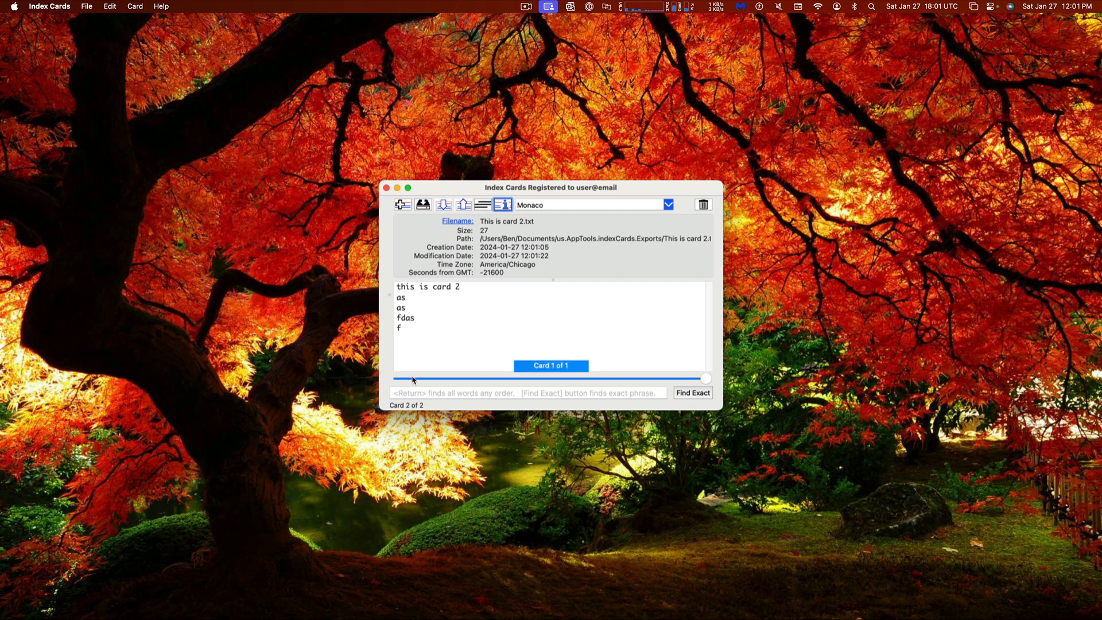
mouse_move(707, 381)
left_click_drag(707, 381, 393, 370)
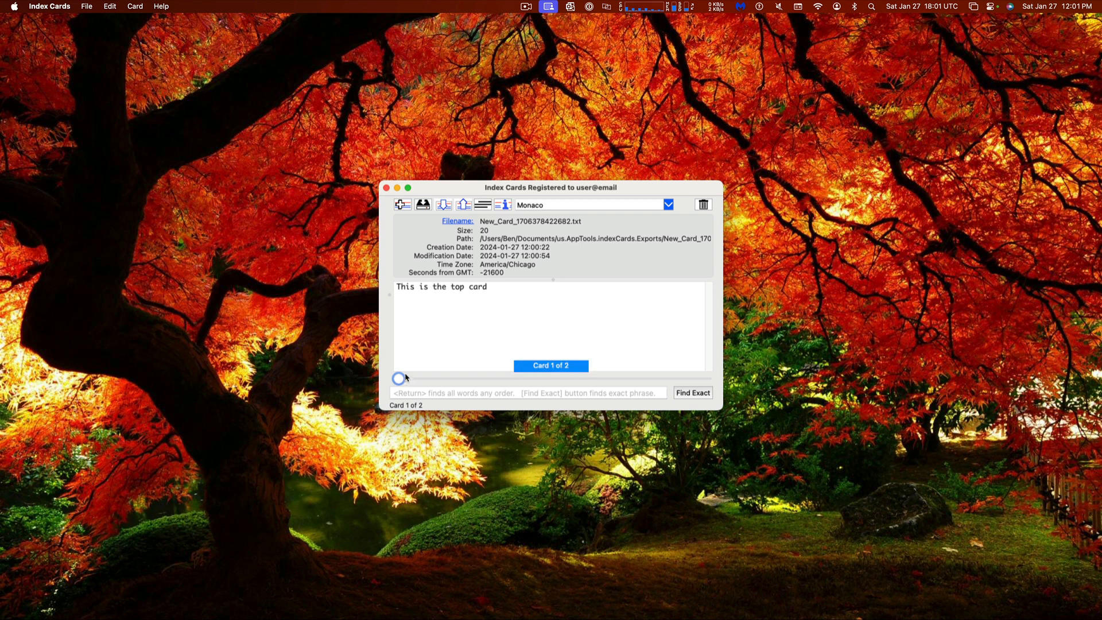
Rename card 1's file to 'This is the top card.txt' from the file info panel
left_click(503, 294)
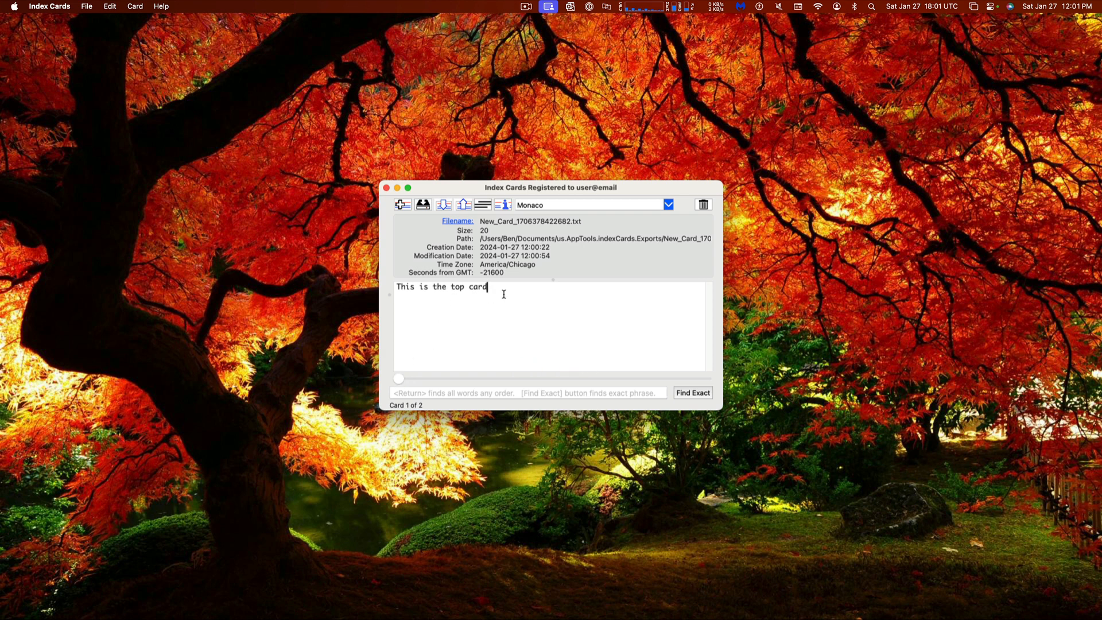
left_click(503, 206)
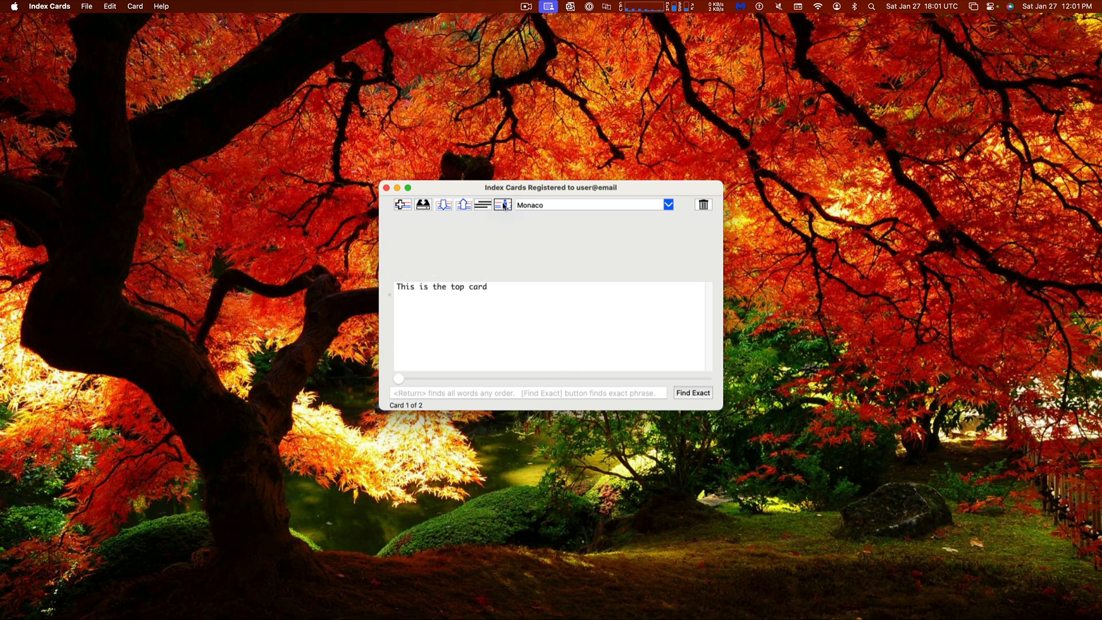
left_click(504, 204)
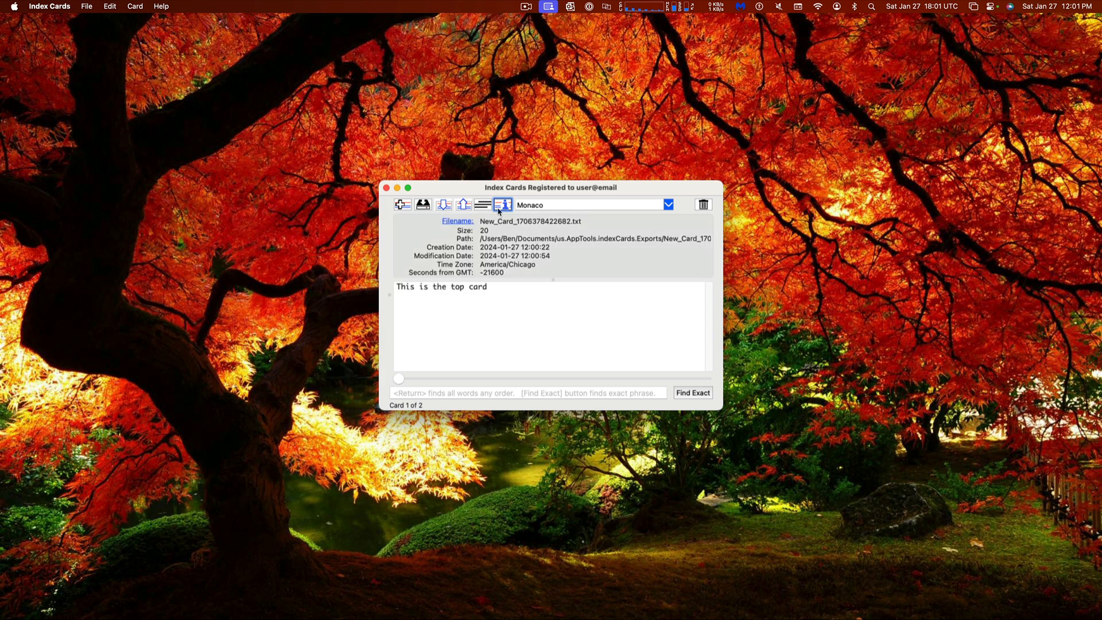
left_click(454, 221)
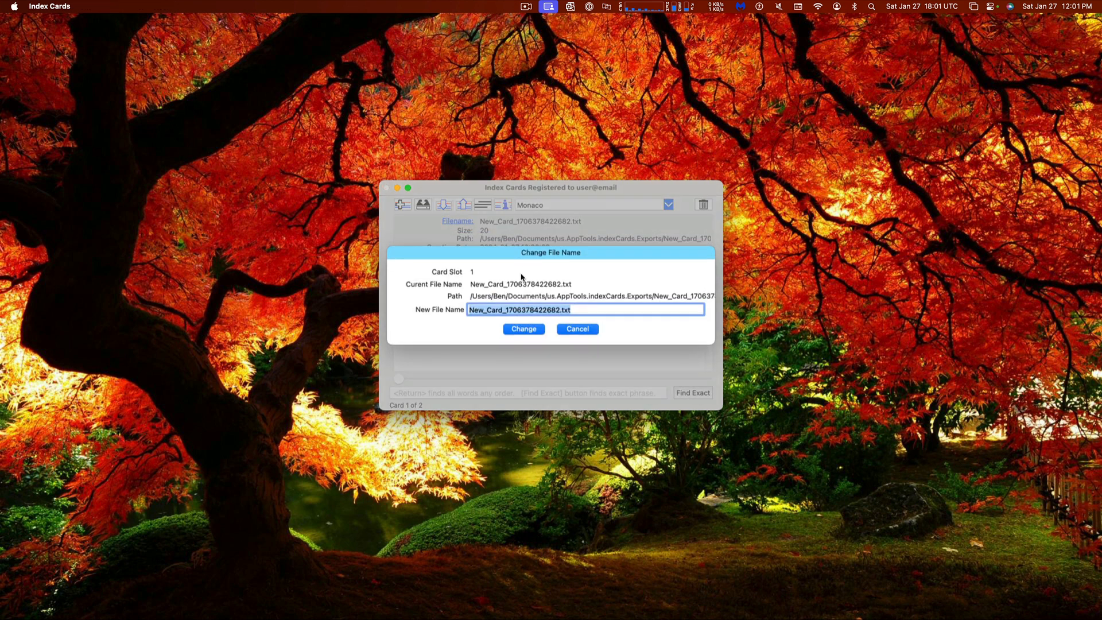
type("This is the first")
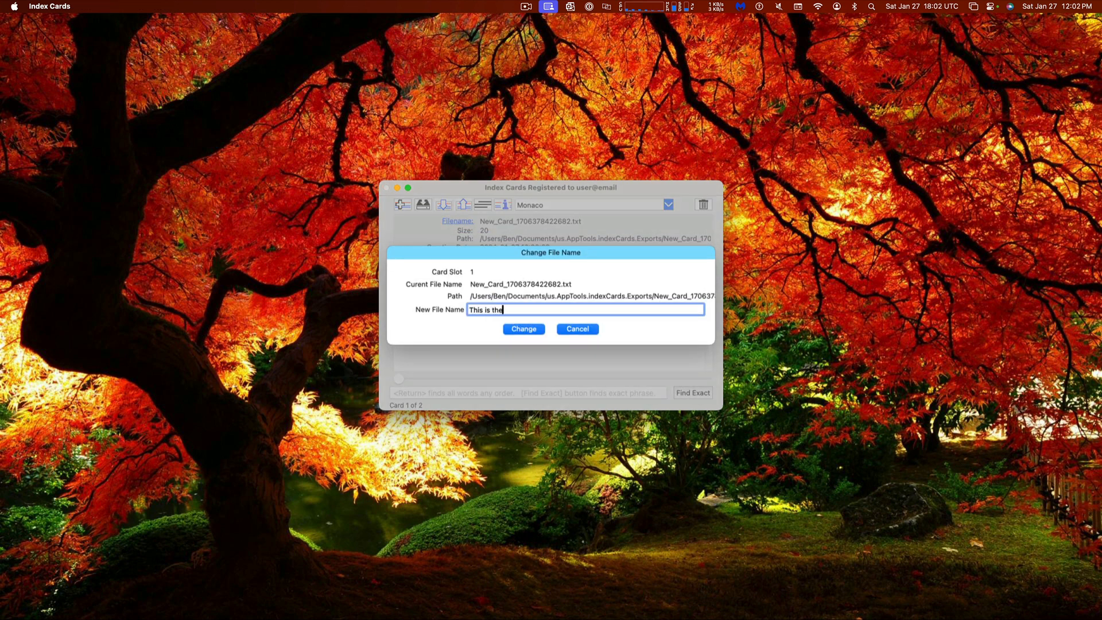
key("BackSpace")
key("BackSpace")
key("BackSpace")
key("BackSpace")
type("to")
key("BackSpace")
key("BackSpace")
key("BackSpace")
type("top card.txt")
key("Return")
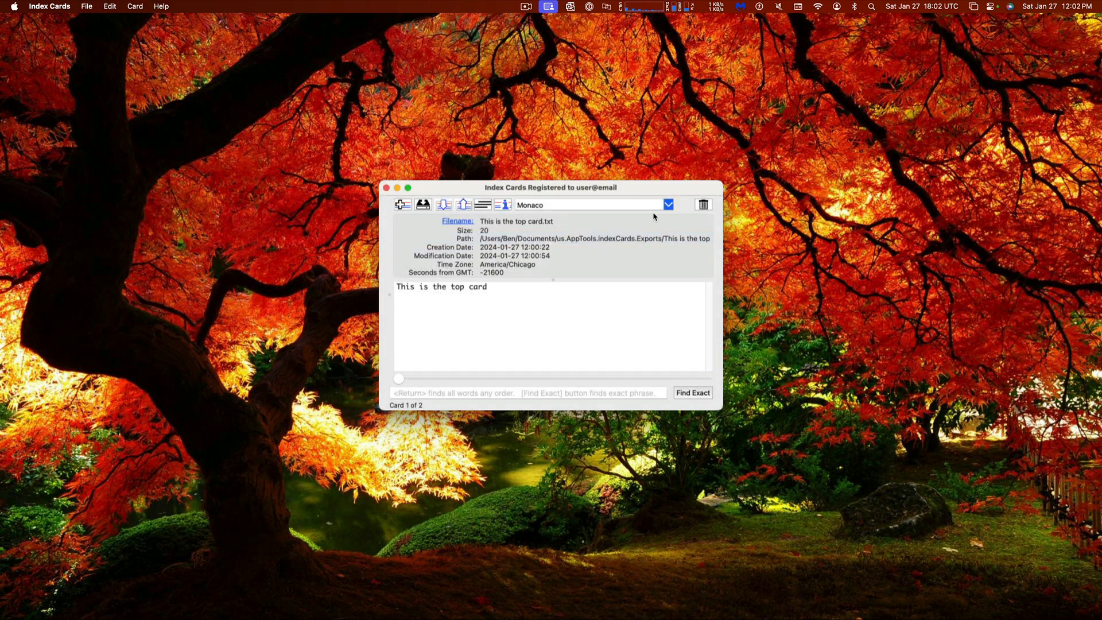
Browse the font list and apply Courier New as the card font
left_click(669, 205)
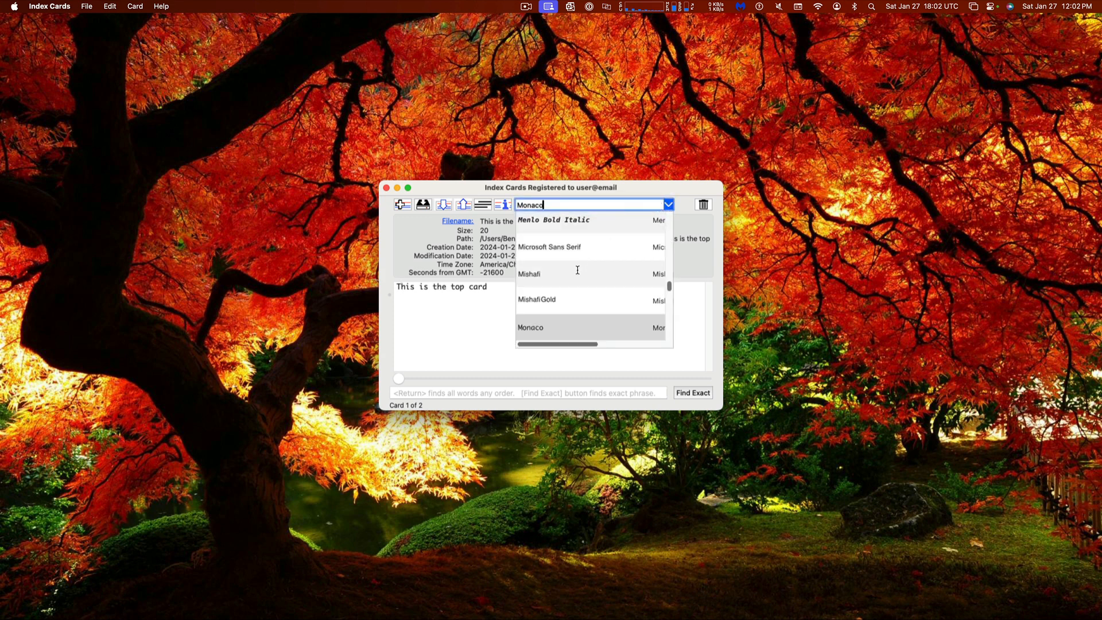
scroll(576, 263, "up", 15)
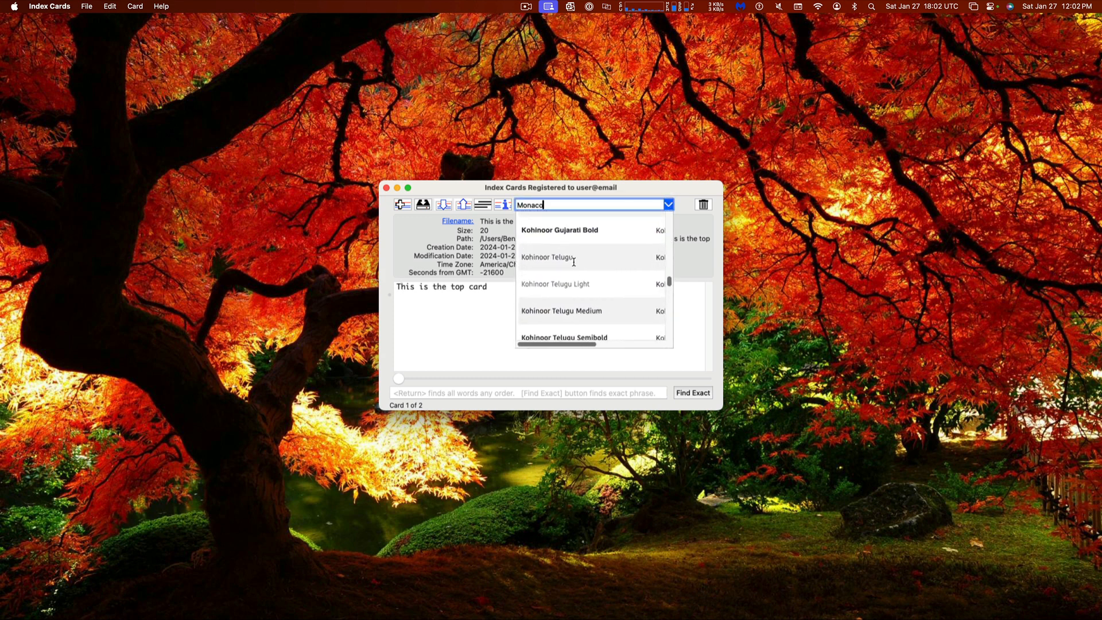
left_click(541, 191)
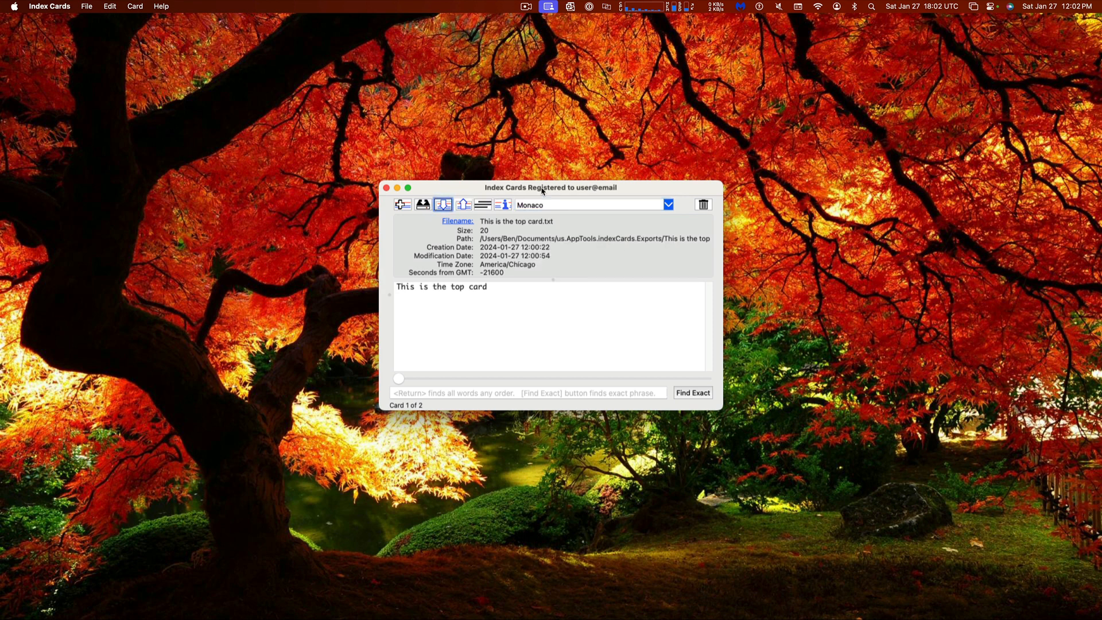
left_click(548, 201)
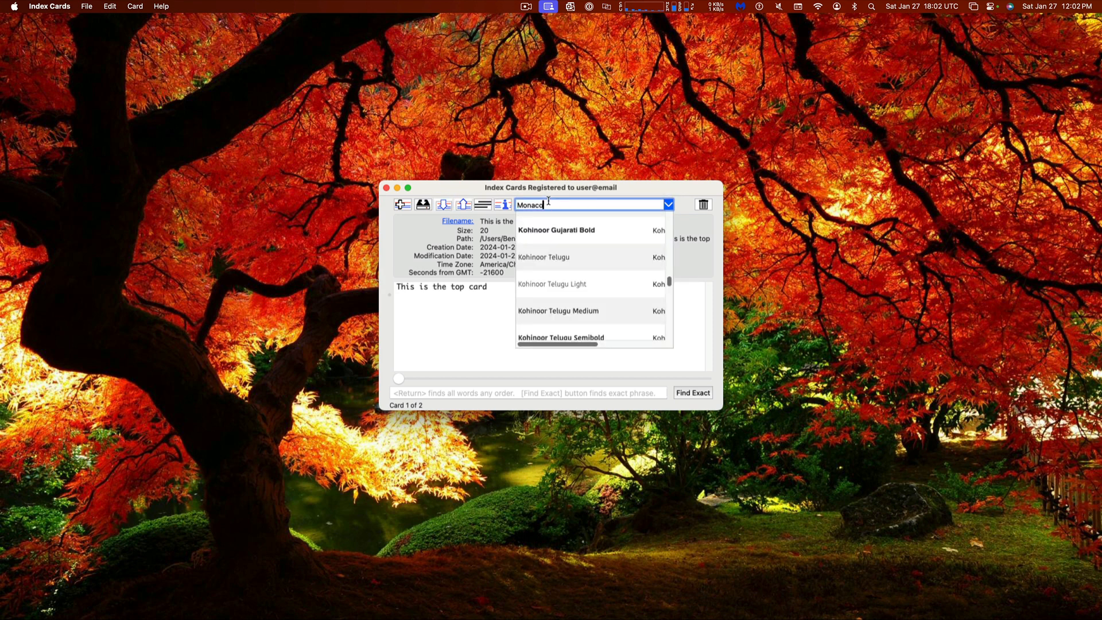
key("BackSpace")
key("BackSpace")
key("BackSpace")
type("cour")
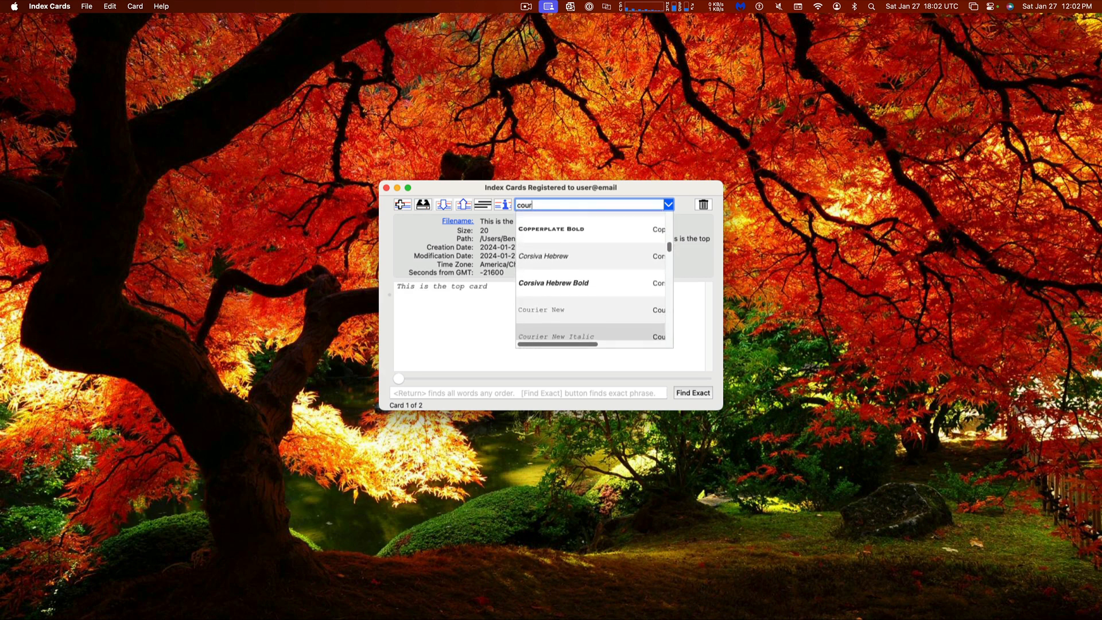
key("Return")
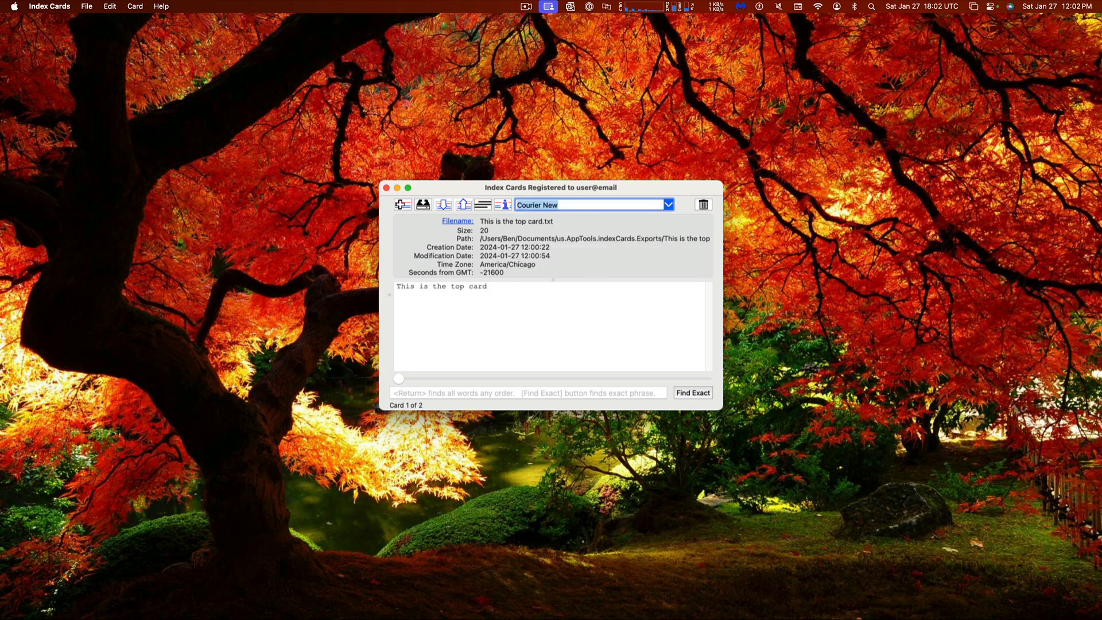
Try Monaco and then Webdings as the card font
type("mone")
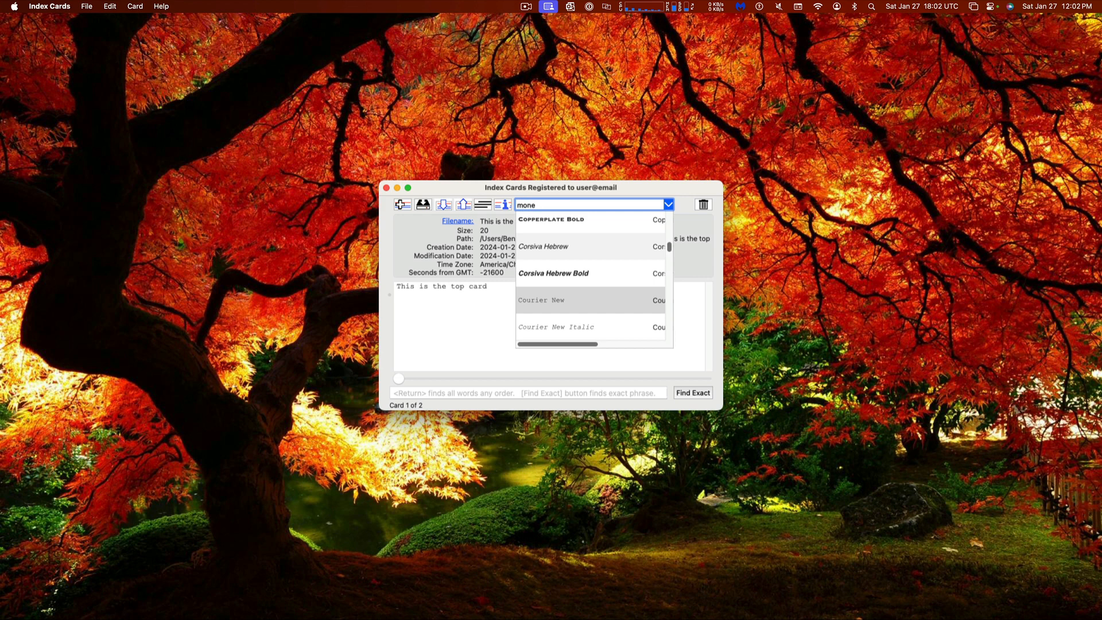
key("BackSpace")
type("a")
key("Return")
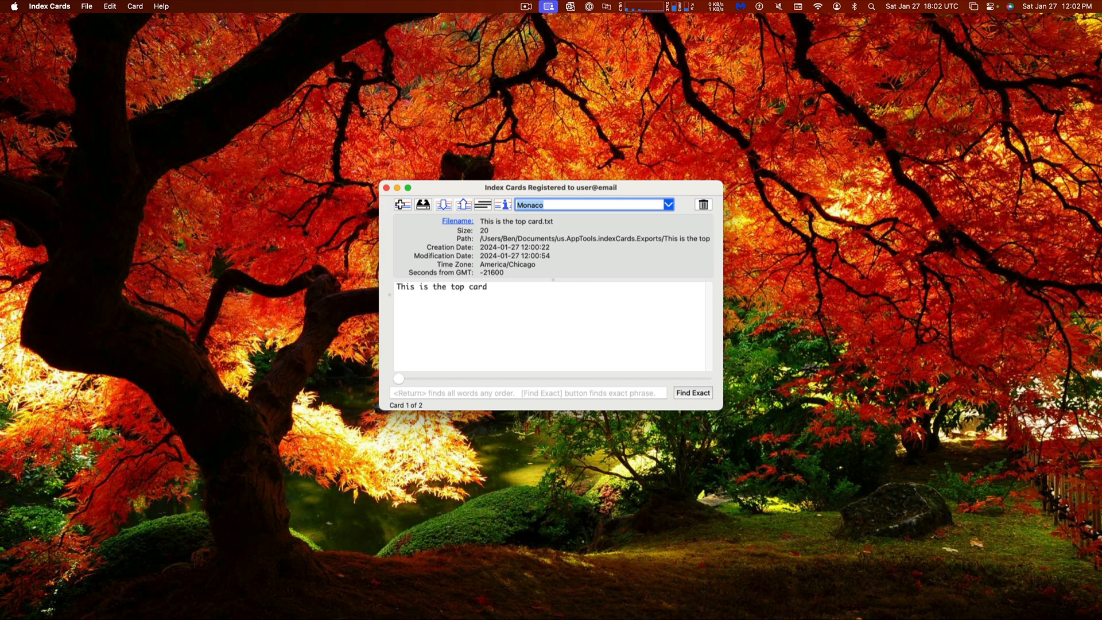
type("win")
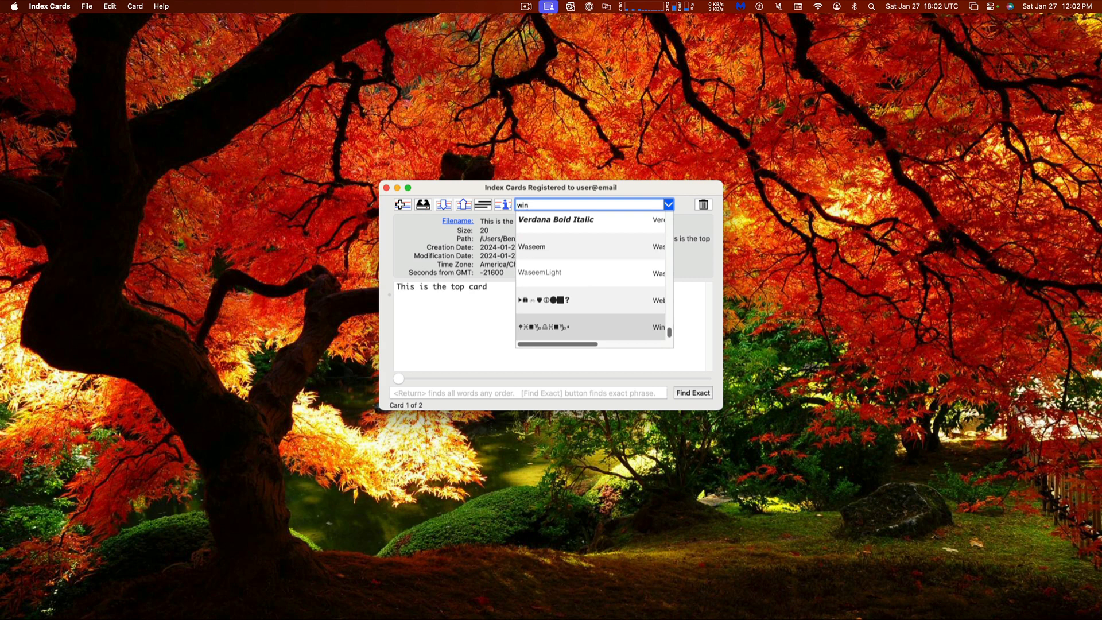
left_click(551, 296)
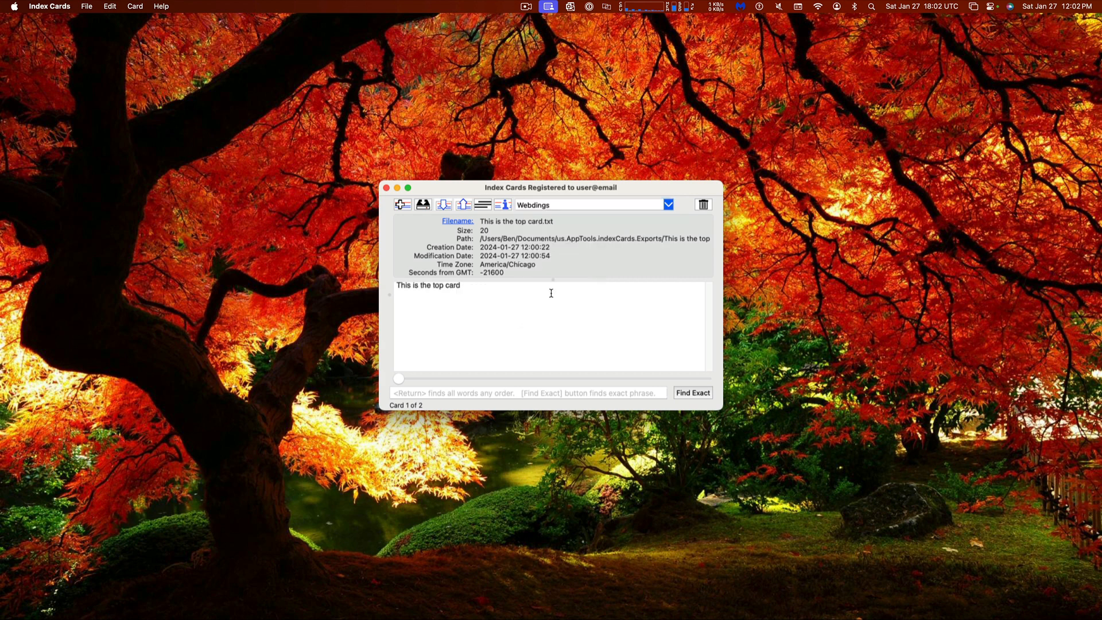
Search the font list and switch the card font to Trattatello
left_click(560, 208)
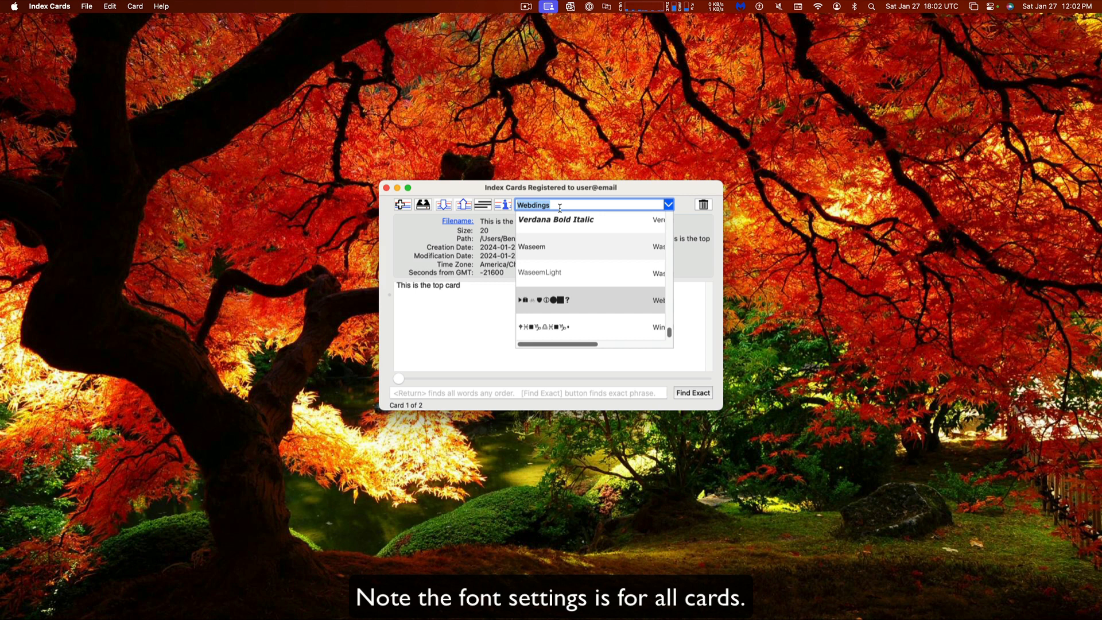
scroll(547, 309, "up", 10)
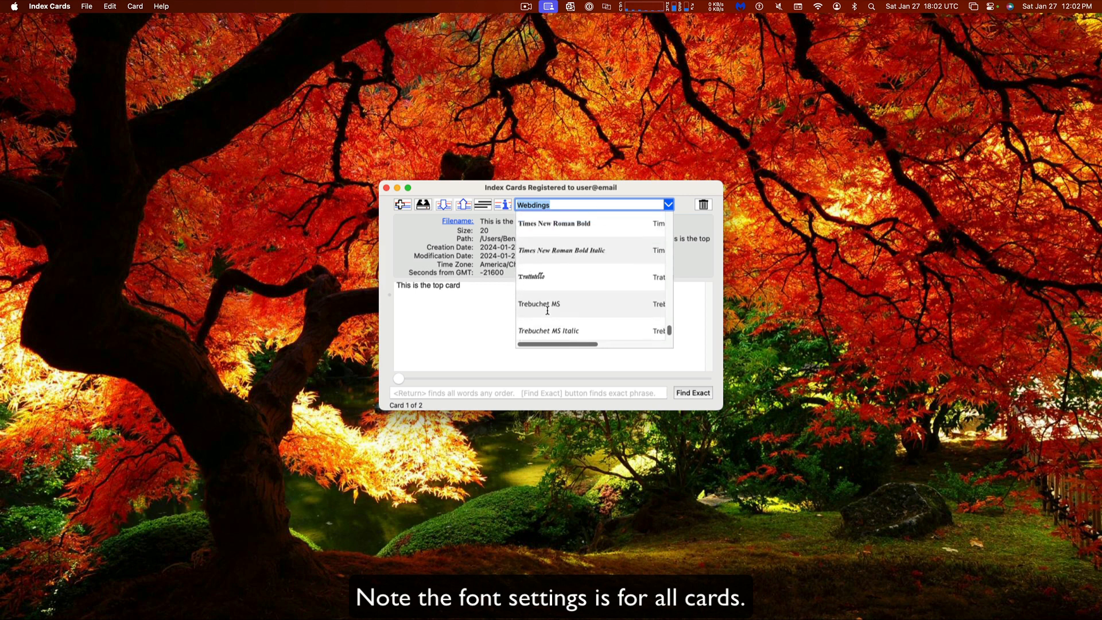
left_click_drag(677, 329, 678, 213)
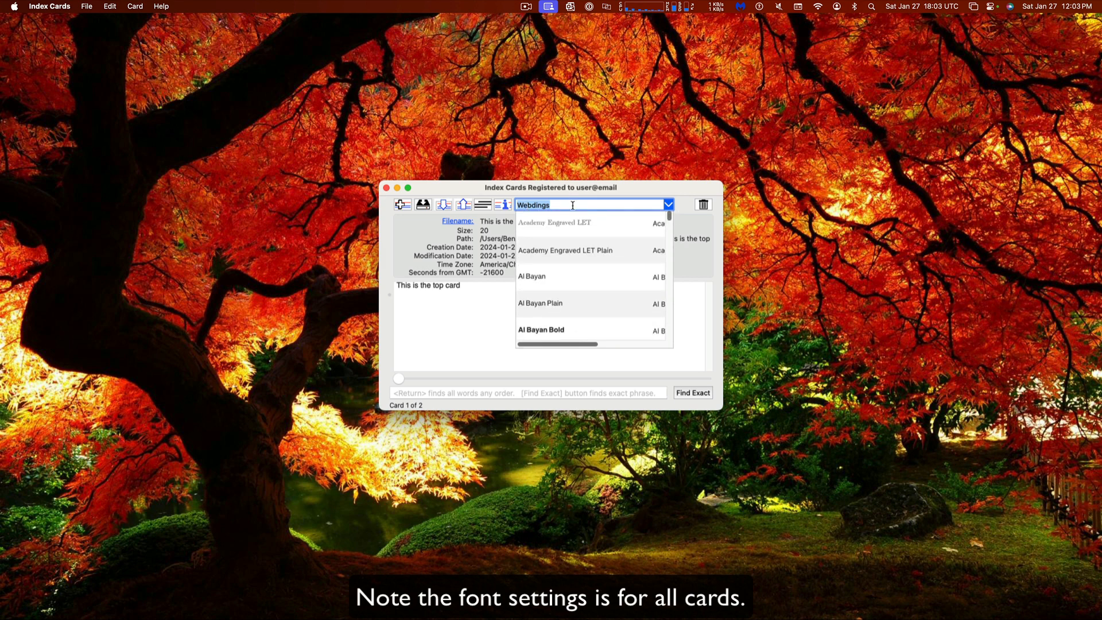
type("scr")
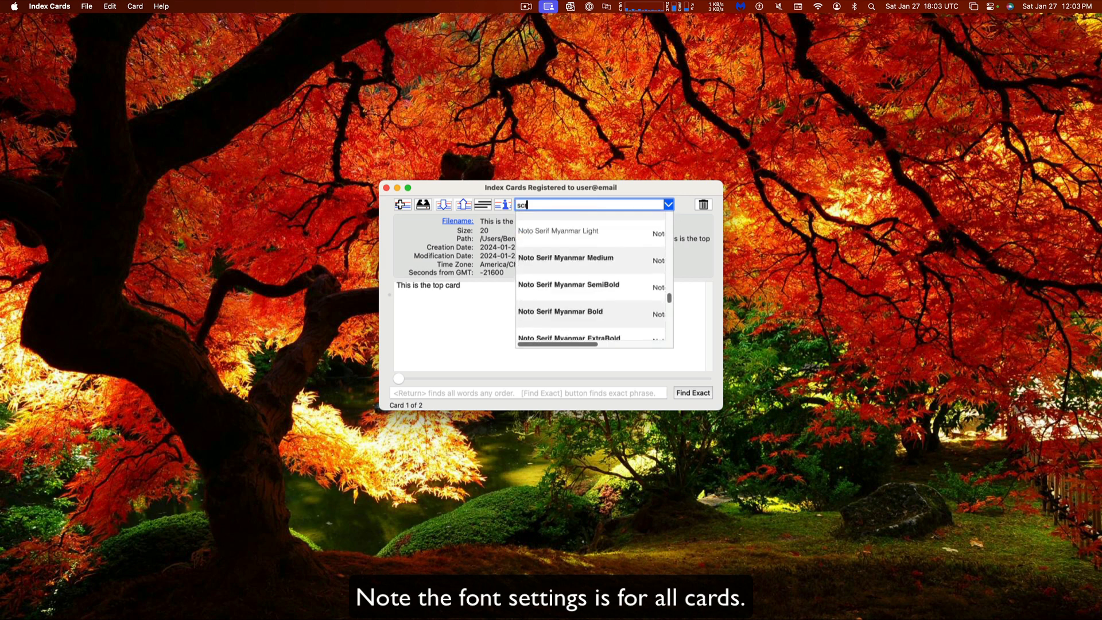
type("ip")
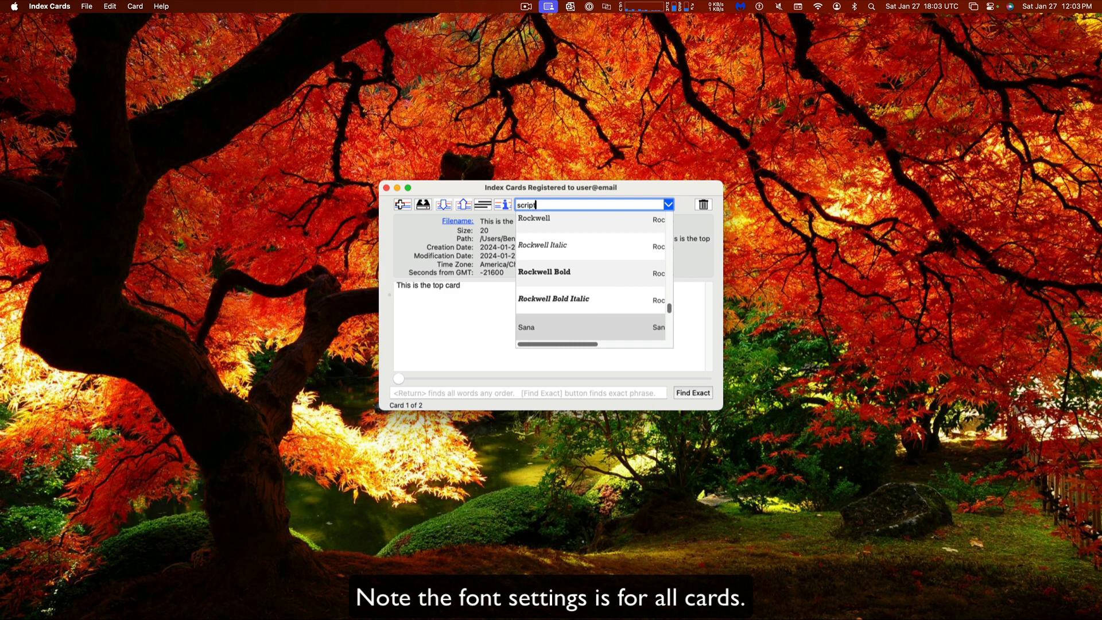
type("t")
key("BackSpace")
key("BackSpace")
key("BackSpace")
key("BackSpace")
key("BackSpace")
key("BackSpace")
type("treb")
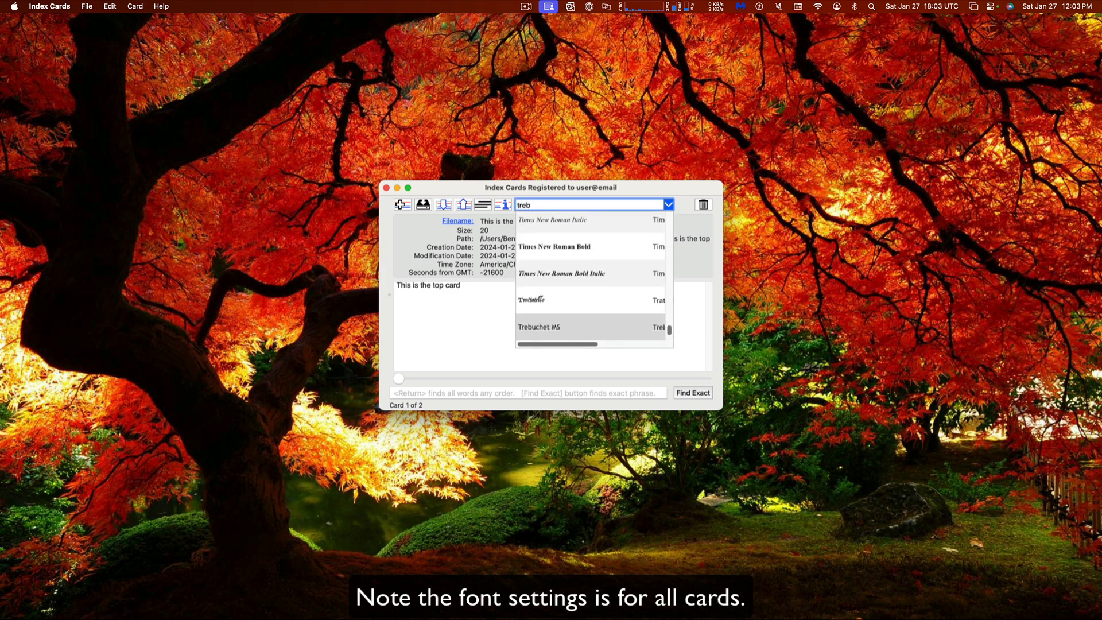
left_click(549, 300)
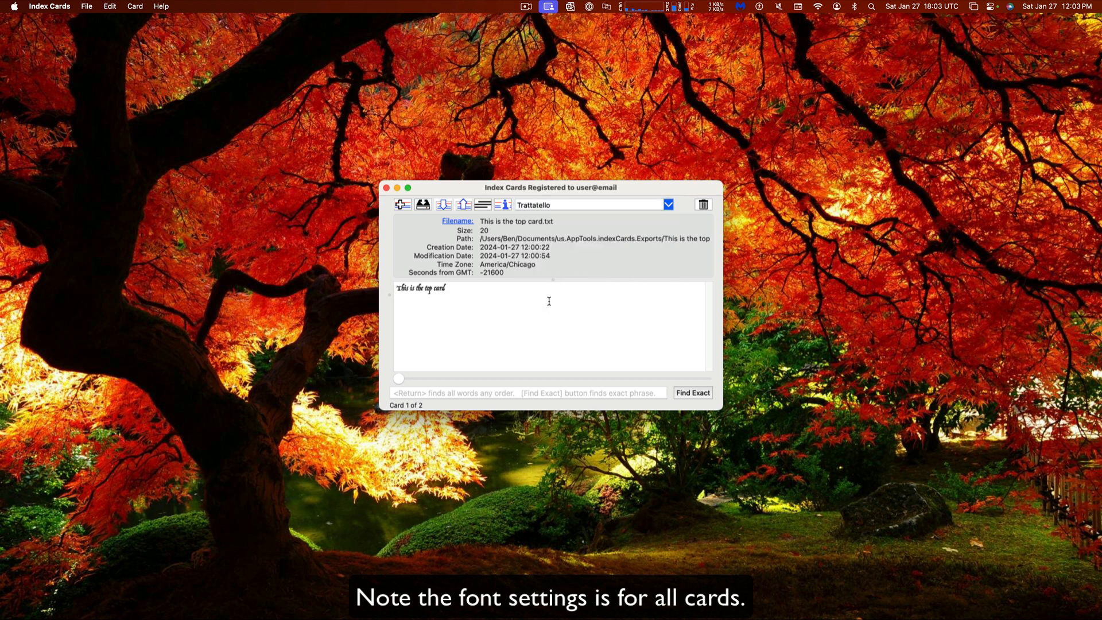
Set the card font back to Courier New
left_click_drag(462, 289, 341, 268)
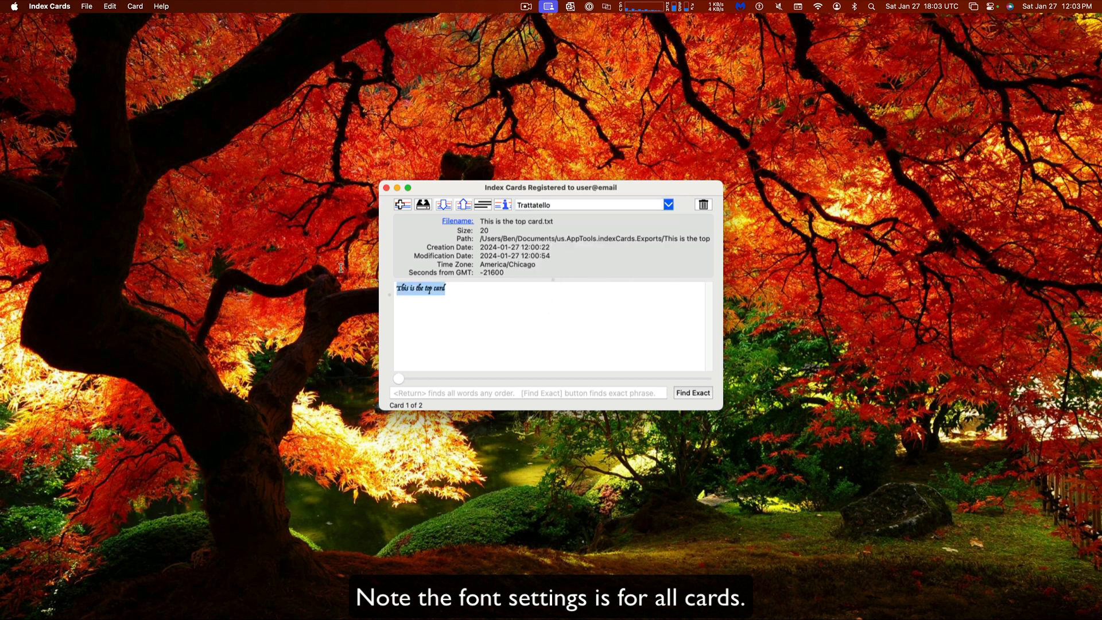
left_click(567, 320)
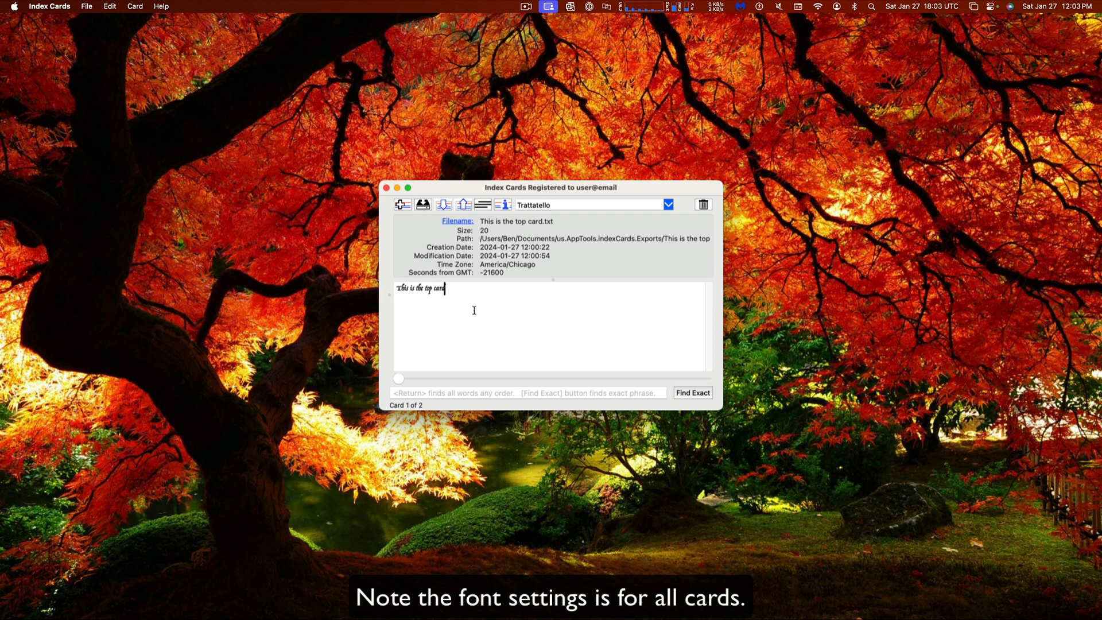
left_click(590, 202)
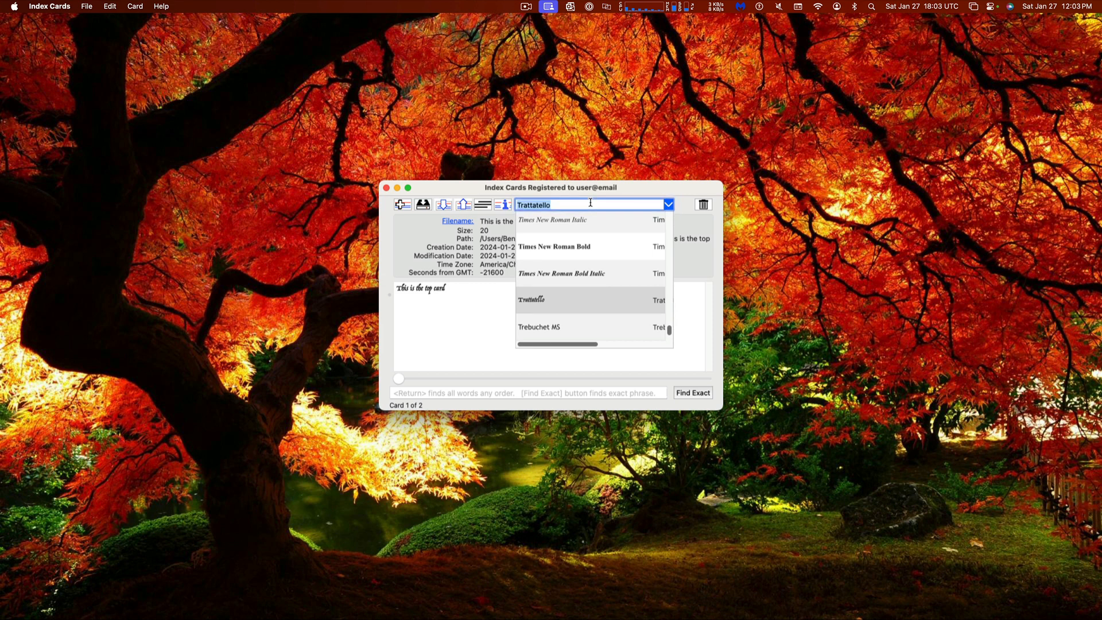
type("Cour")
key("Return")
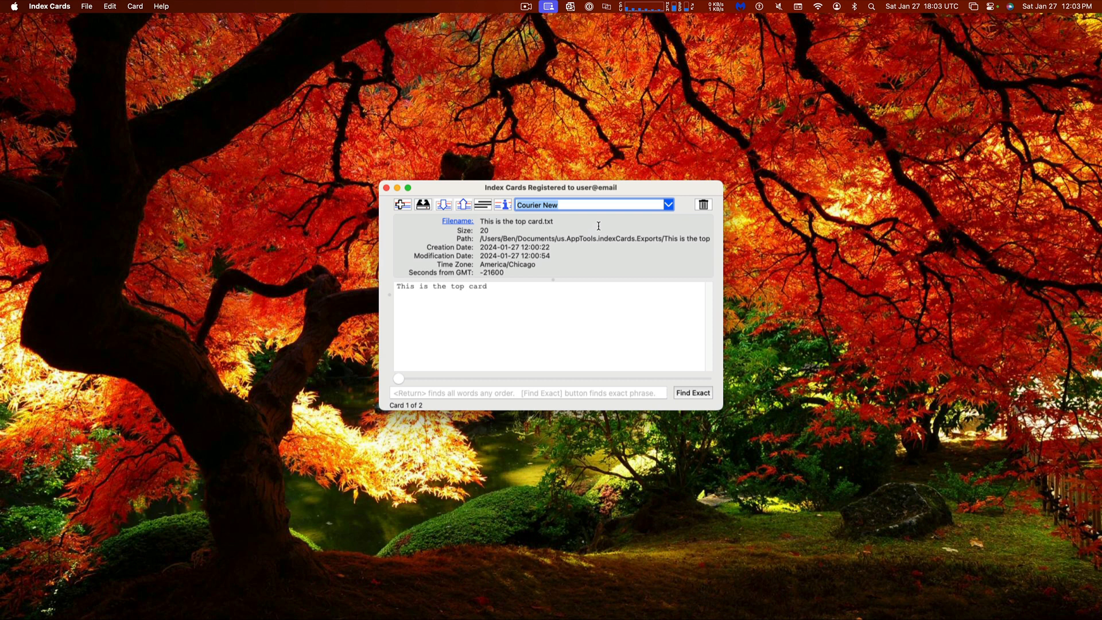
Back out of deleting the top card and bring up the second card
left_click(703, 208)
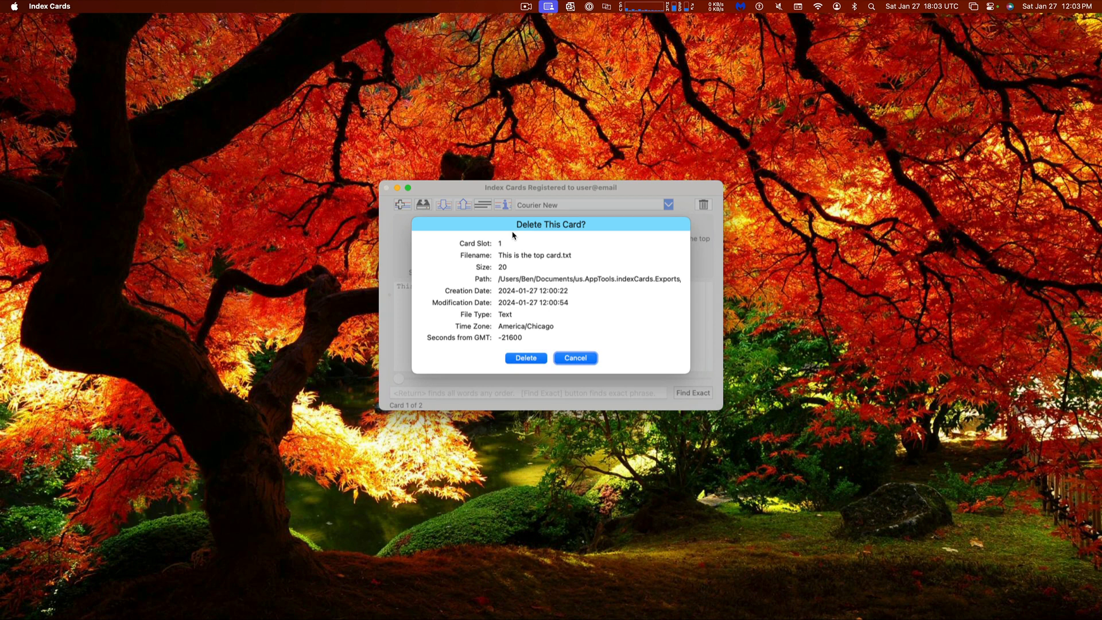
key("Escape")
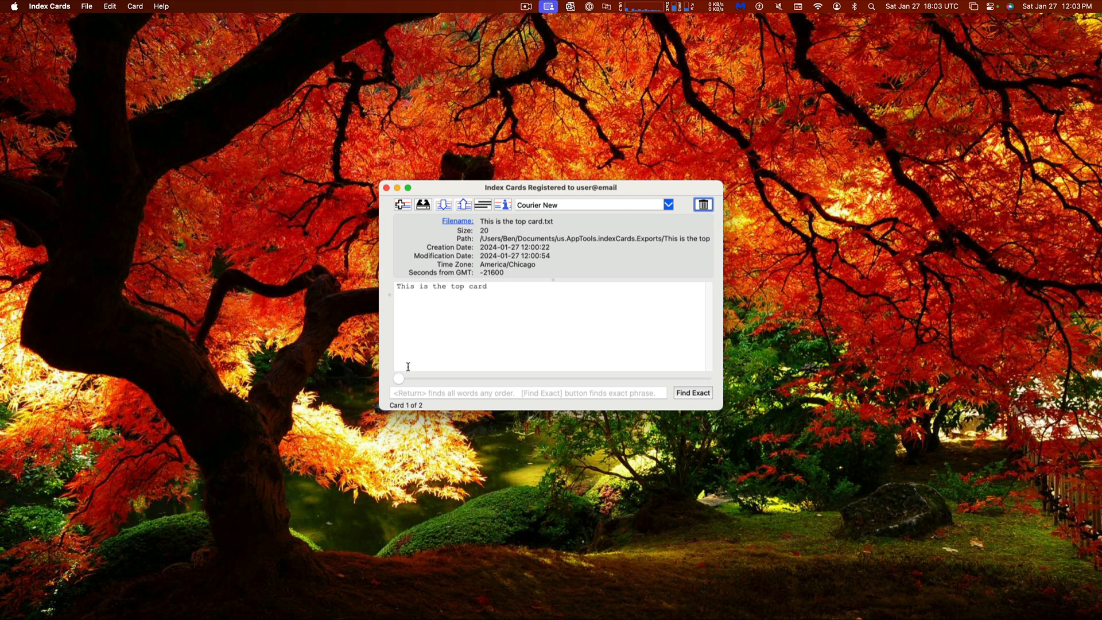
mouse_move(400, 381)
left_click_drag(400, 379, 706, 379)
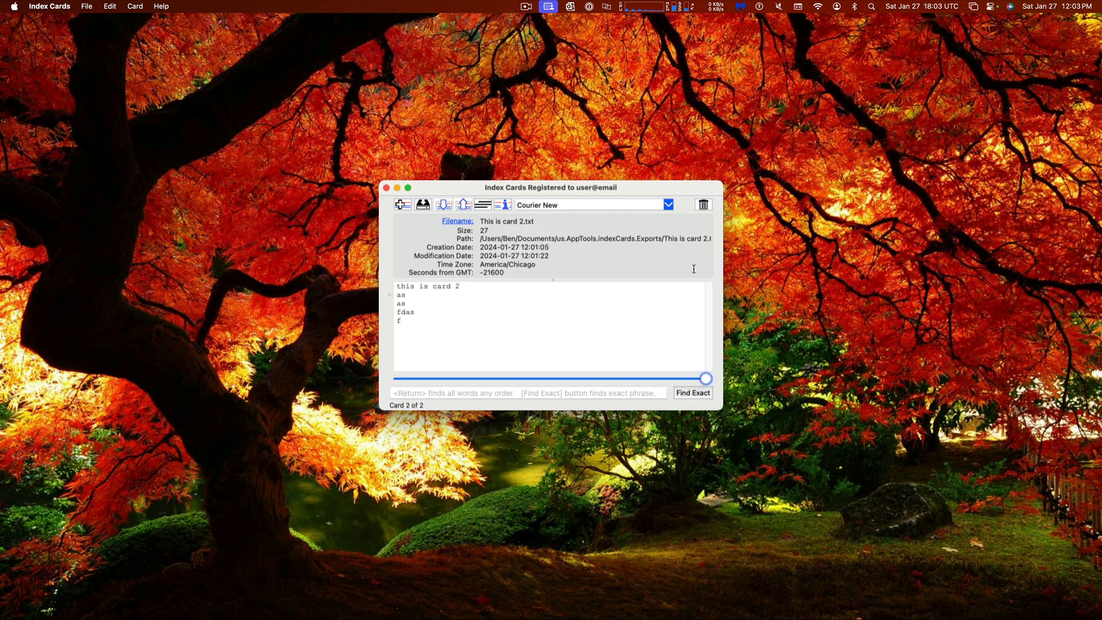
Delete card 2, leaving only 'This is the top card' as Card 1 of 1
left_click(707, 207)
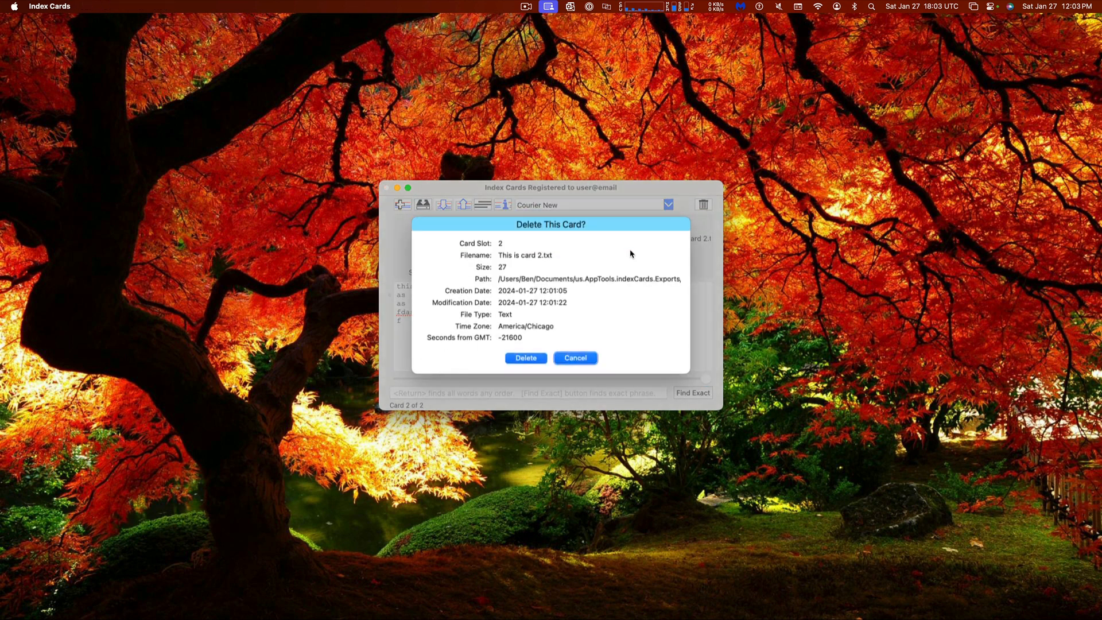
left_click(527, 357)
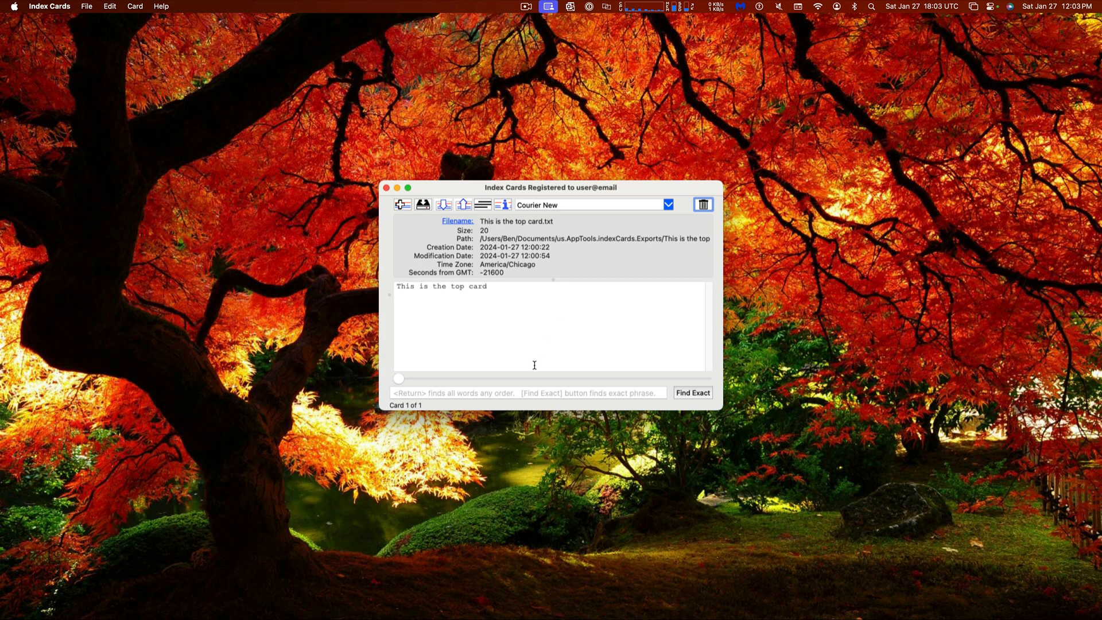
left_click(516, 394)
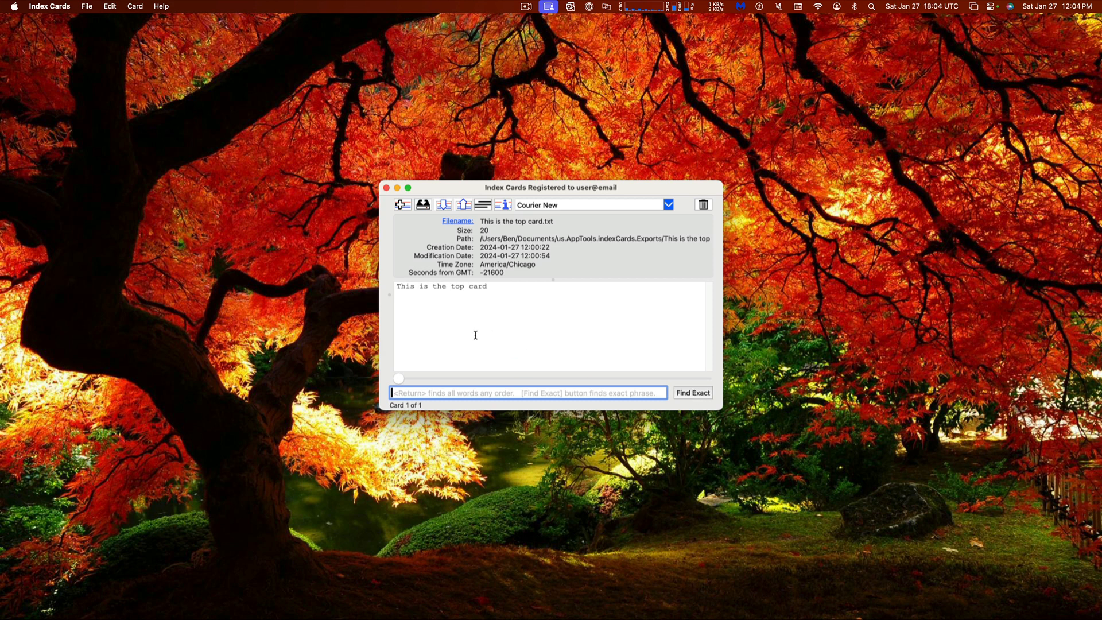
Add empty New_Card cards to reach ten, then list all ten card slots
left_click(403, 203)
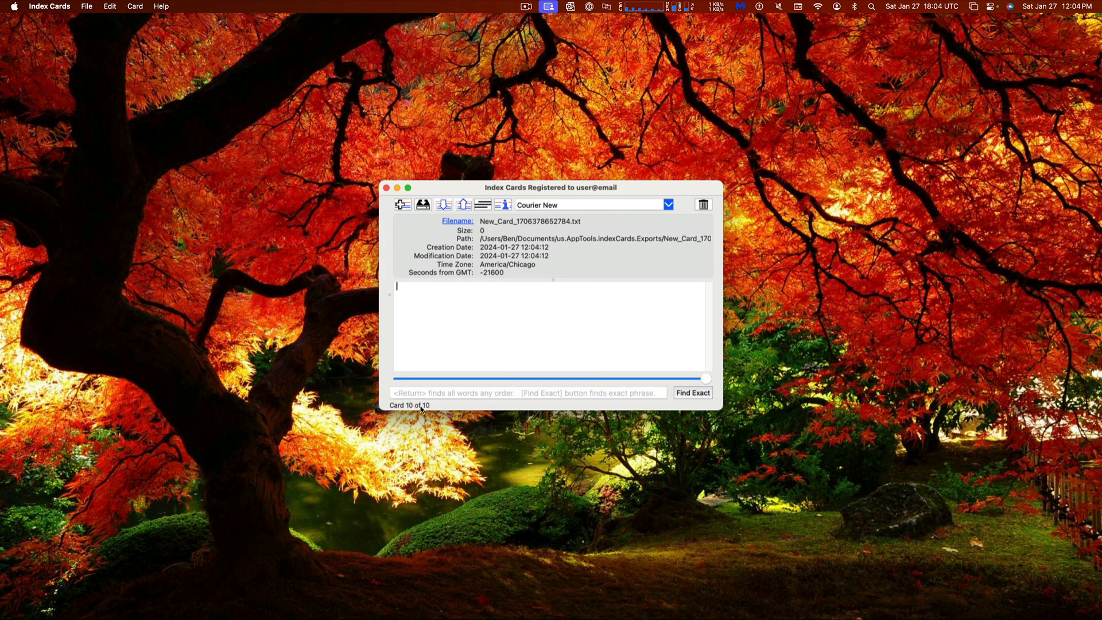
mouse_move(706, 378)
left_mouse_down()
mouse_move(382, 374)
mouse_move(706, 378)
left_mouse_up()
left_click(470, 394)
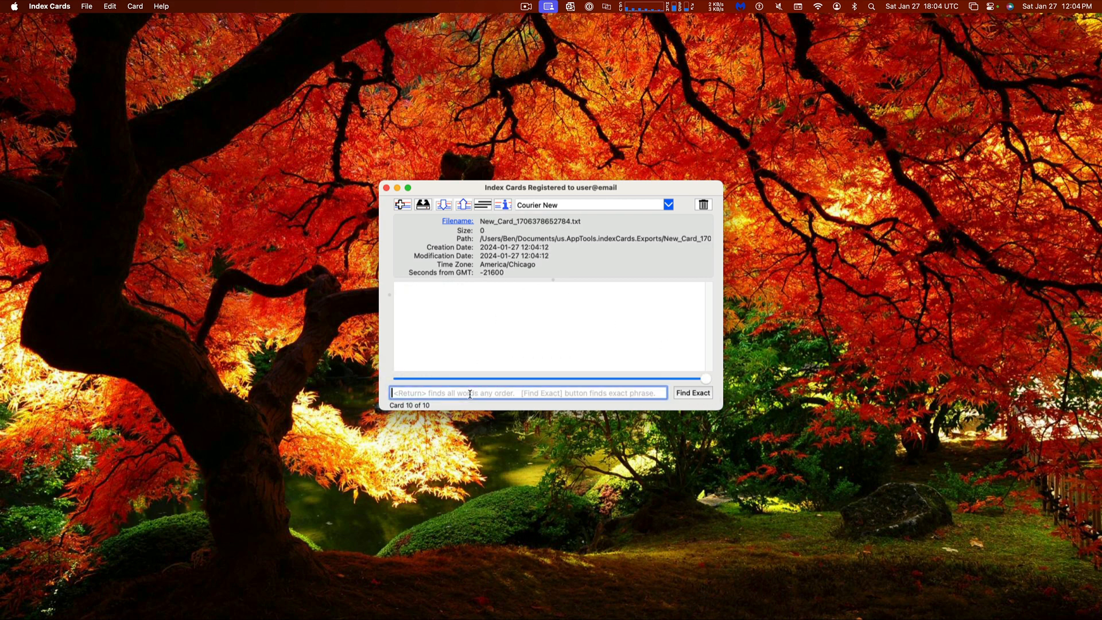
key("Return")
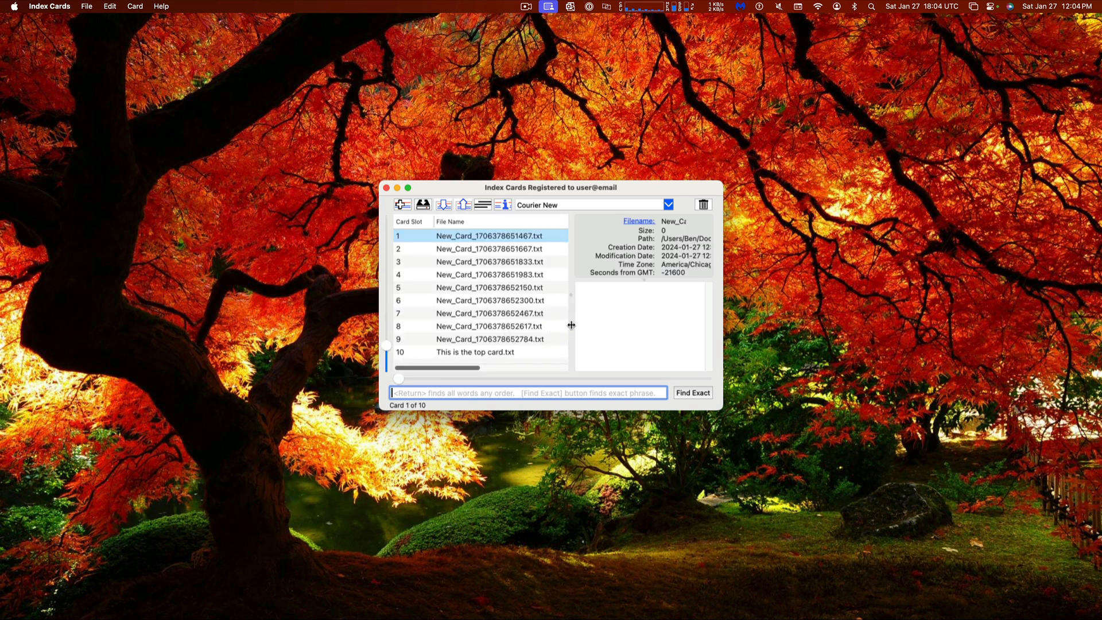
Collapse and reopen the card list pane, toggling it repeatedly with Cmd+L
left_click_drag(571, 322, 367, 298)
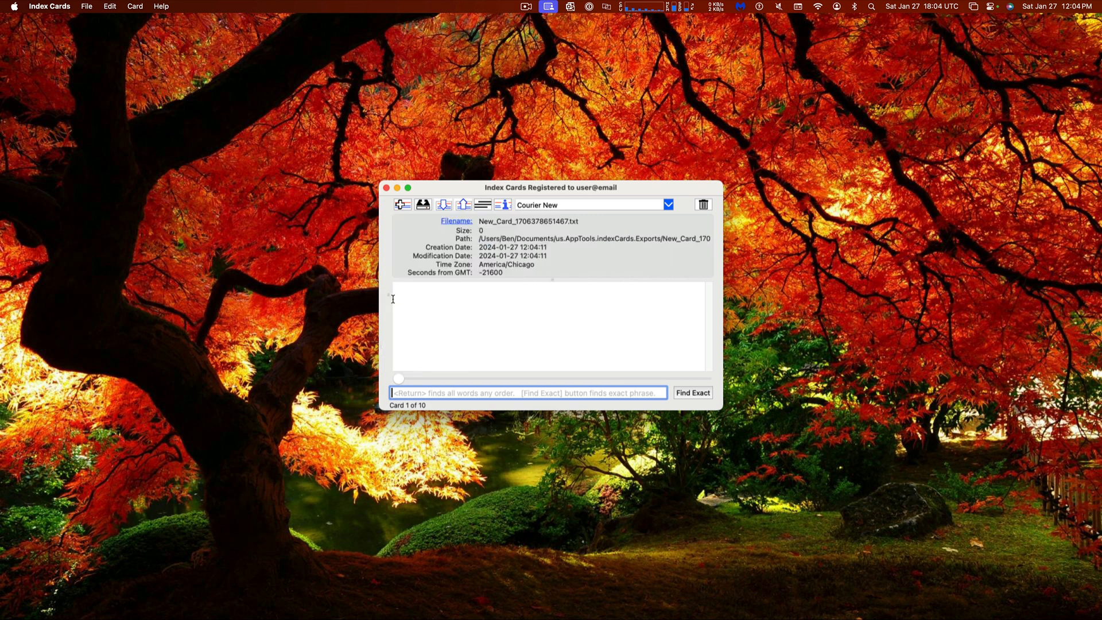
mouse_move(384, 300)
left_mouse_down()
mouse_move(571, 316)
mouse_move(381, 300)
left_mouse_up()
key("super+l")
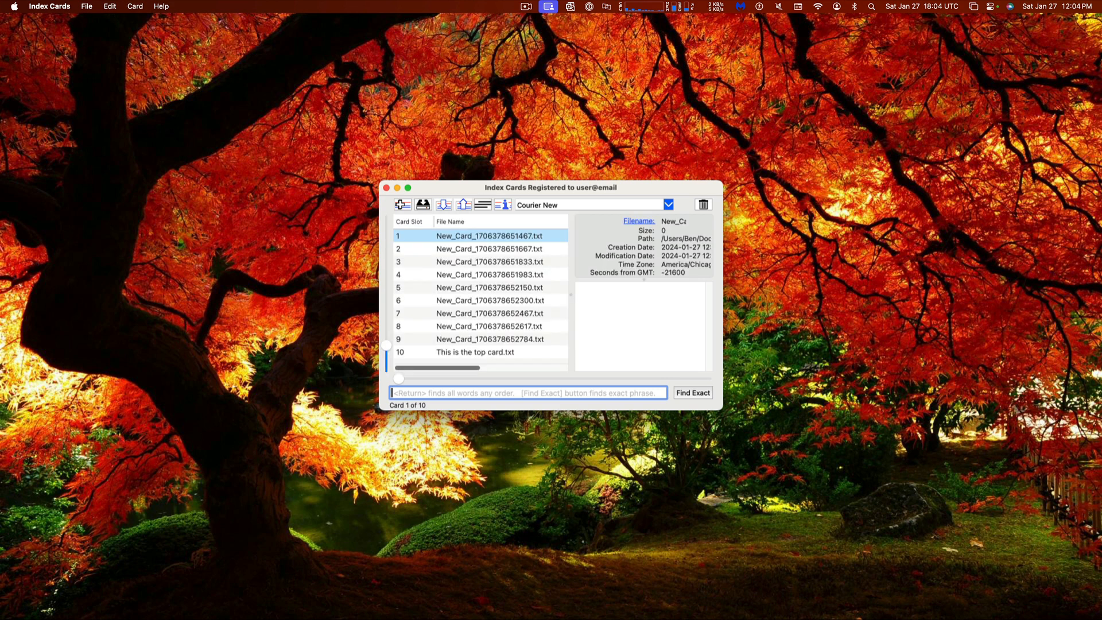
key("super+l")
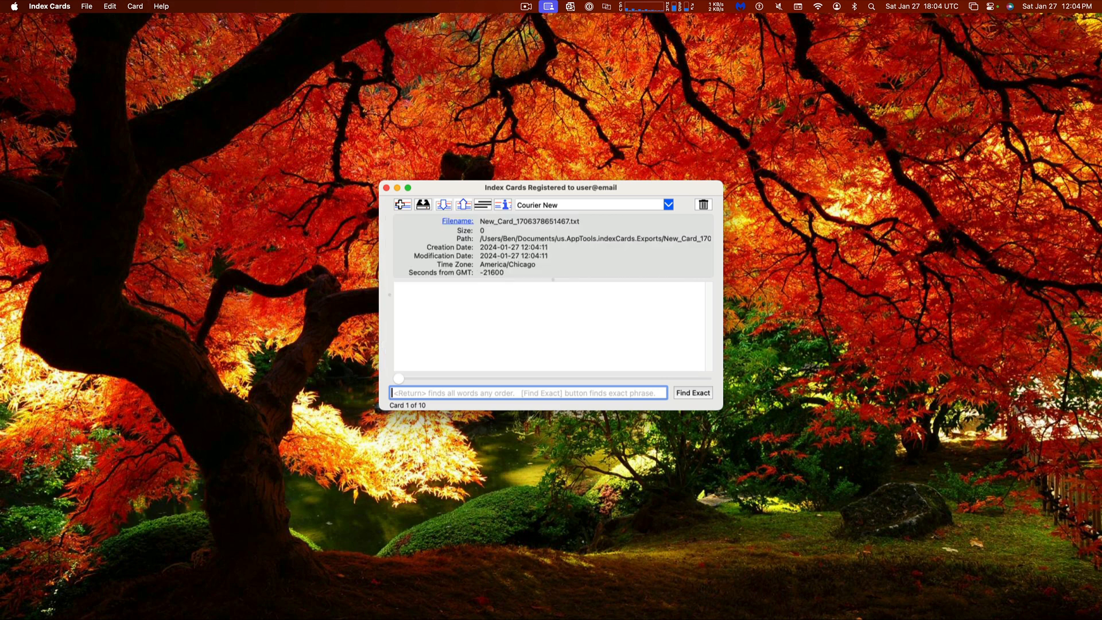
key("super+l")
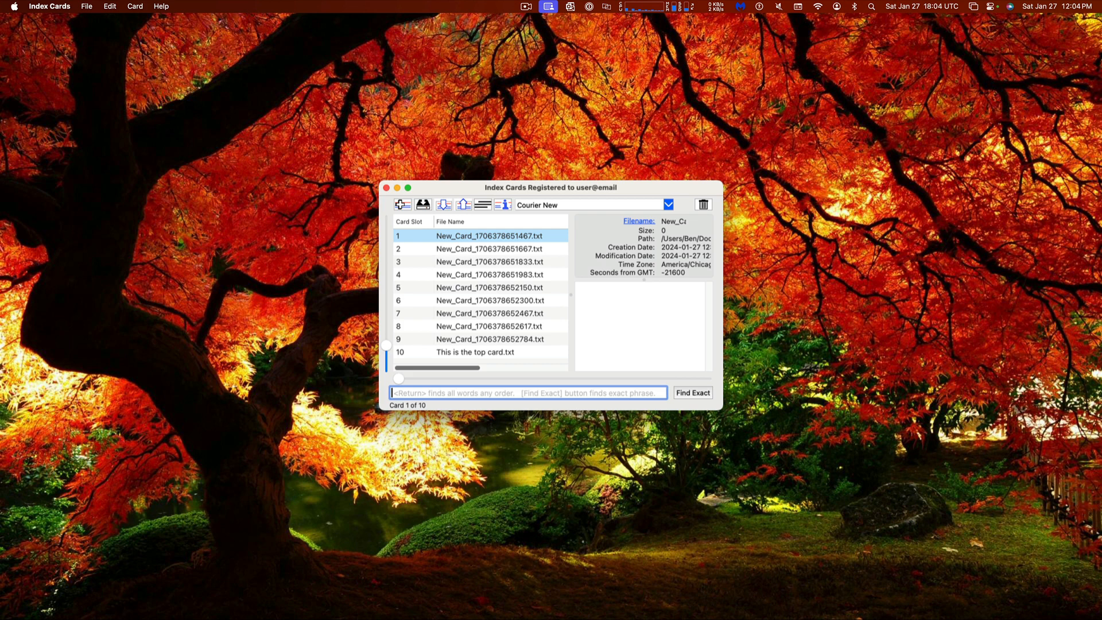
key("super+l")
key("super+l")
key("super+l")
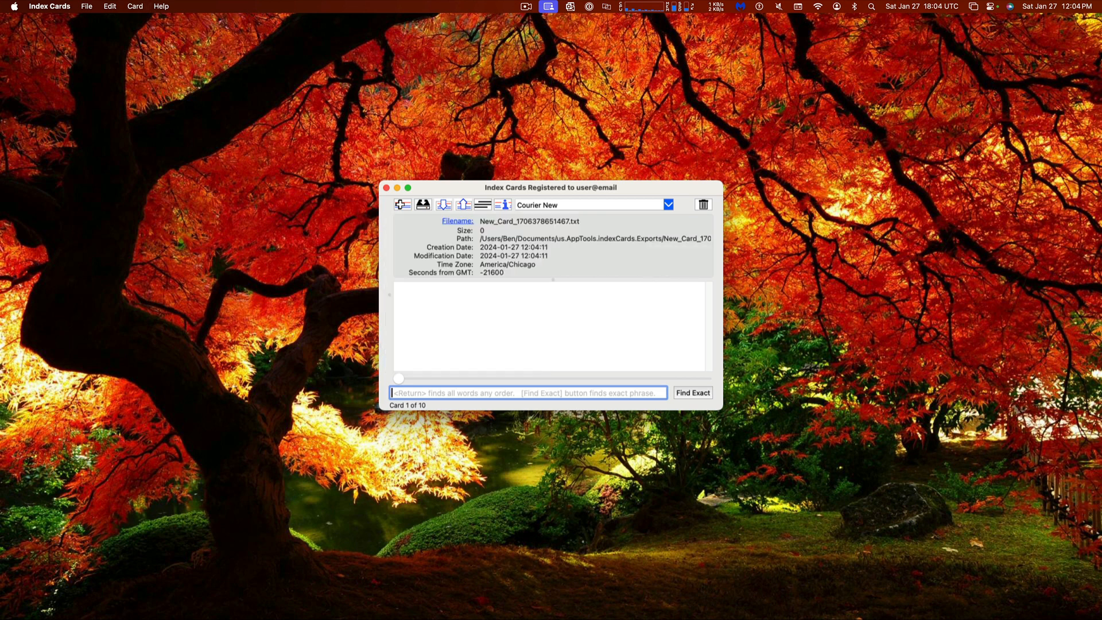
key("super+l")
key("super+l")
left_click(502, 357)
key("super+l")
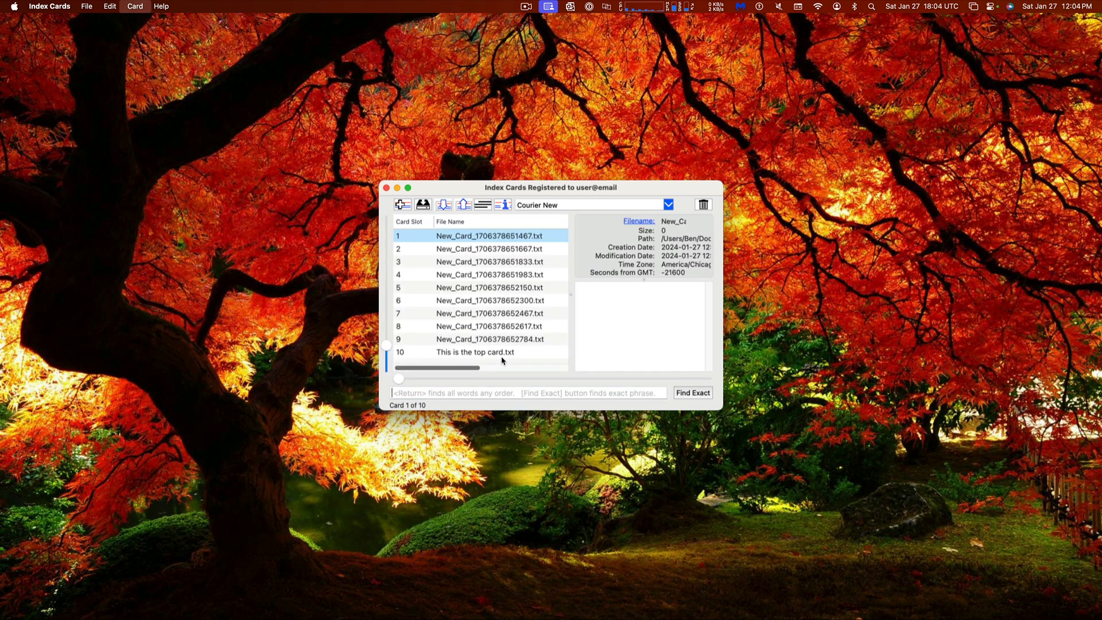
key("super+l")
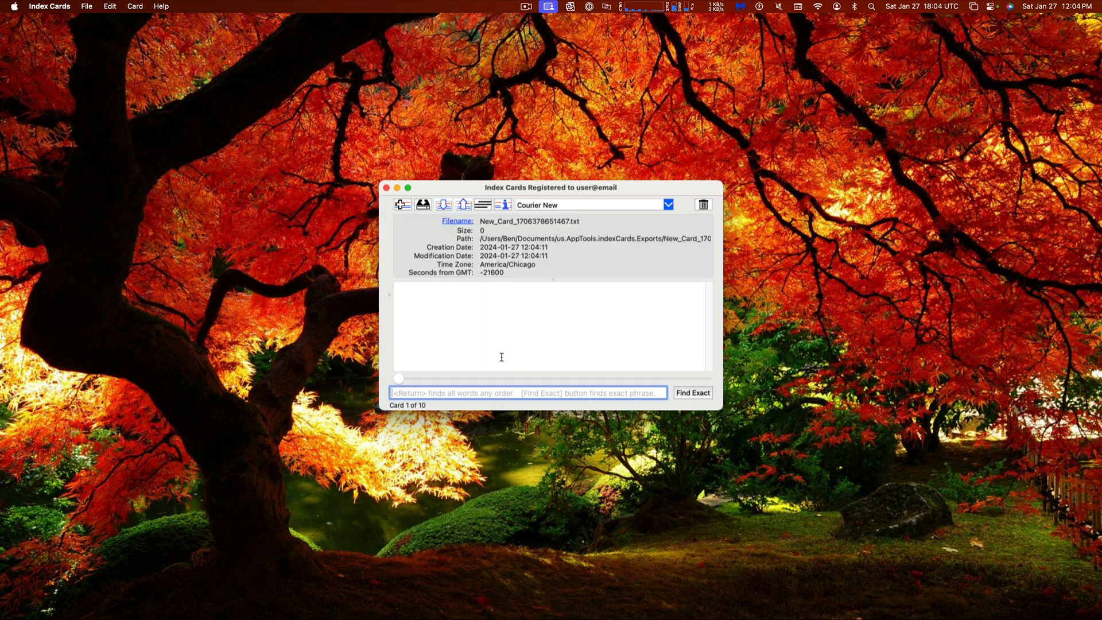
key("super+l")
Select card 4 in the list, keeping the list shown beside its details
key("Tab")
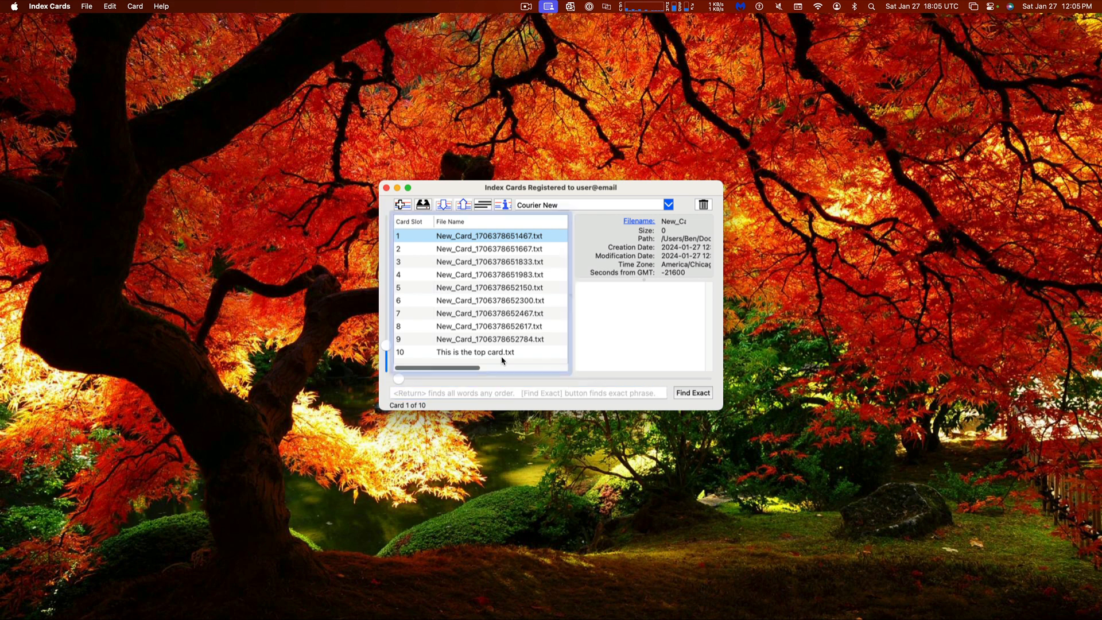
key("Down")
key("Down")
key("Down")
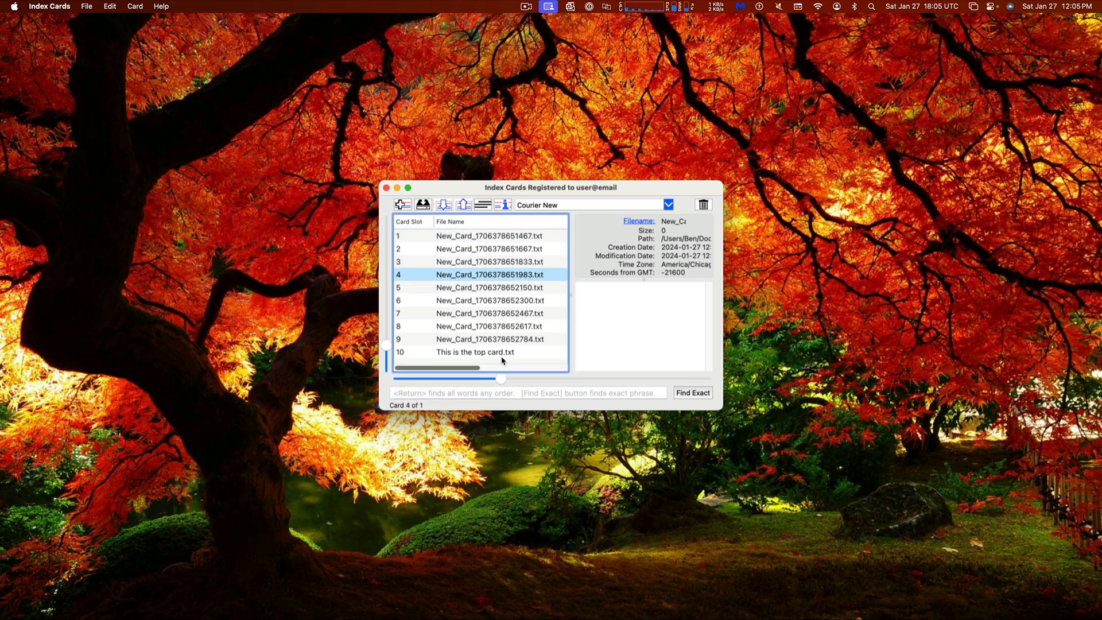
key("super+l")
key("super+l")
key("super+l")
key("super+l")
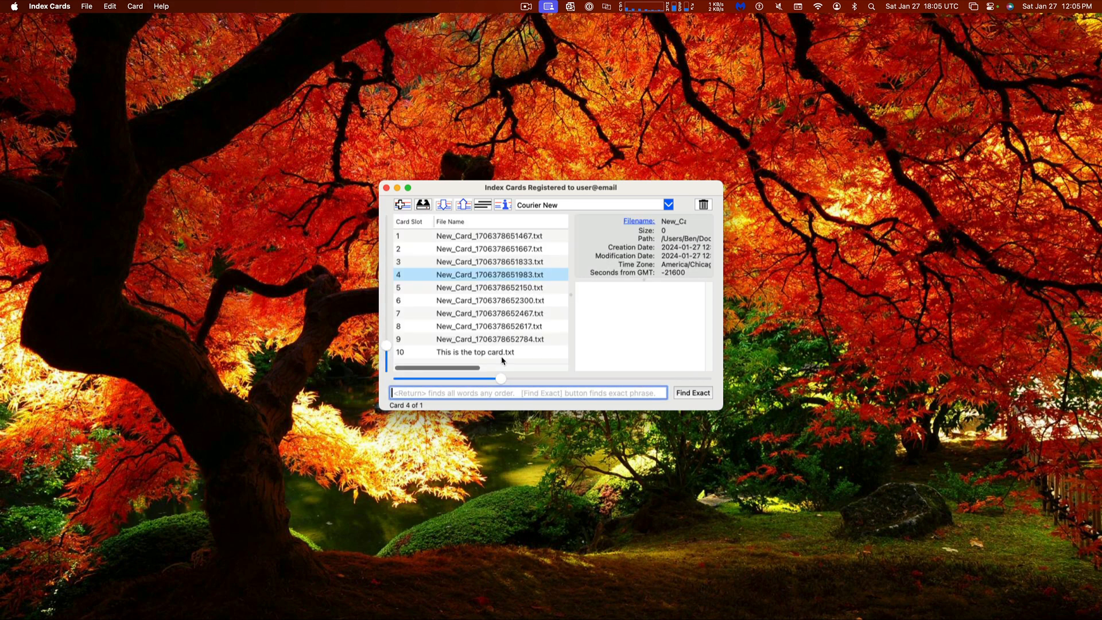
key("super+l")
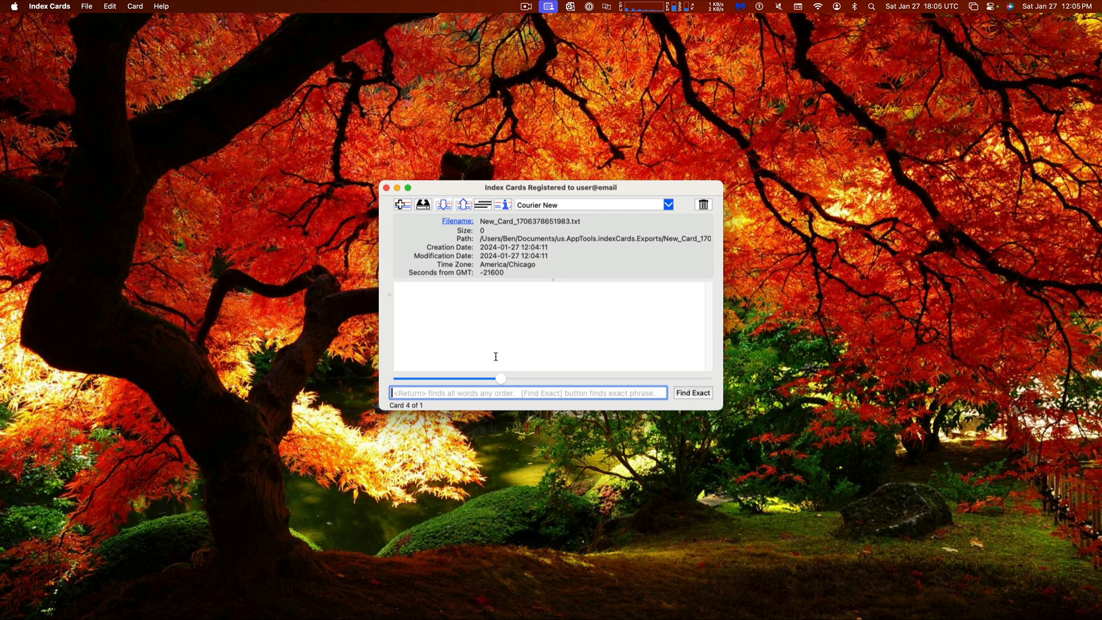
key("Tab")
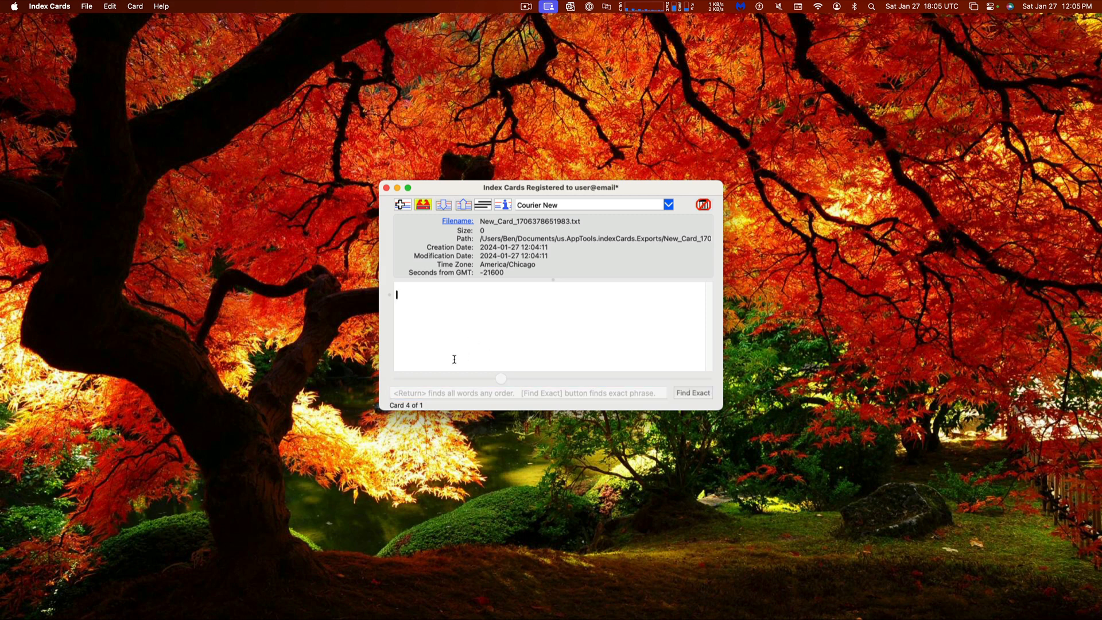
key("super+s")
key("super+f")
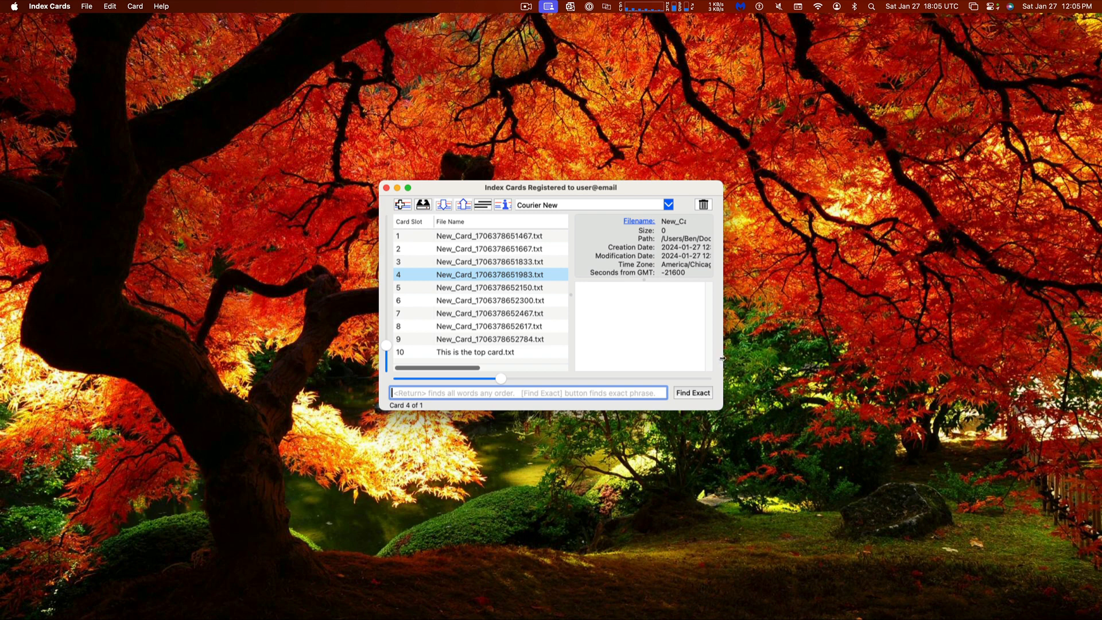
Widen the window, move it left and up, and broaden the card details pane
left_click_drag(723, 356, 821, 353)
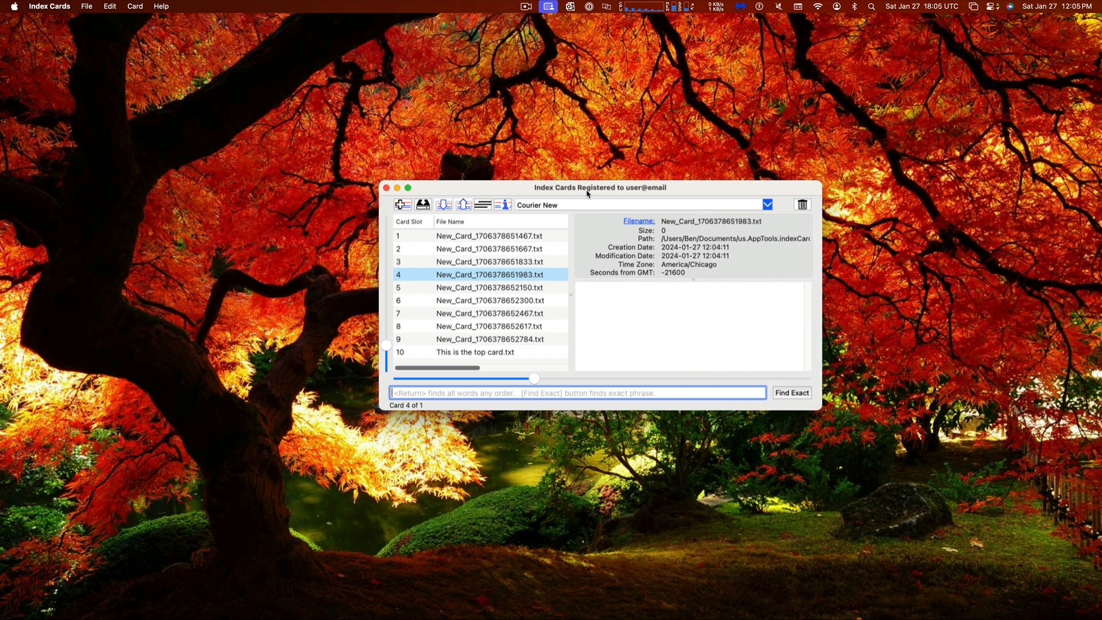
left_click_drag(586, 191, 547, 184)
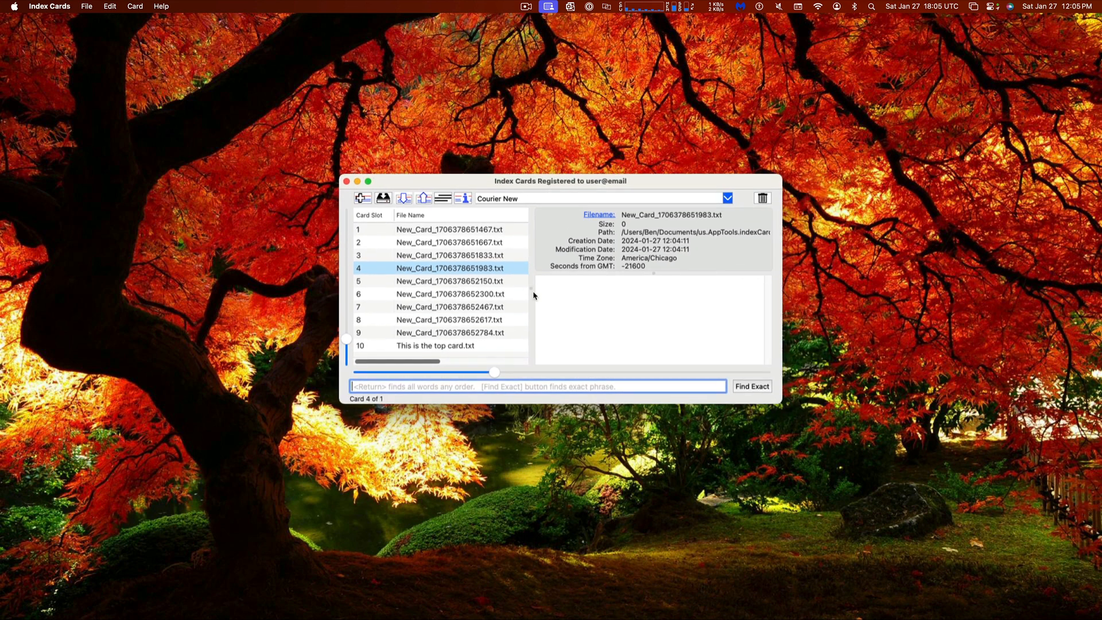
left_click_drag(530, 298, 510, 297)
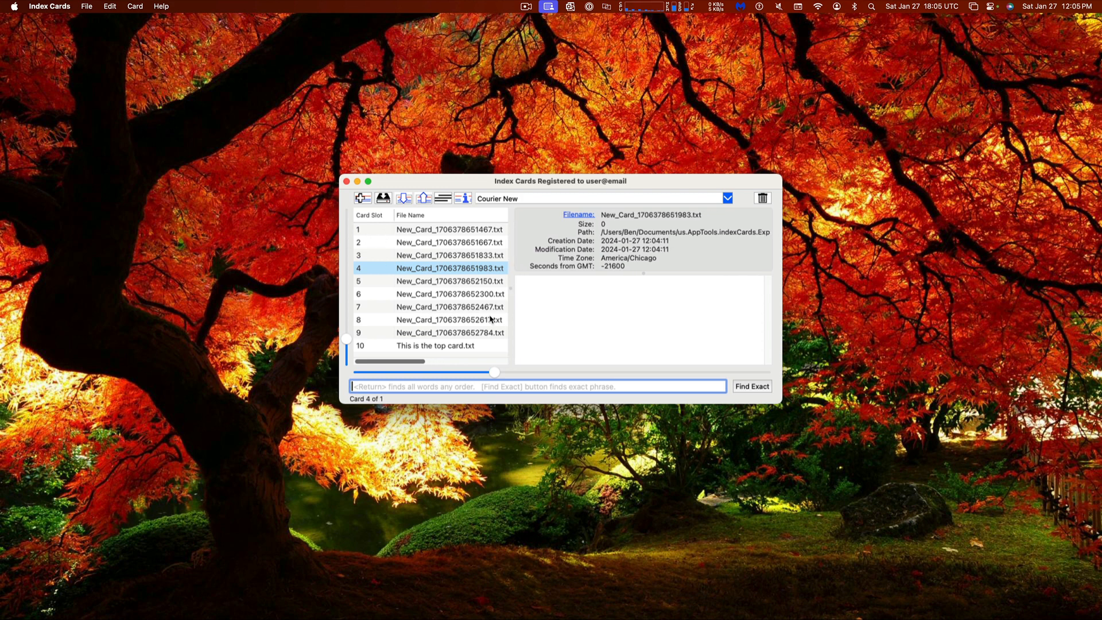
left_click(761, 200)
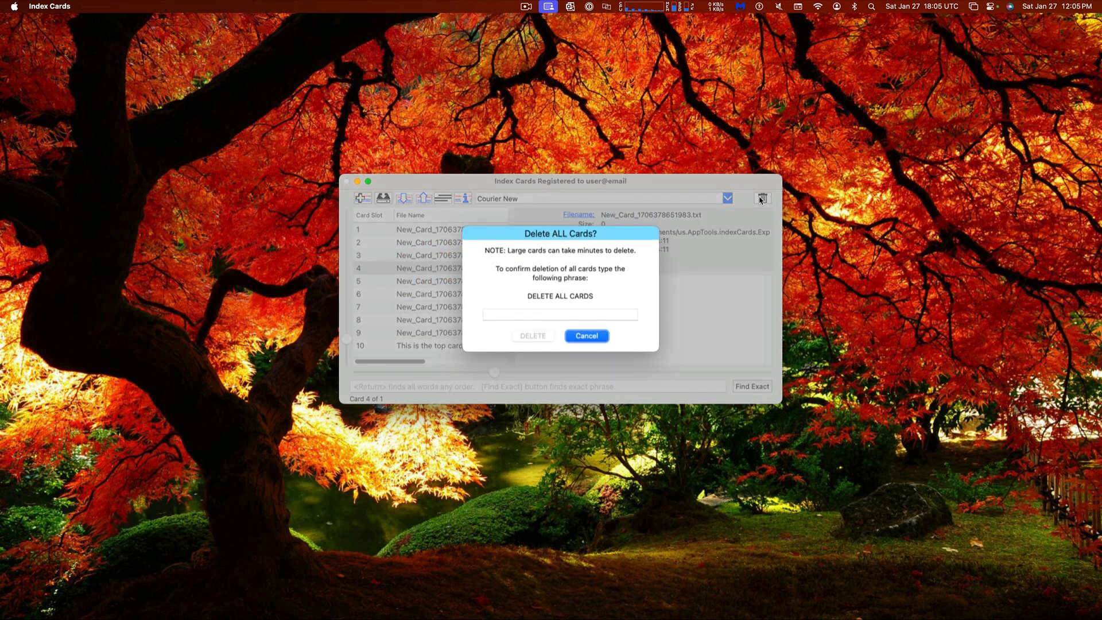
left_click(585, 338)
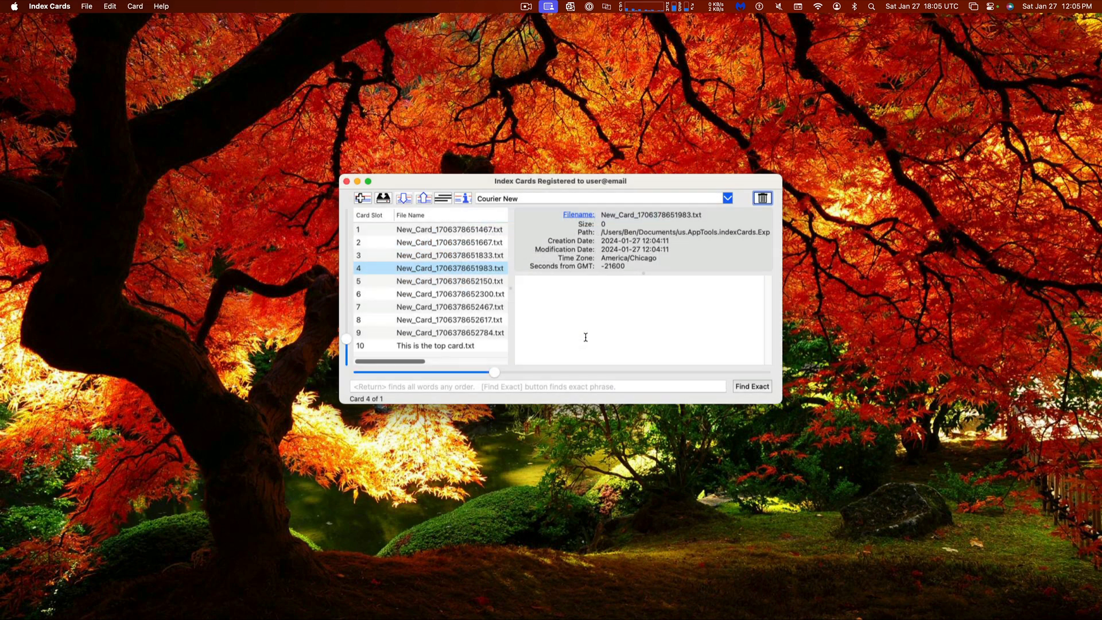
left_click(766, 202)
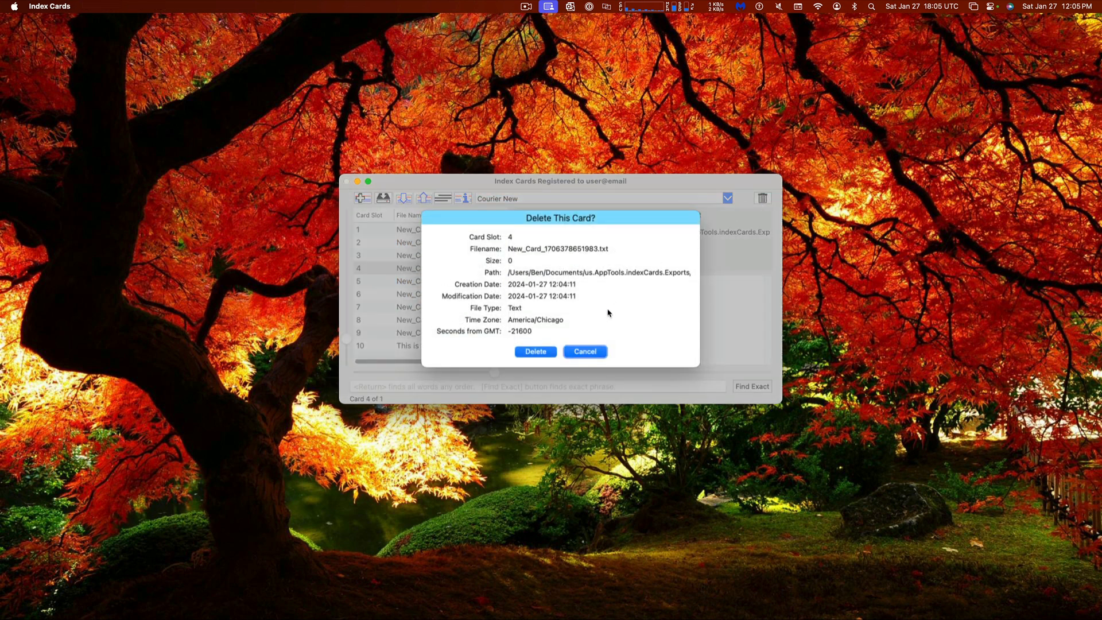
left_click(584, 352)
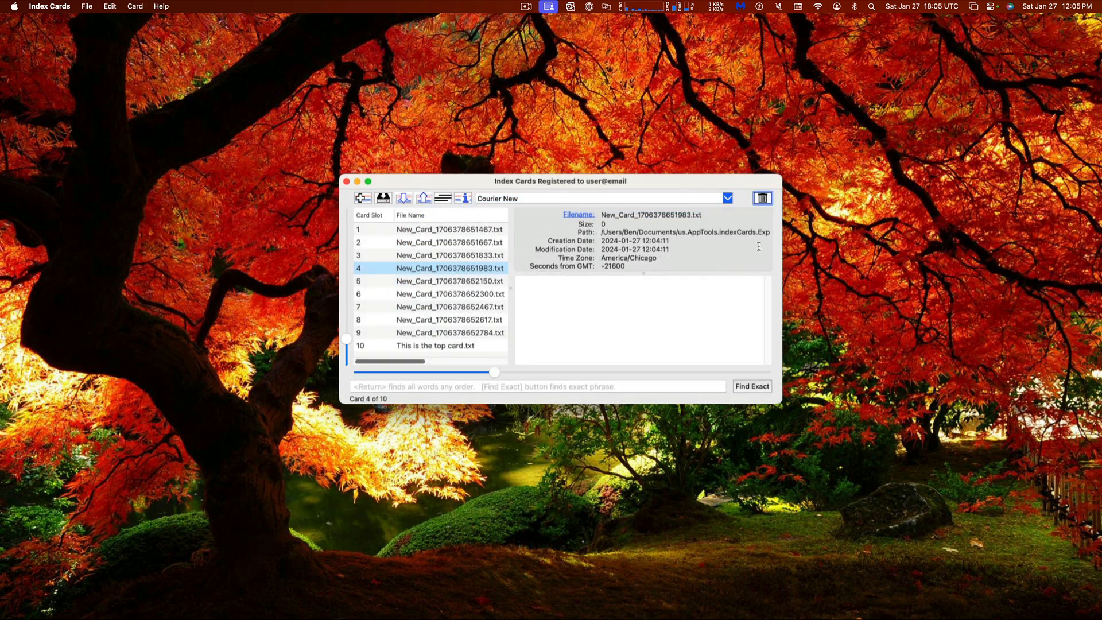
left_click(759, 201)
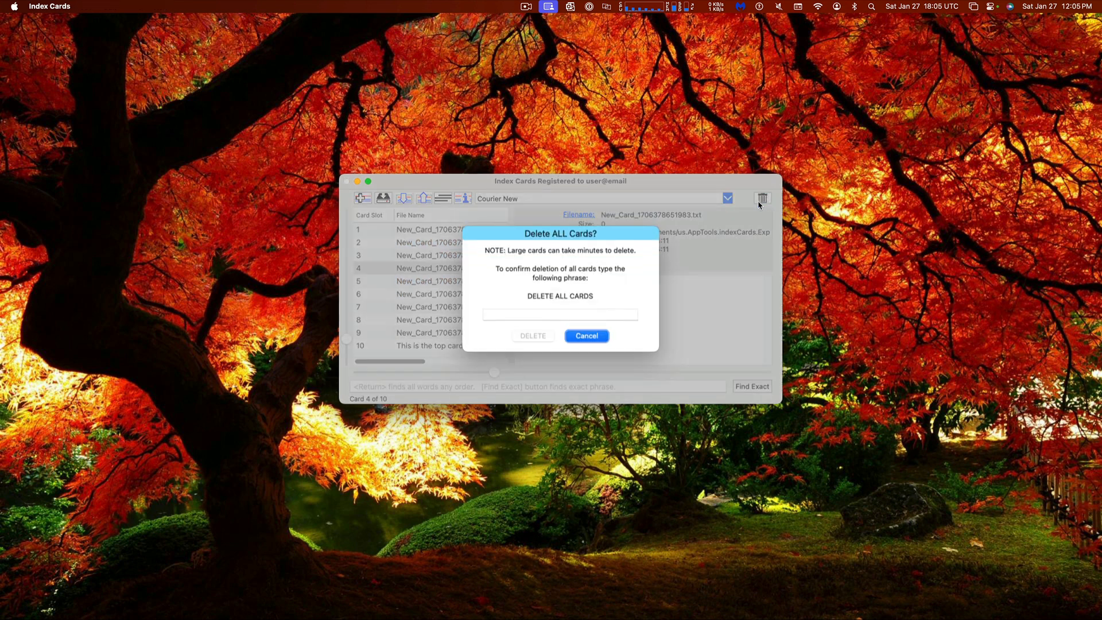
left_click(589, 336)
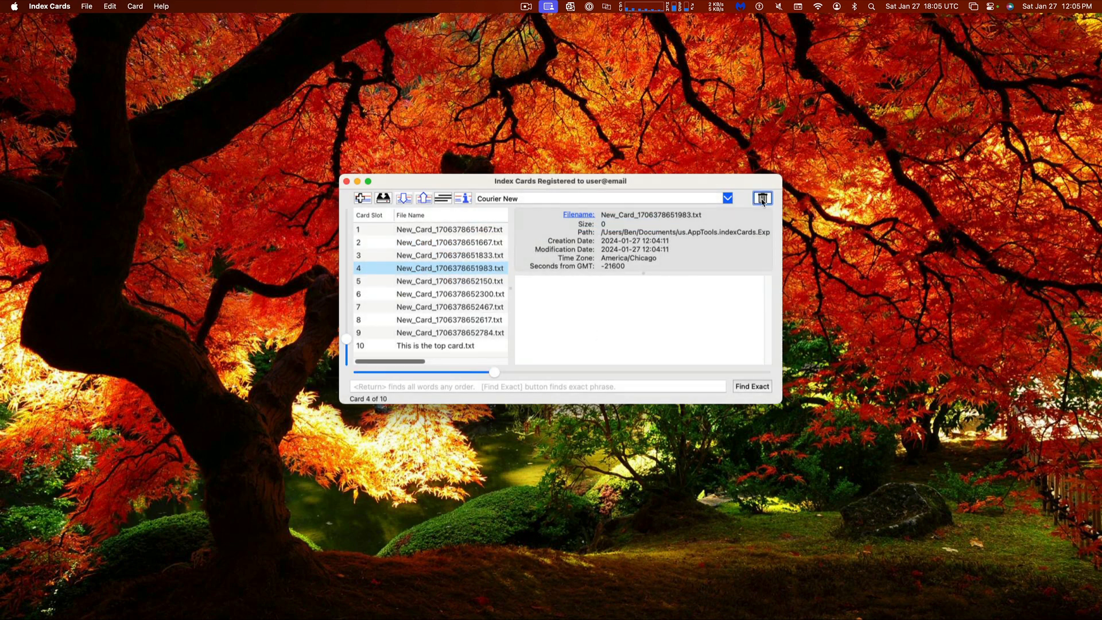
Delete all cards by confirming with the phrase 'DELETE ALL CARDS'
left_click(762, 199)
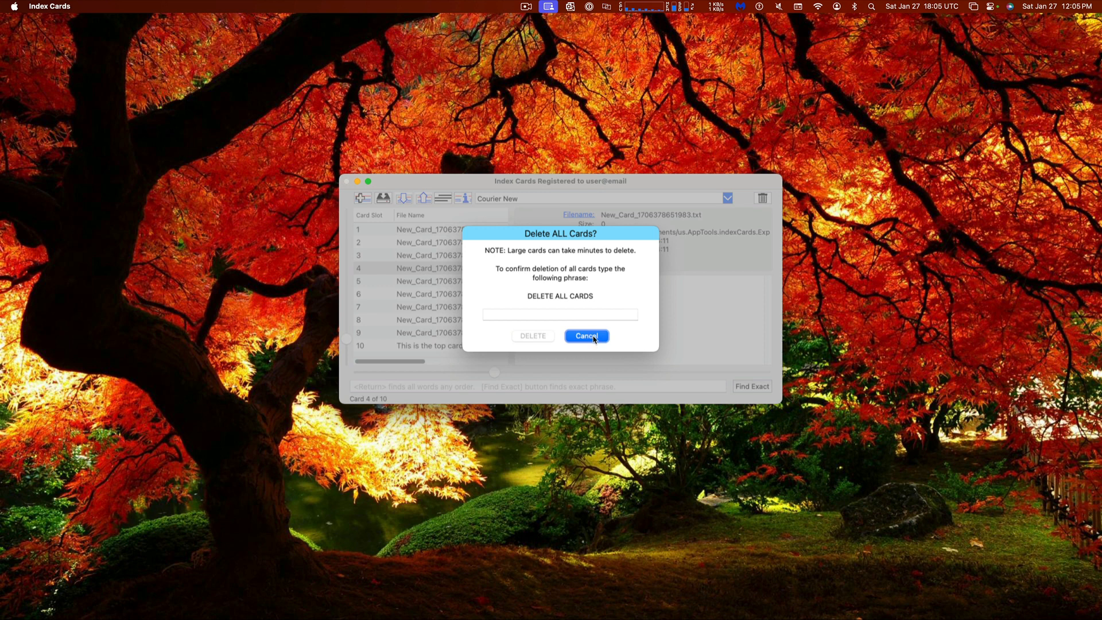
left_click(593, 337)
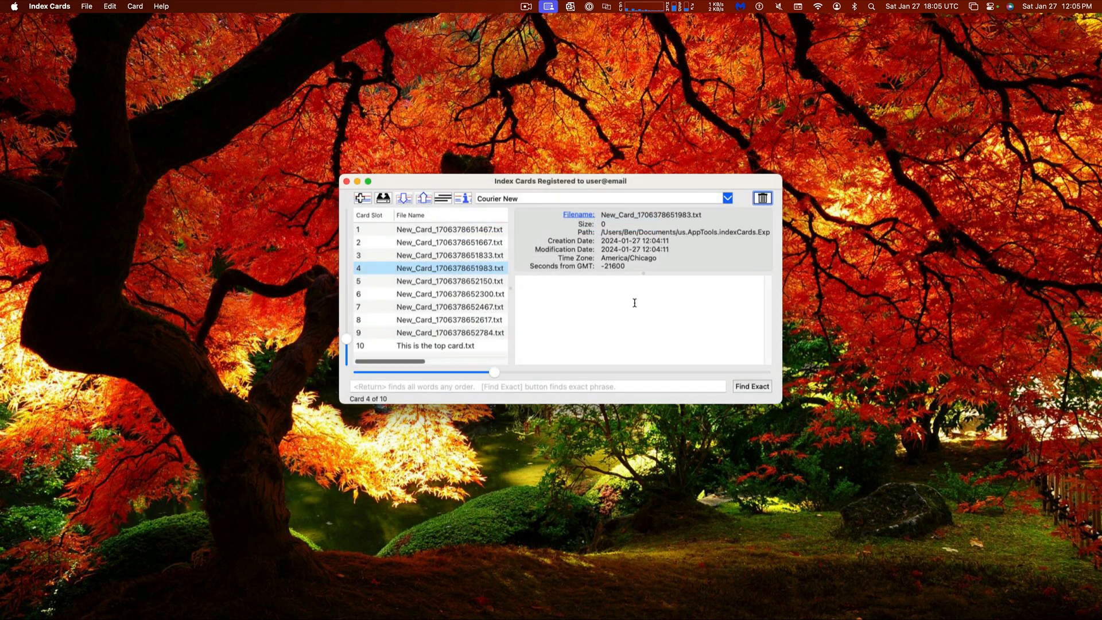
left_click(765, 199)
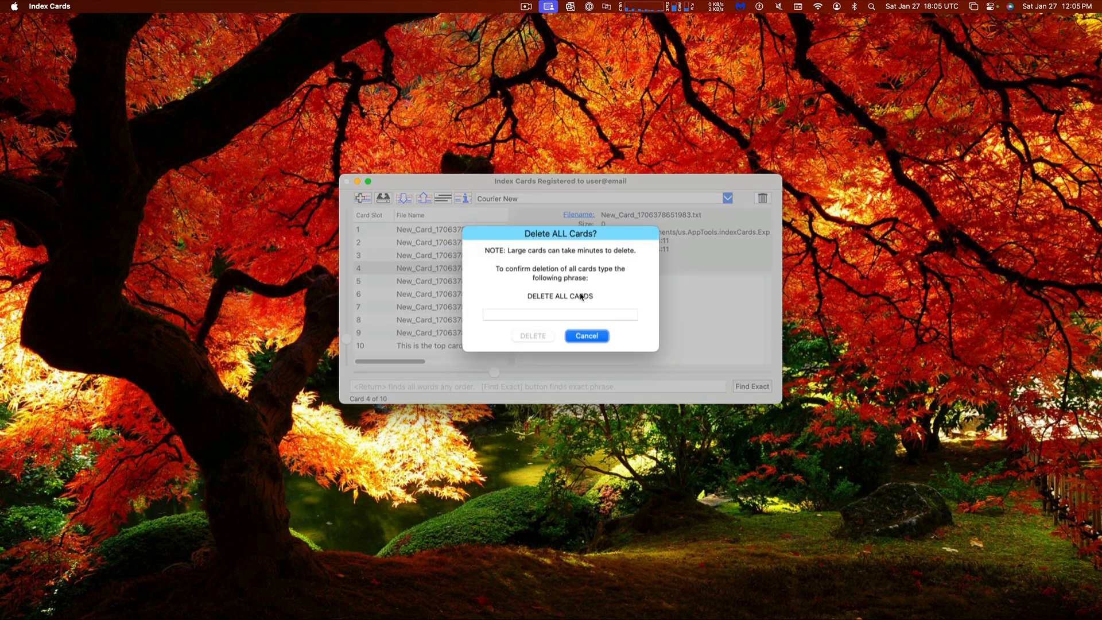
left_click(575, 314)
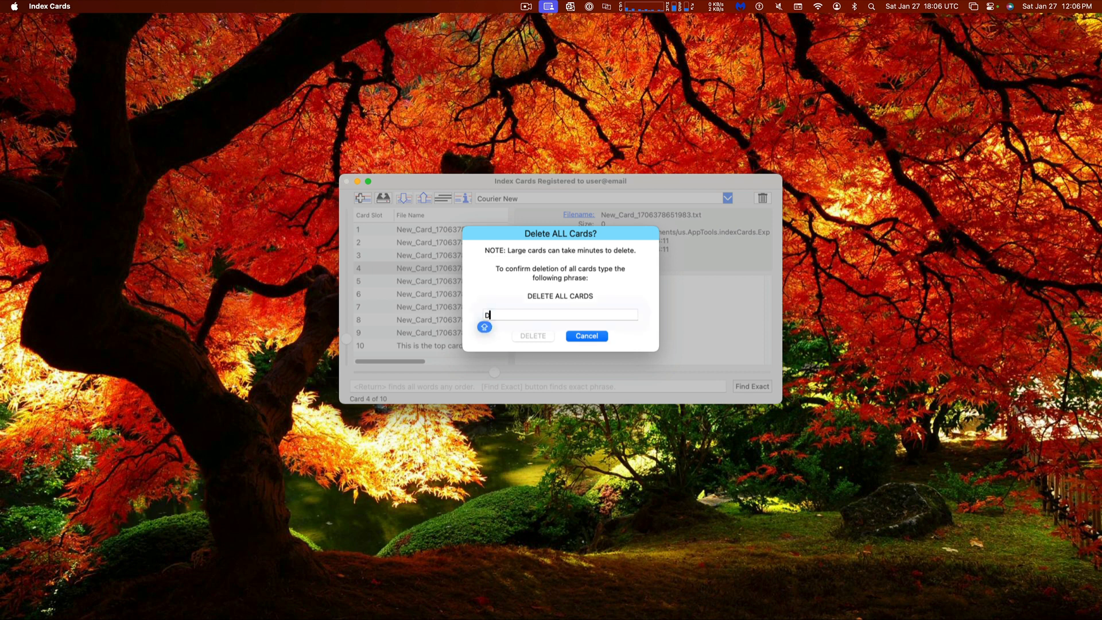
type("DELETE ALL CARDS")
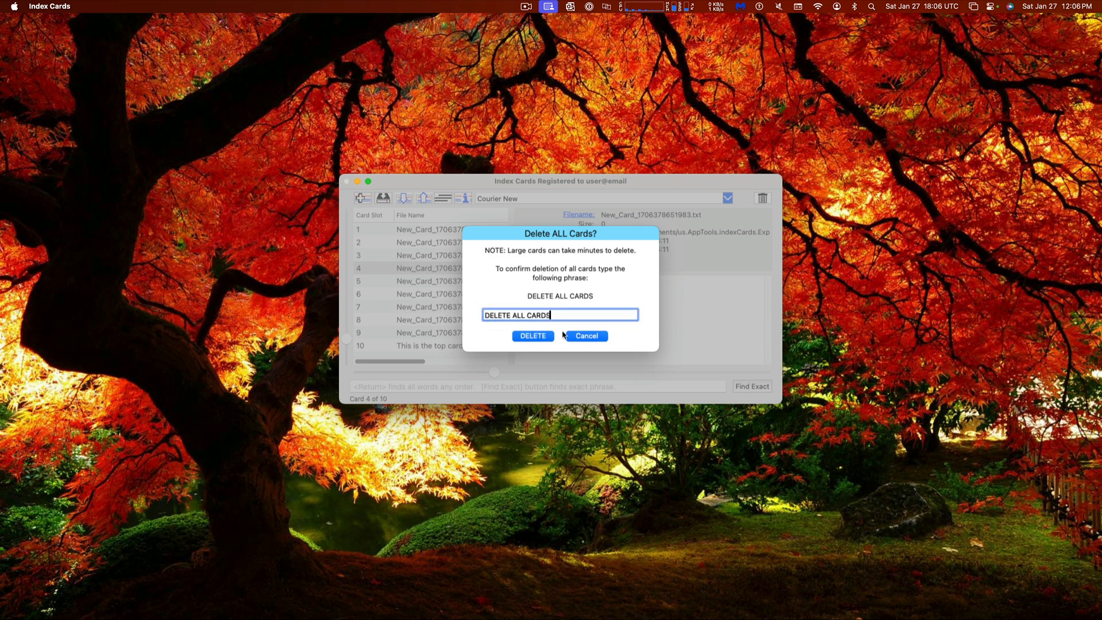
left_click(540, 333)
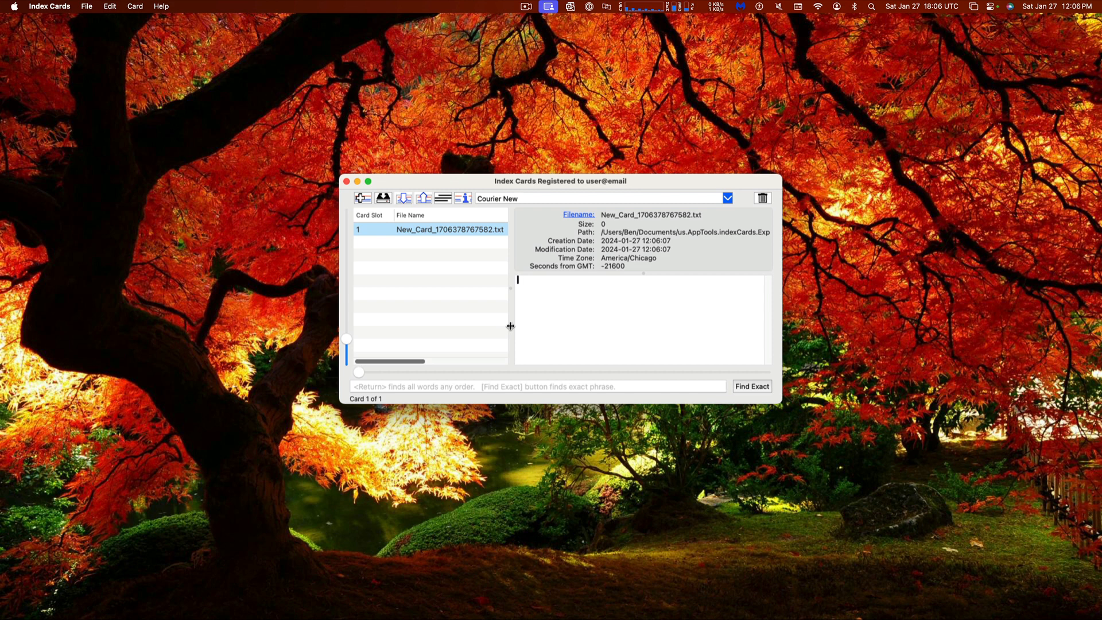
Widen the card list to reveal the Path column and delete the empty card
left_click_drag(510, 326, 484, 324)
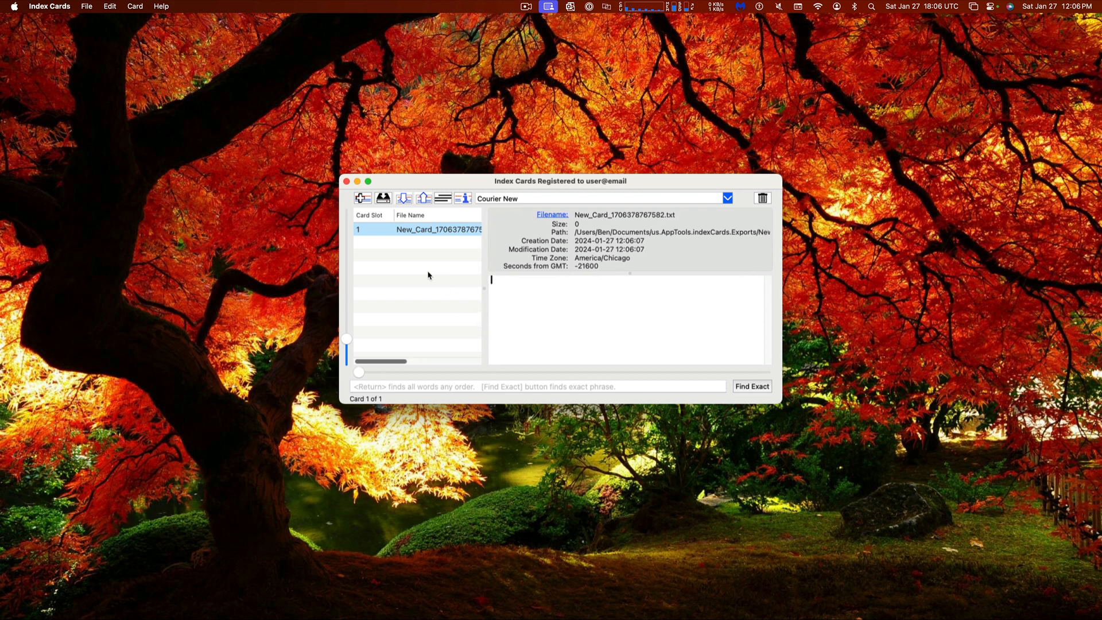
left_click_drag(483, 260, 552, 263)
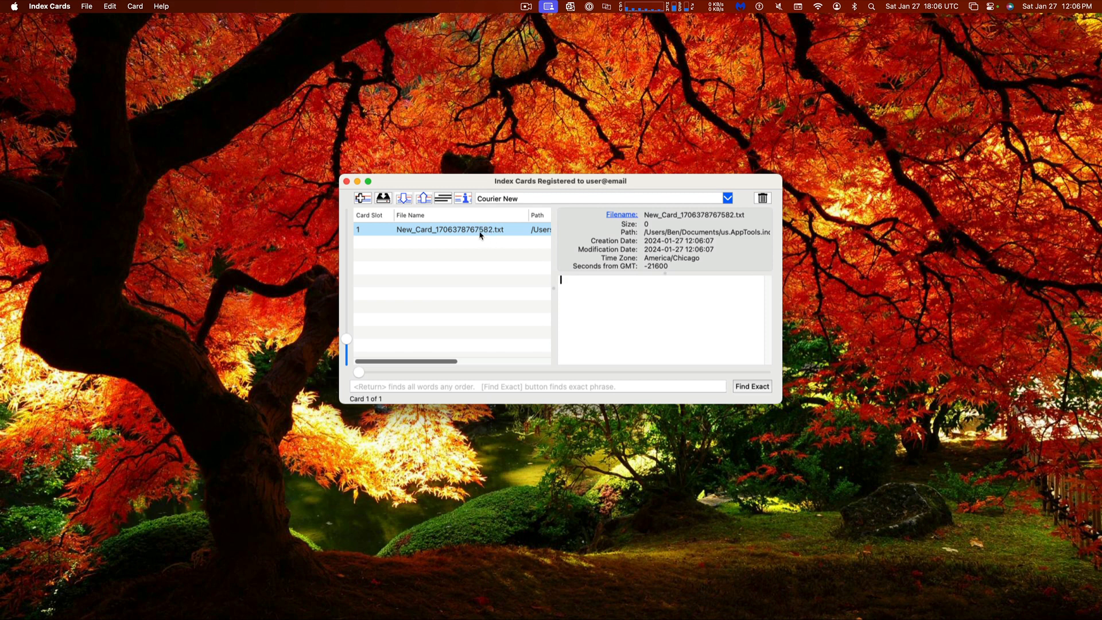
left_click(762, 198)
left_click(539, 353)
Type and save test text in the new card, then delete that card too
type("aldskfas;lfja;lsjfa;lsjkfd")
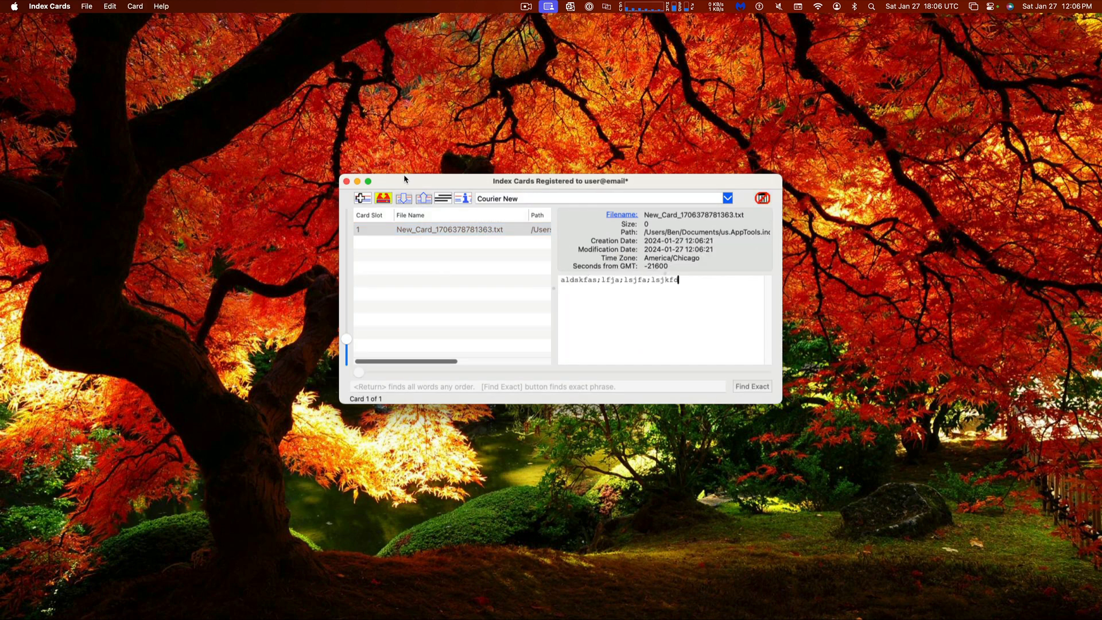
left_click(383, 197)
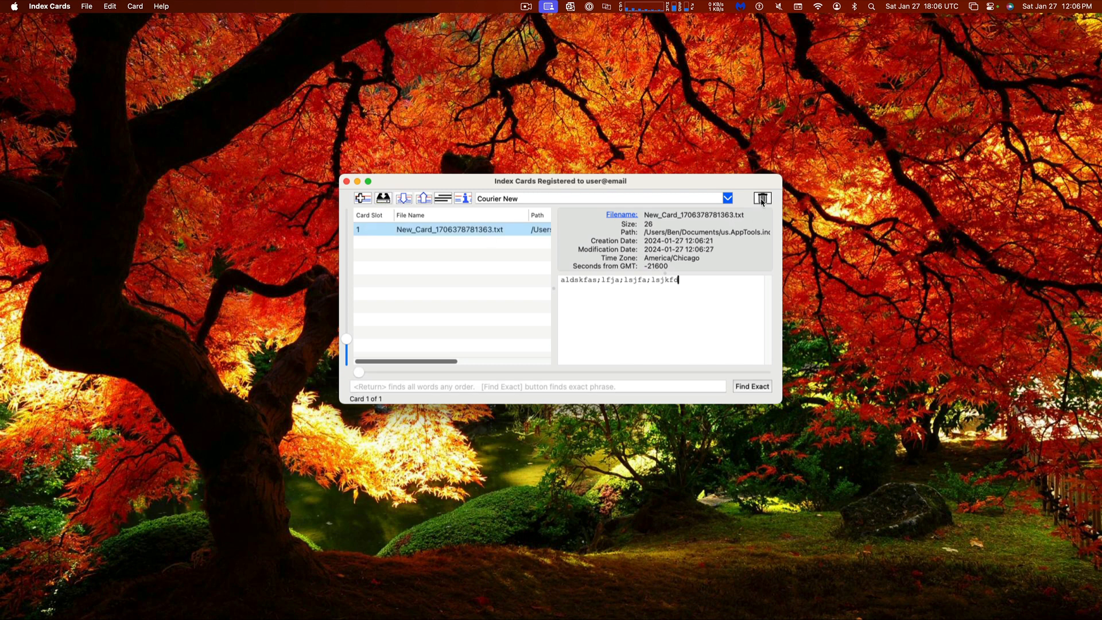
left_click(762, 198)
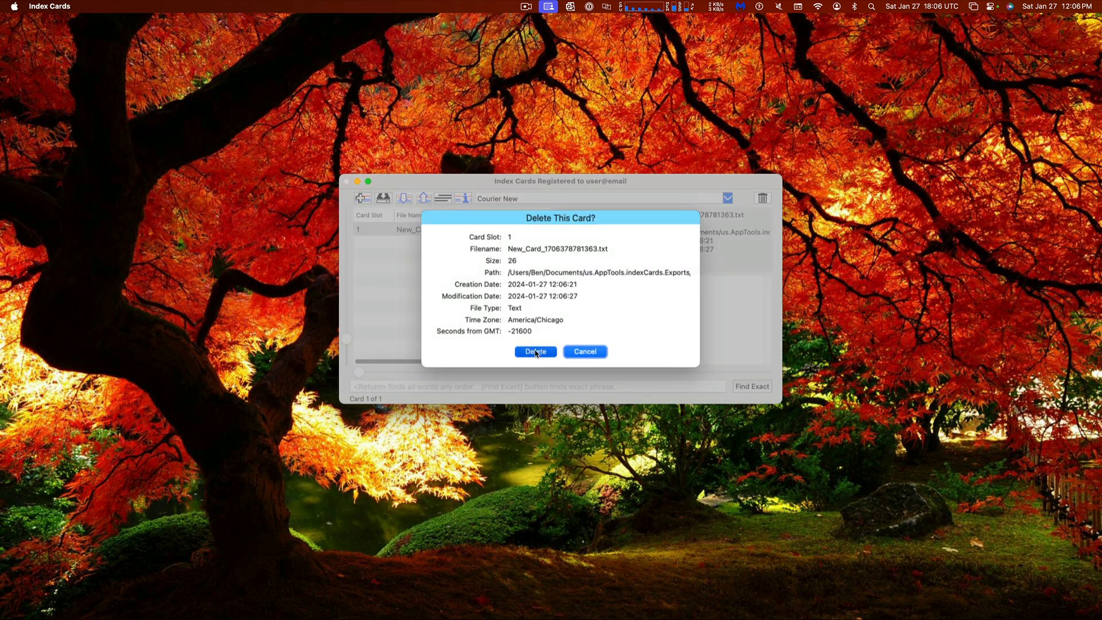
left_click(535, 352)
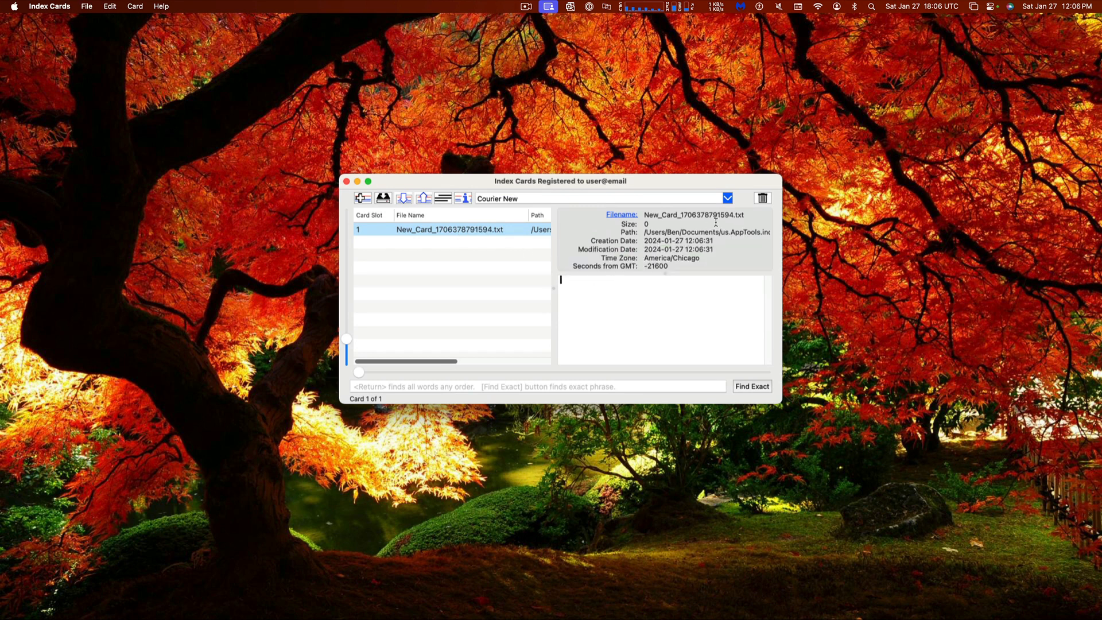
Type and save 'The cow jumped over the moon', then enlarge the text and window
left_click_drag(553, 290, 462, 281)
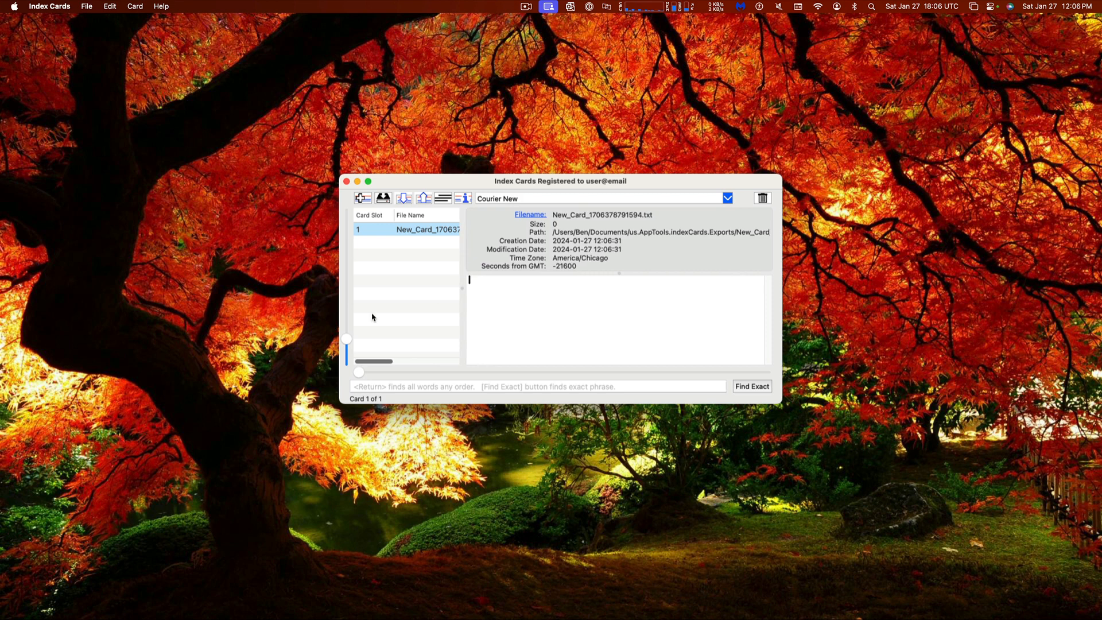
mouse_move(346, 338)
left_mouse_down()
mouse_move(362, 236)
mouse_move(352, 334)
left_mouse_up()
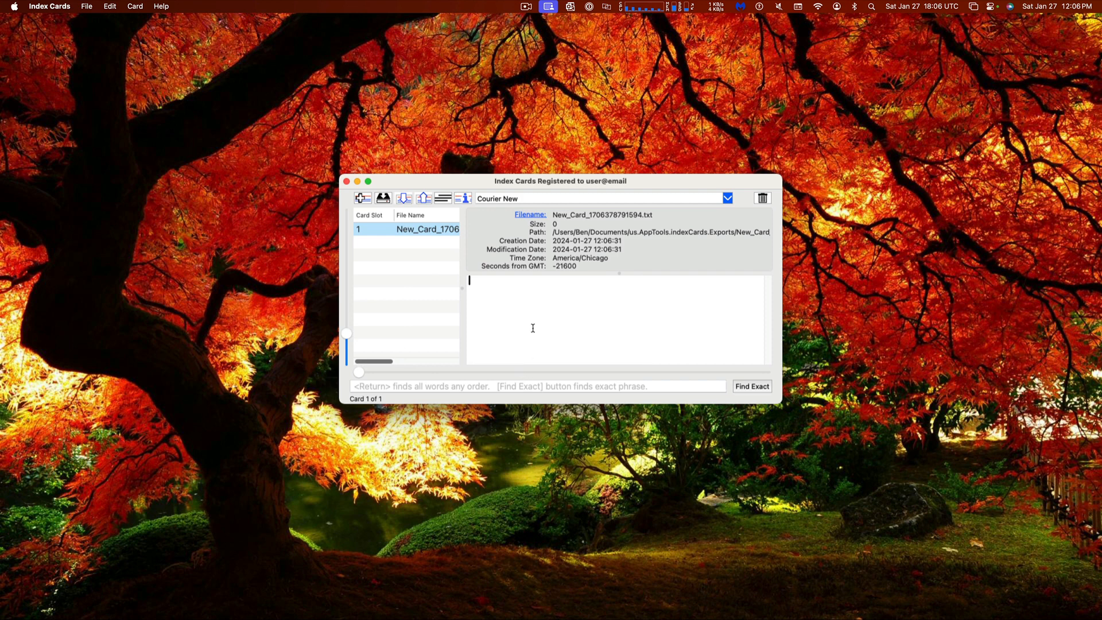
type("Th siis")
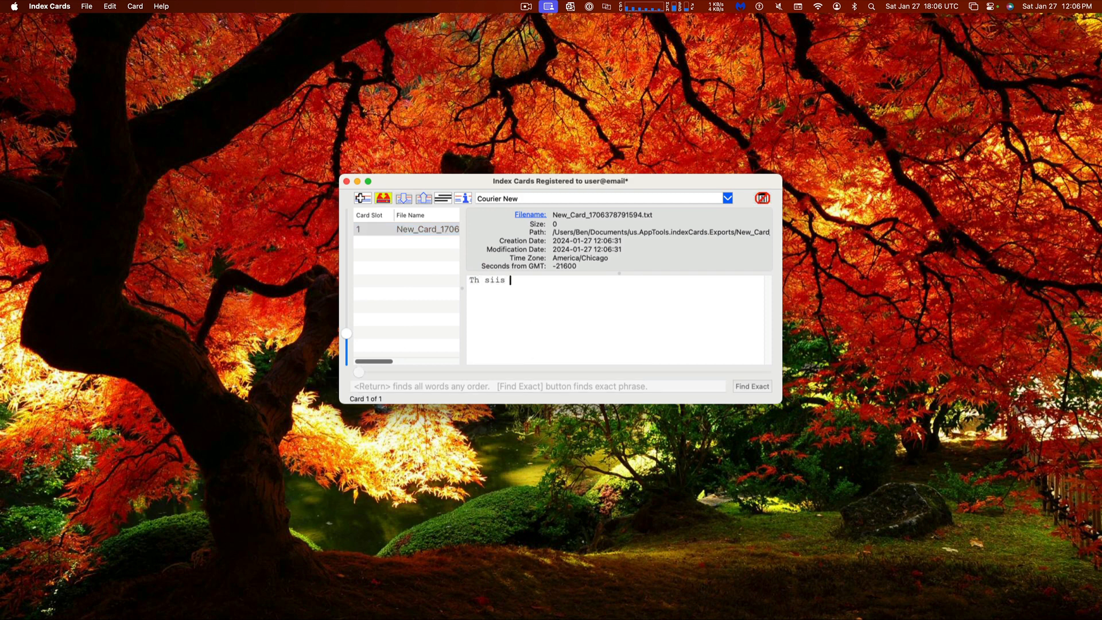
key("BackSpace")
key("BackSpace")
key("BackSpace")
key("BackSpace")
key("BackSpace")
key("BackSpace")
key("BackSpace")
type("he cow jumped over the moon")
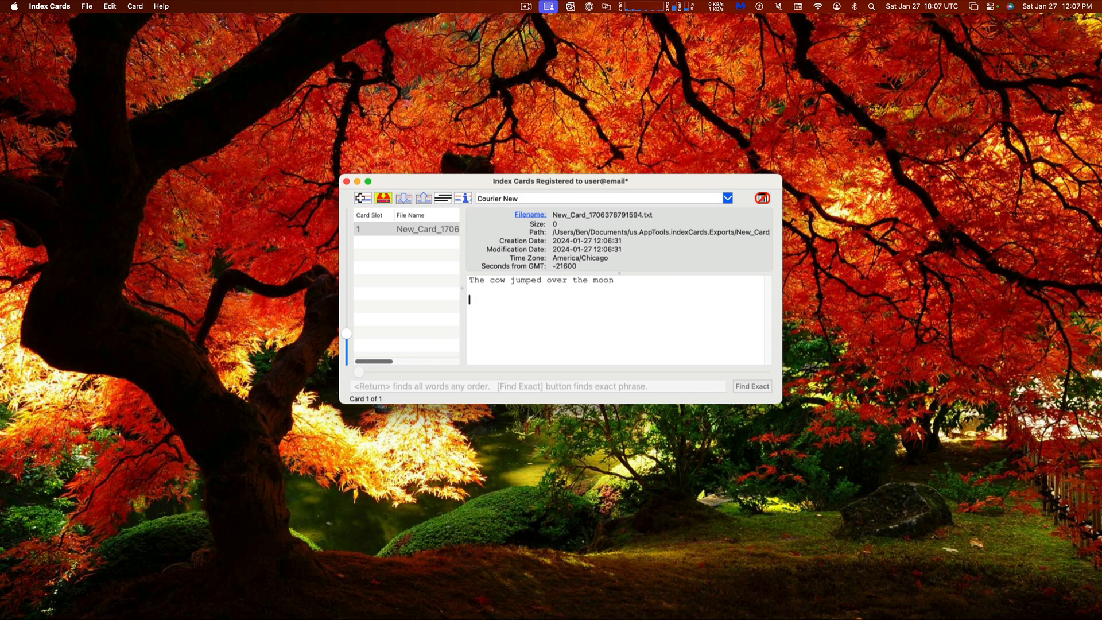
key("super+s")
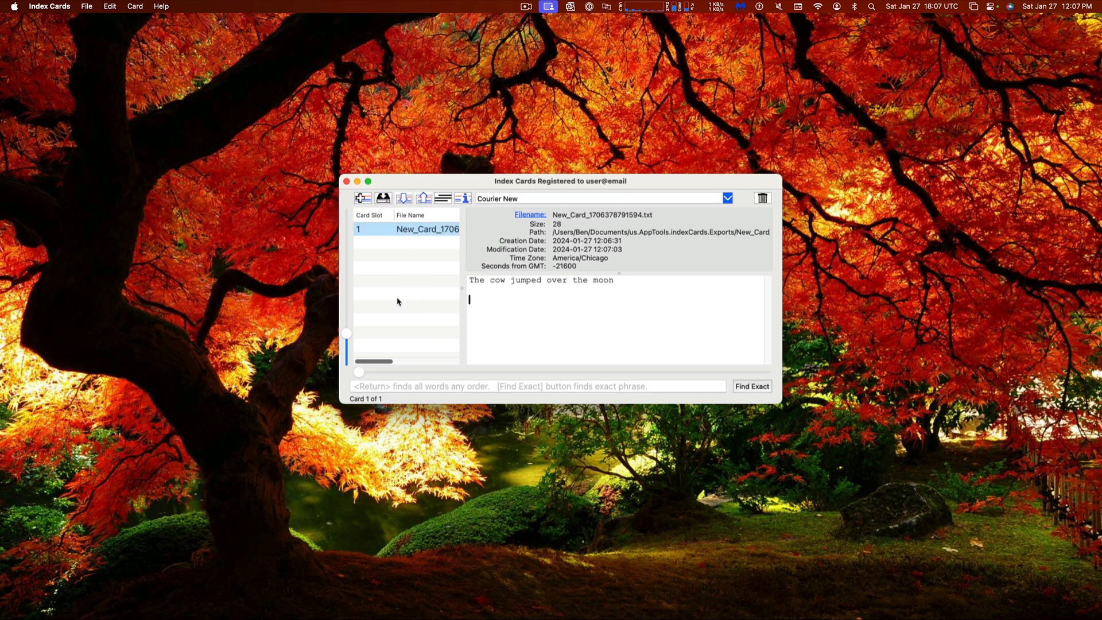
left_click_drag(347, 334, 347, 254)
left_click_drag(343, 174, 239, 58)
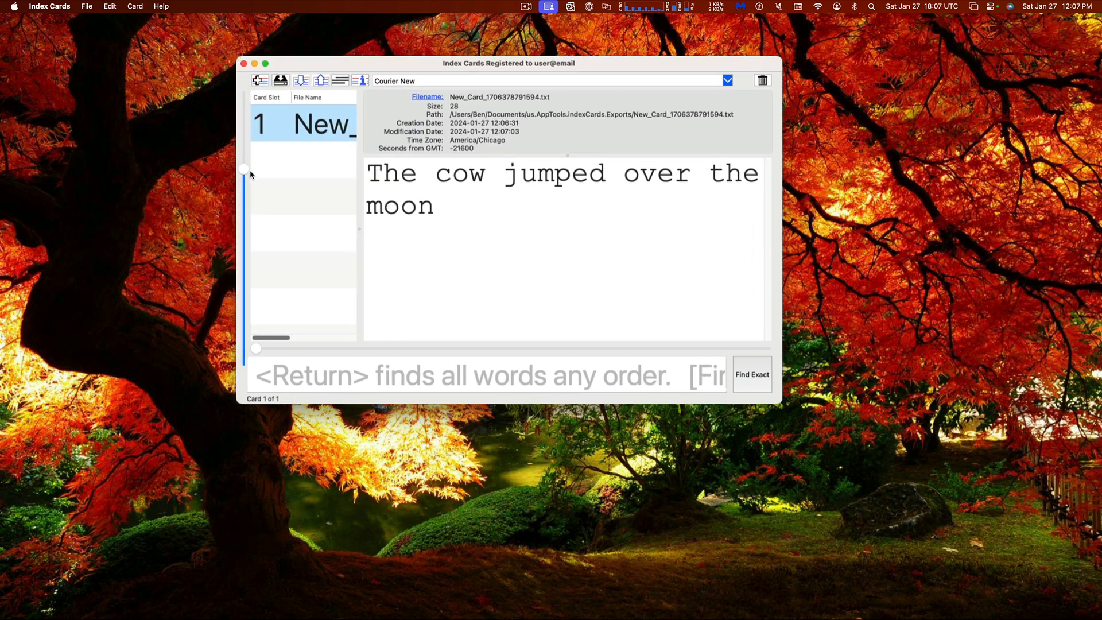
Reduce the card text to a moderate readable size and open Preferences
left_click_drag(244, 169, 272, 383)
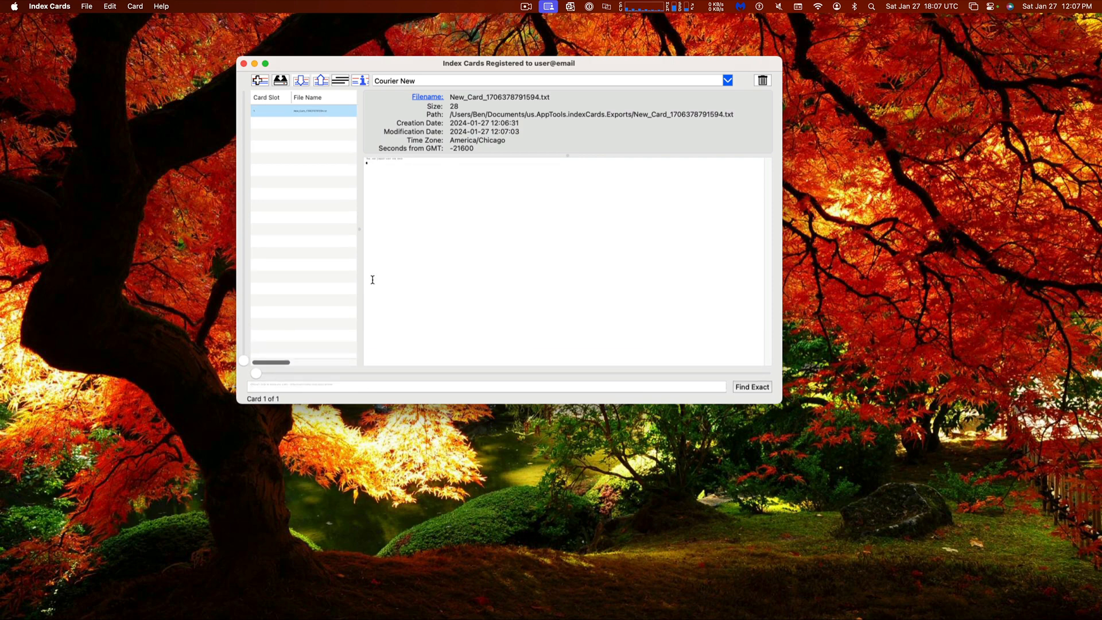
scroll(406, 168, "up", 3)
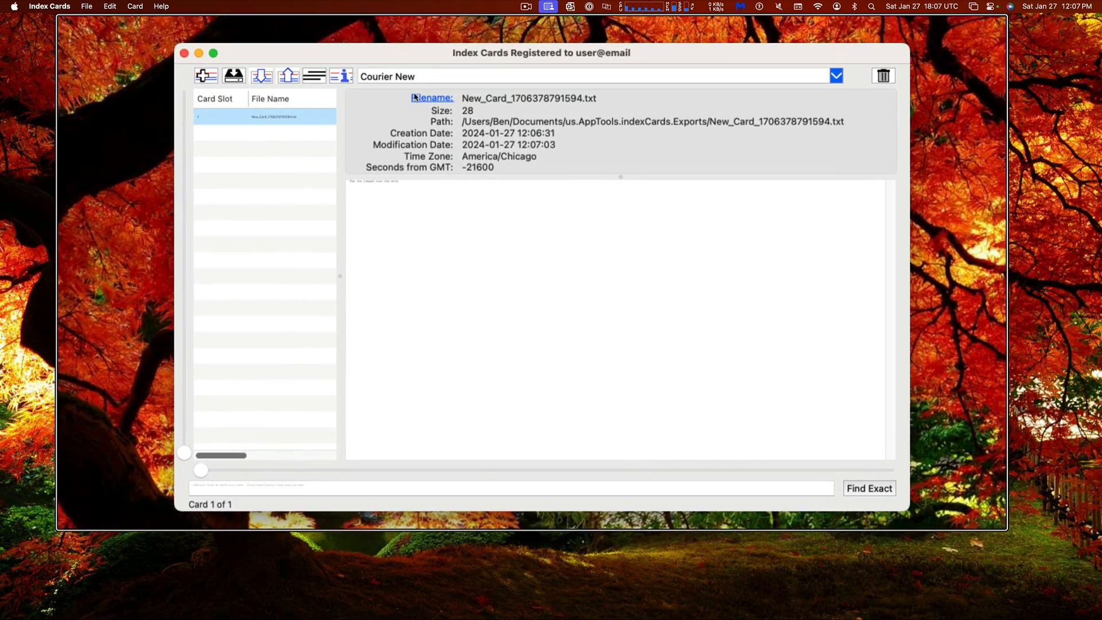
scroll(393, 152, "up", 2)
scroll(392, 151, "up", 4)
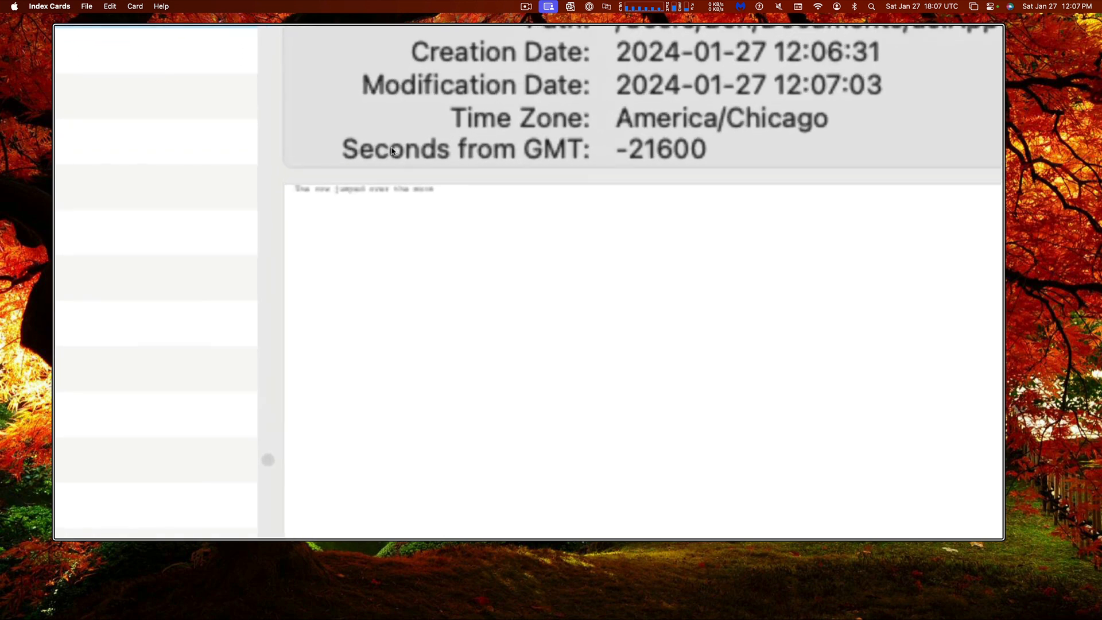
scroll(392, 151, "down", 9)
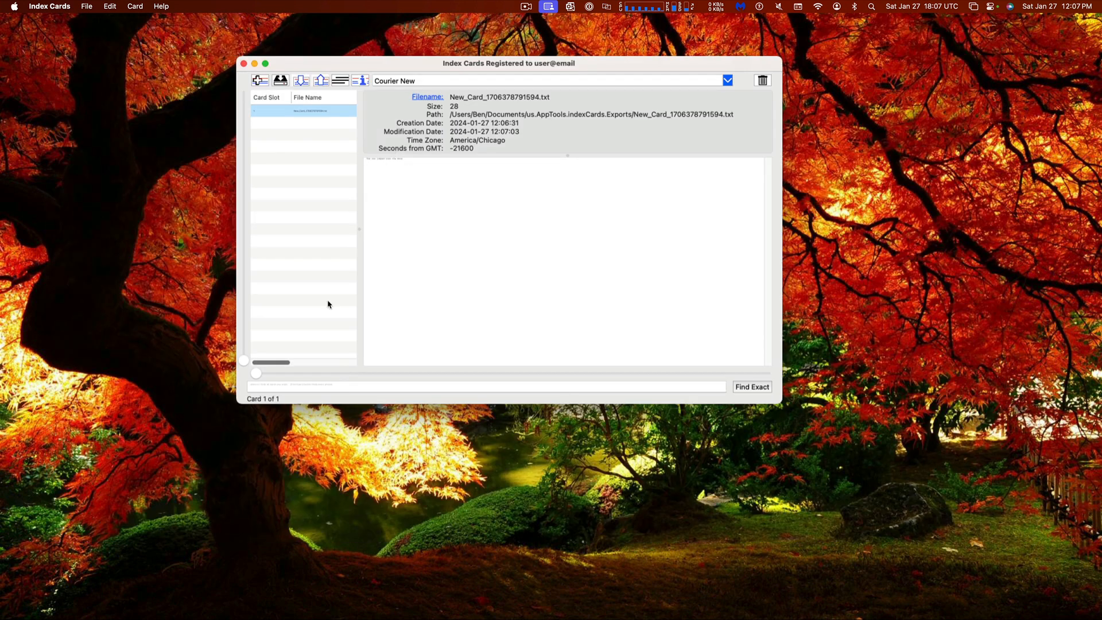
left_click_drag(244, 362, 244, 284)
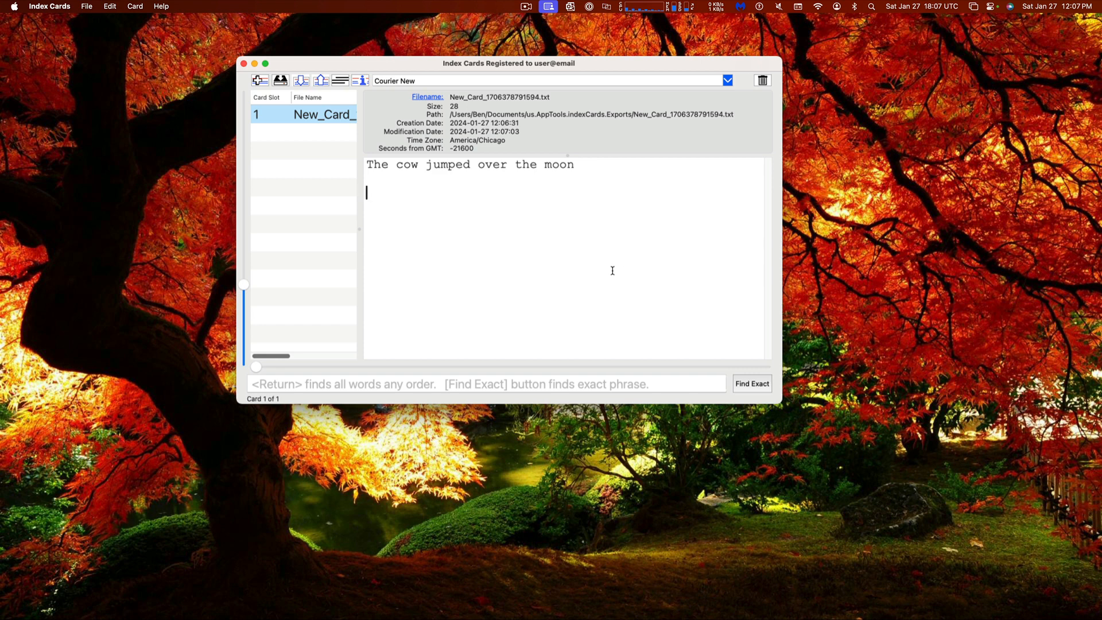
key("super+comma")
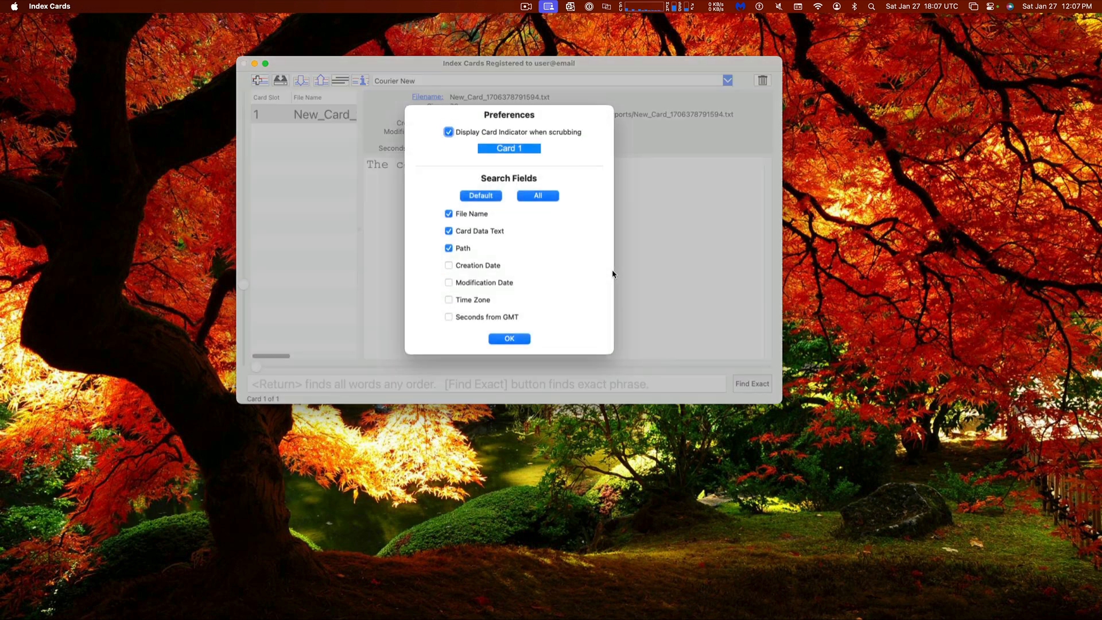
Dismiss the Preferences dialog, returning to the card reading 'A Card'
key("Return")
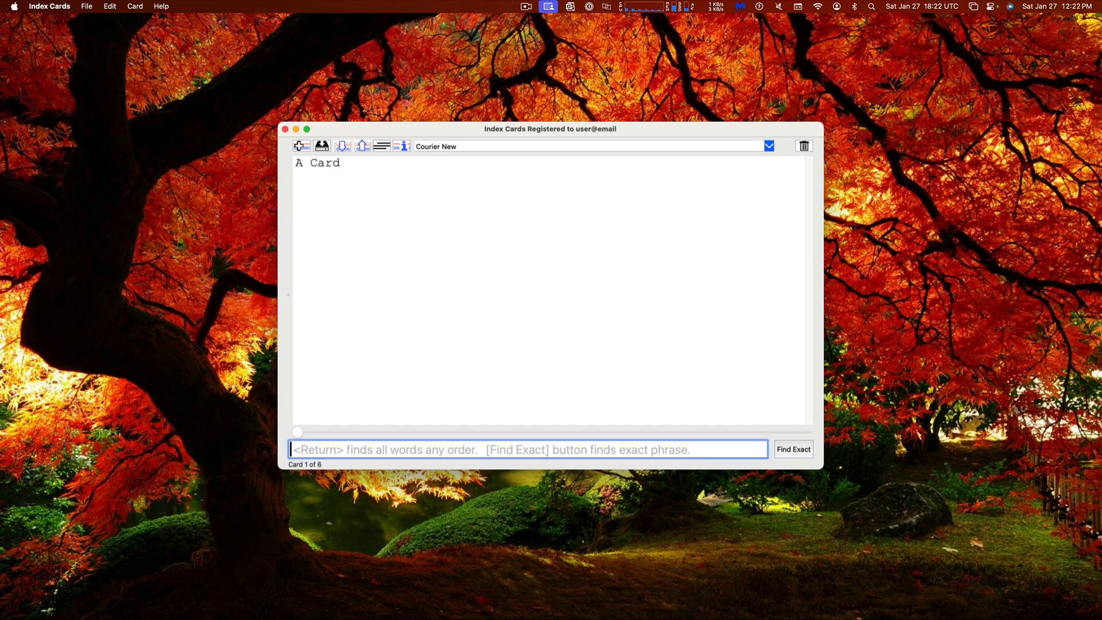
Show the six-card list in a narrower panel beside the text, then open the Help menu
key("super+l")
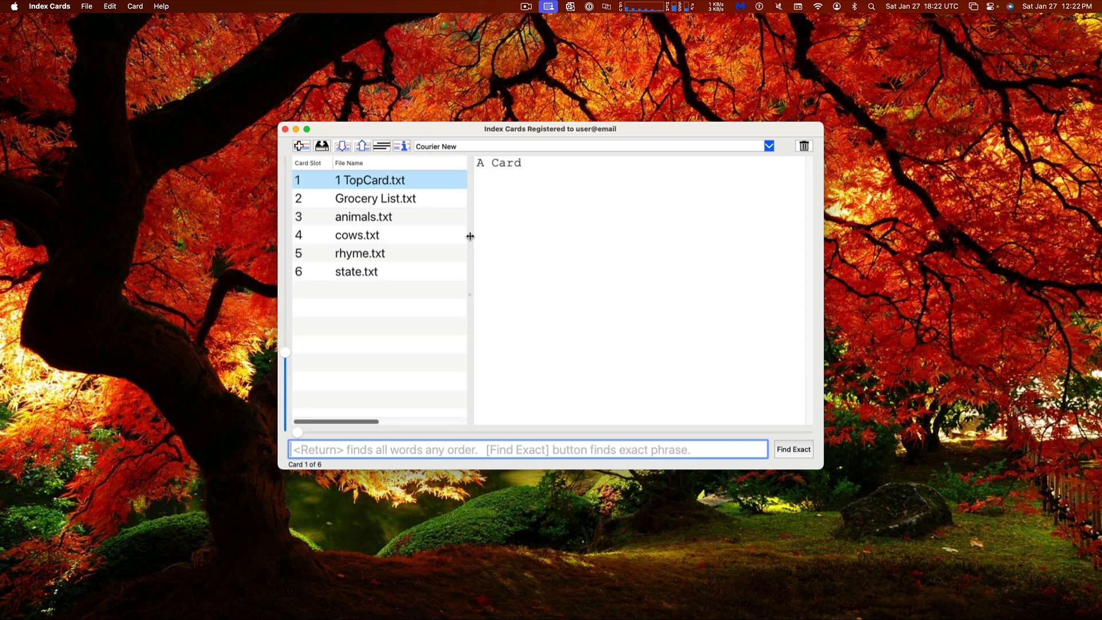
left_click_drag(468, 235, 442, 234)
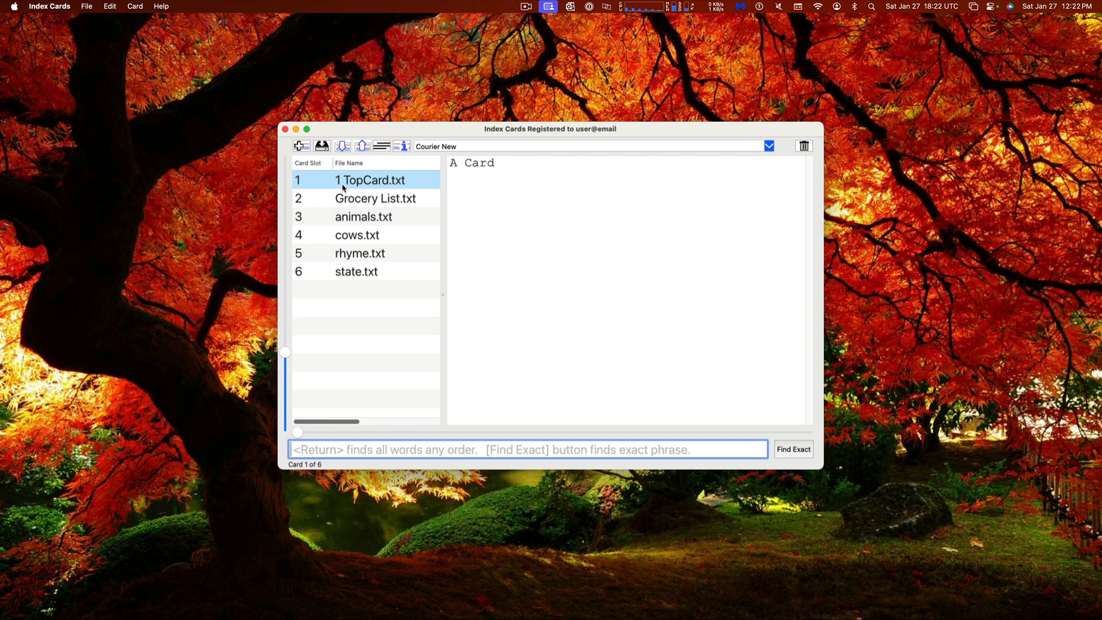
left_click(162, 7)
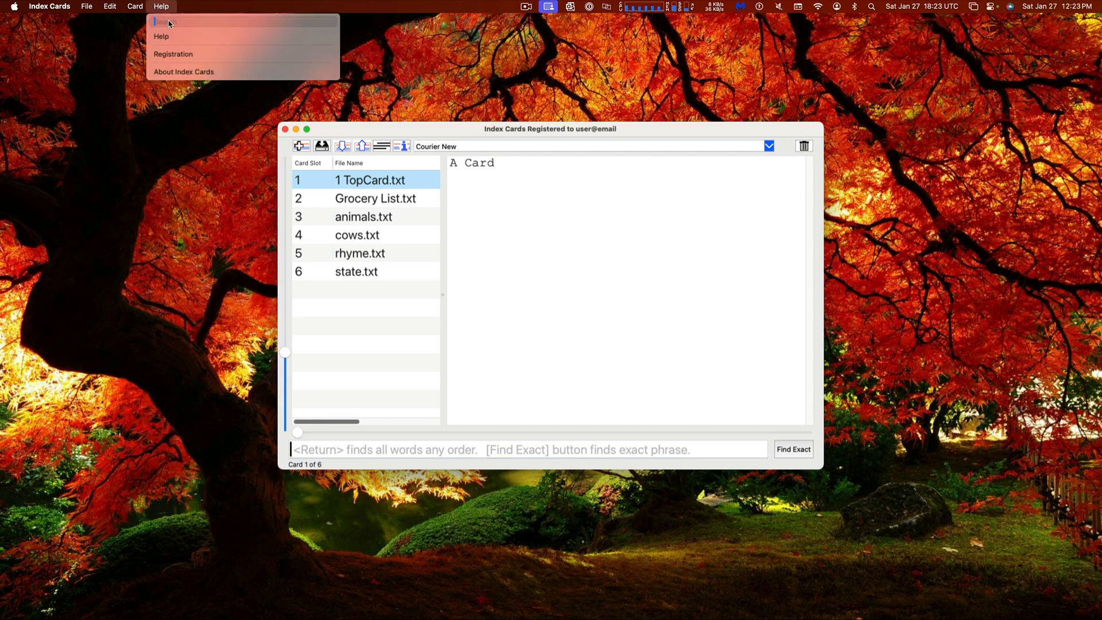
Open the Index Cards Help page in Opera and reposition its window
left_click(164, 36)
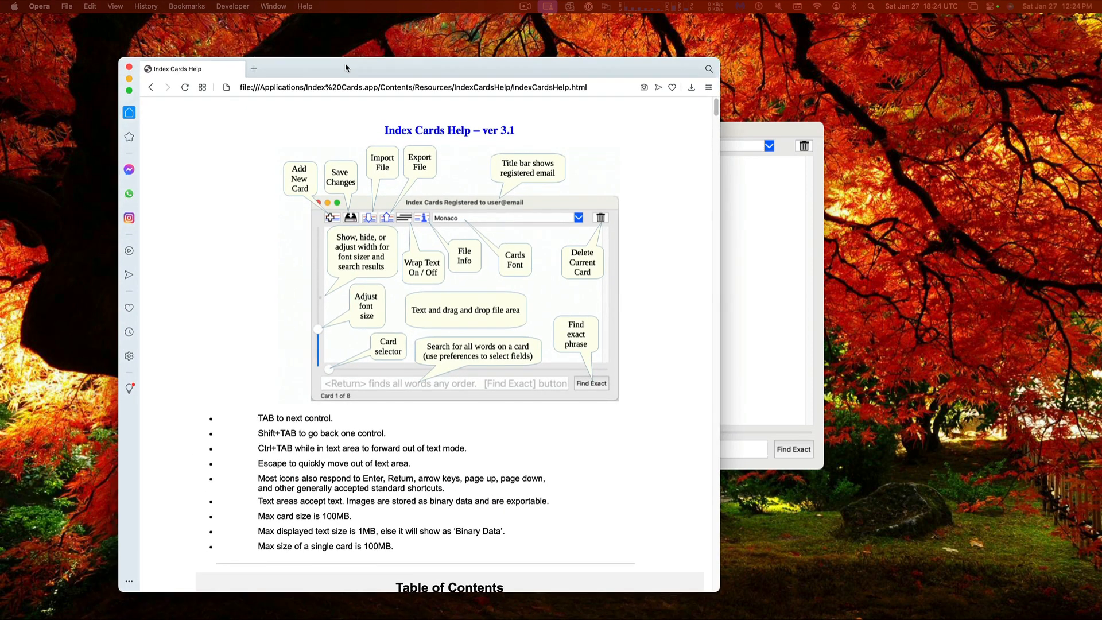
left_click_drag(345, 68, 374, 49)
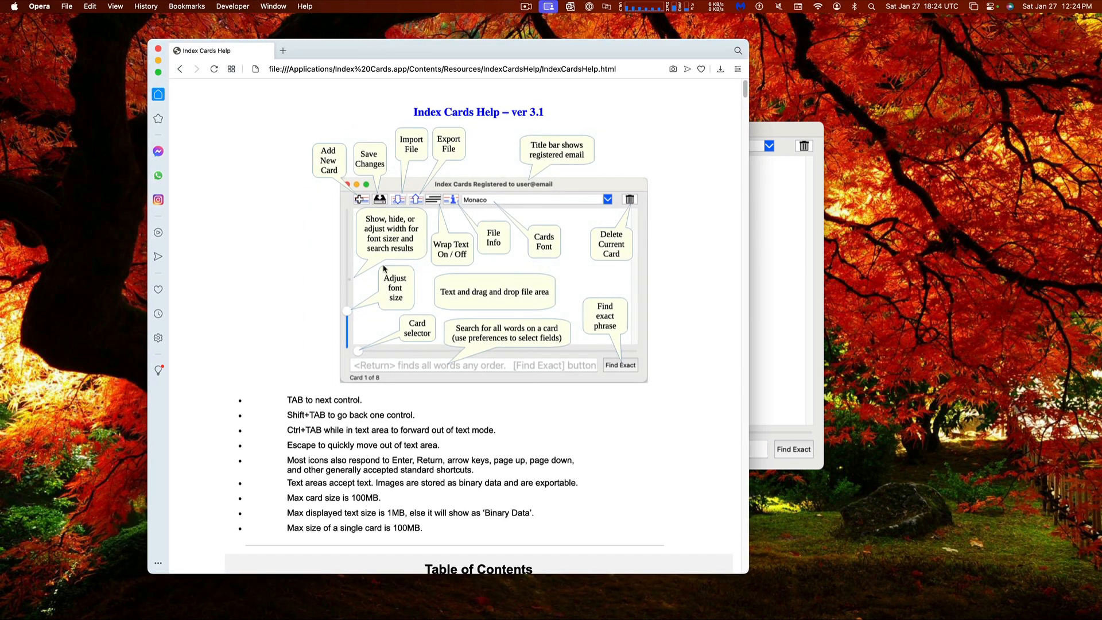
scroll(383, 268, "down", 15)
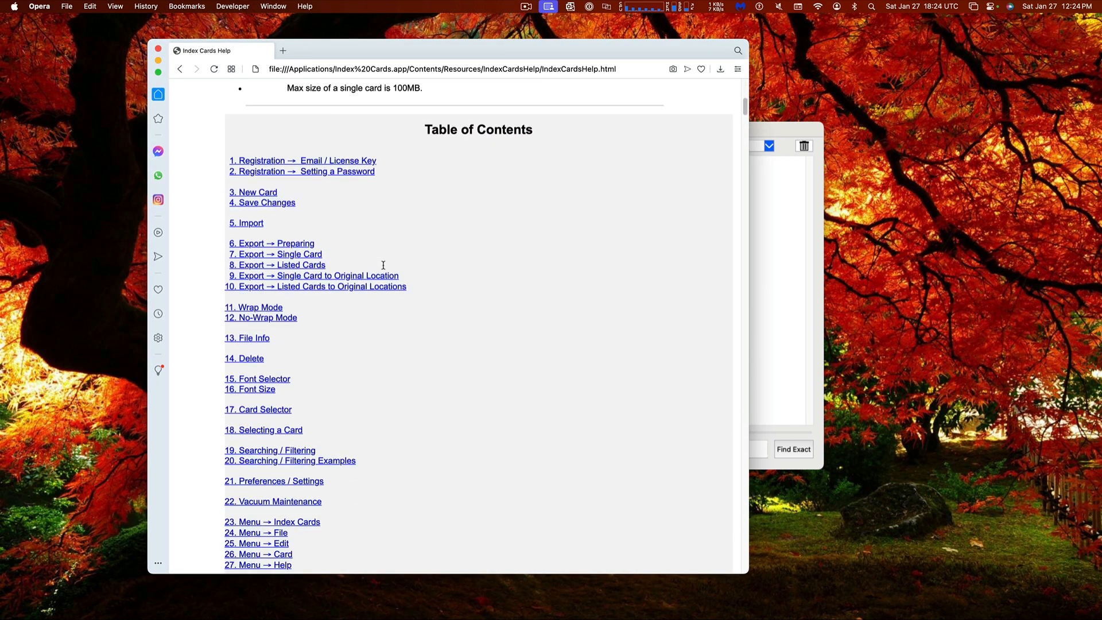
scroll(383, 268, "down", 20)
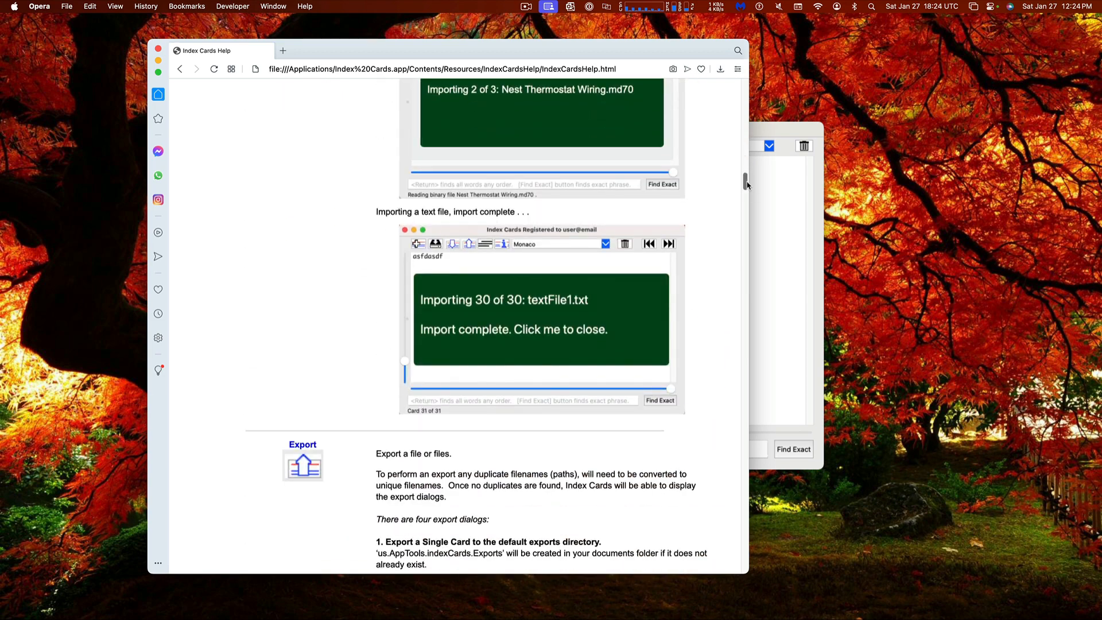
left_click_drag(745, 179, 748, 86)
left_click_drag(594, 55, 457, 30)
Jump to the Searching / Filtering Examples section and place the Index Cards window beside it
scroll(241, 351, "down", 10)
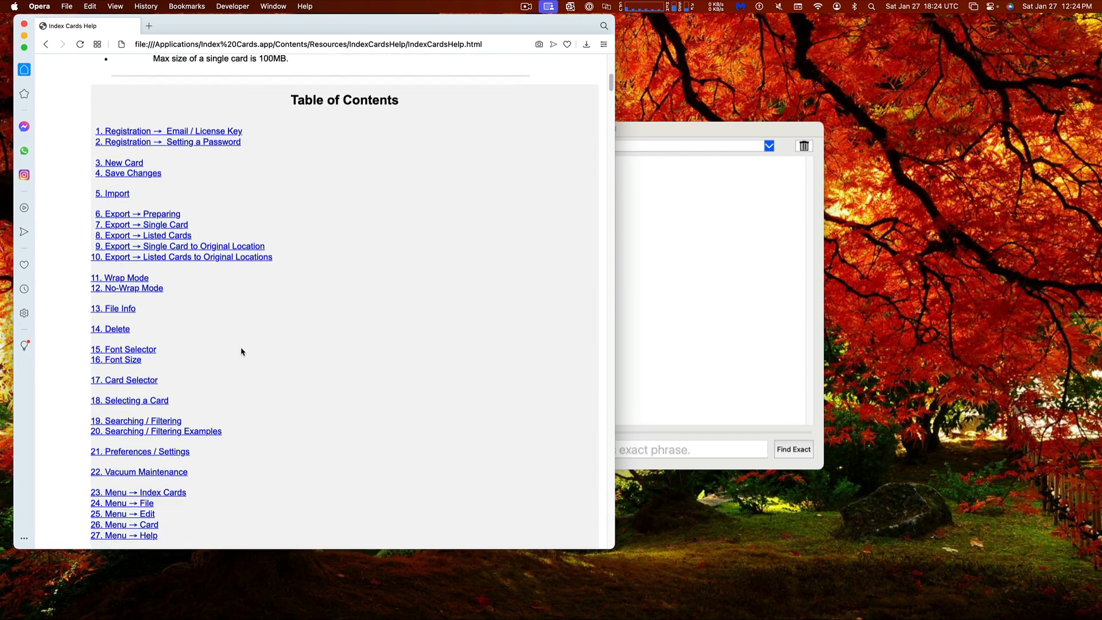
left_click(164, 337)
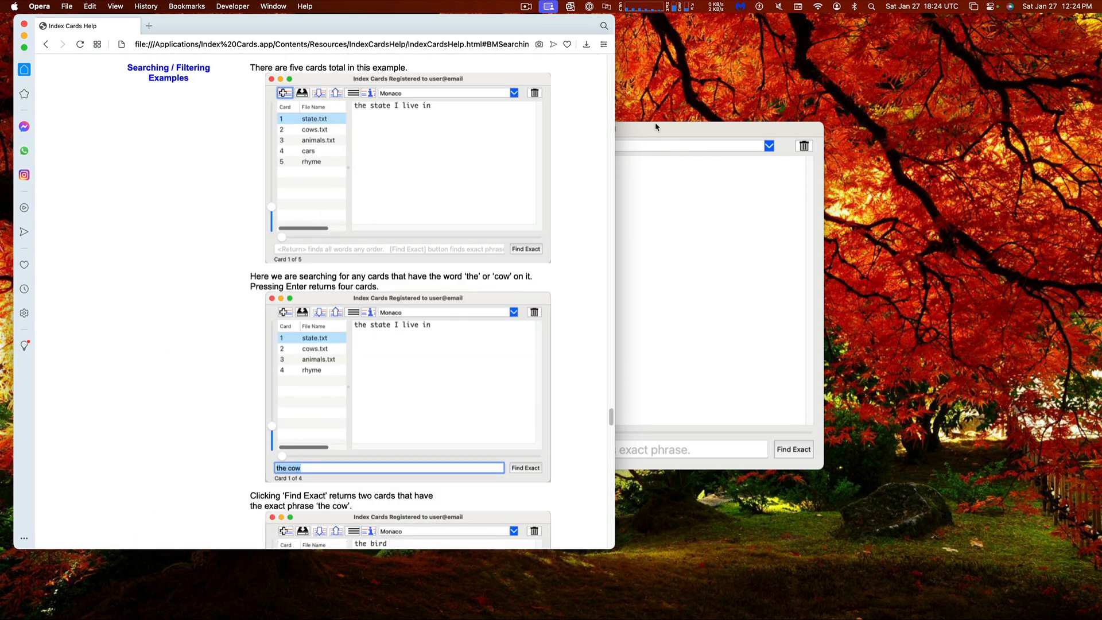
left_click_drag(656, 135, 864, 144)
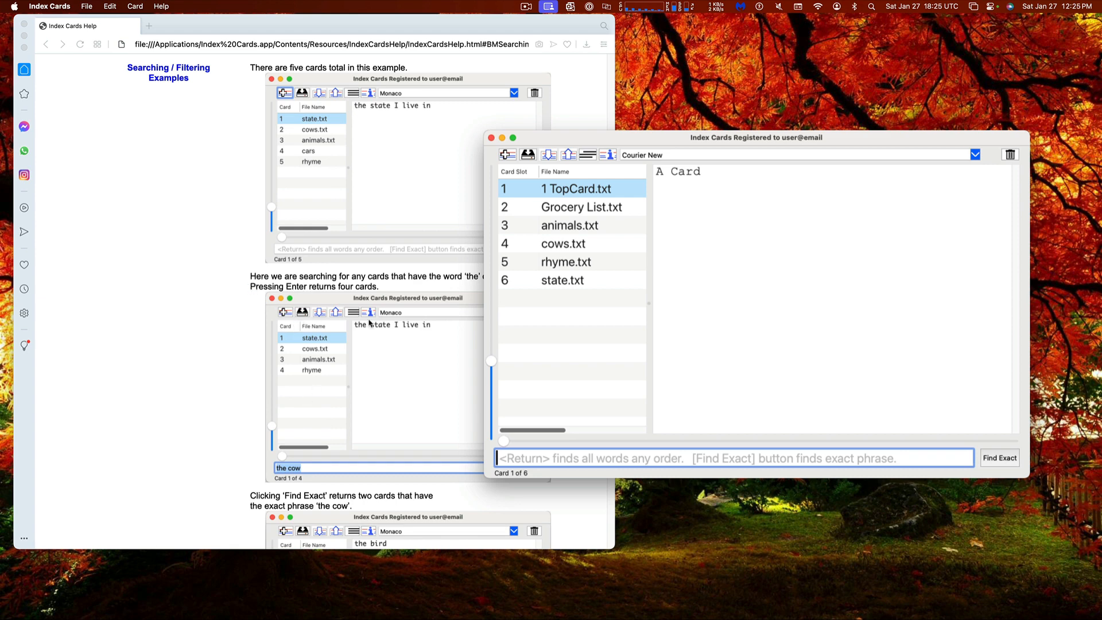
Search the cards for 'the cow' to list cards with any of those words
left_click_drag(559, 139, 622, 139)
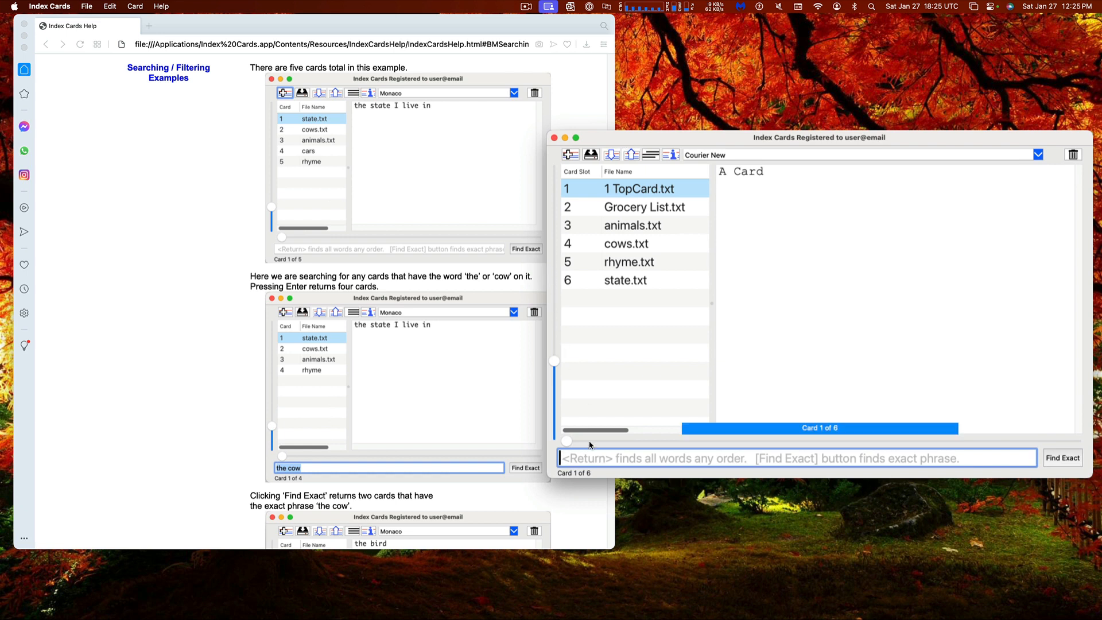
type("the")
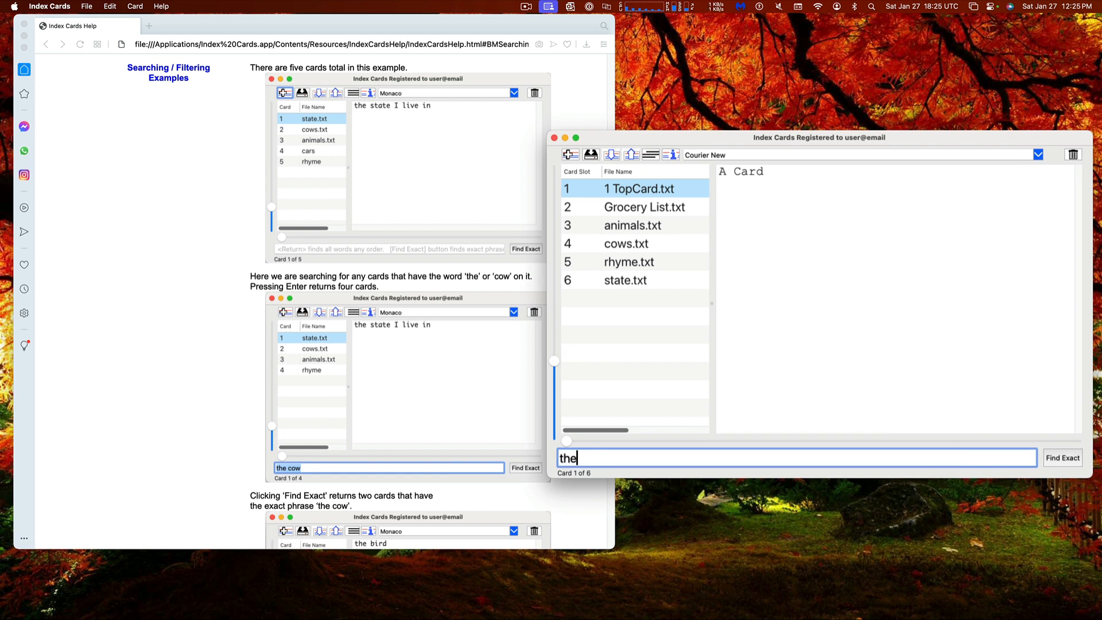
type(" cow")
key("Return")
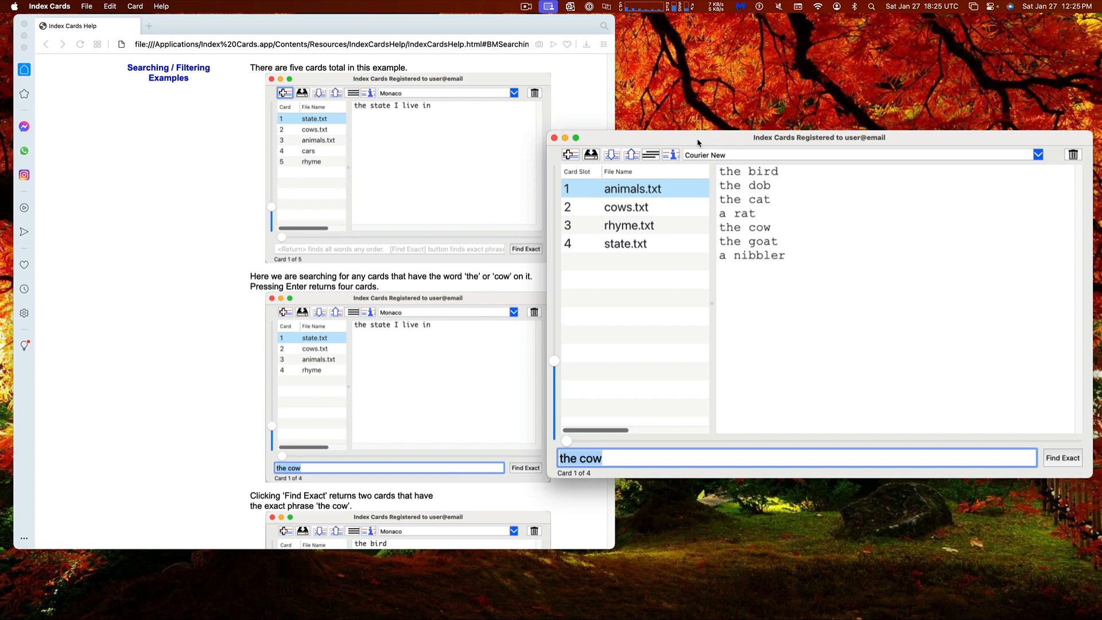
Filter to the exact phrase 'the cow' and browse the animals.txt and rhyme.txt cards
left_click_drag(698, 139, 585, 141)
left_click_drag(607, 230, 659, 231)
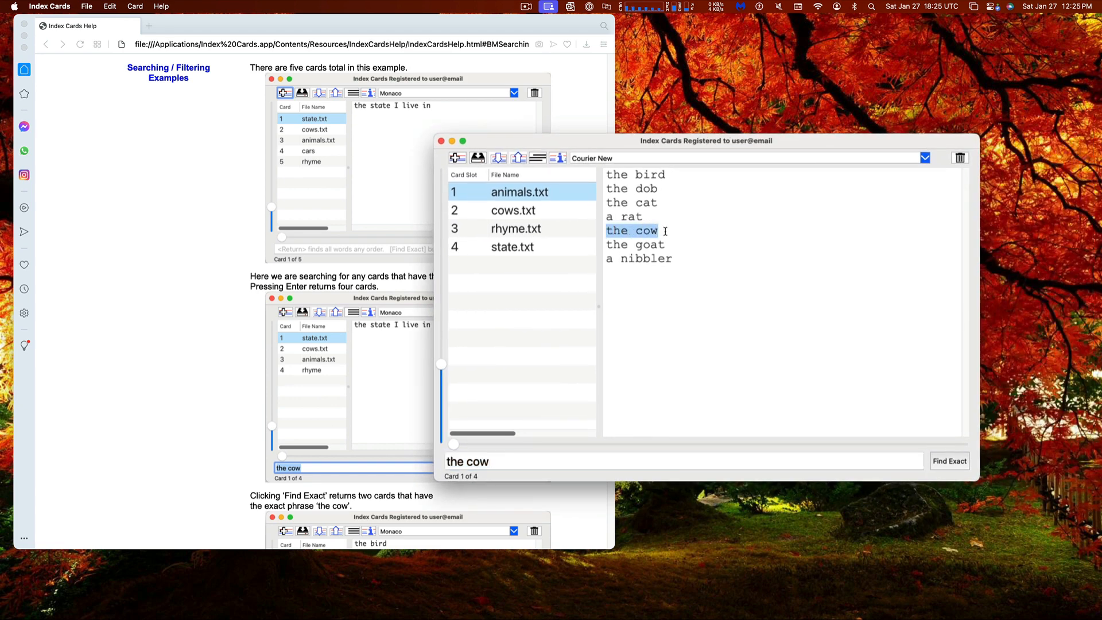
left_click(516, 461)
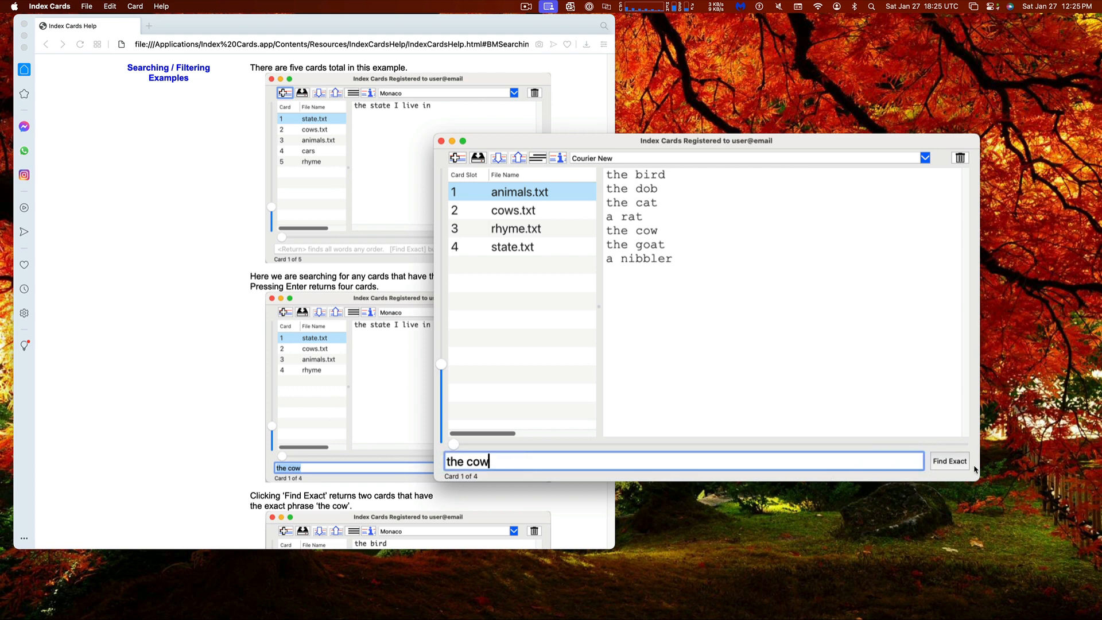
left_click_drag(979, 467, 828, 466)
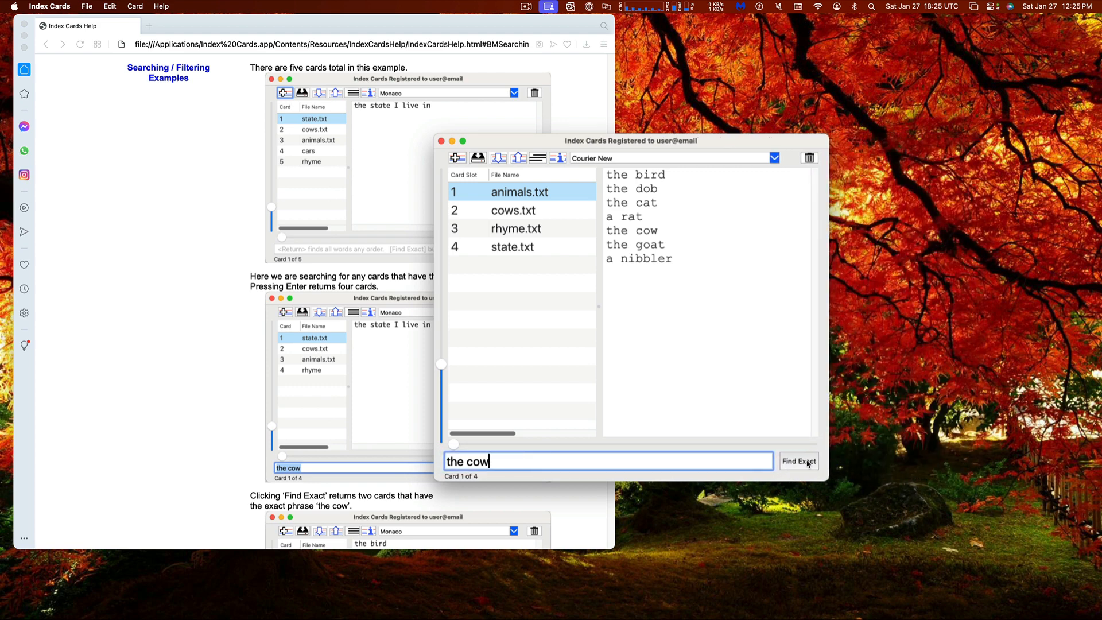
left_click(806, 465)
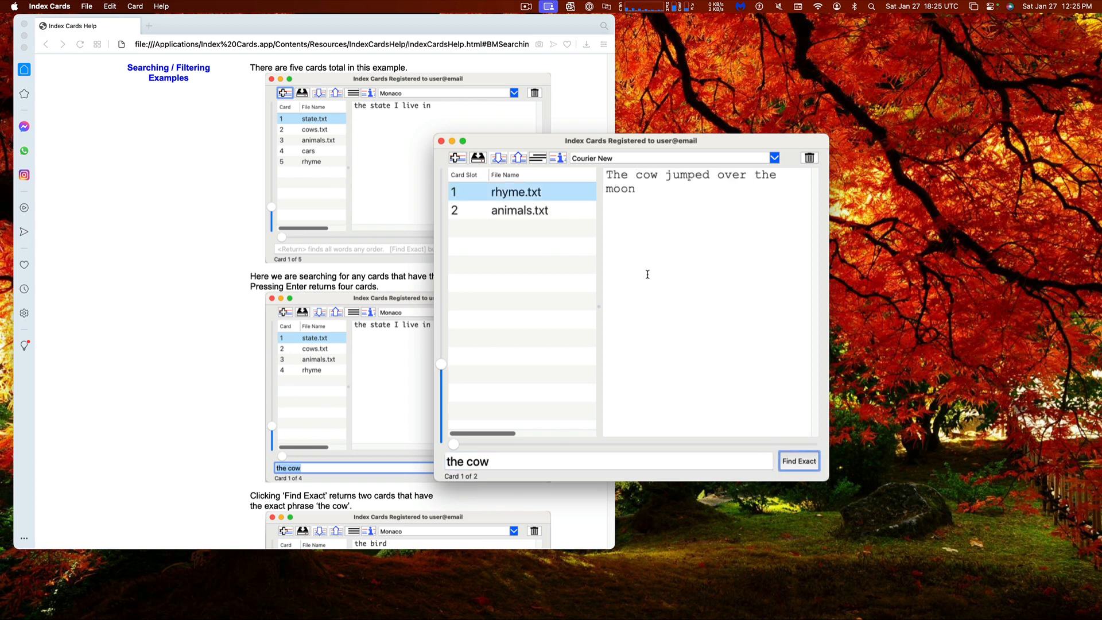
left_click(508, 215)
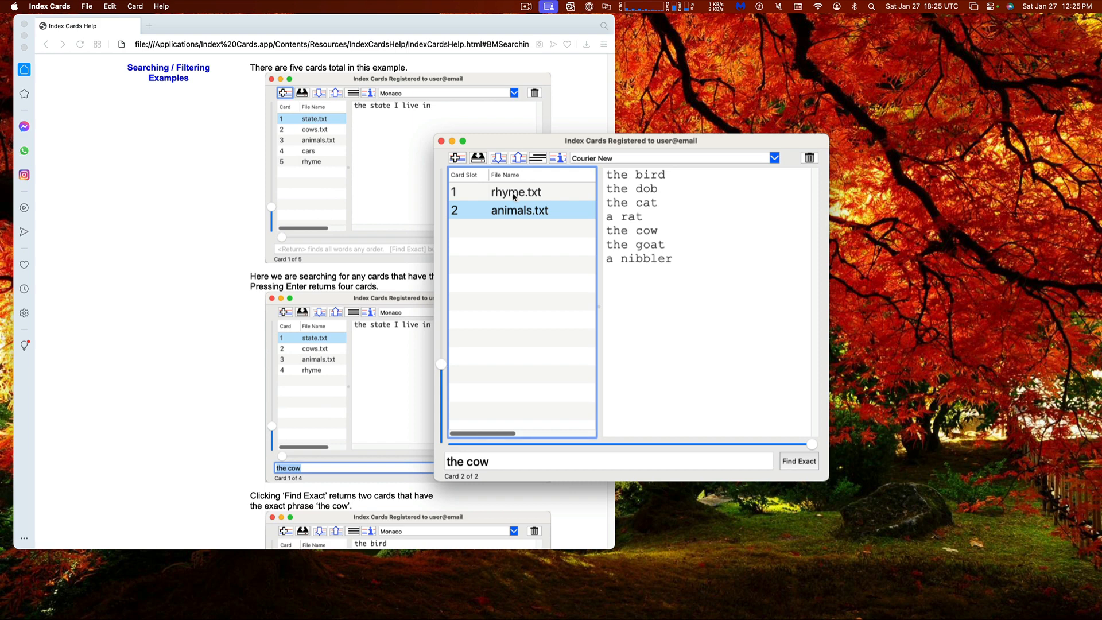
left_click(514, 193)
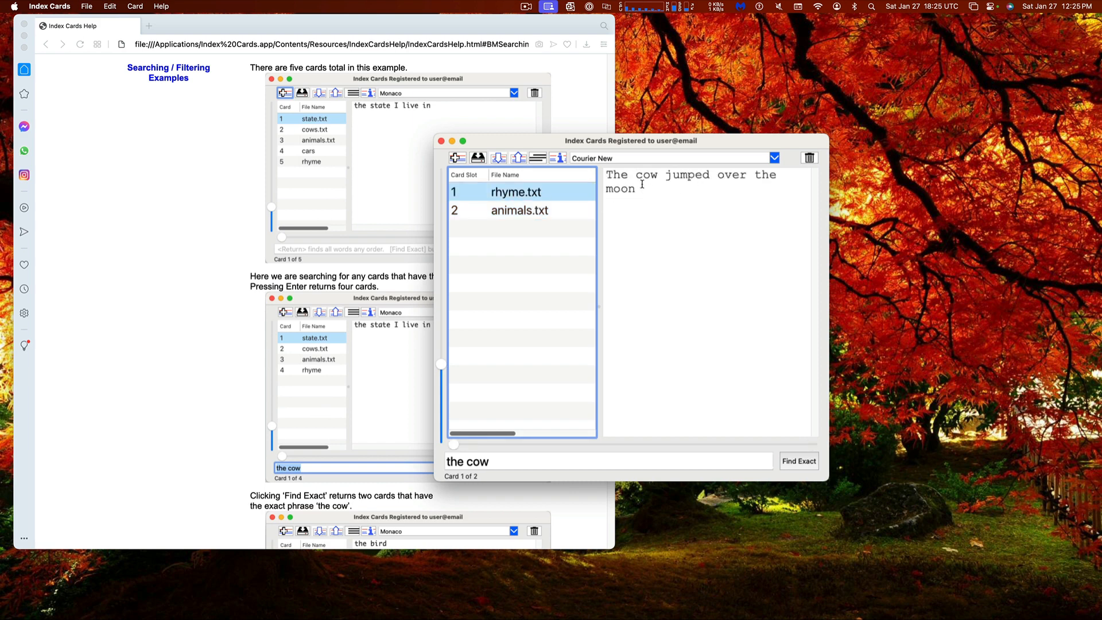
left_click(521, 217)
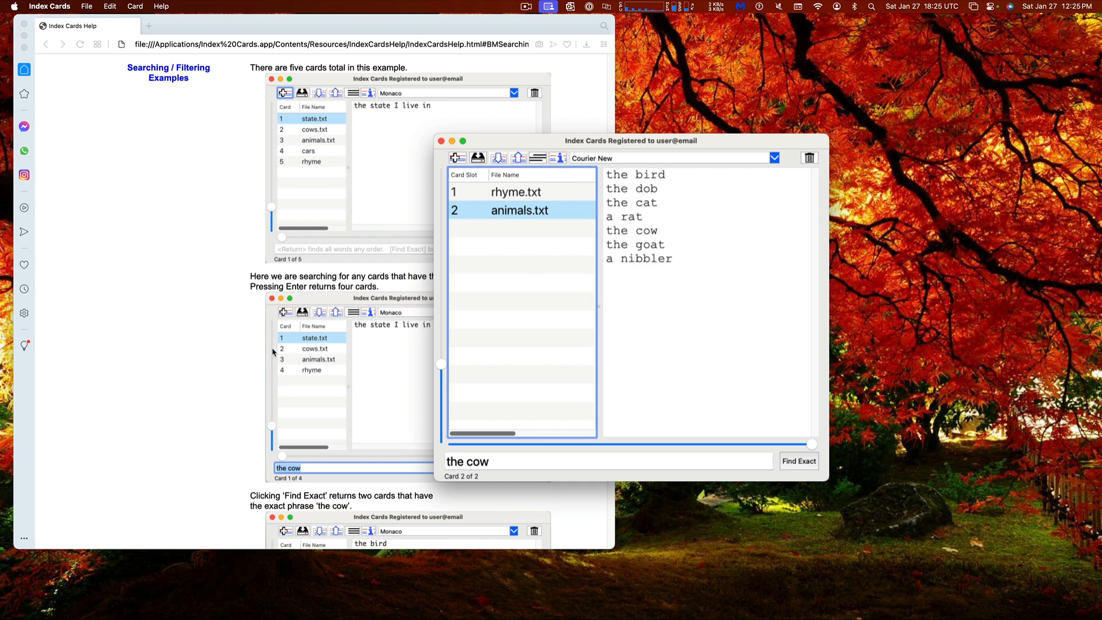
Extend the search to 'the cow jumped over' and Find Exact, leaving only rhyme.txt
left_click(188, 377)
scroll(187, 378, "down", 3)
scroll(188, 377, "down", 3)
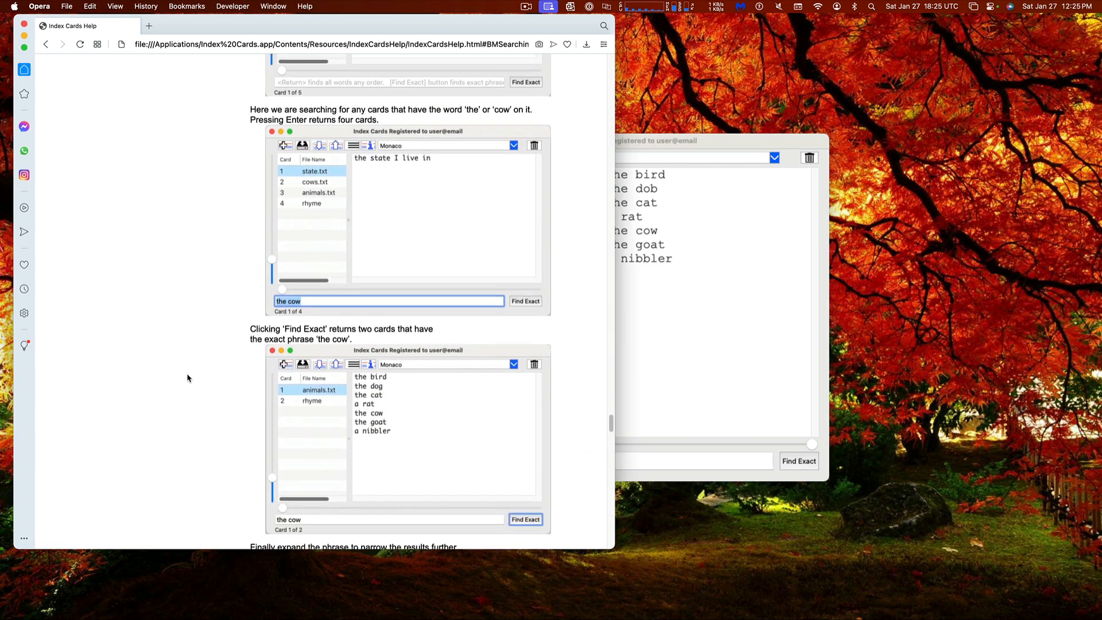
left_click(713, 324)
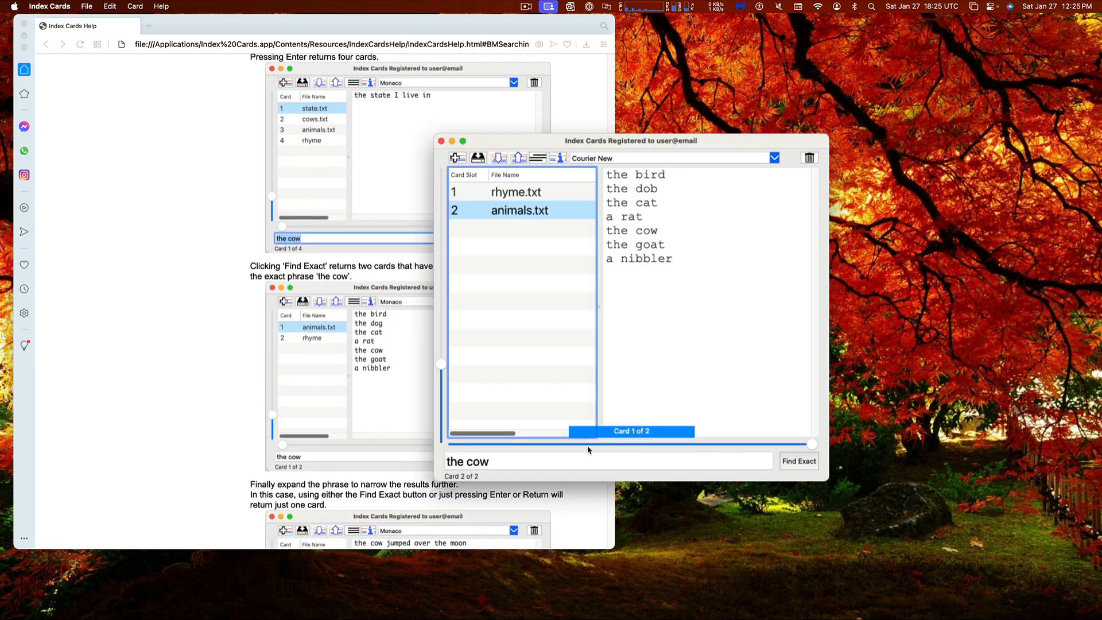
left_click(569, 462)
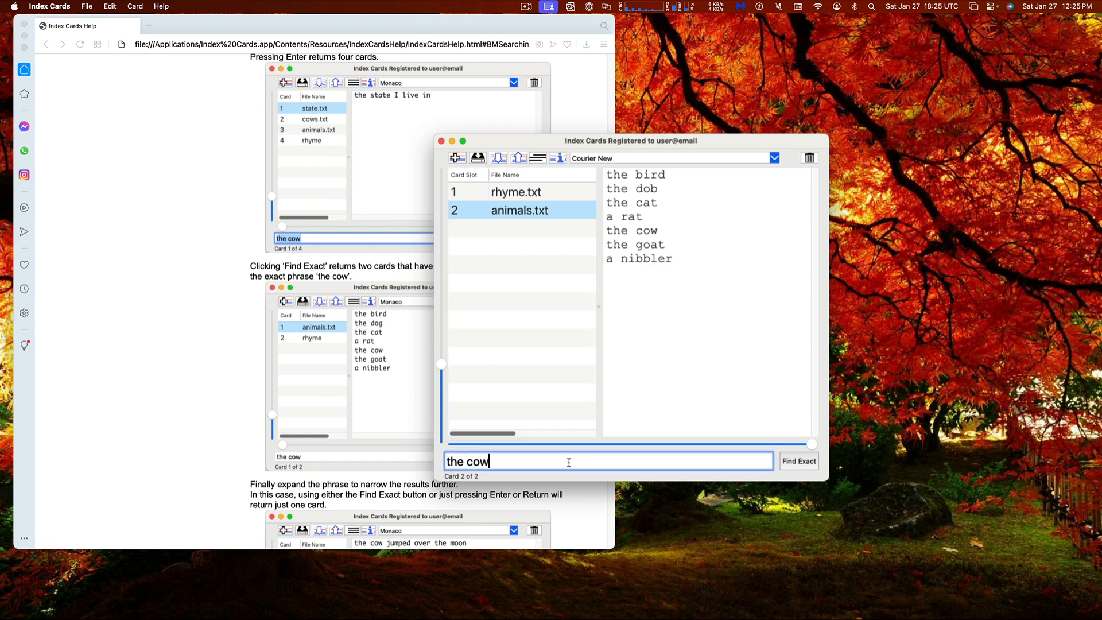
type("jumped over")
left_click(801, 466)
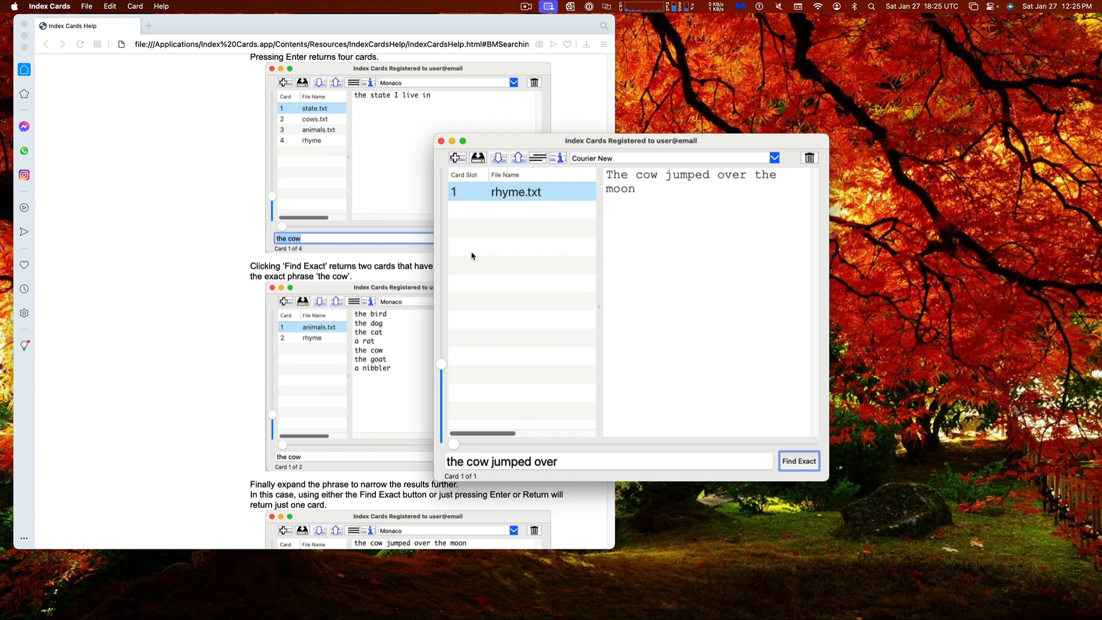
Clear the search field text
left_click(577, 459)
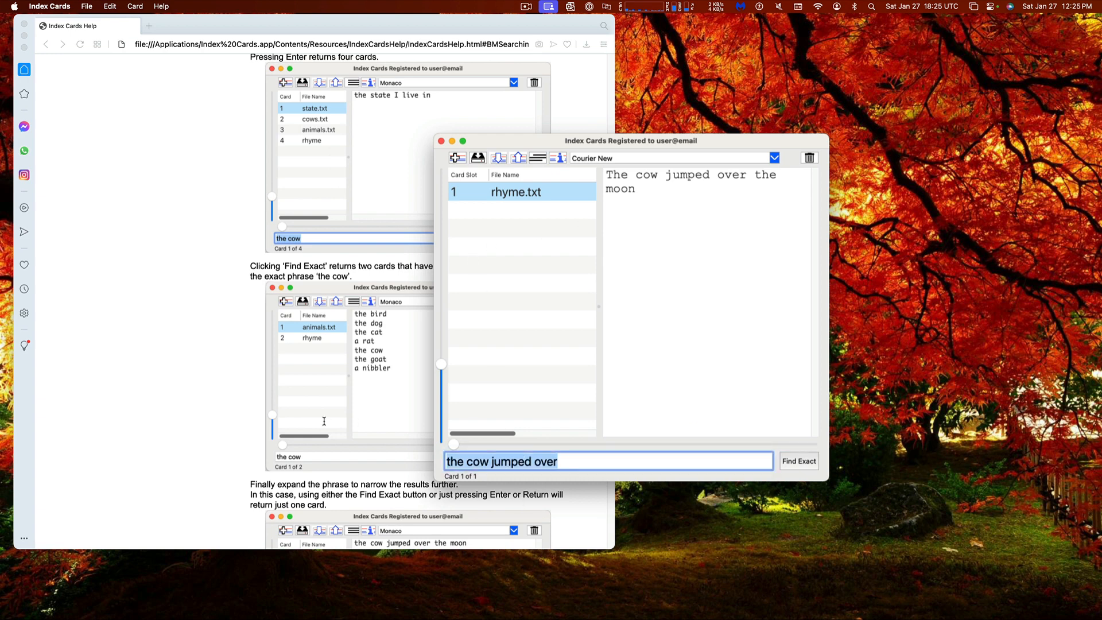
key("BackSpace")
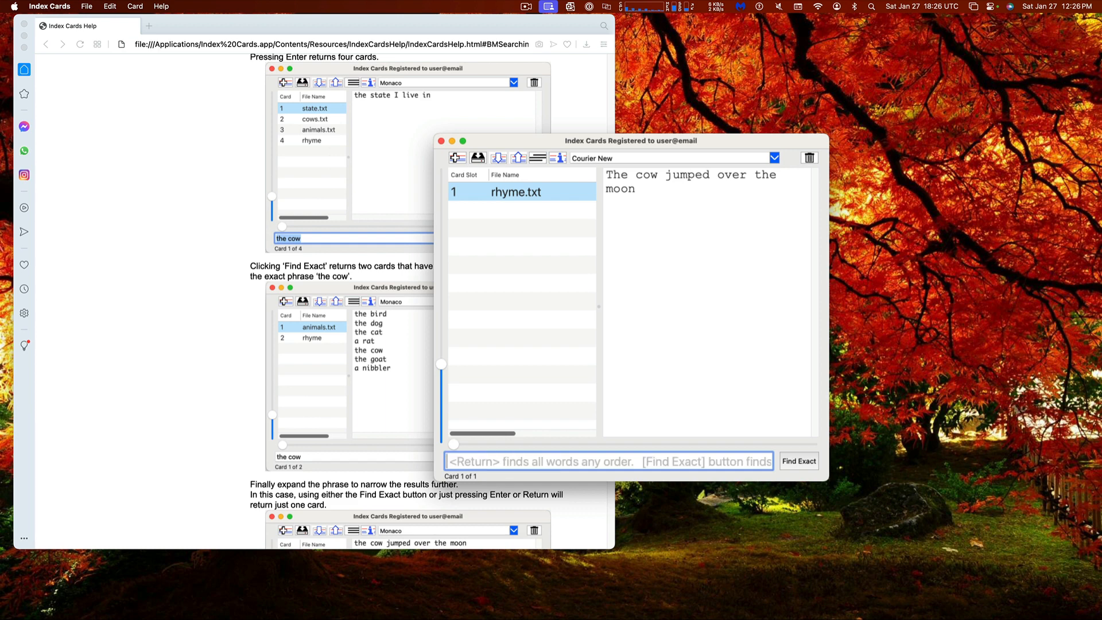
left_click_drag(515, 144, 491, 132)
Move Opera's help window aside and reposition the Index Cards window on the desktop
left_click(430, 31)
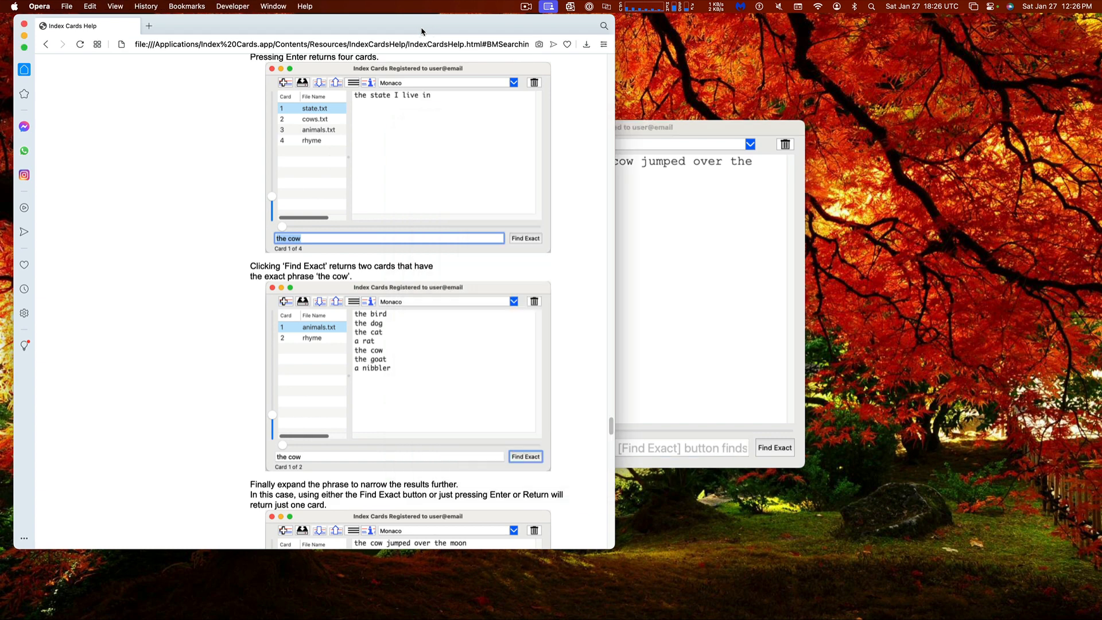
left_click_drag(332, 30, 0, 11)
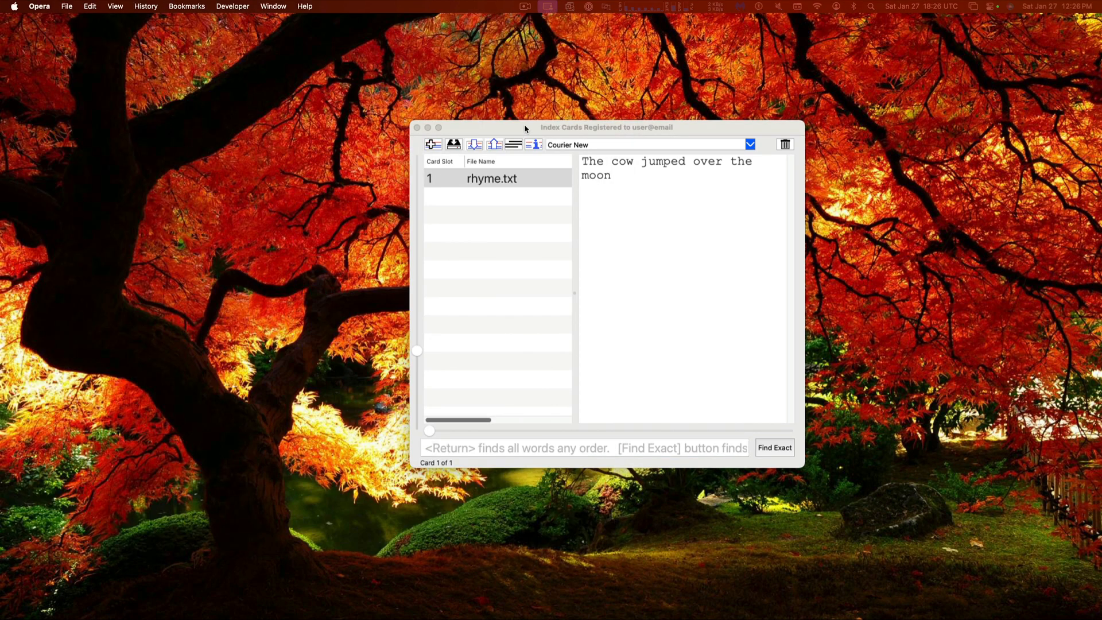
left_click_drag(524, 124, 402, 92)
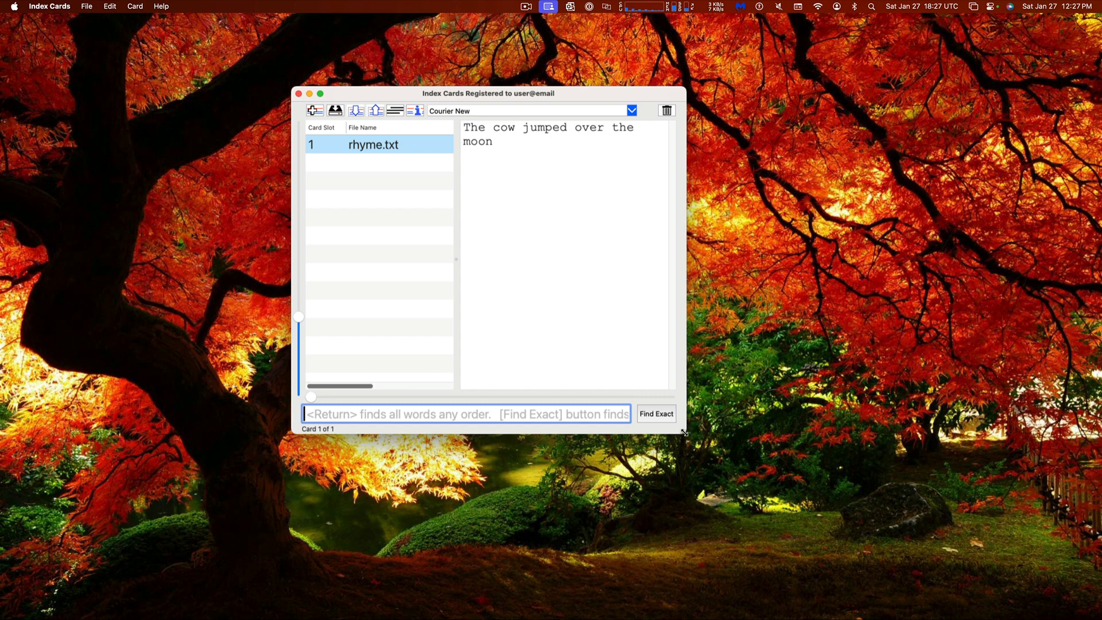
Enlarge the Index Cards window, widen the card text area, and clear the search to list all six cards
left_click_drag(684, 432, 756, 464)
left_click_drag(610, 96, 590, 96)
left_click_drag(436, 298, 407, 296)
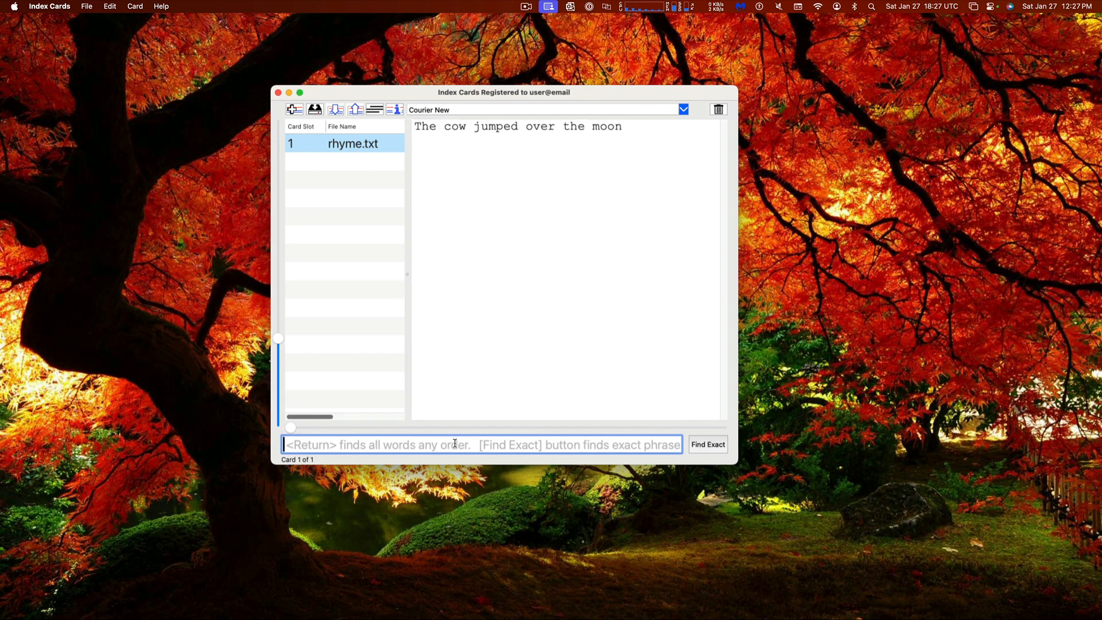
key("Return")
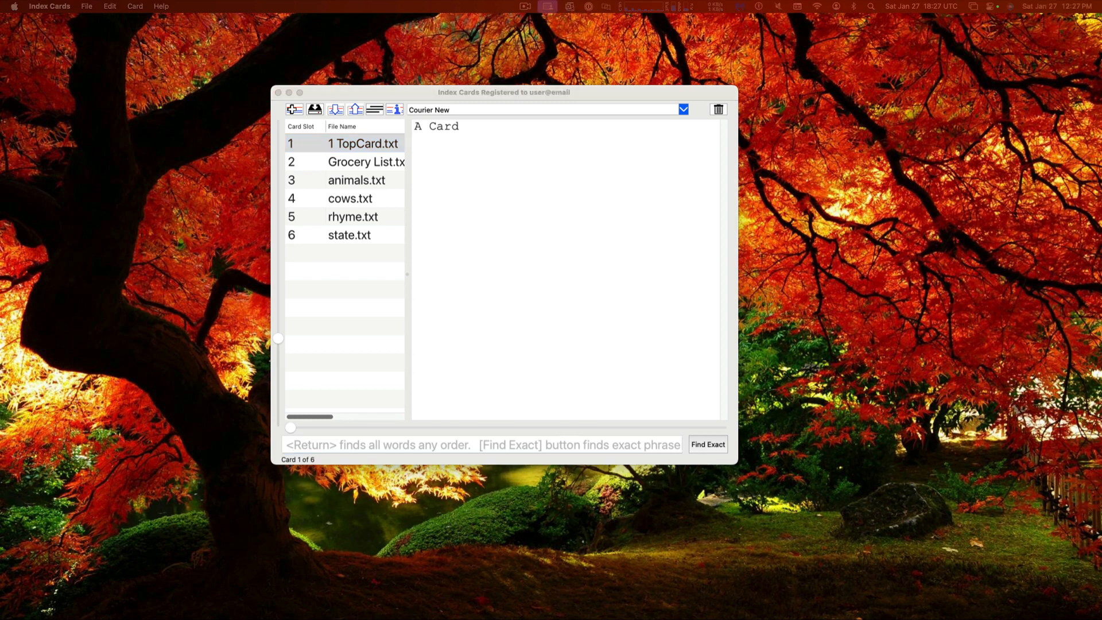
left_click(468, 234)
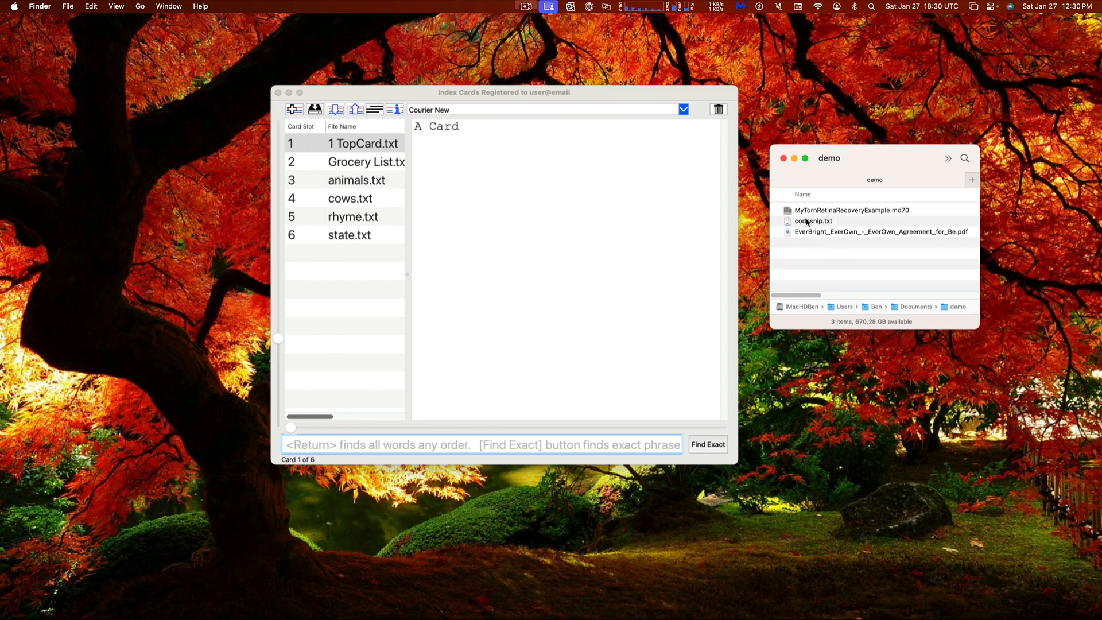
Select the three demo folder files in Finder, then browse the Grocery List and TopCard cards
left_click(835, 229)
left_click_drag(835, 229, 825, 212)
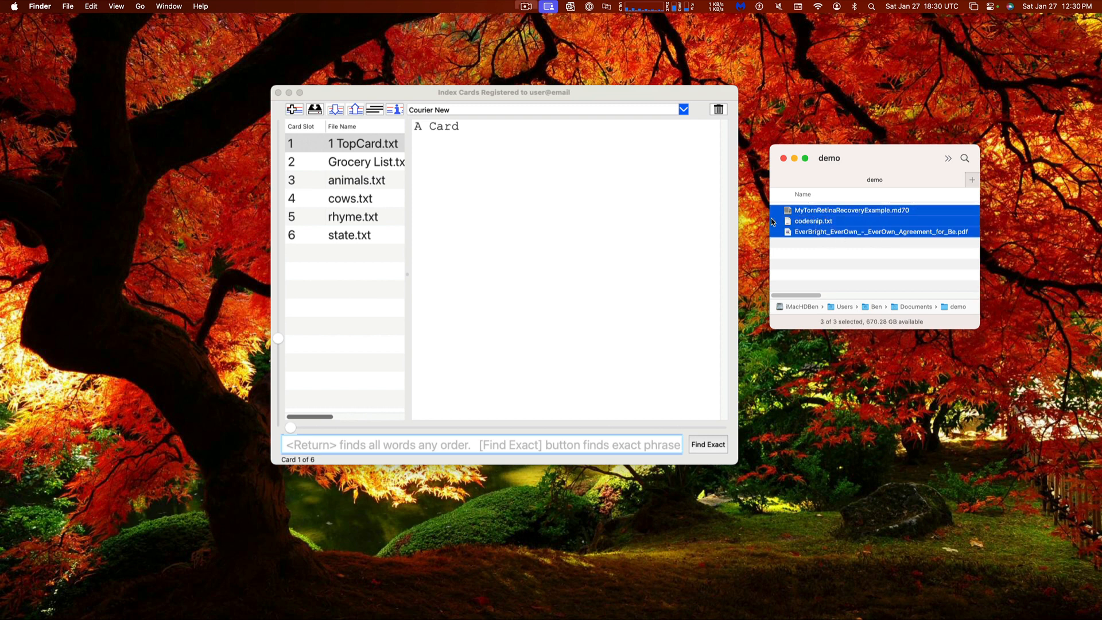
left_click(500, 271)
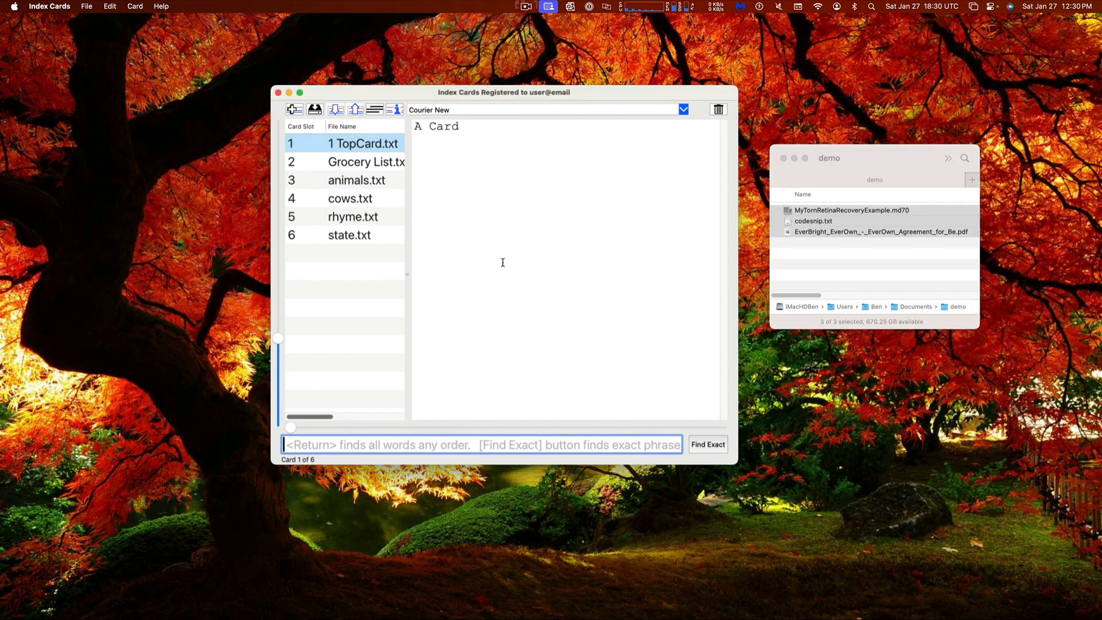
left_click(379, 164)
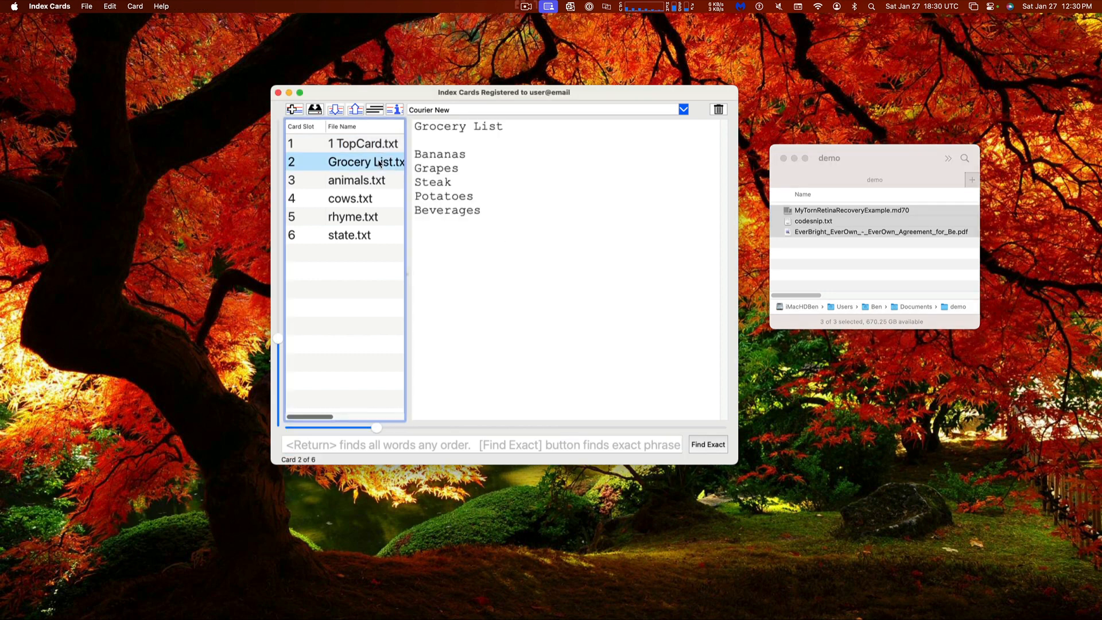
left_click(371, 145)
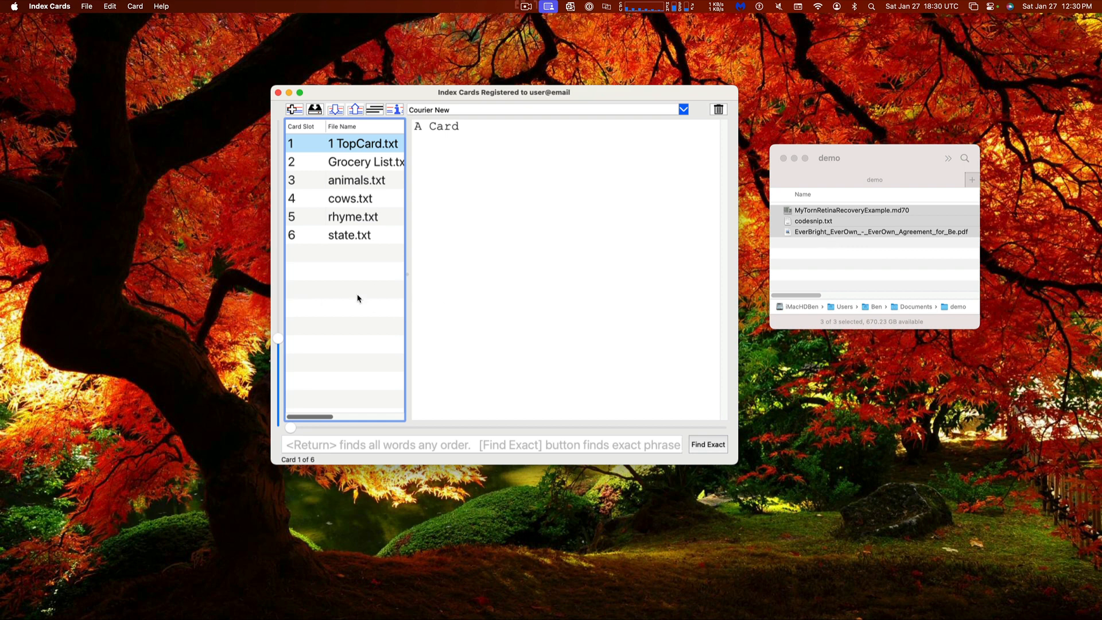
Drag the three files onto Index Cards as cards 7–9 and widen the file-name column
left_click_drag(844, 227, 544, 207)
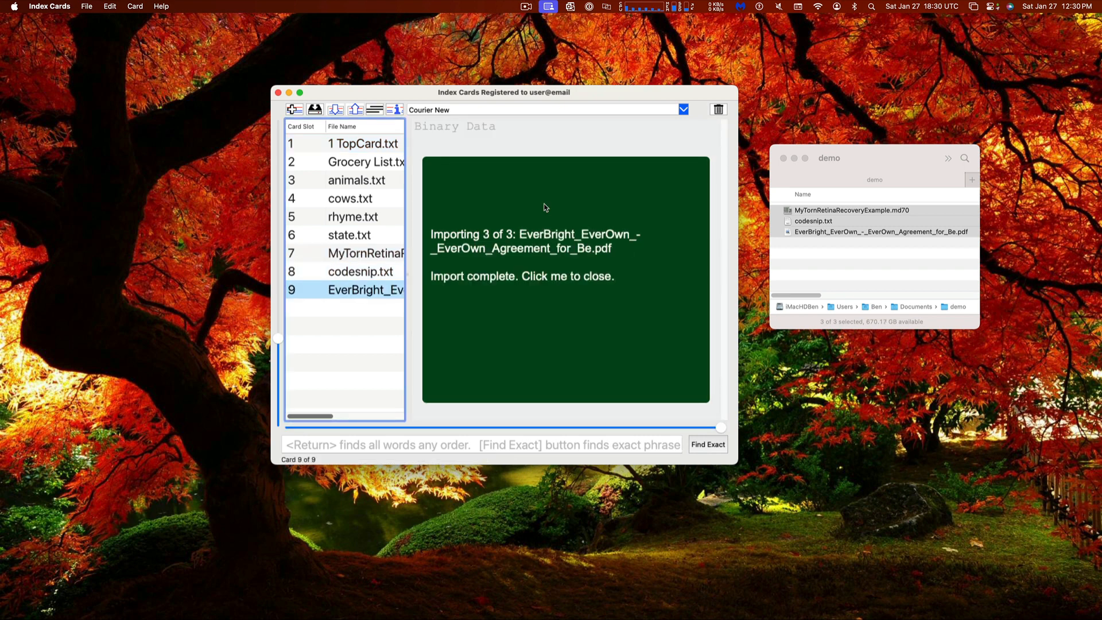
left_click(549, 276)
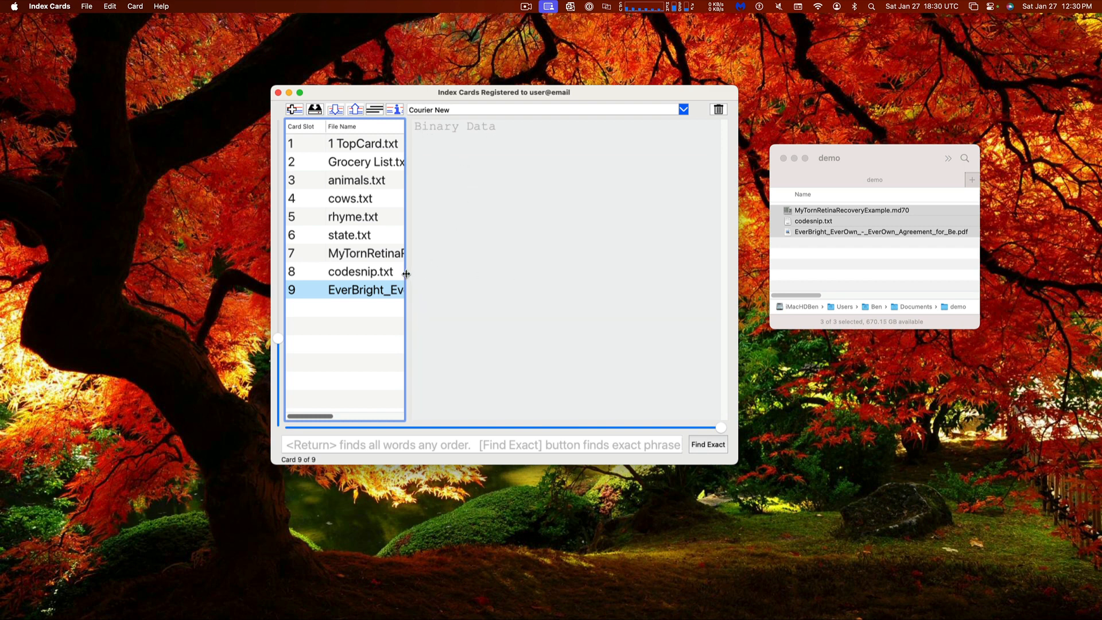
mouse_move(406, 273)
left_mouse_down()
mouse_move(583, 312)
mouse_move(409, 277)
mouse_move(426, 280)
left_mouse_up()
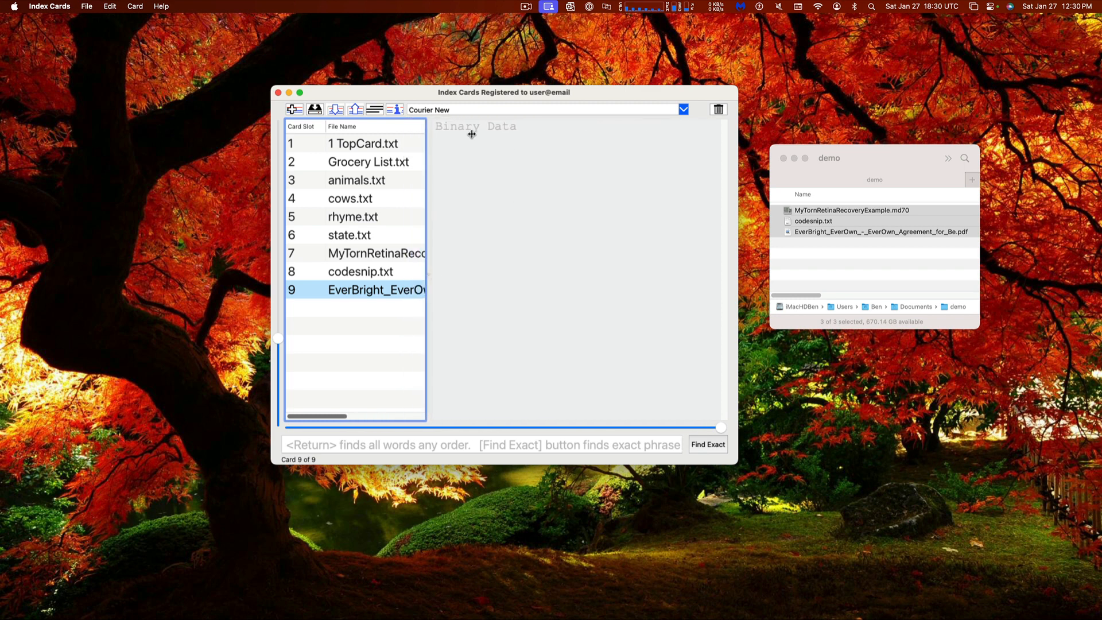
left_click_drag(420, 92, 420, 102)
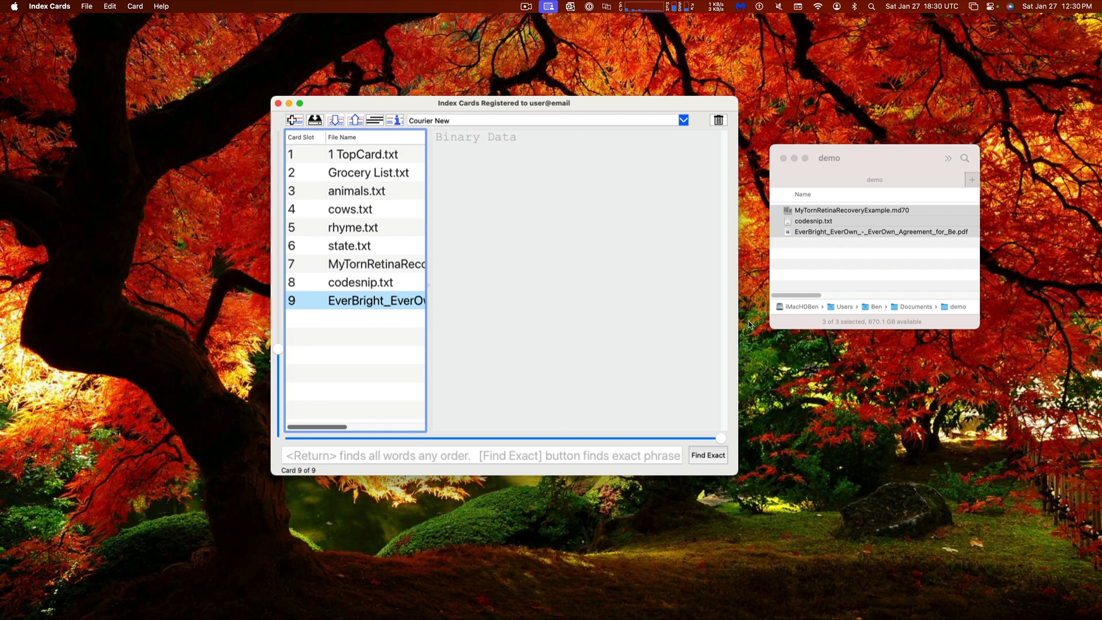
Browse the codesnip.txt and MyTornRetinaRecoveryExample.md70 cards and show the card's file details
left_click(801, 265)
left_click(388, 284)
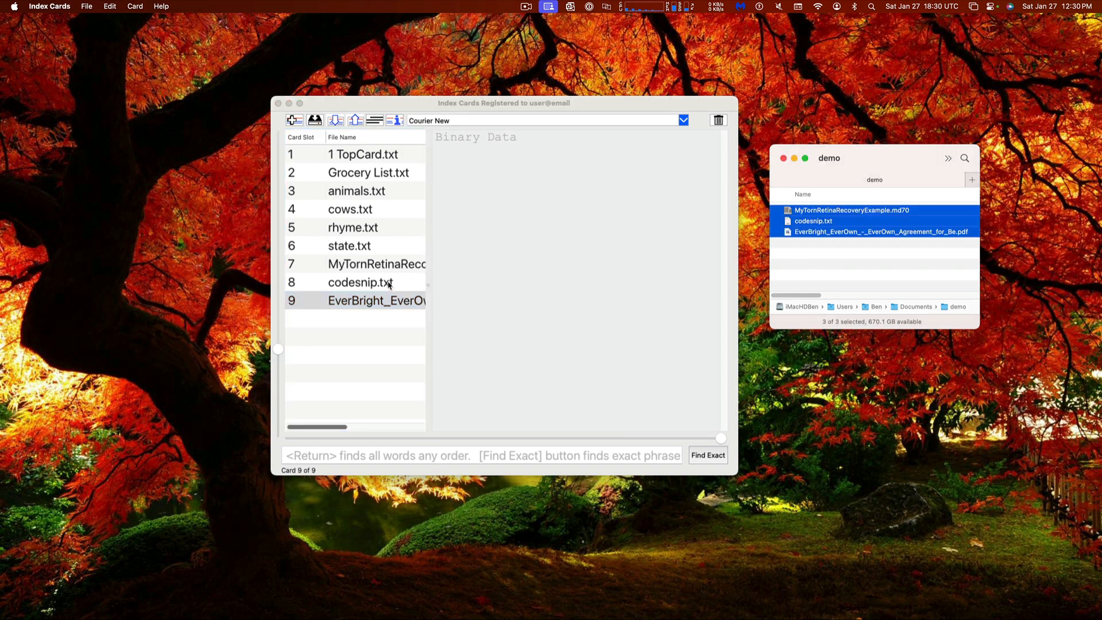
left_click(389, 284)
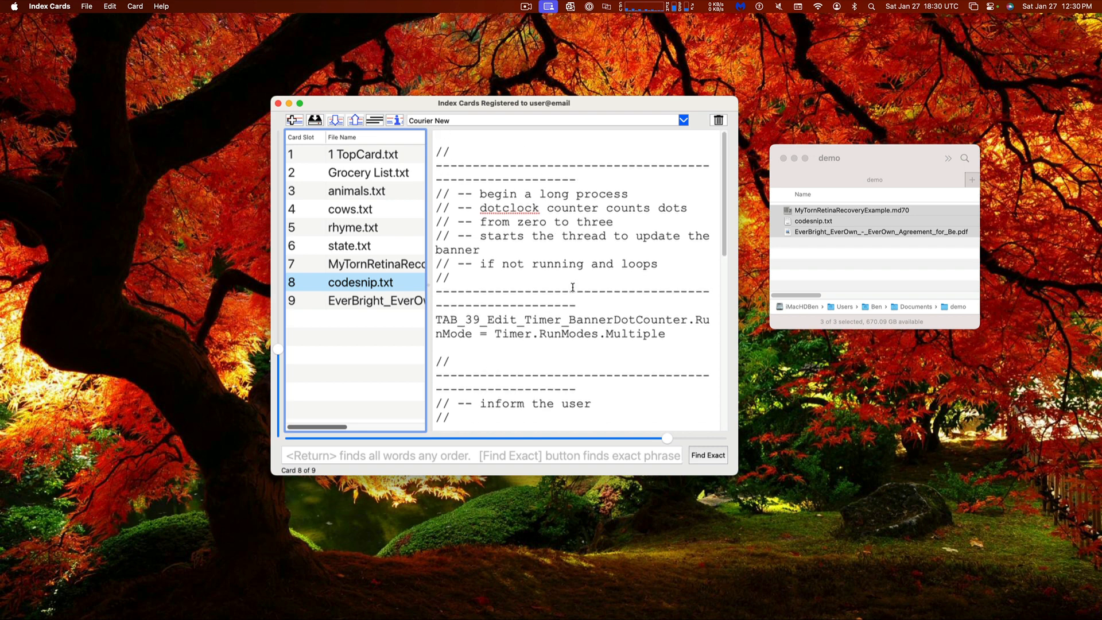
scroll(534, 241, "down", 3)
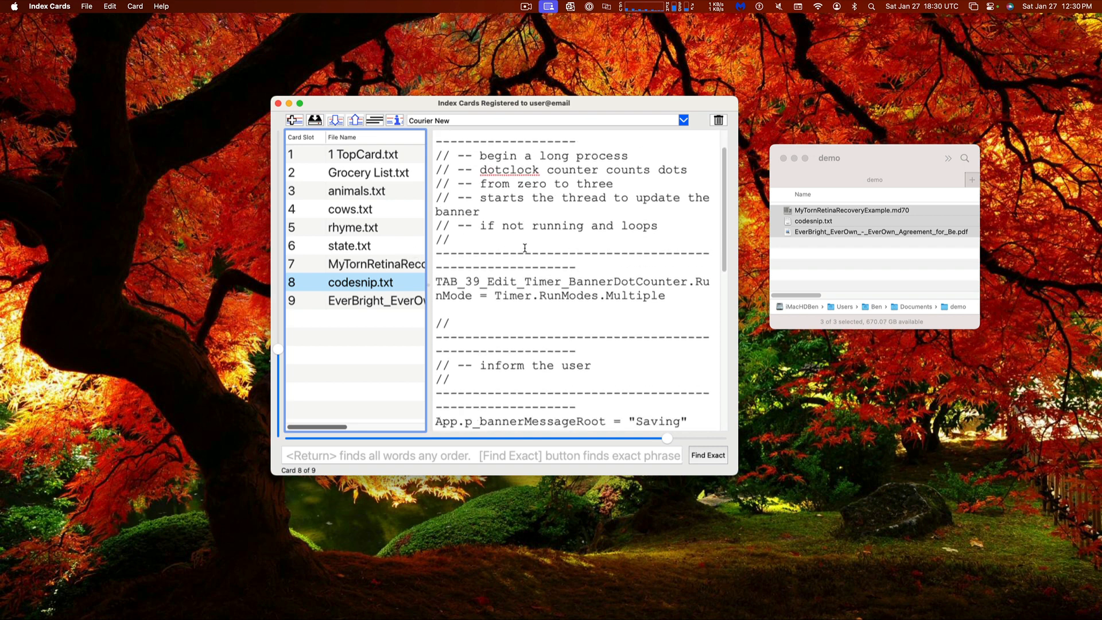
scroll(535, 239, "up", 3)
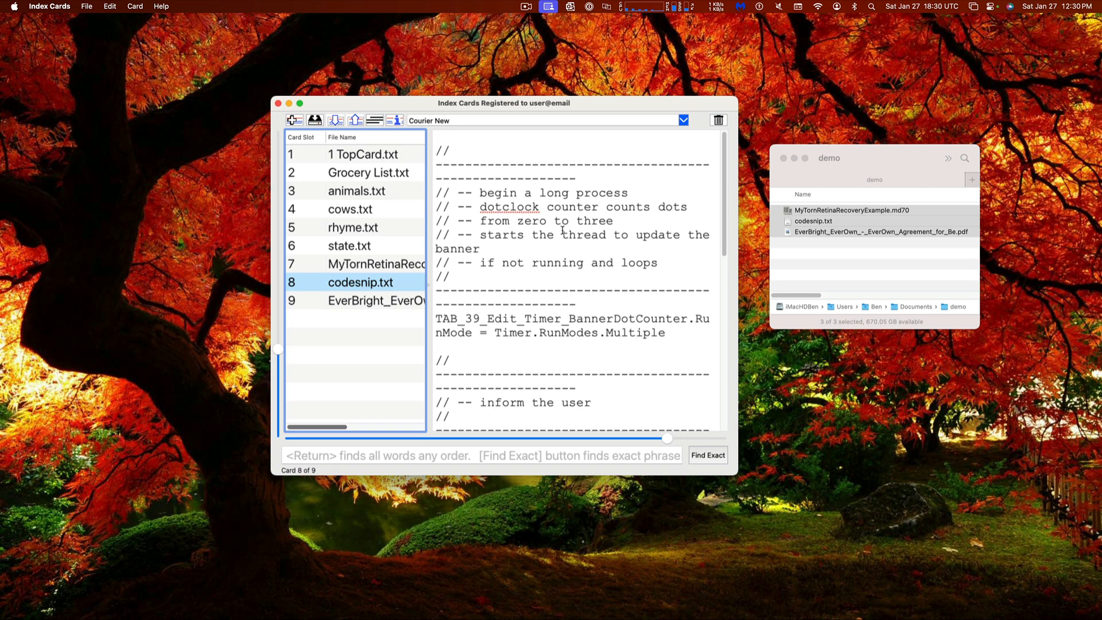
left_click(366, 265)
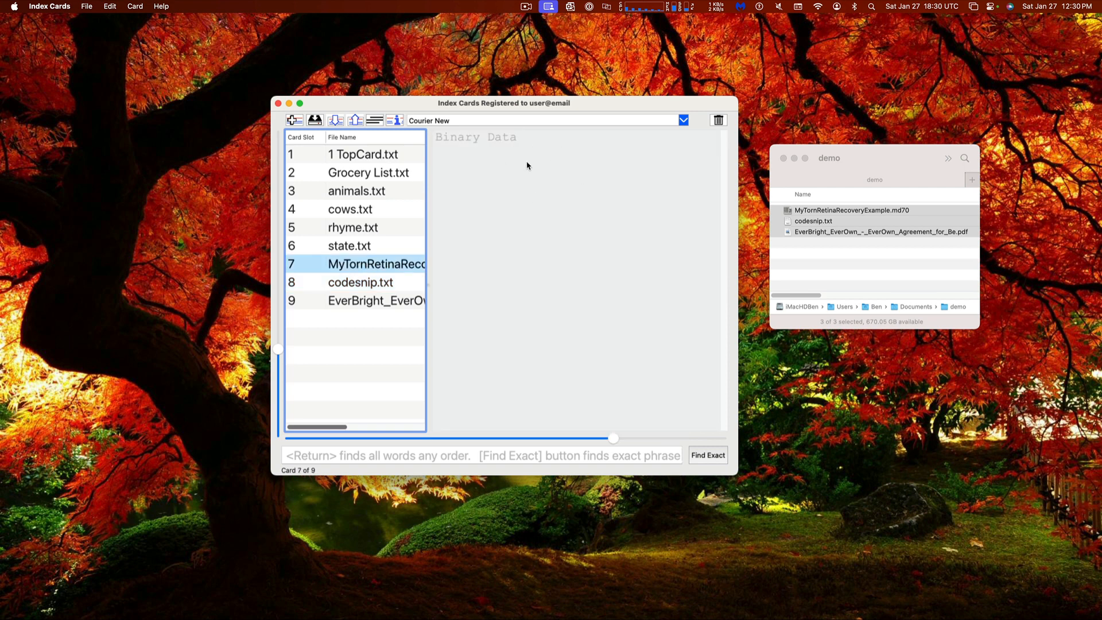
left_click(395, 120)
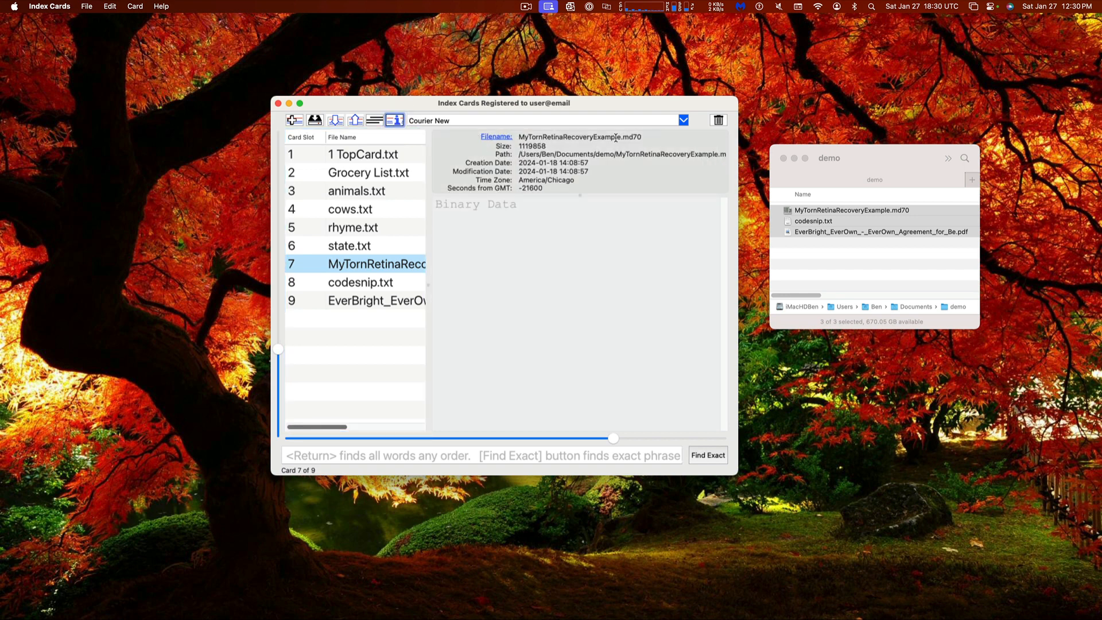
left_click_drag(549, 105, 606, 107)
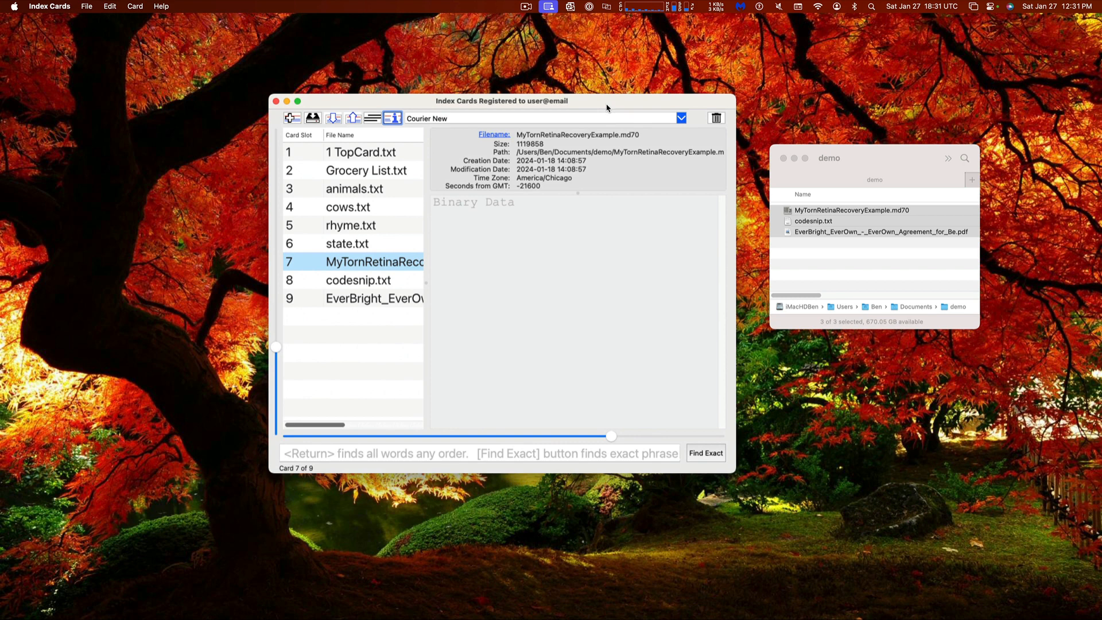
Select the state.txt card and open the import file chooser
left_click(359, 324)
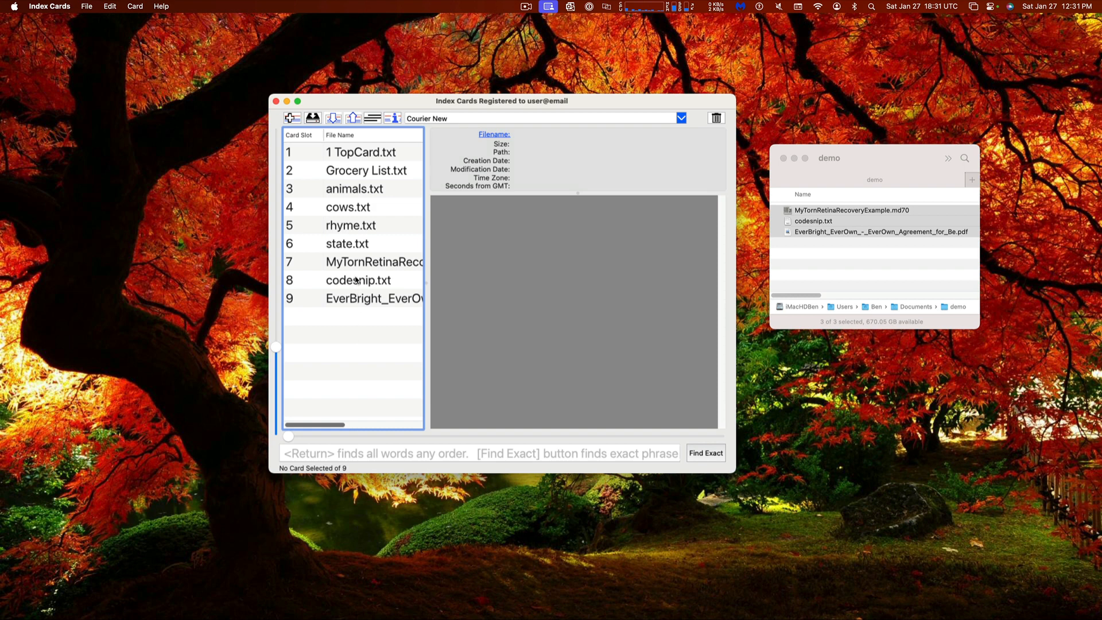
left_click(359, 248)
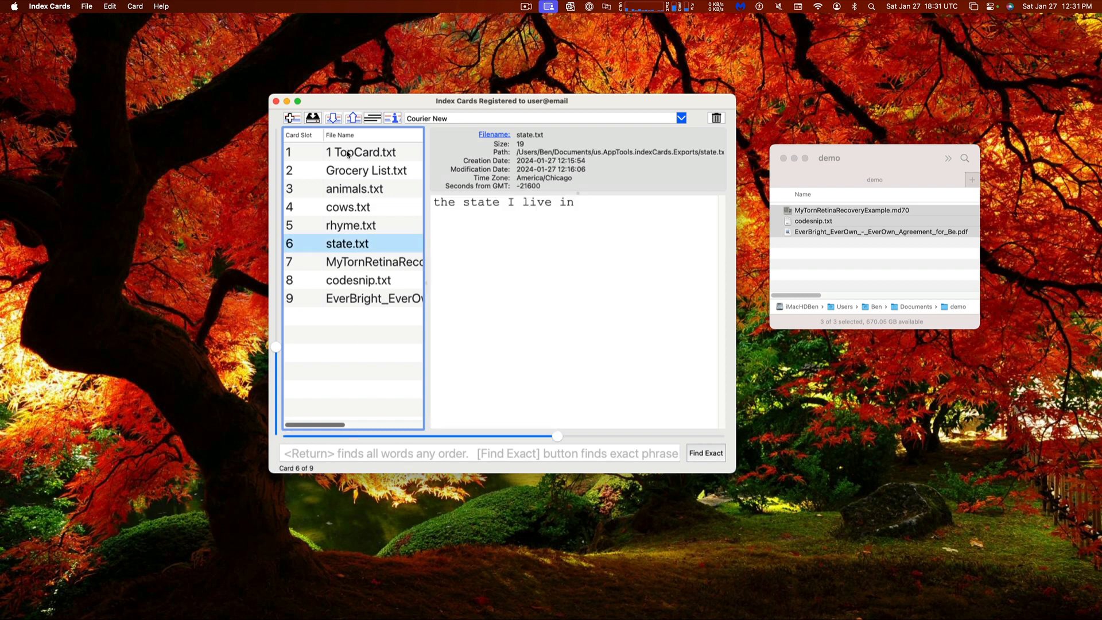
left_click(334, 122)
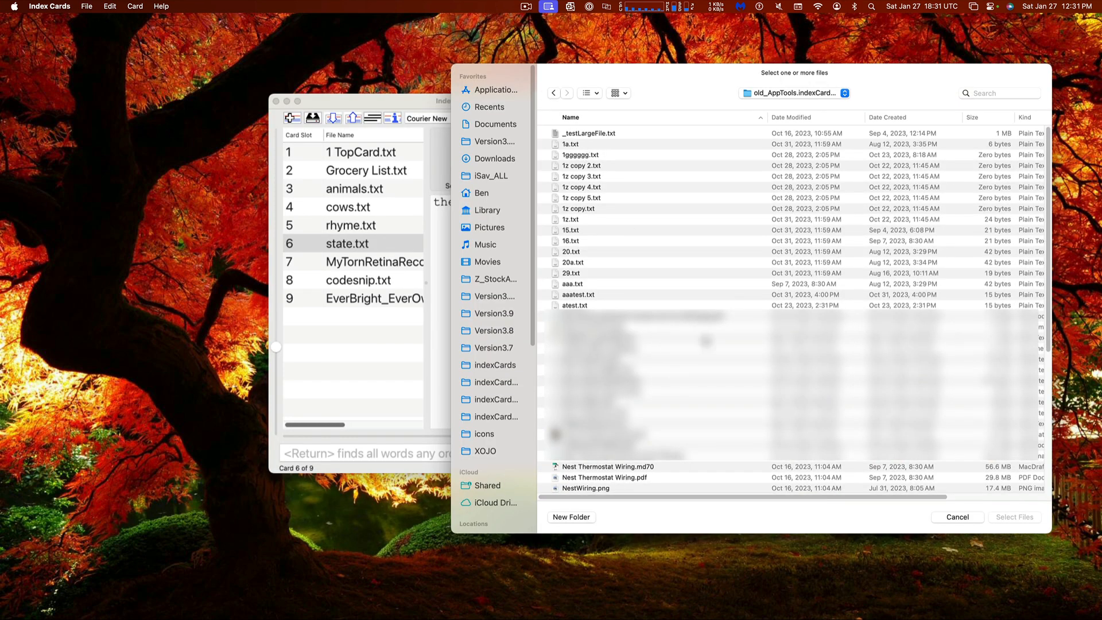
Import 16.txt, 29.txt and aaatest.txt as new cards
left_click(627, 241)
left_click(624, 274, "super")
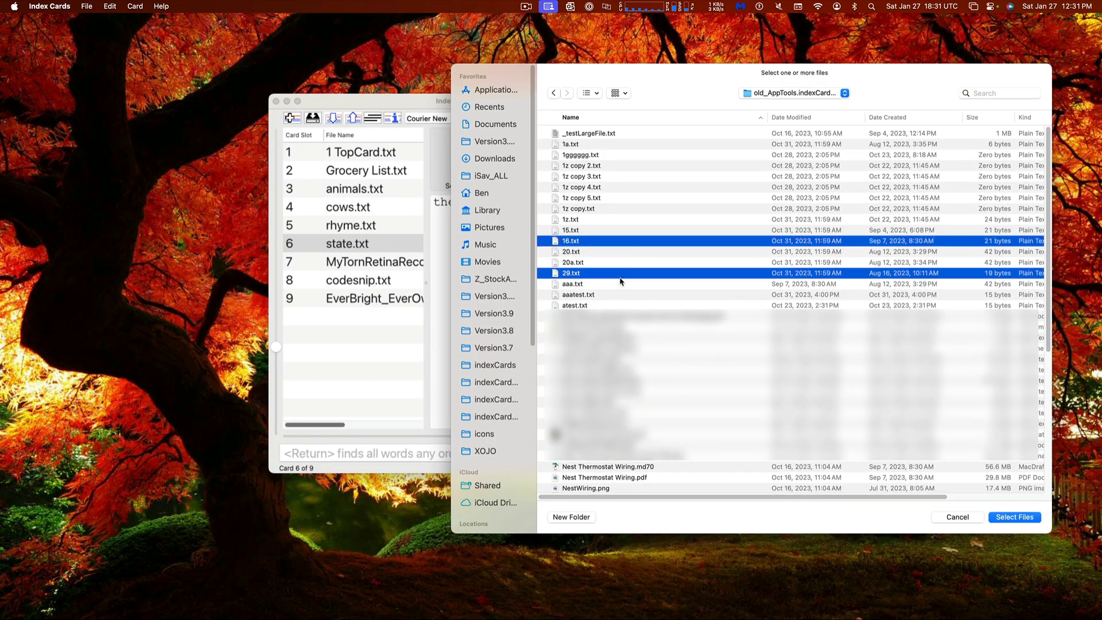
left_click(621, 295, "super")
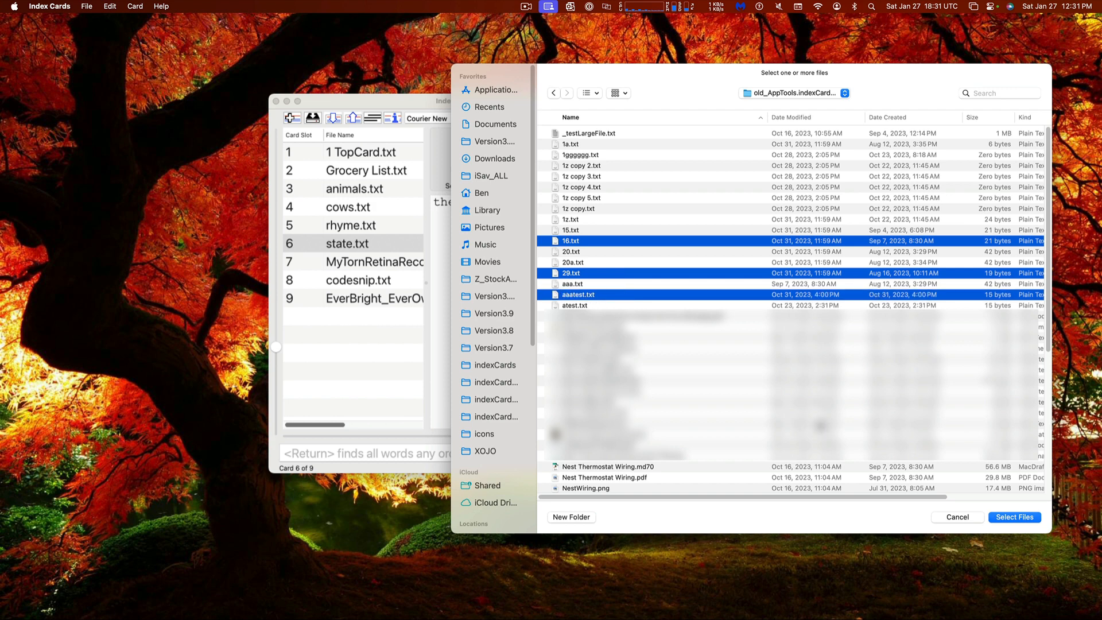
left_click(1011, 518)
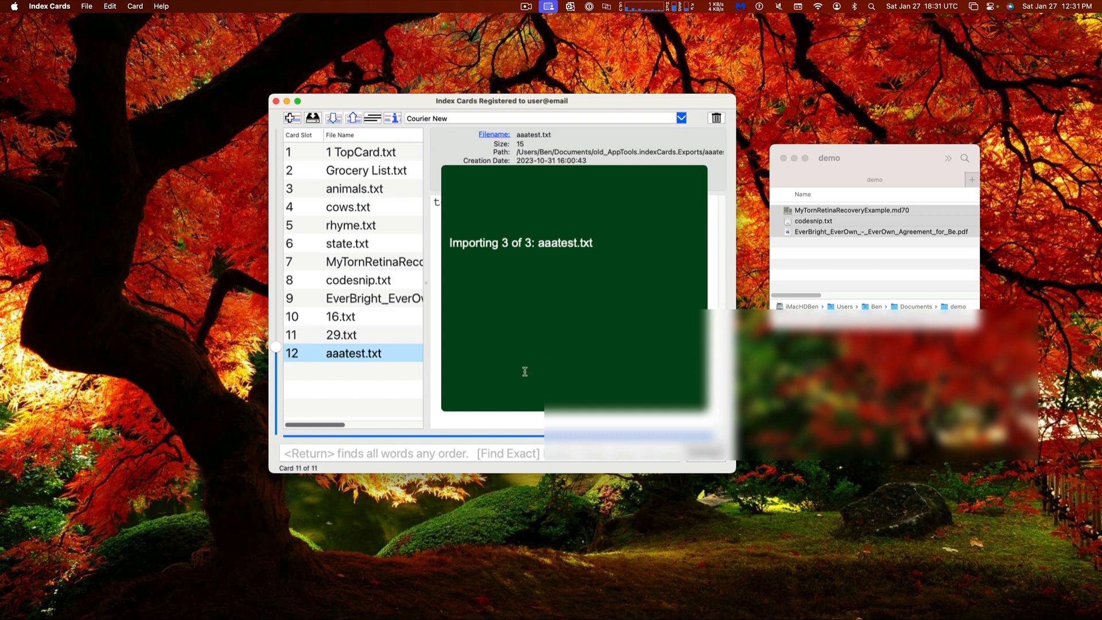
left_click(525, 347)
Search the cards for 'test', then clear the search to list all 12 cards
left_click(493, 454)
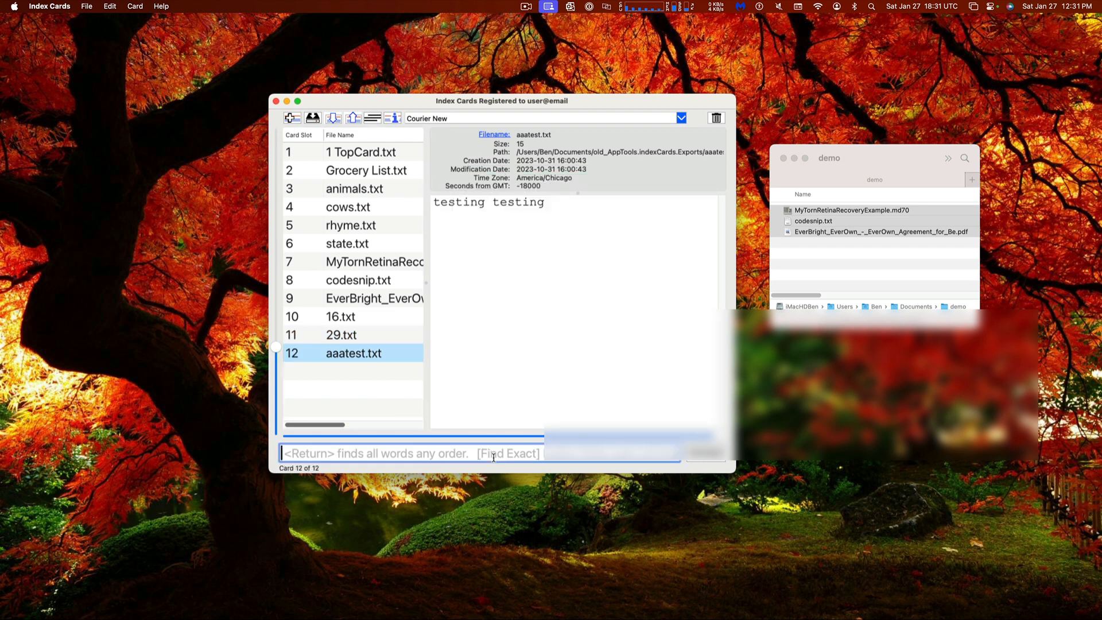
type("test")
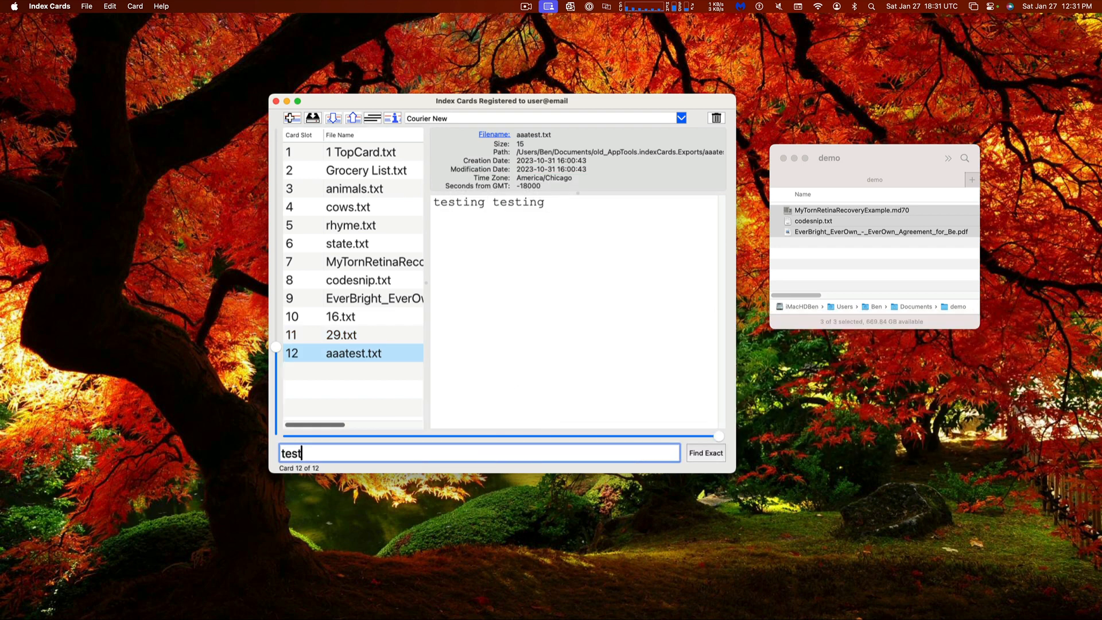
key("Return")
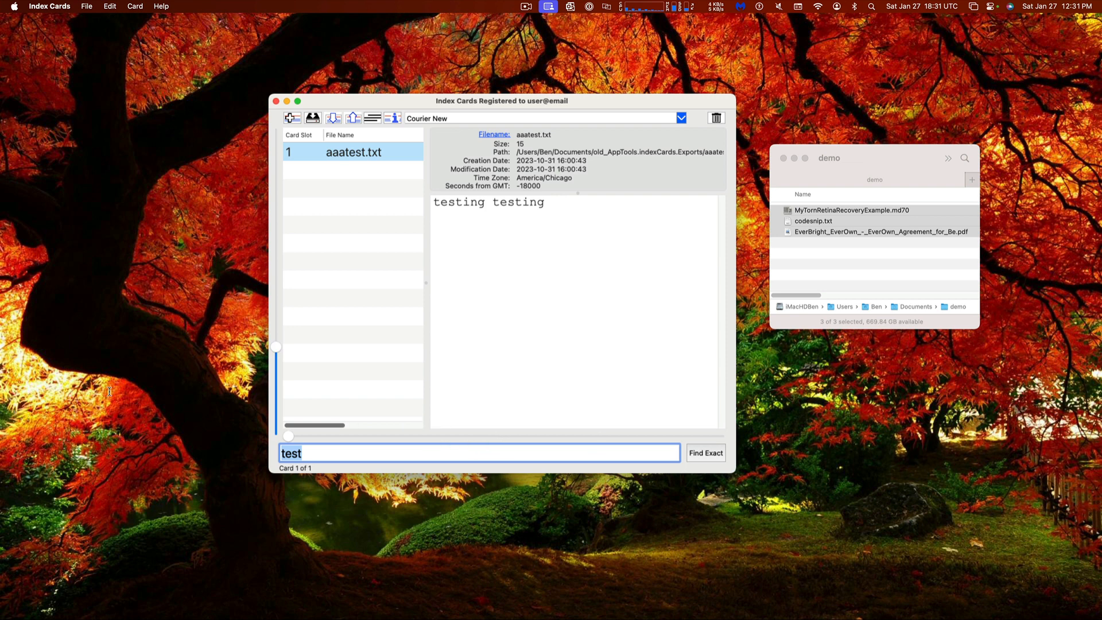
key("BackSpace")
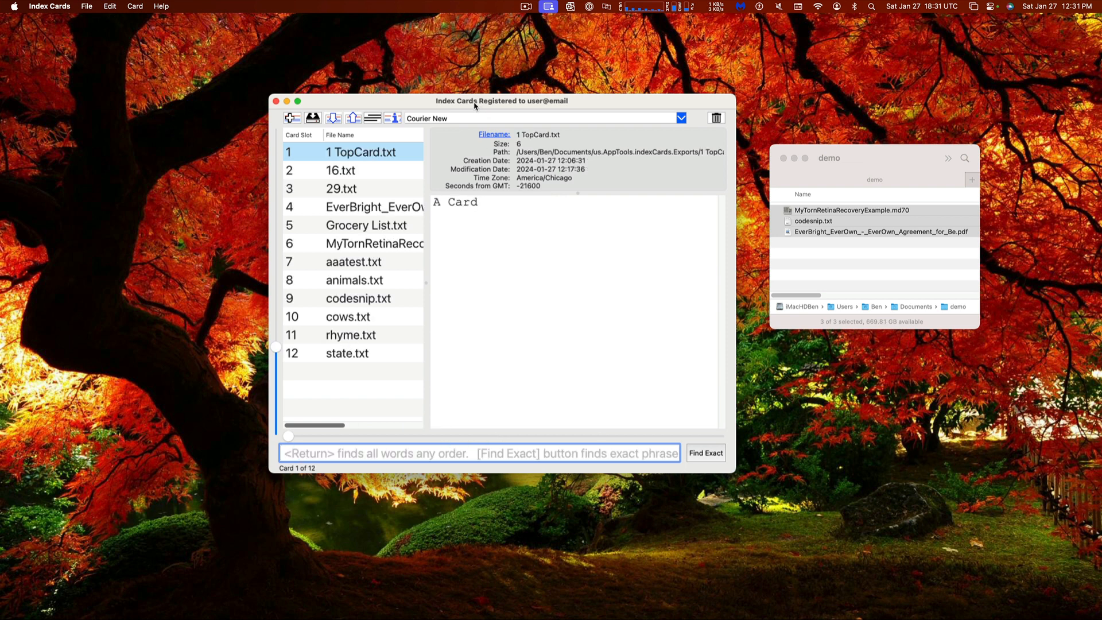
Close the Finder demo folder window
left_click_drag(475, 102, 431, 74)
left_click(871, 149)
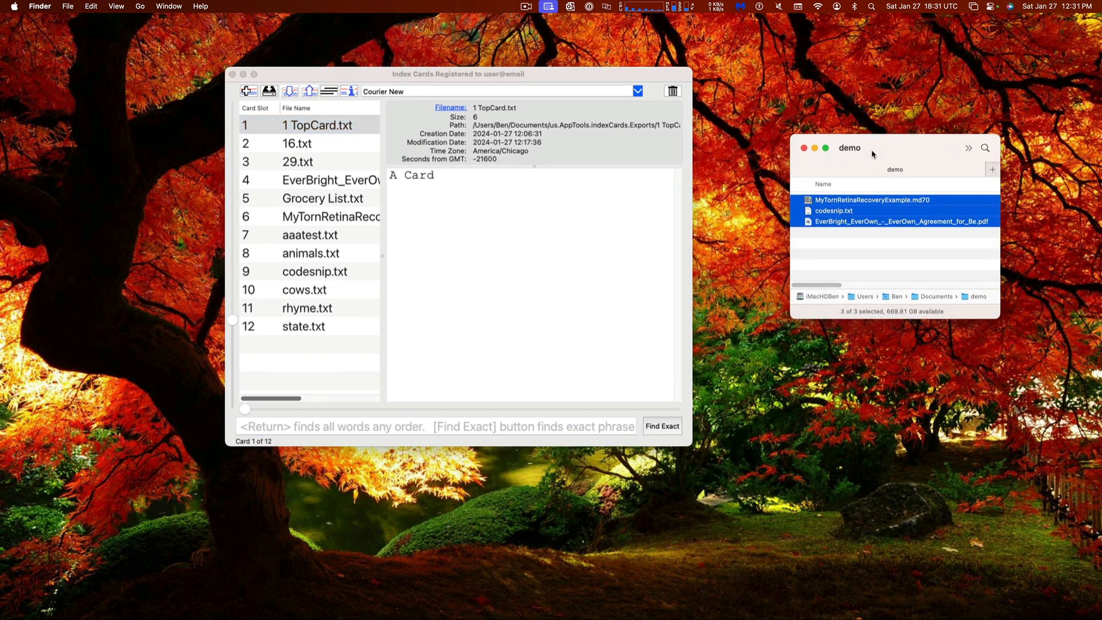
key("super+w")
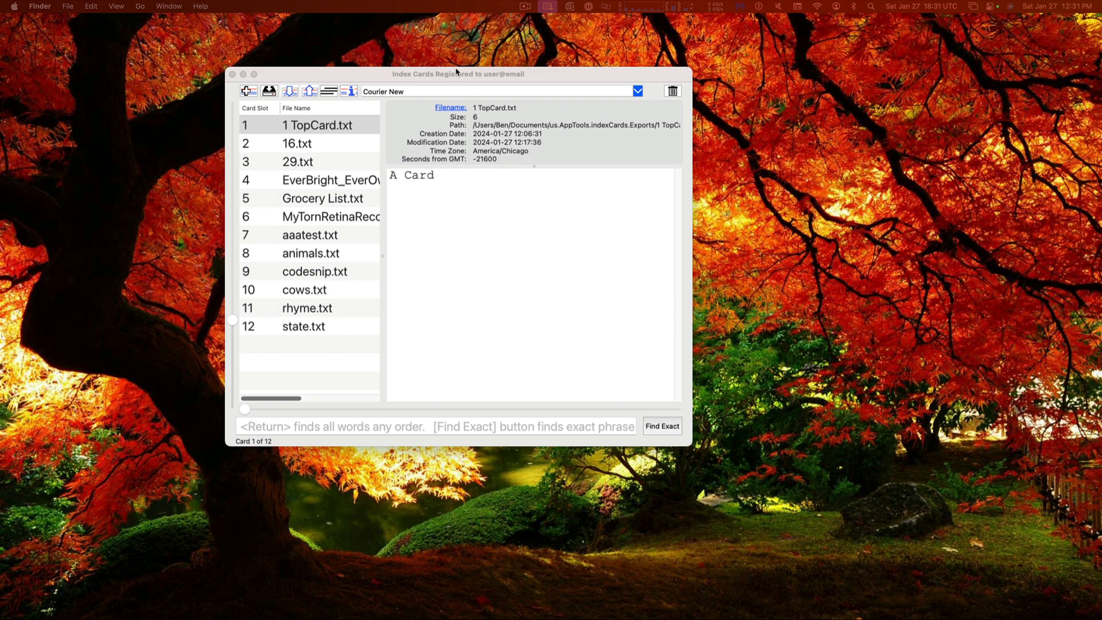
Enlarge the Index Cards window so the card's full file path shows
left_click_drag(455, 71, 496, 67)
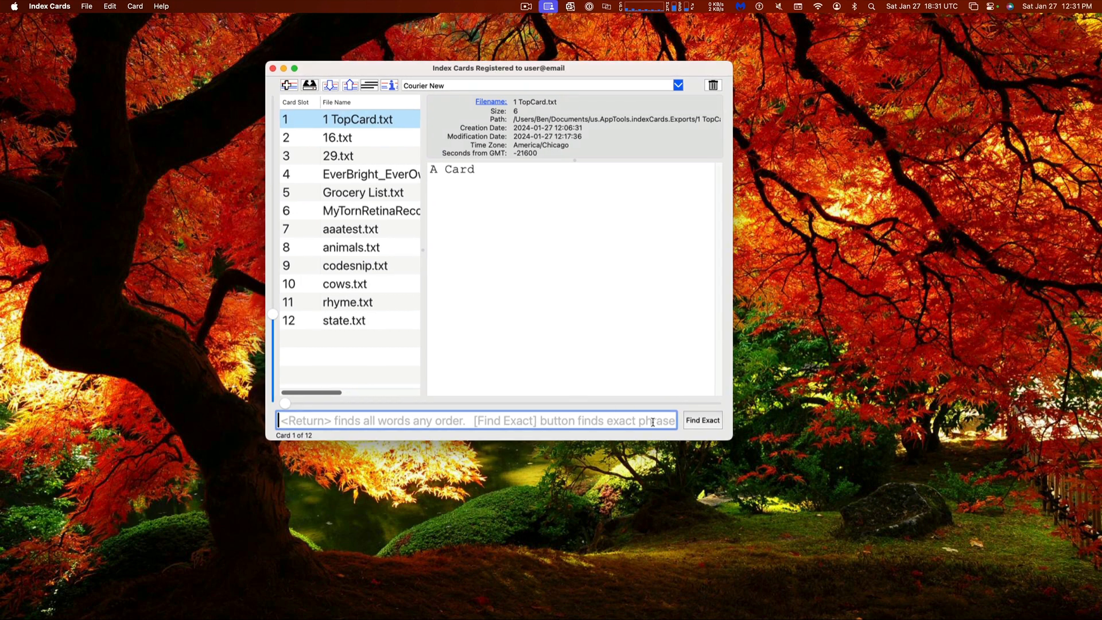
left_click_drag(730, 442, 801, 463)
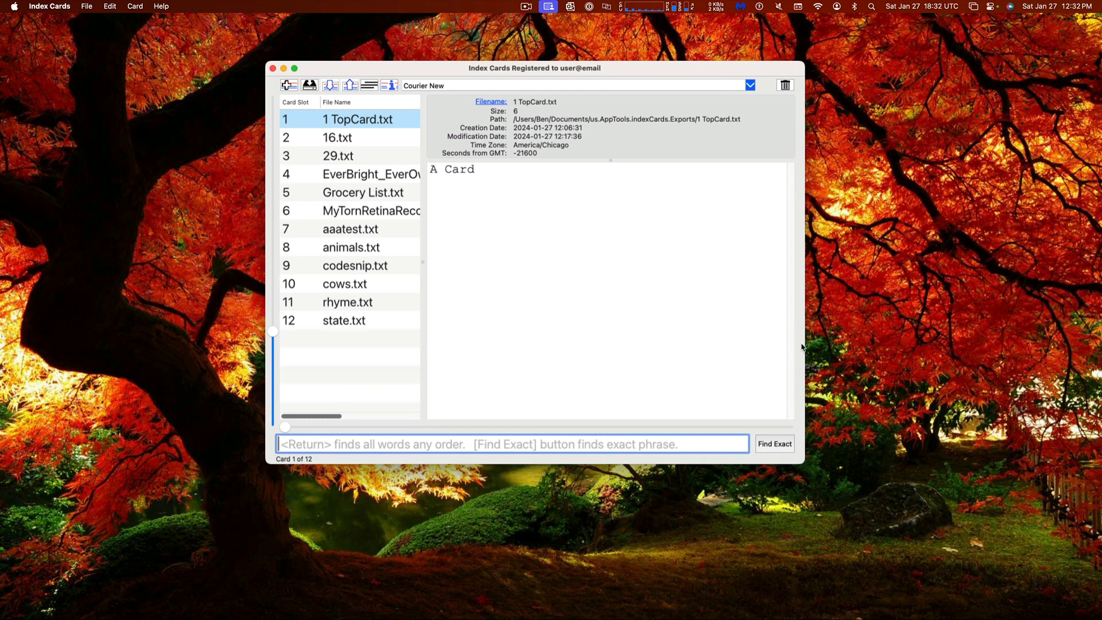
left_click_drag(803, 346, 902, 329)
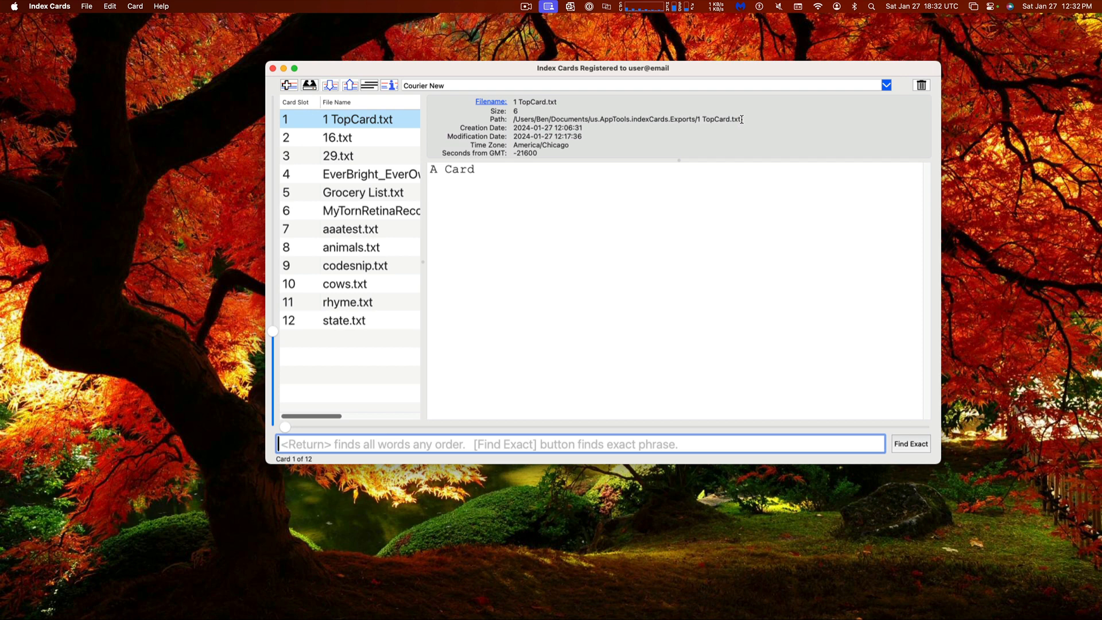
mouse_move(740, 119)
left_mouse_down()
mouse_move(513, 118)
mouse_move(730, 118)
left_mouse_up()
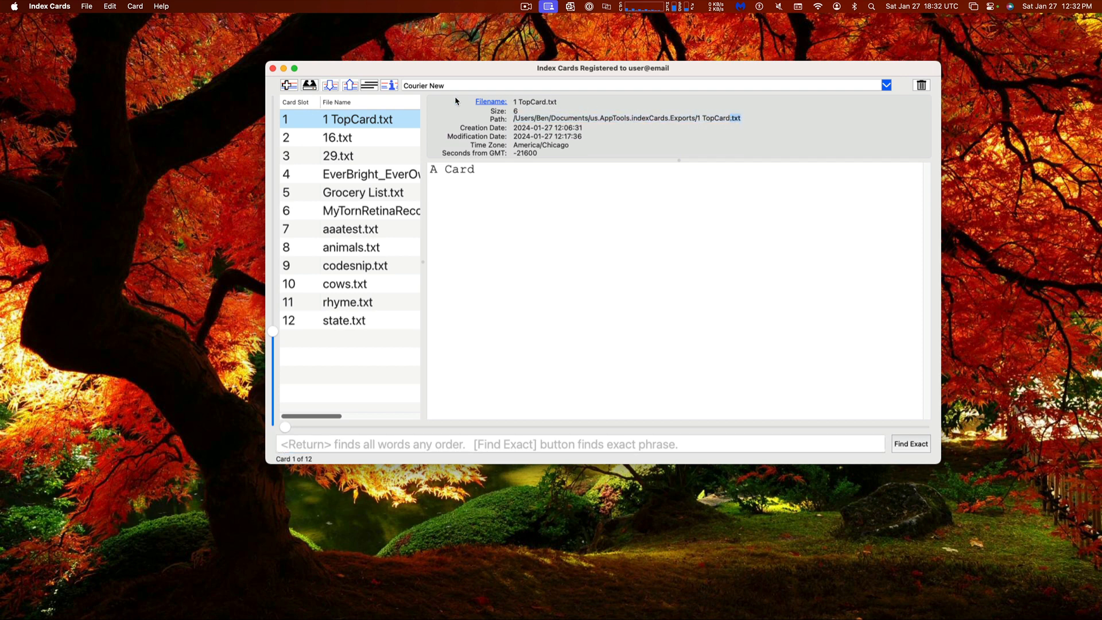
Hide the file info details, resize the list and window, then close Index Cards
left_click(390, 86)
left_click(390, 86)
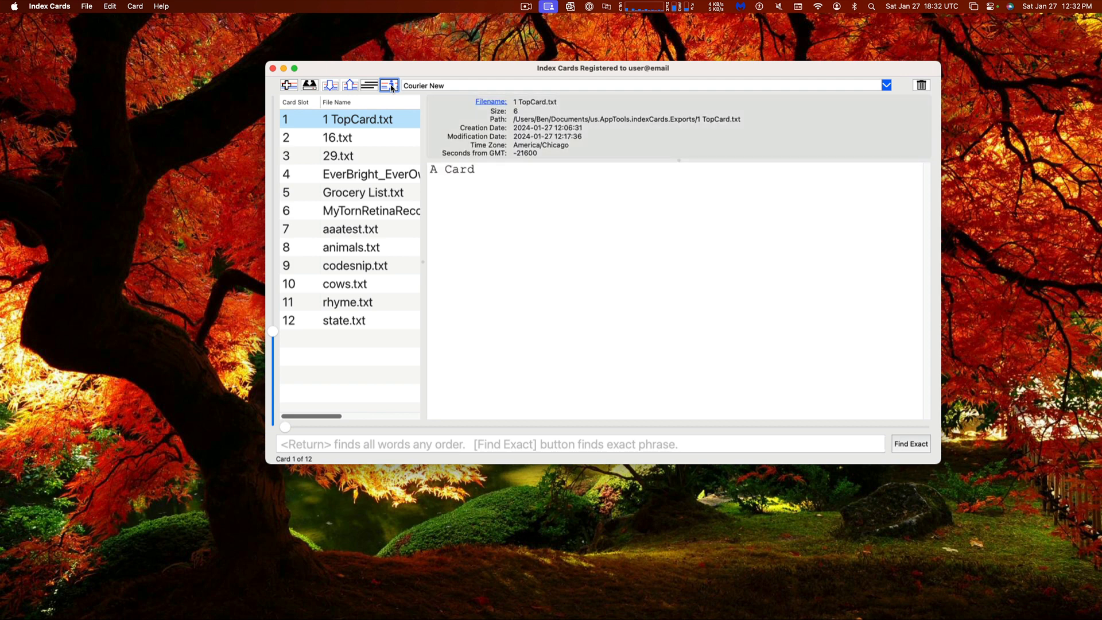
left_click(390, 86)
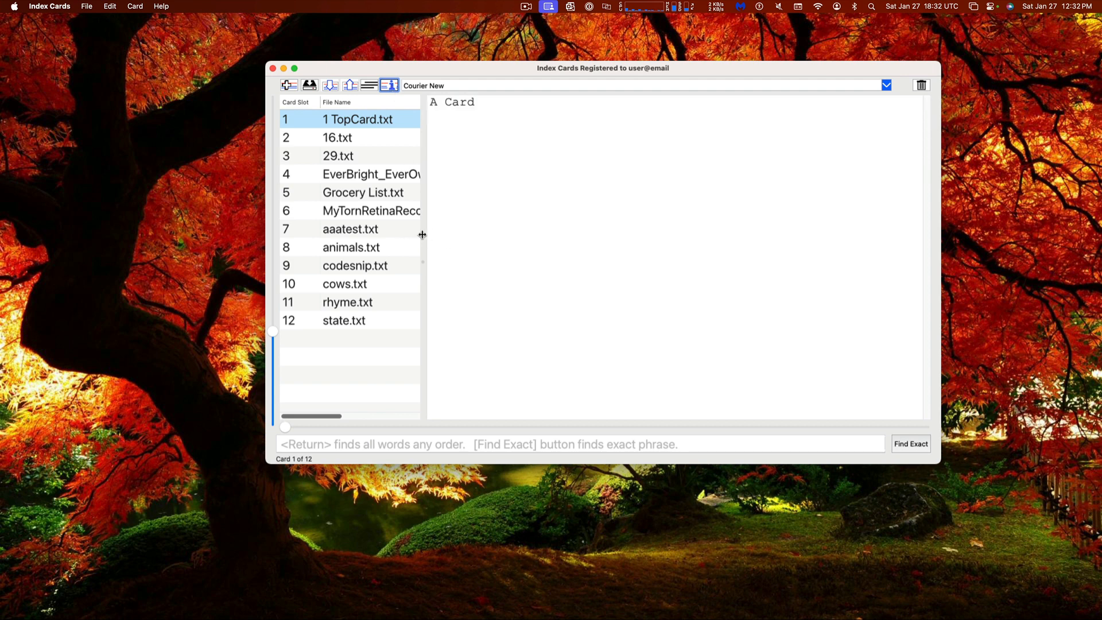
left_click_drag(423, 236, 443, 184)
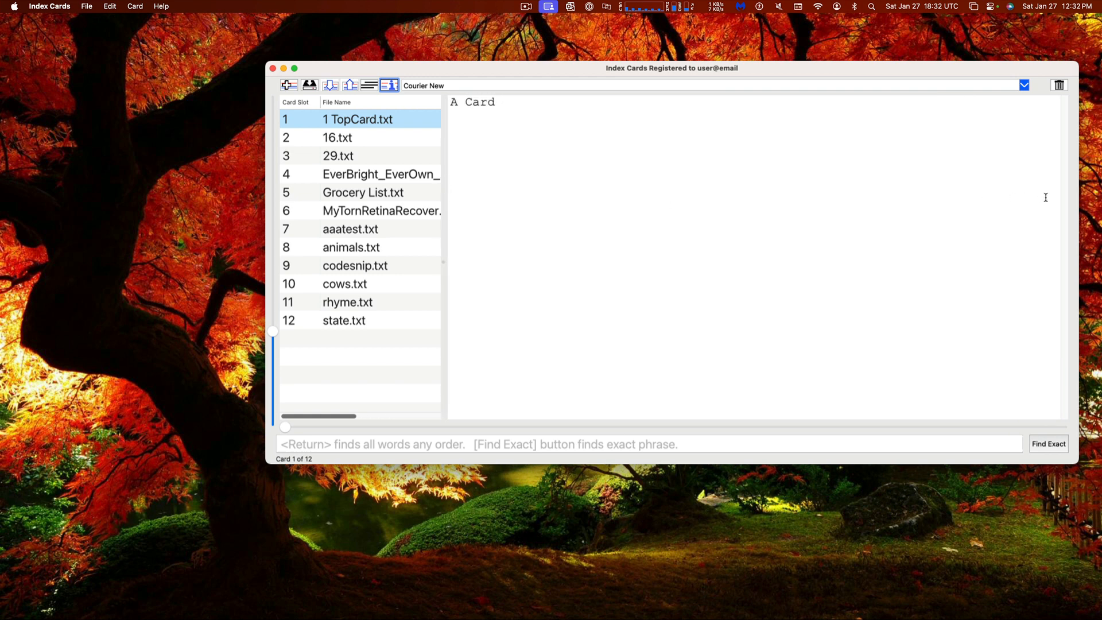
left_click_drag(1077, 210, 276, 229)
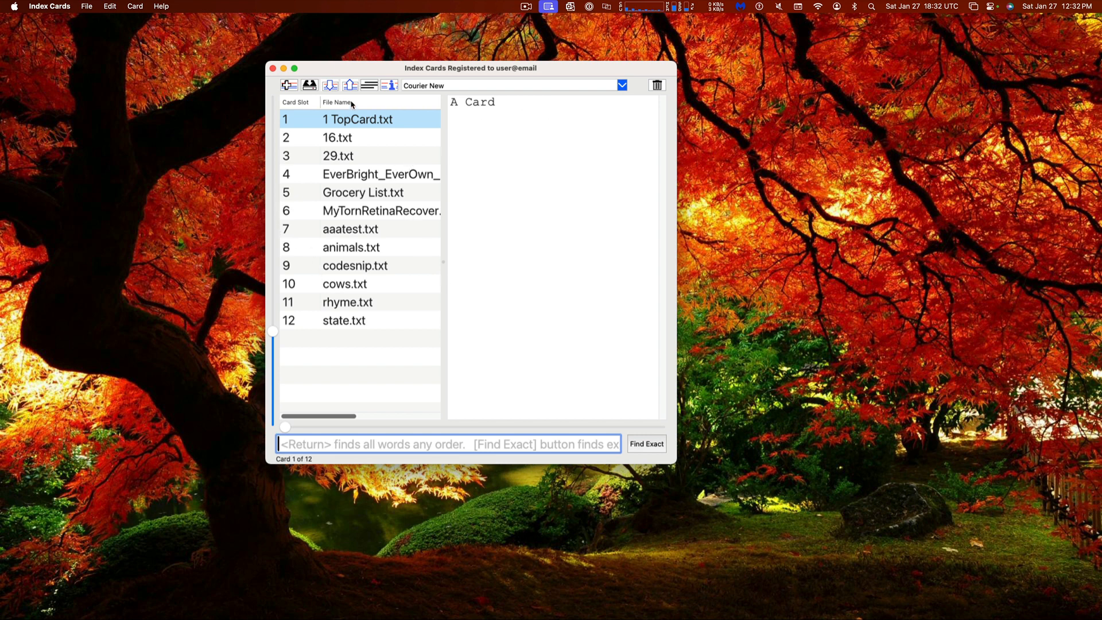
left_click(273, 69)
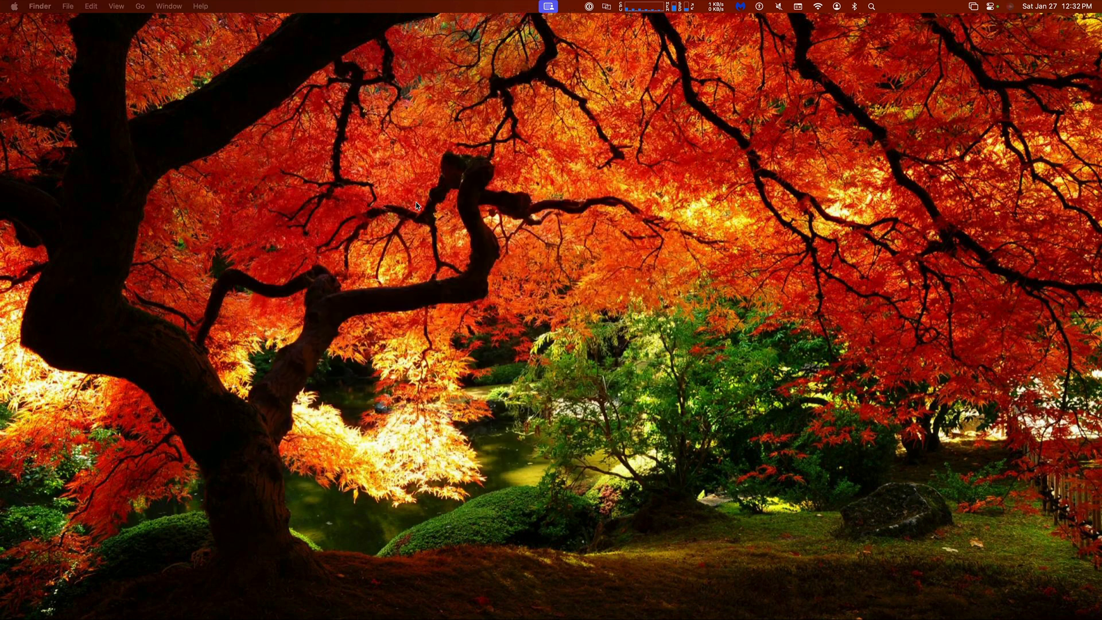
Relaunch Index Cards through a Spotlight search for 'index' and unlock it with the password
key("super+space")
type("index")
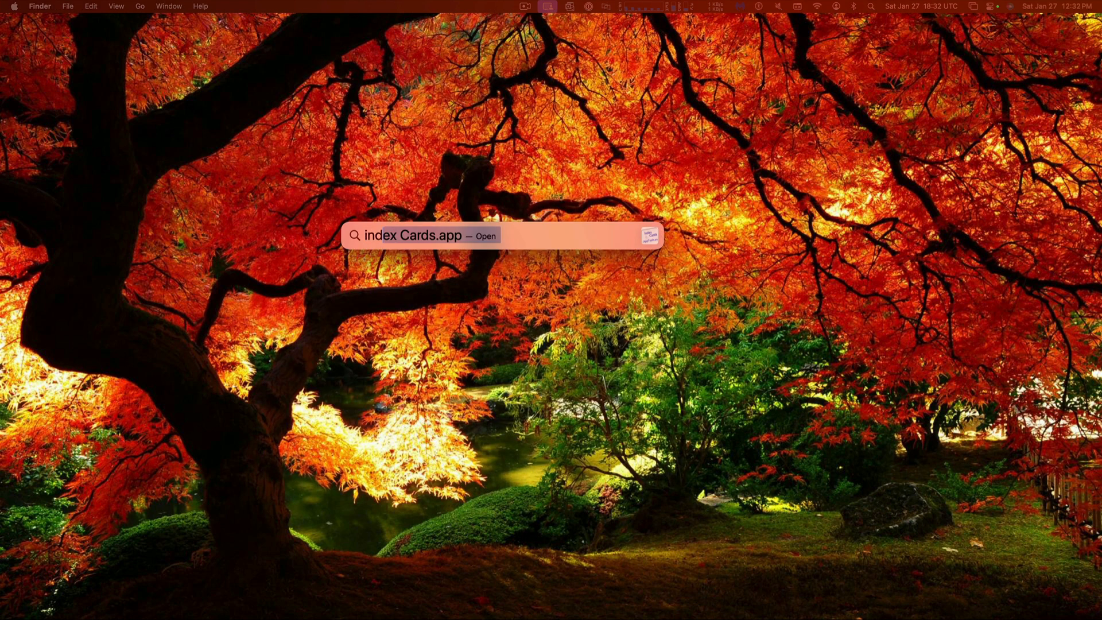
key("Return")
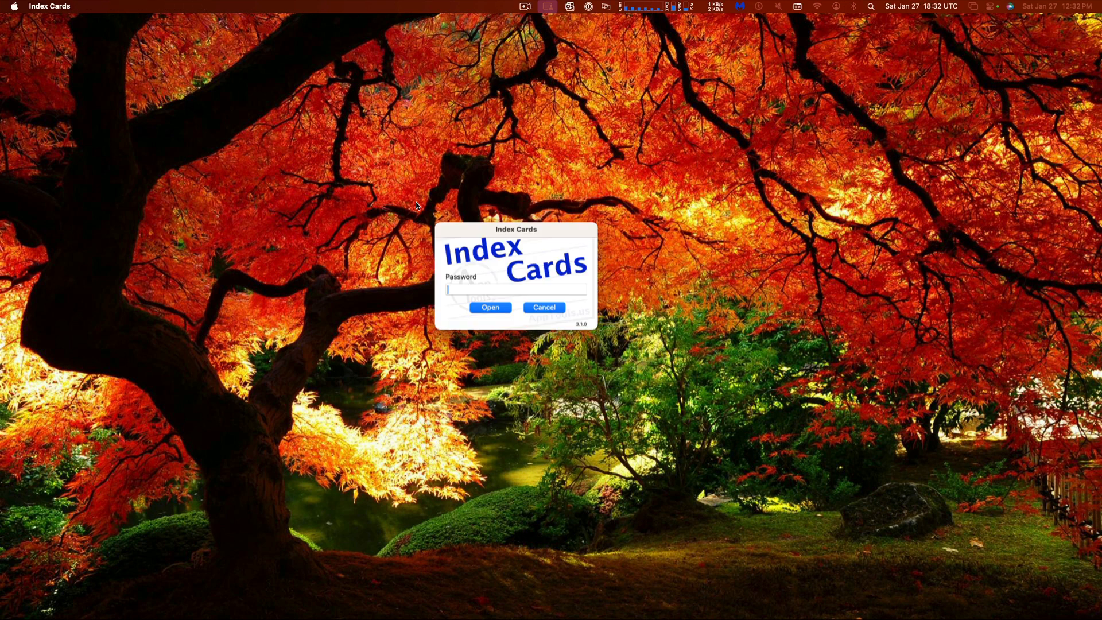
type("•••••••••••••")
key("Return")
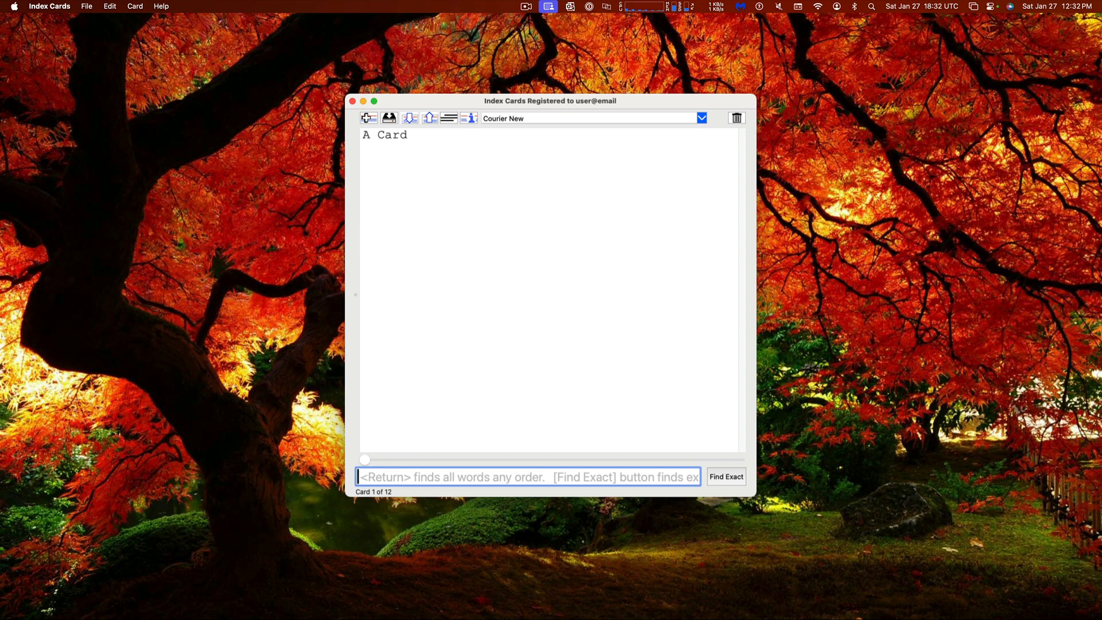
Toggle the card list with Cmd+L and cycle keyboard focus around the search field
key("super+l")
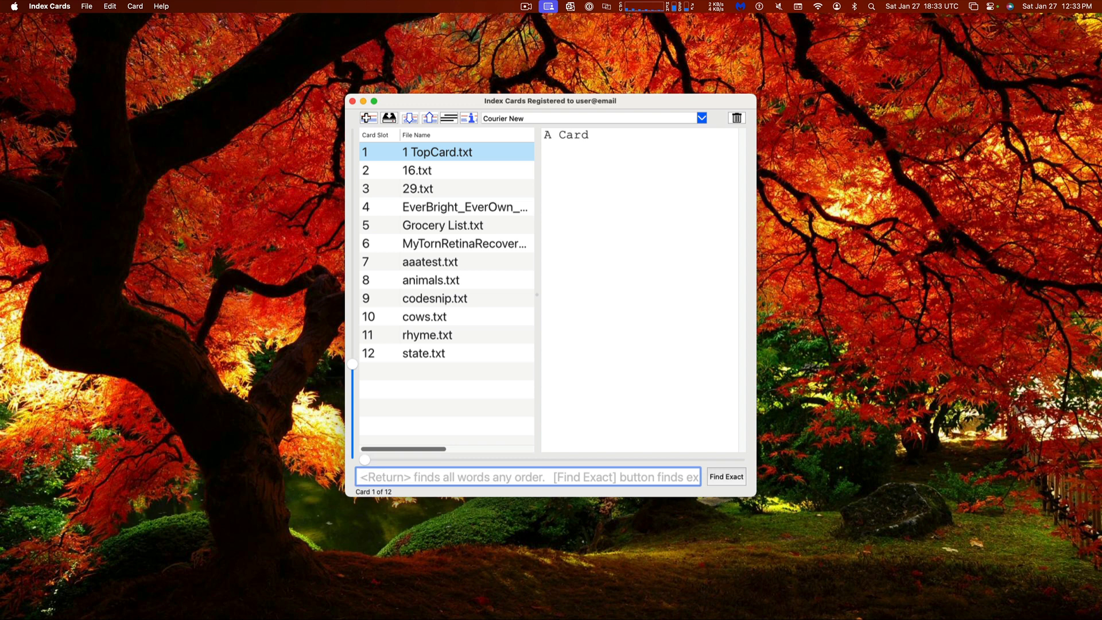
key("super+l")
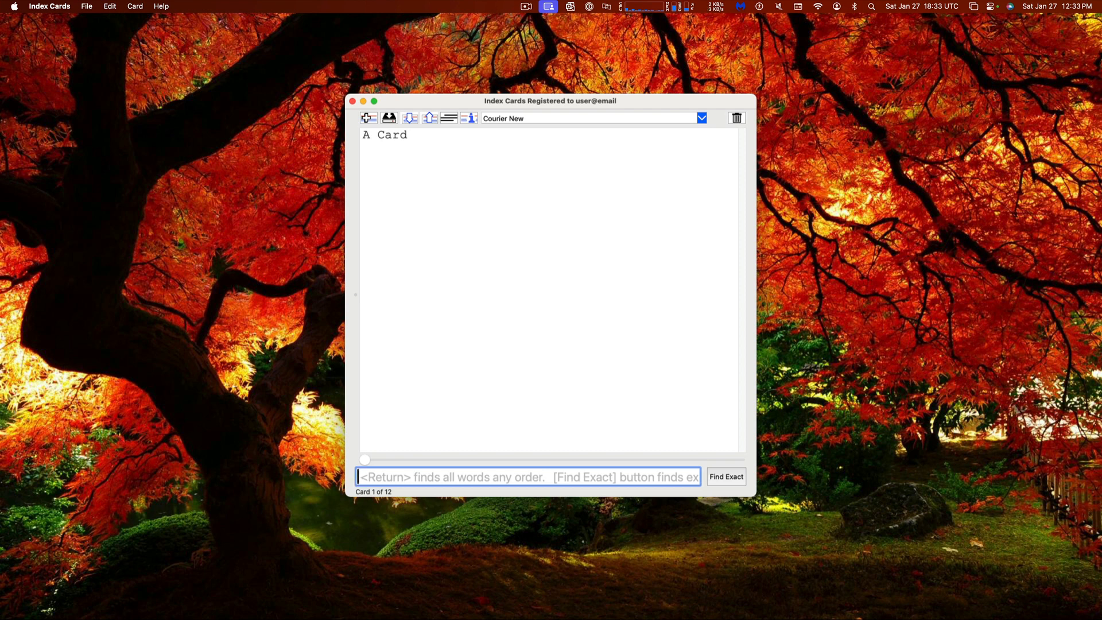
key("Tab")
key("shift+Tab")
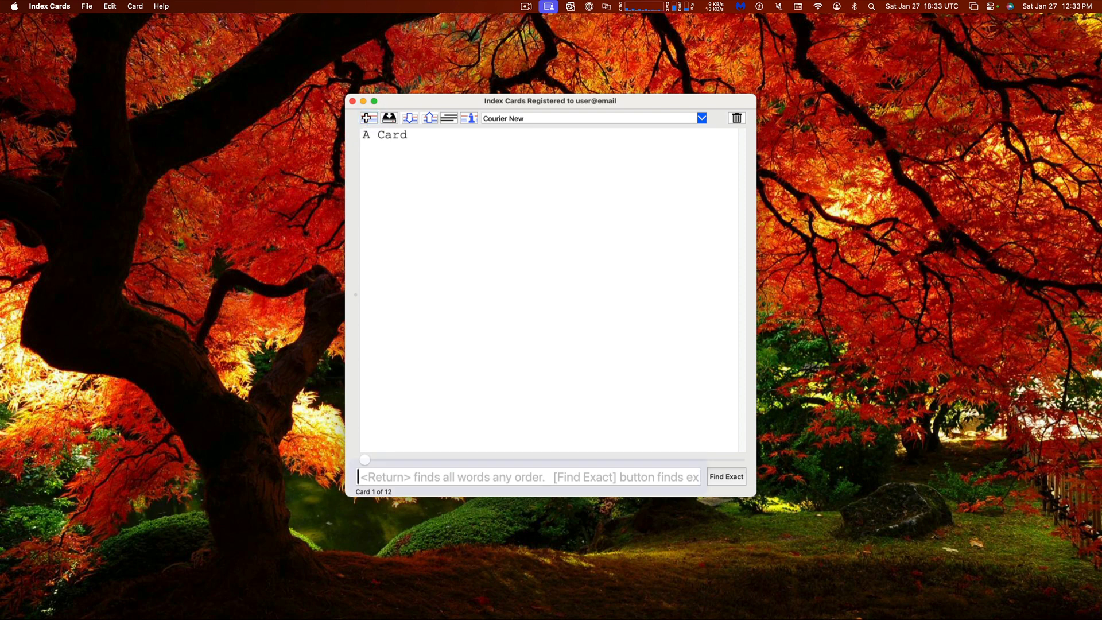
key("Tab")
key("Tab")
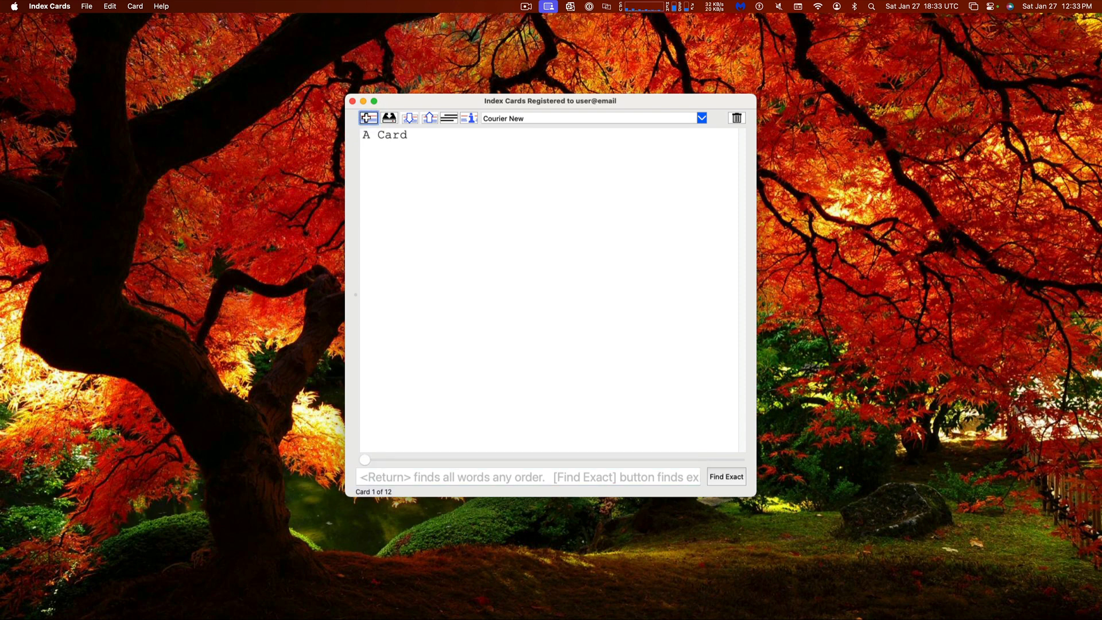
key("shift+Tab")
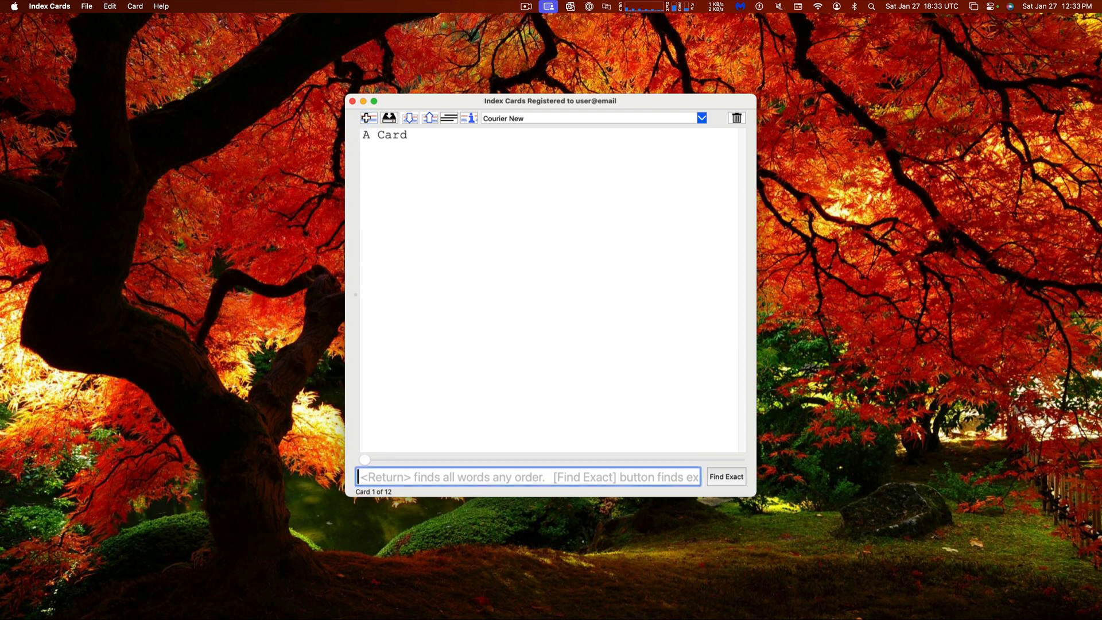
key("Tab")
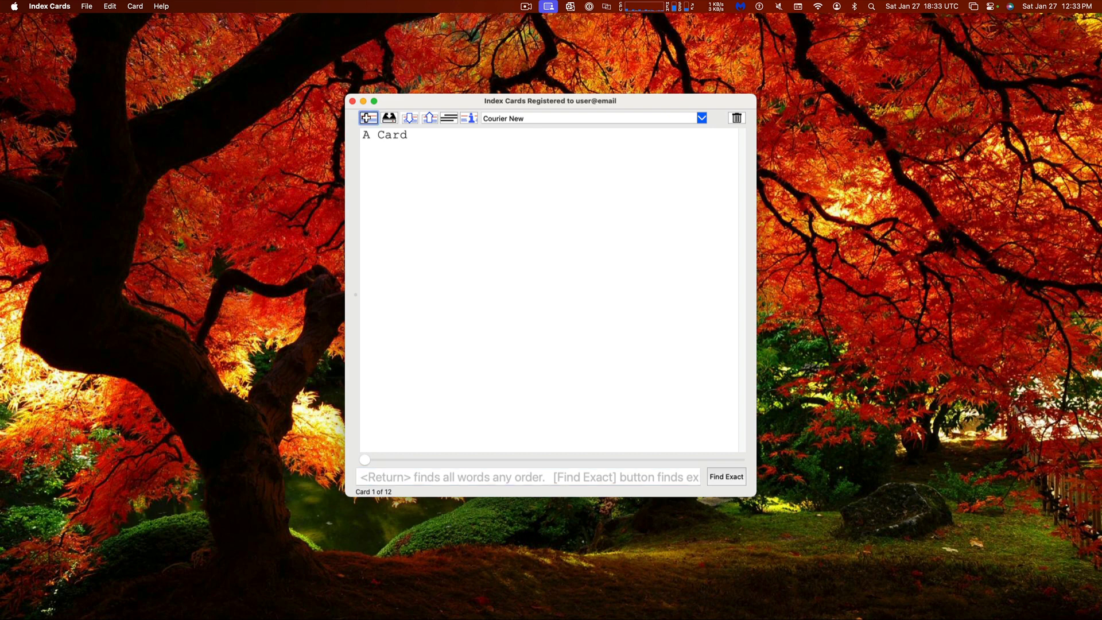
Add 'can now edit this card' as the top card's second line, save, and show the list
key("Tab")
type("can now ")
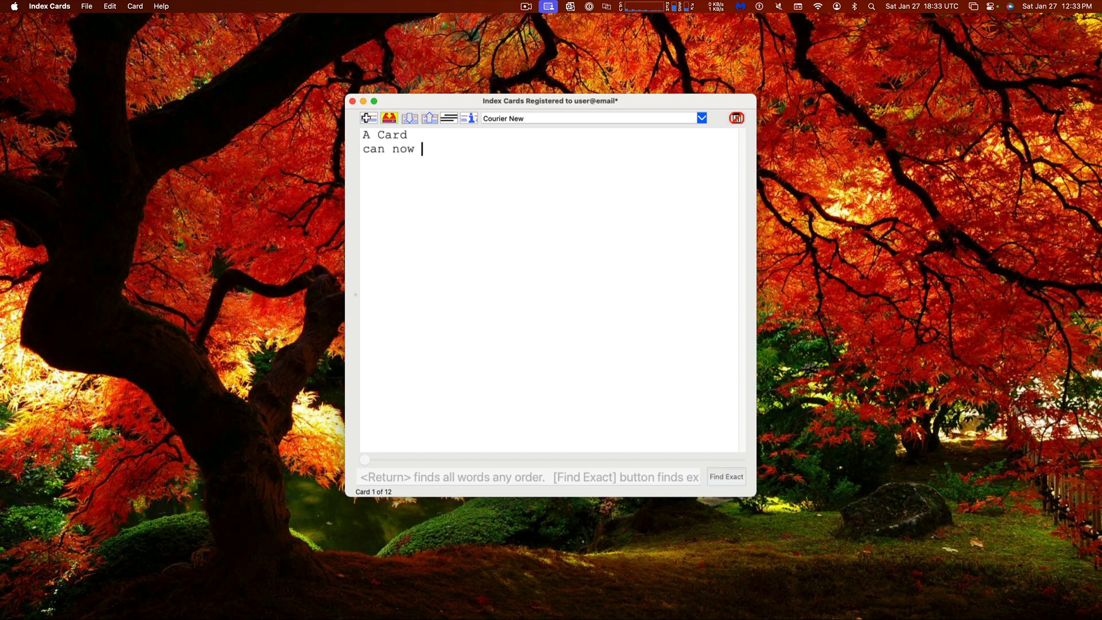
type("edit this card")
key("super+s")
left_click(366, 119)
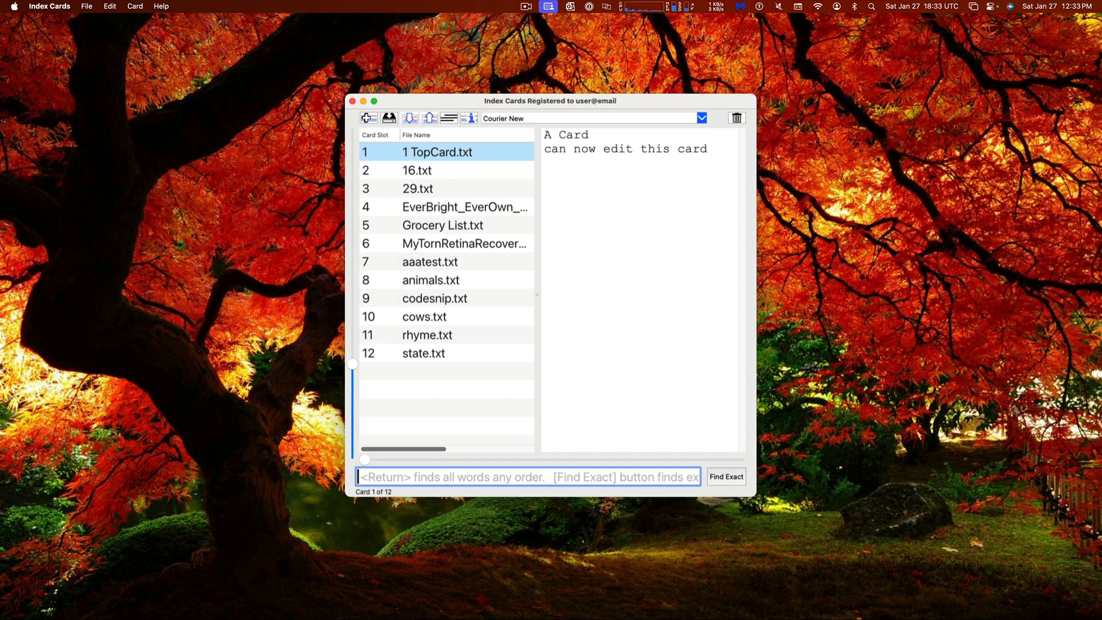
Move keyboard focus between the search field and card list, stepping through the cards
key("Tab")
key("Tab")
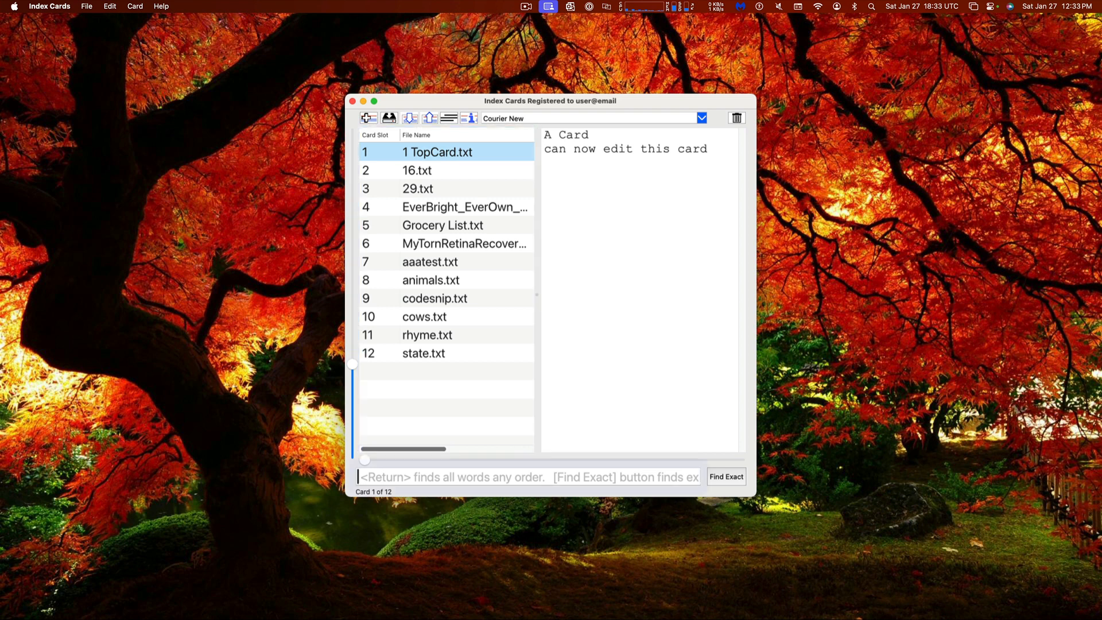
key("Tab")
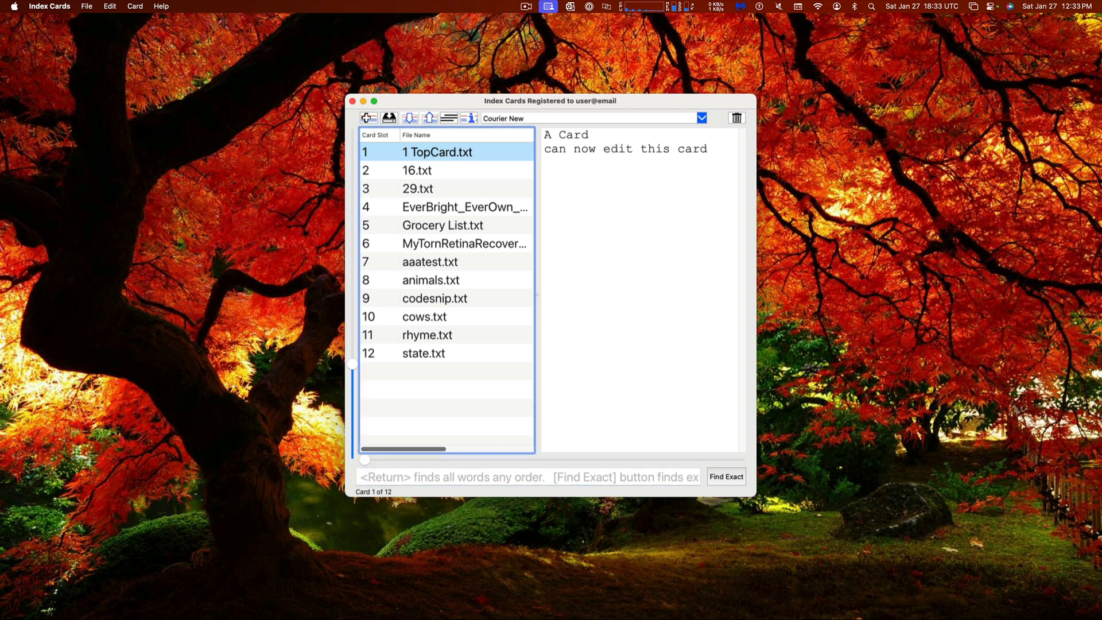
key("Down")
key("Down")
key("Down")
key("Down")
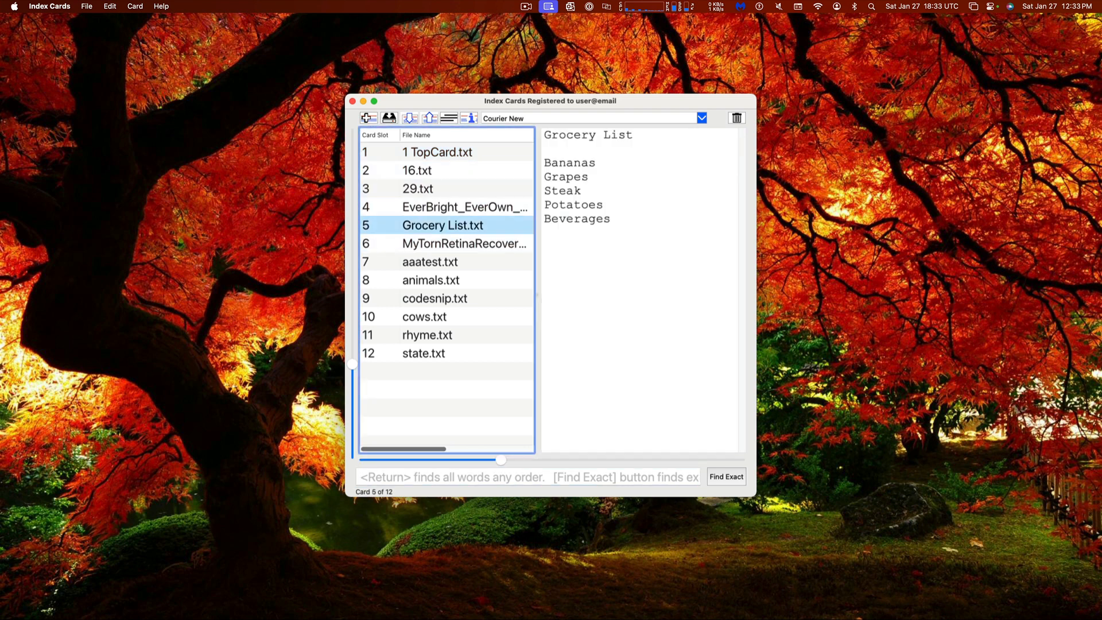
key("Up")
key("Up")
key("Down")
key("Down")
key("Down")
key("Tab")
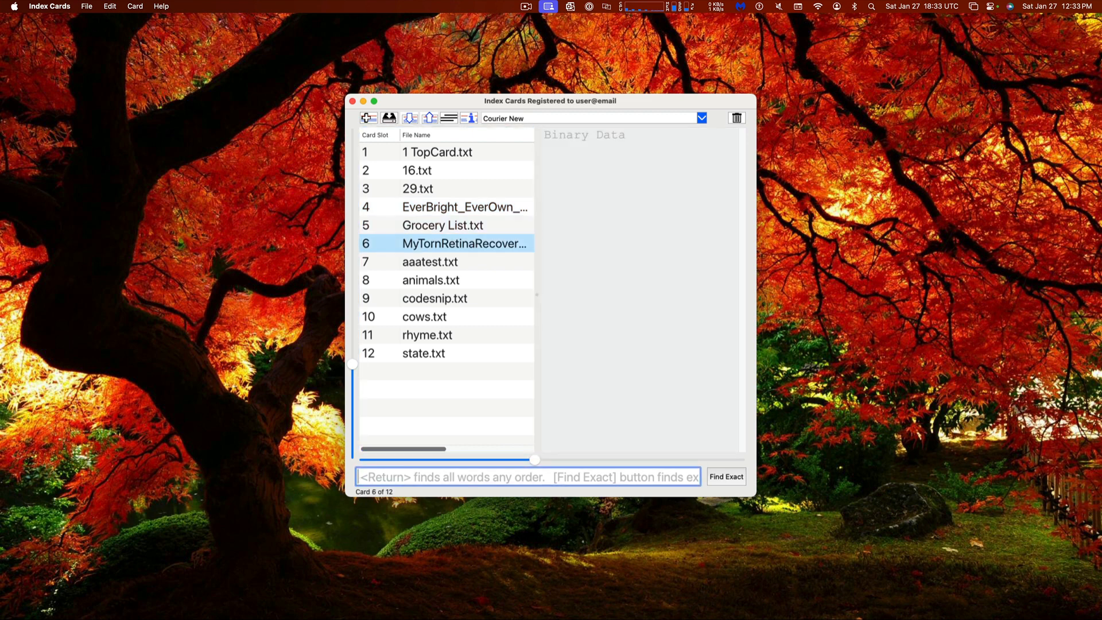
key("Tab")
key("Tab")
key("Tab")
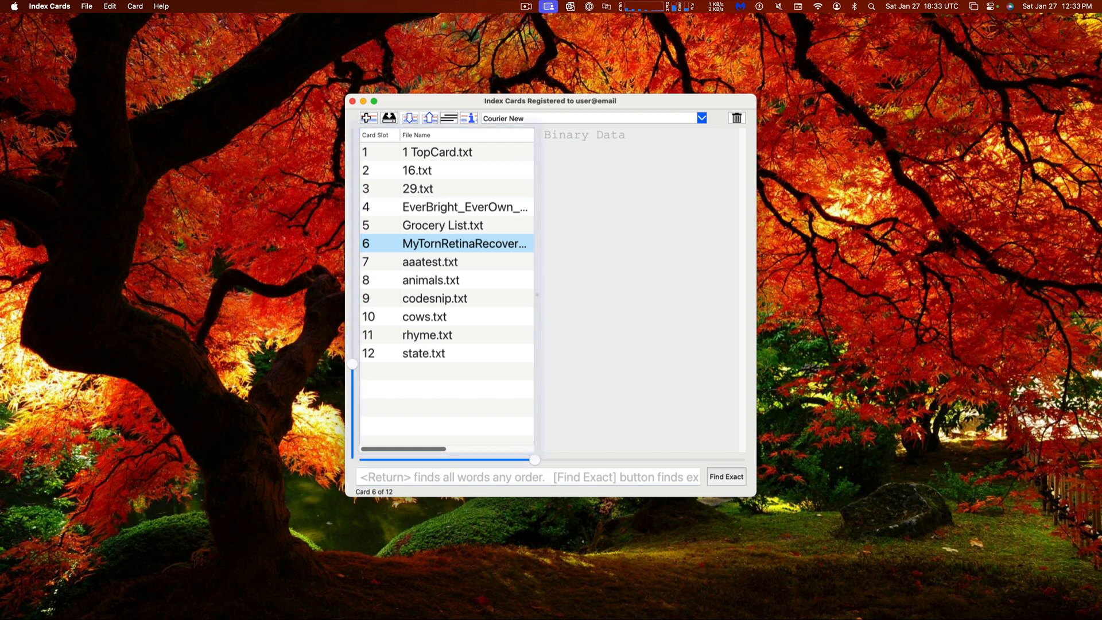
key("Tab")
Jump to card 1 of 12 and hide the card list so it fills the window
key("Escape")
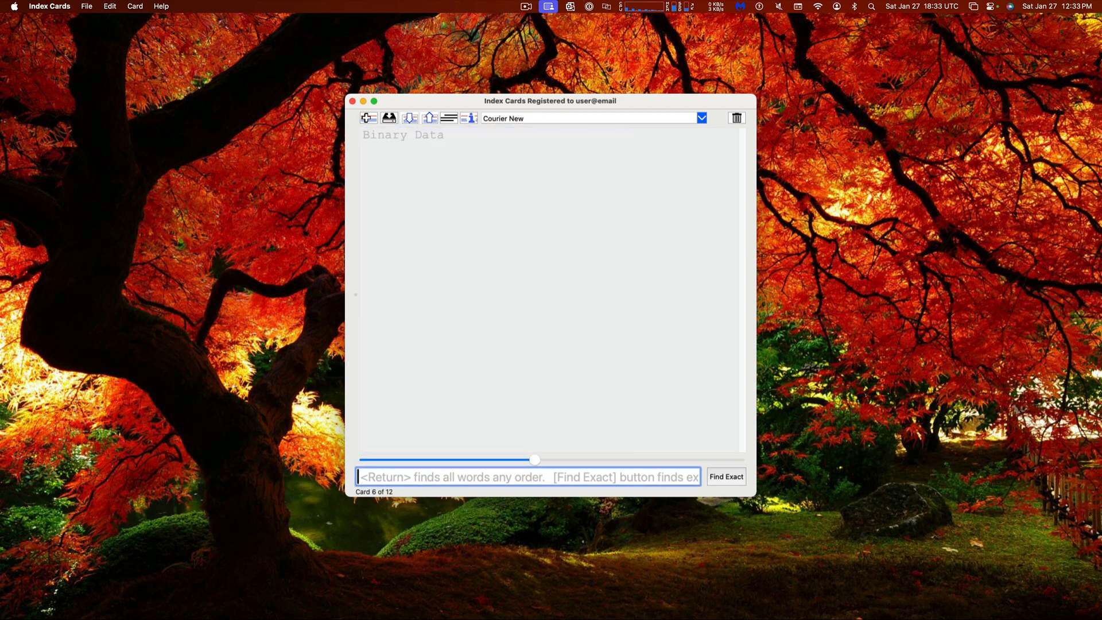
key("Escape")
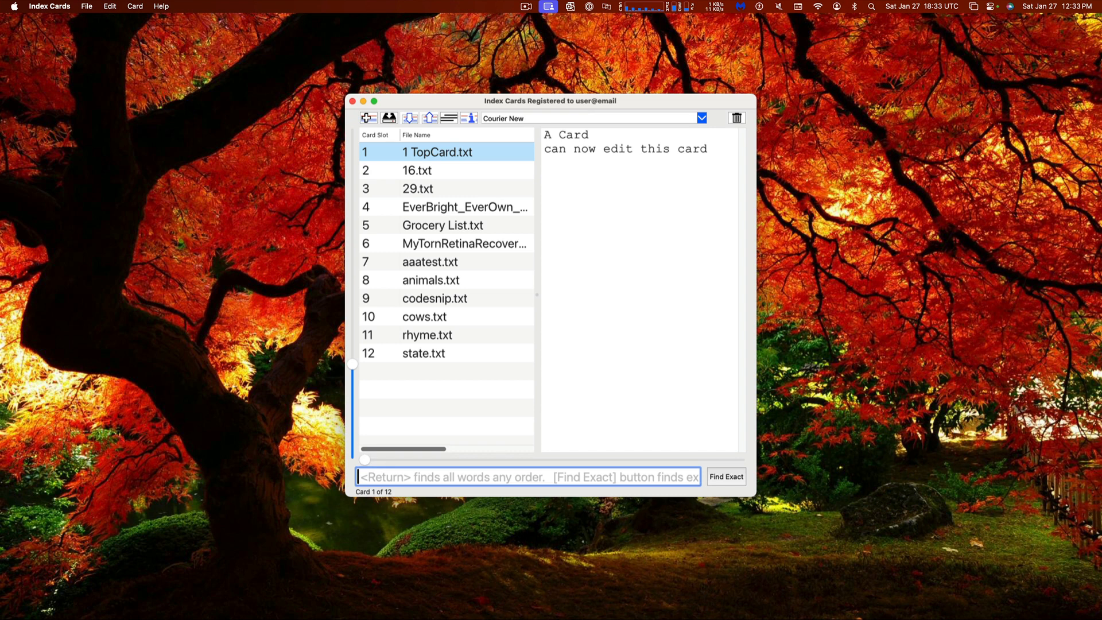
key("Tab")
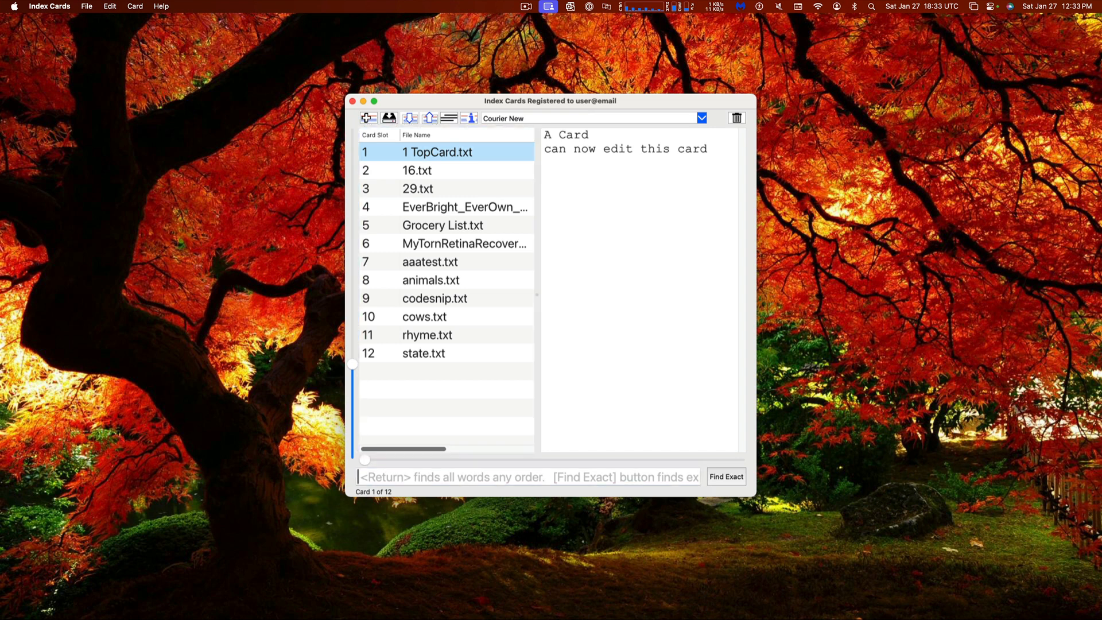
key("Tab")
key("super+l")
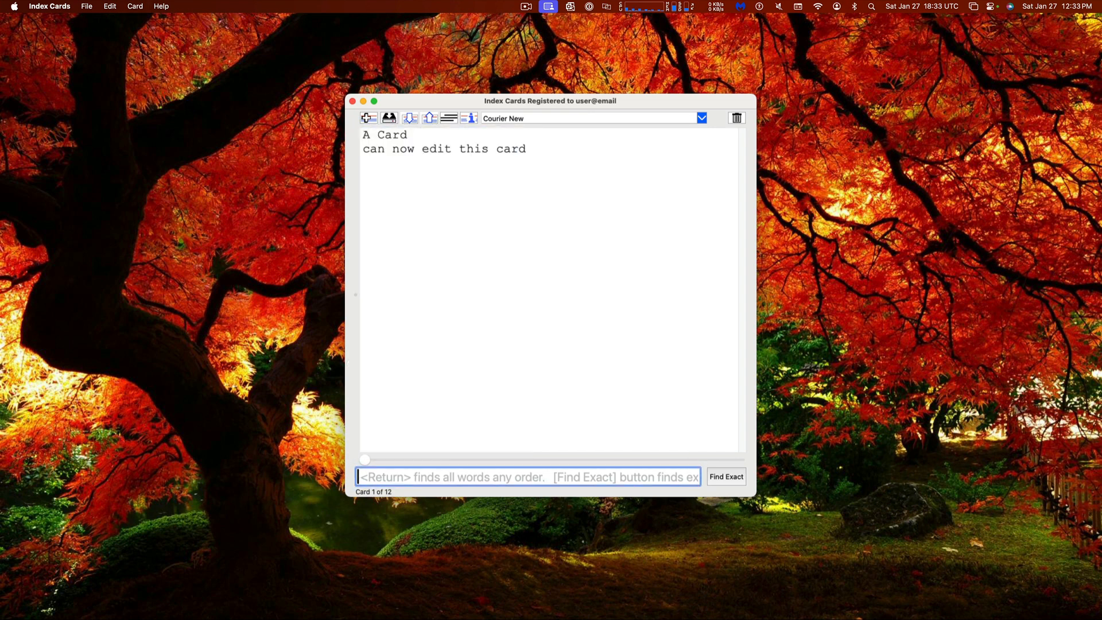
Search the cards for 'everbright' to show only the EverBright card, then enlarge and reposition the window
left_click_drag(440, 99, 368, 59)
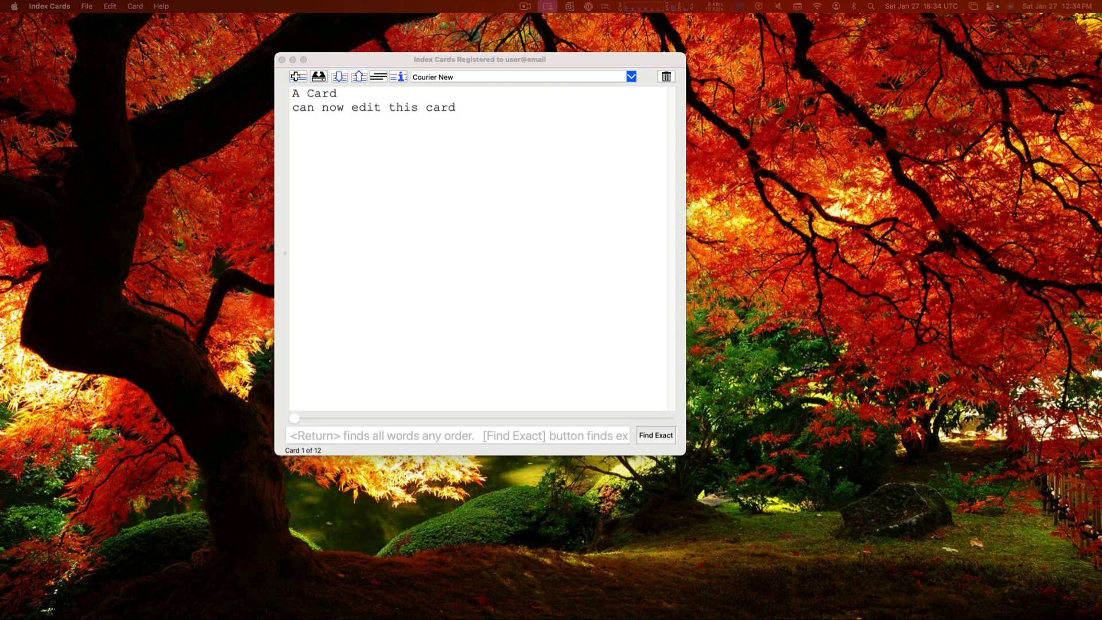
left_click(452, 436)
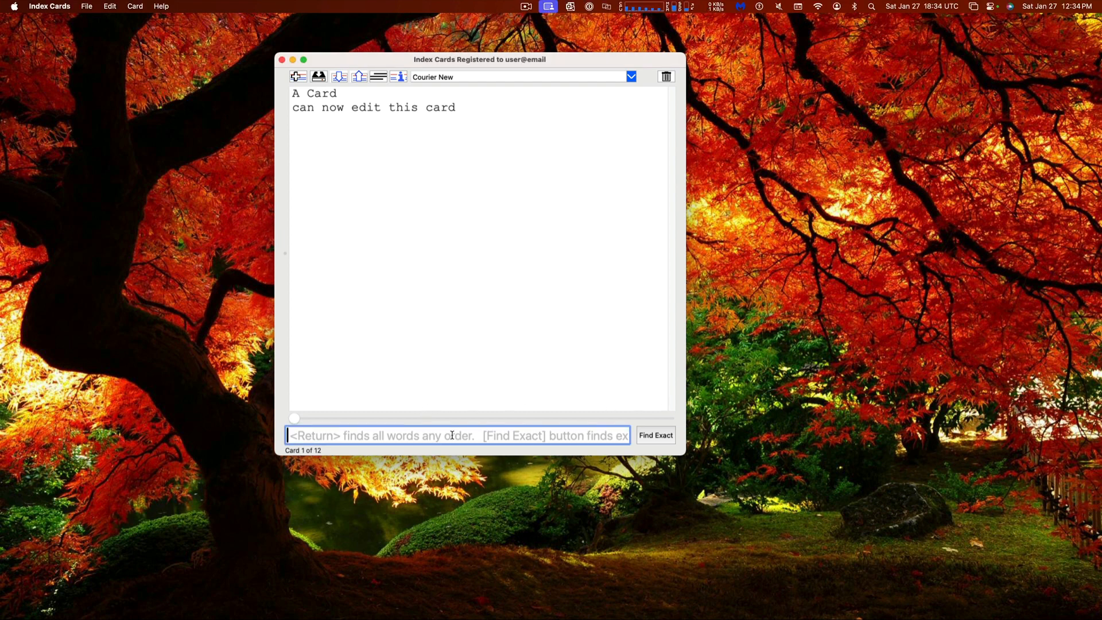
type("ever")
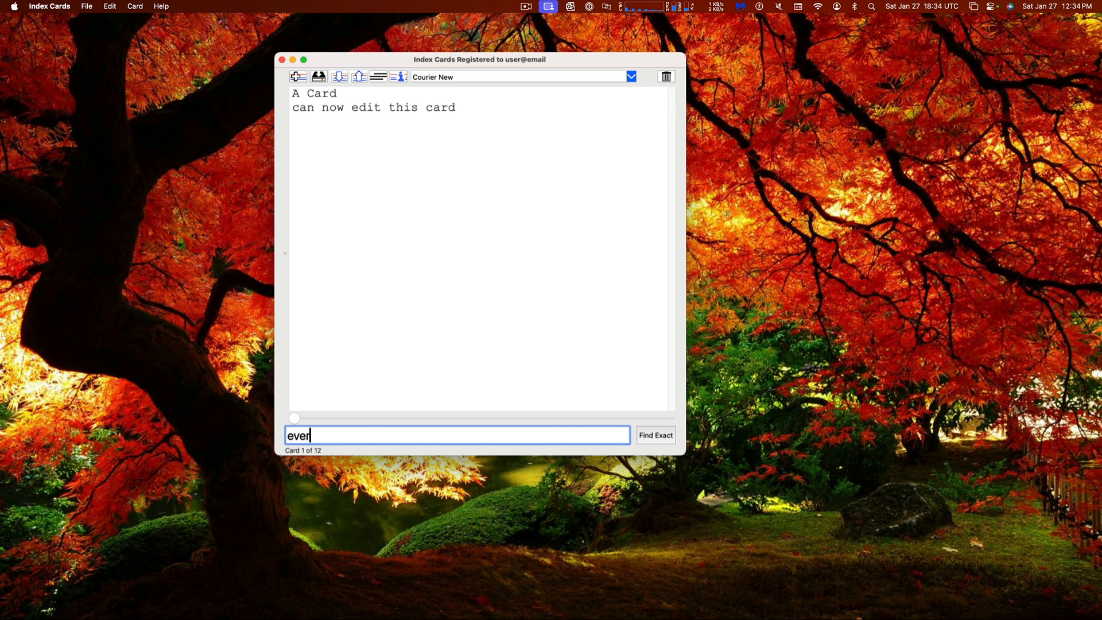
type("brigth")
key("BackSpace")
key("BackSpace")
type("ht")
key("Return")
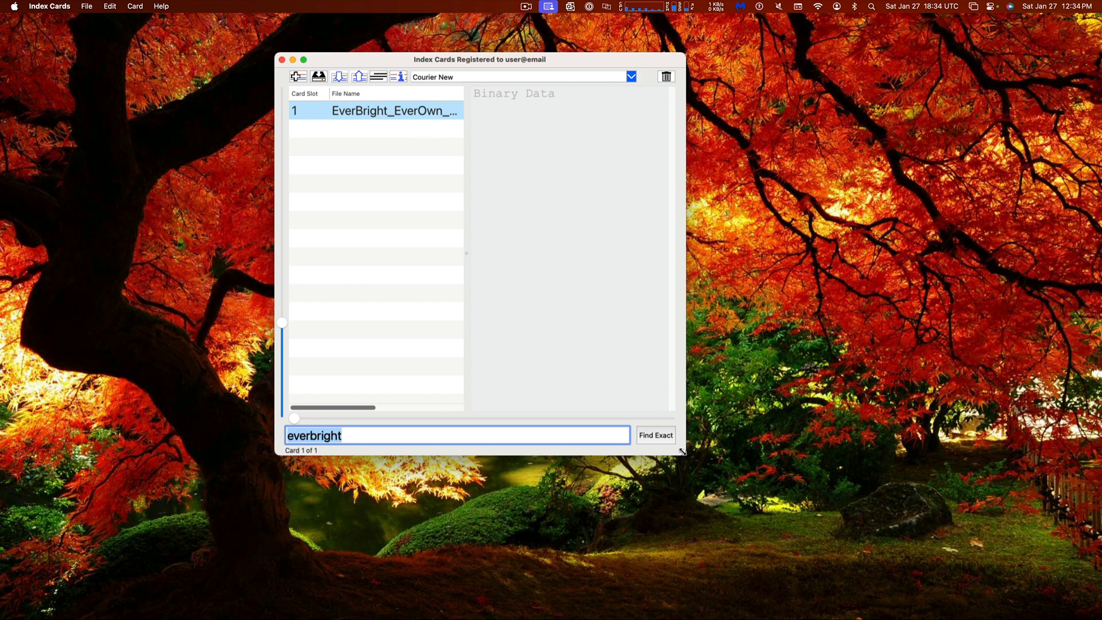
left_click_drag(682, 451, 731, 482)
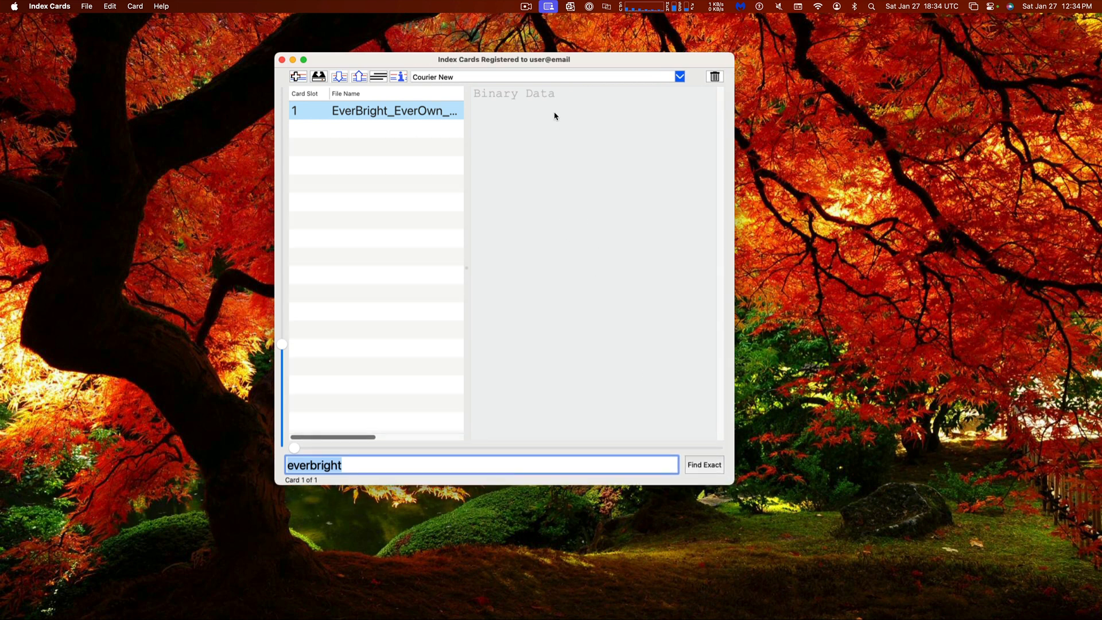
left_click_drag(497, 65, 474, 70)
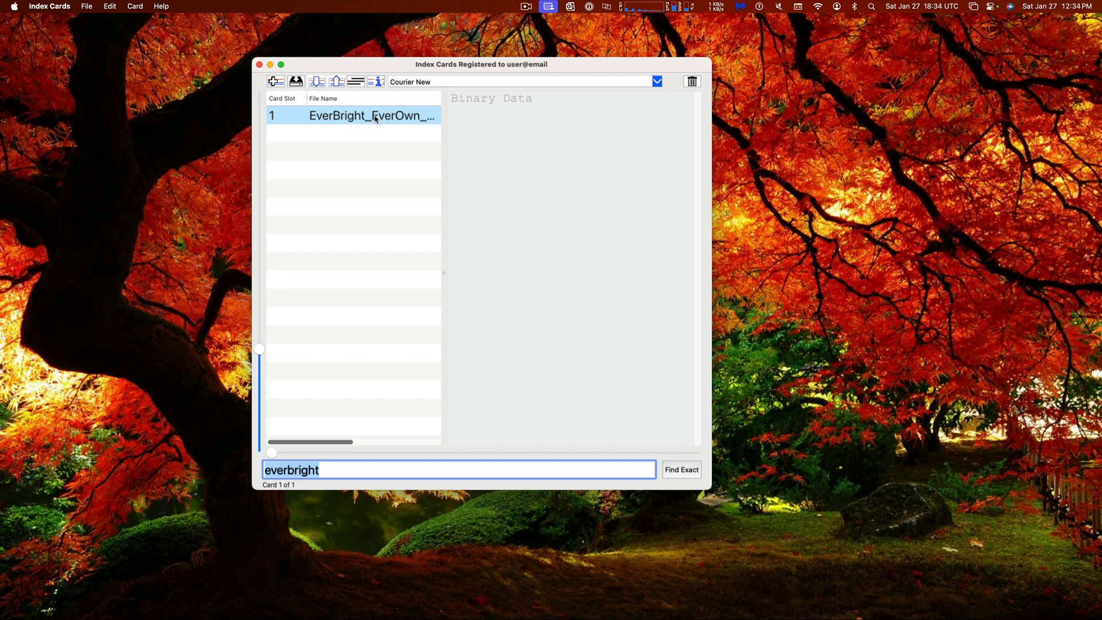
Export the EverBright card as test.pdf and bring its Exports folder window into view
left_click(376, 82)
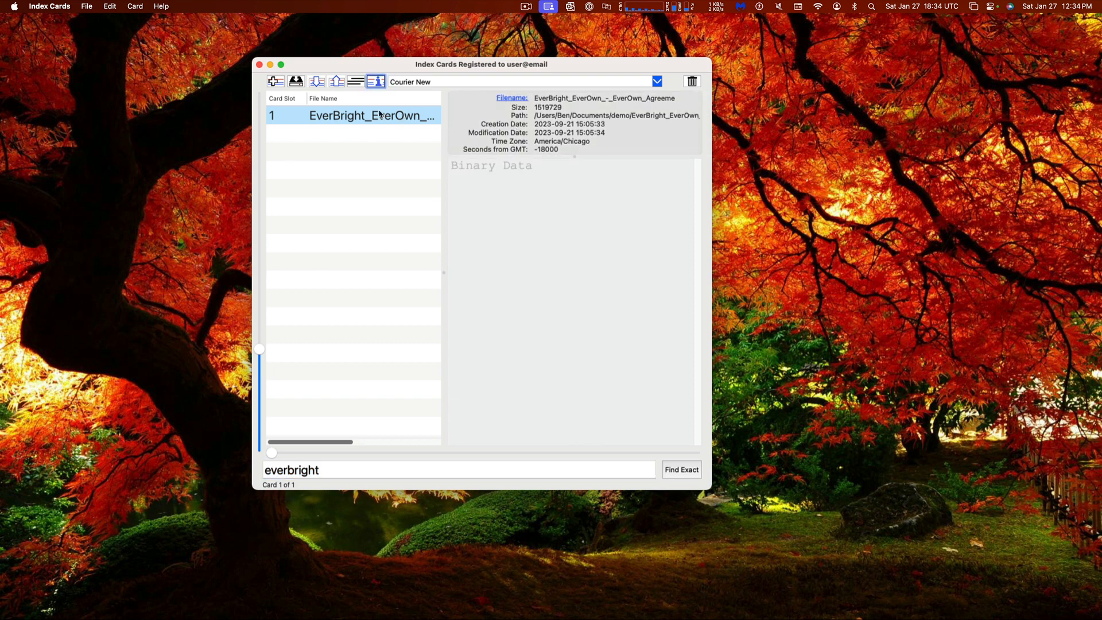
left_click(336, 82)
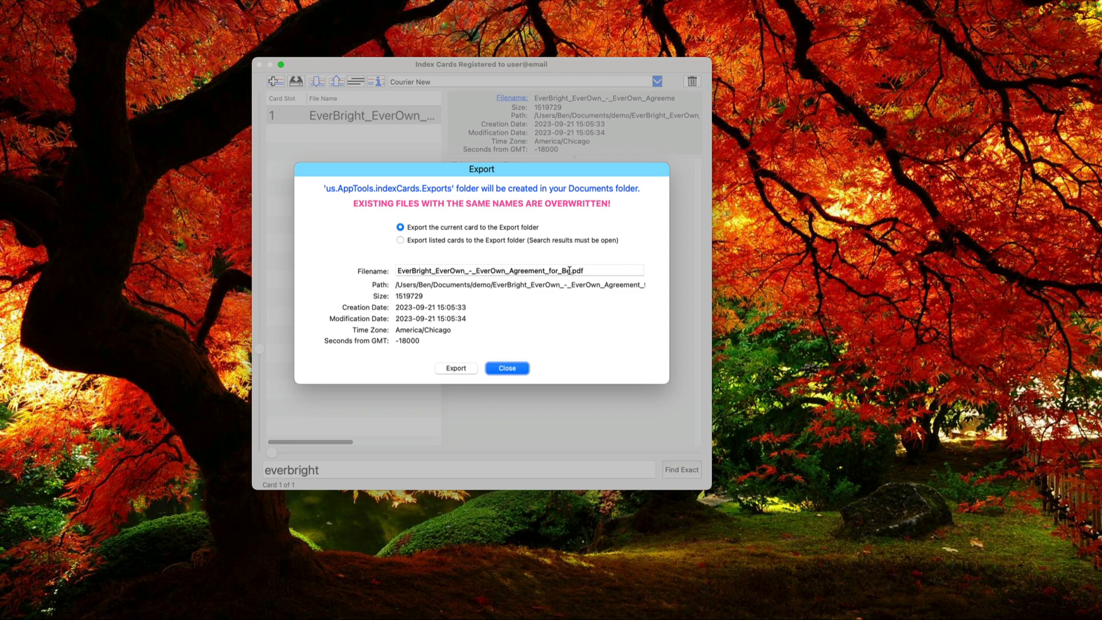
left_click_drag(568, 271, 360, 270)
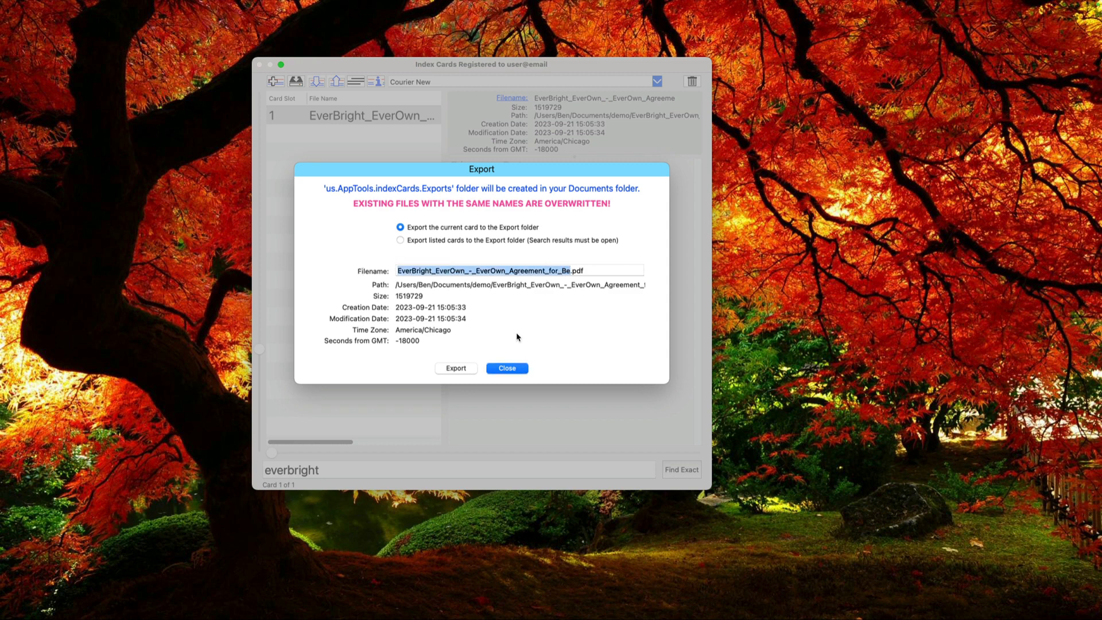
type("test")
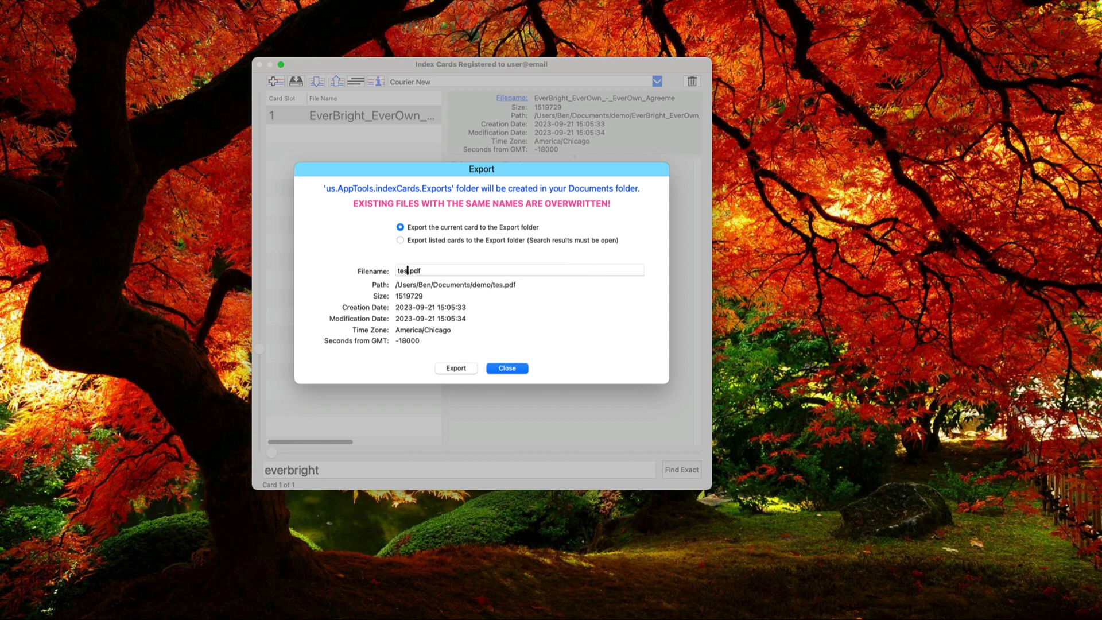
left_click(456, 370)
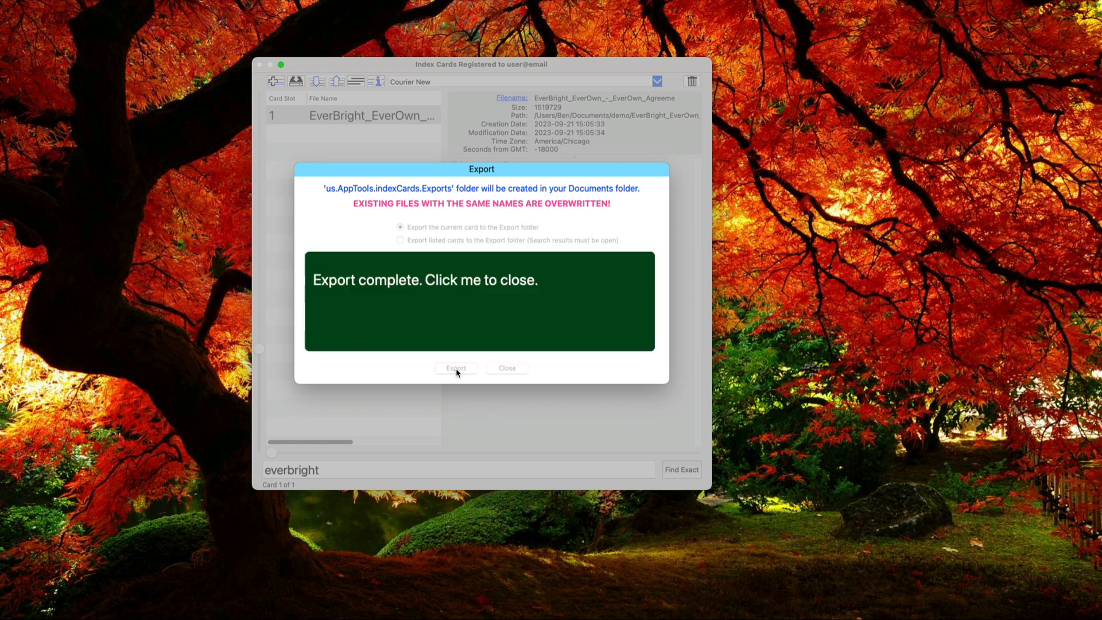
left_click(460, 302)
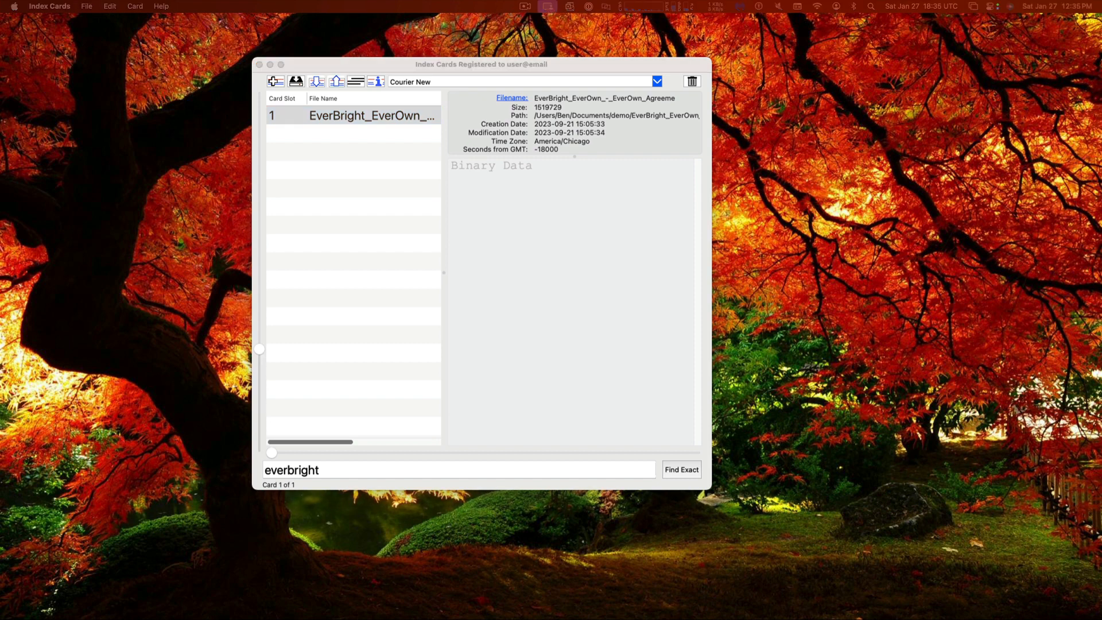
left_click_drag(766, 182, 827, 162)
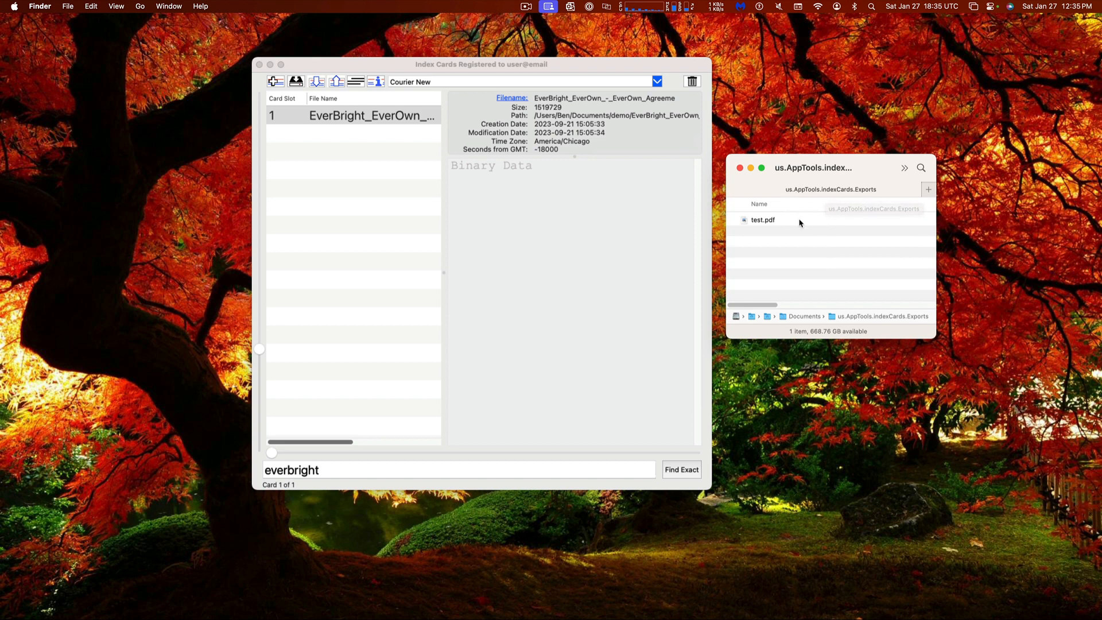
Select test.pdf in the Exports folder and move the Finder window aside
left_click(761, 221)
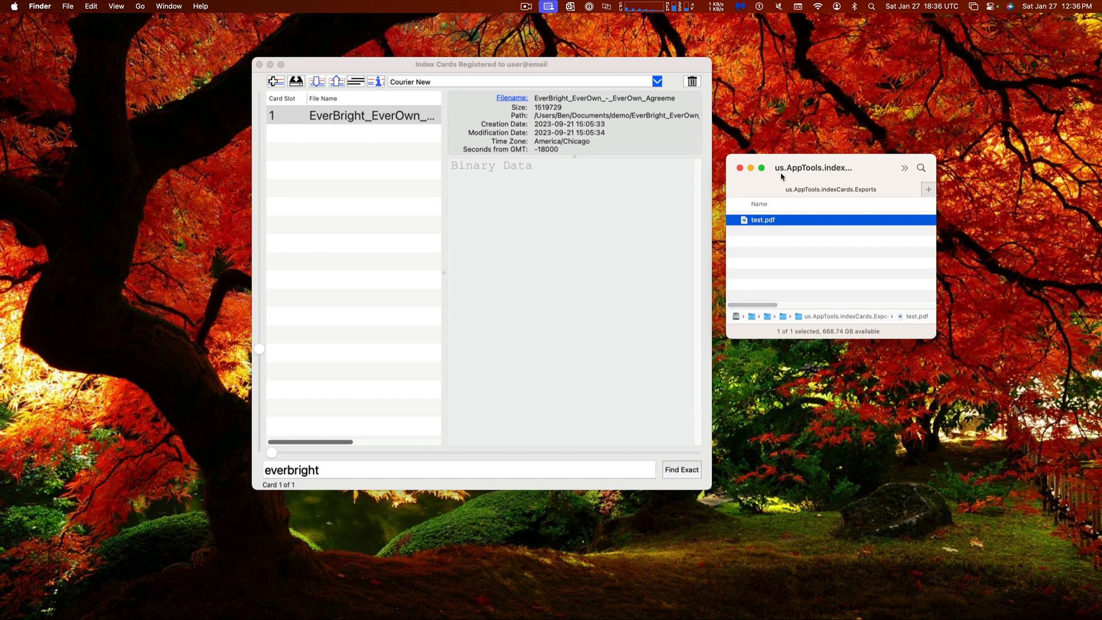
left_click_drag(782, 167, 1101, 167)
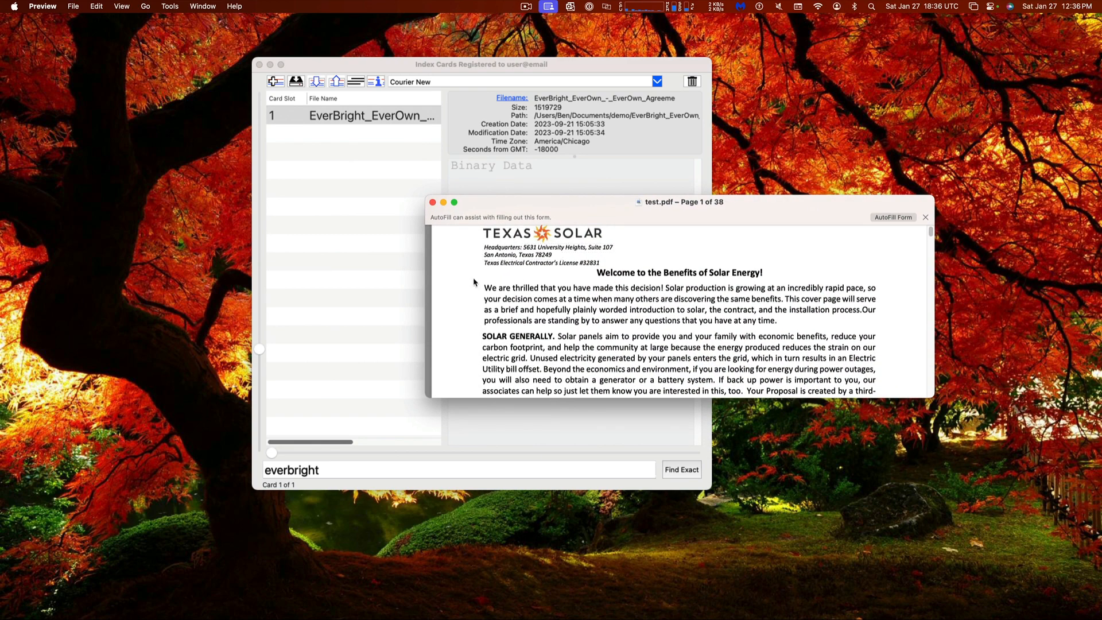
Scroll down the test.pdf document a little, then close it
scroll(631, 290, "down", 2)
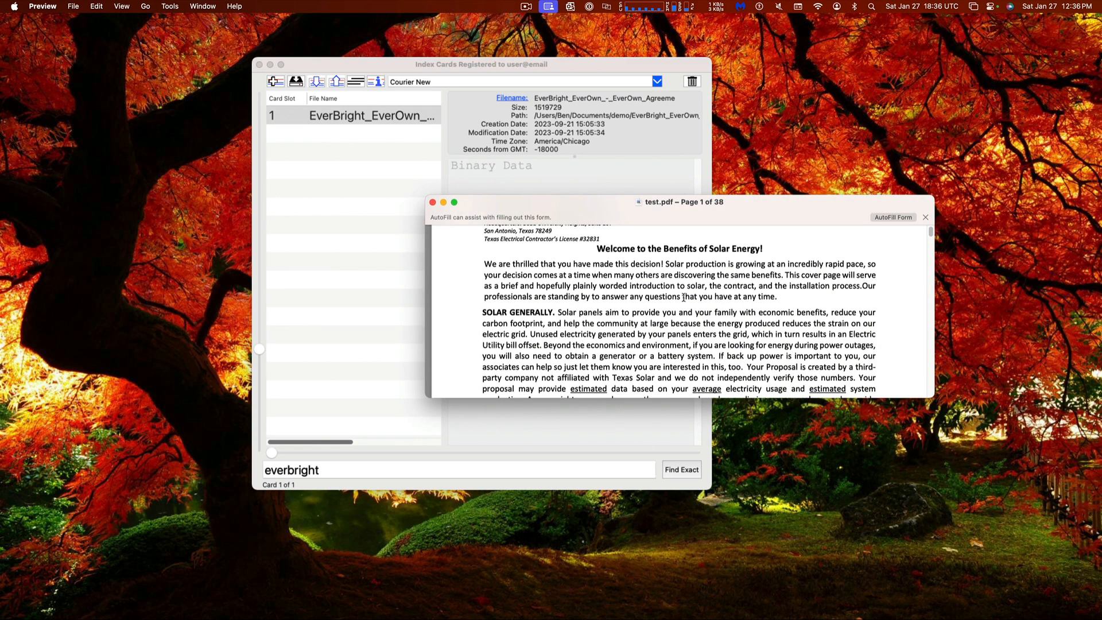
left_click(432, 202)
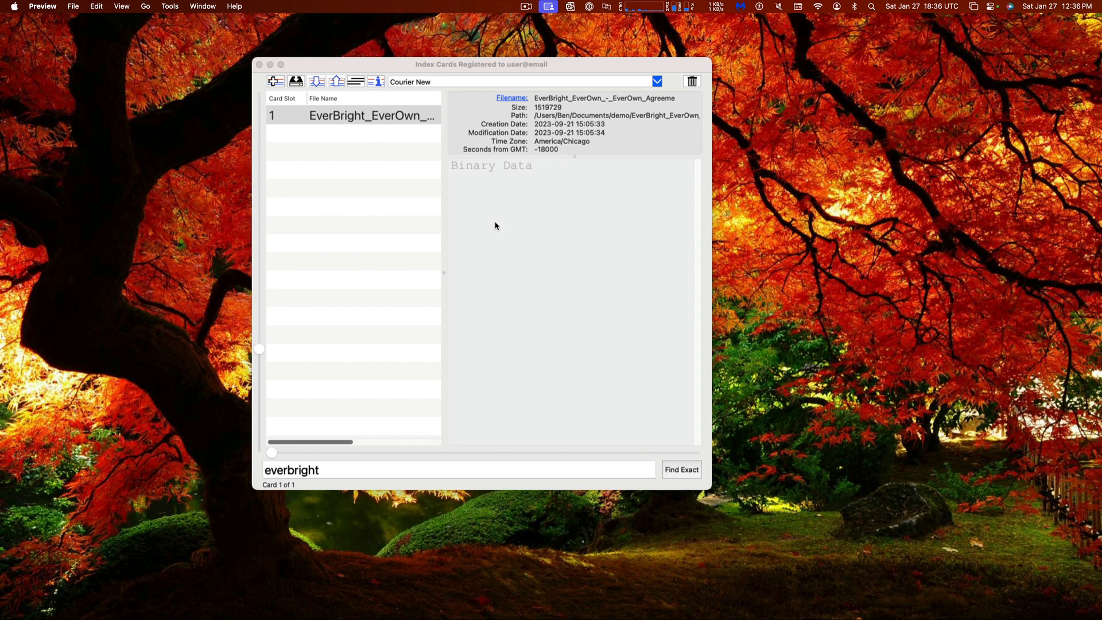
Clear the 'everbright' search to list all 12 cards again, then enlarge and move the window
left_click(334, 468)
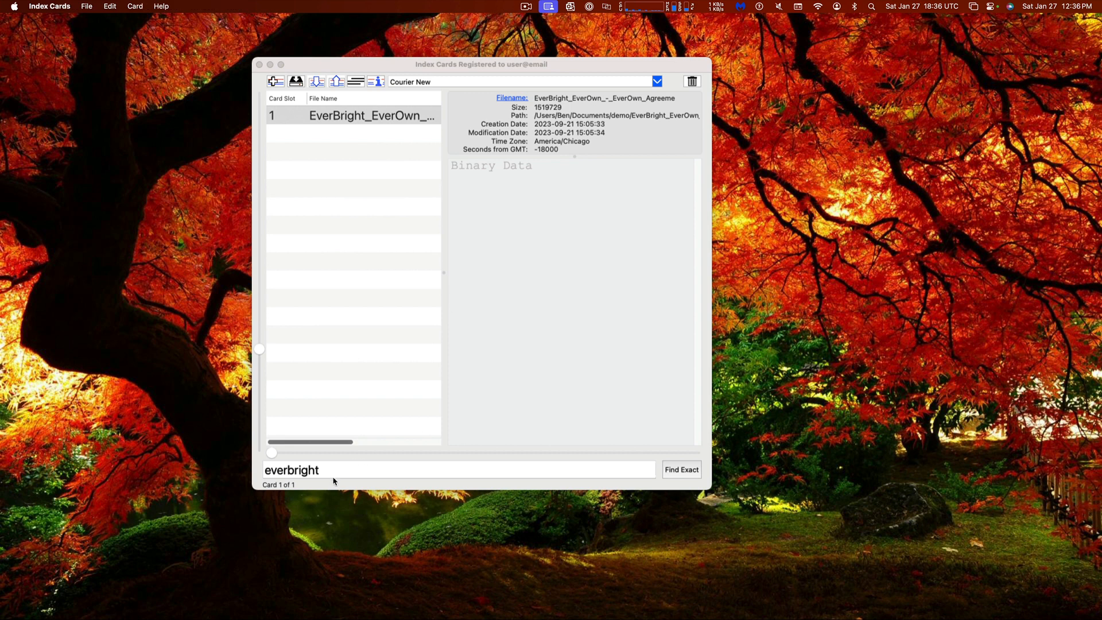
key("BackSpace")
key("BackSpace")
key("BackSpace")
key("BackSpace")
key("BackSpace")
key("BackSpace")
key("BackSpace")
key("BackSpace")
key("BackSpace")
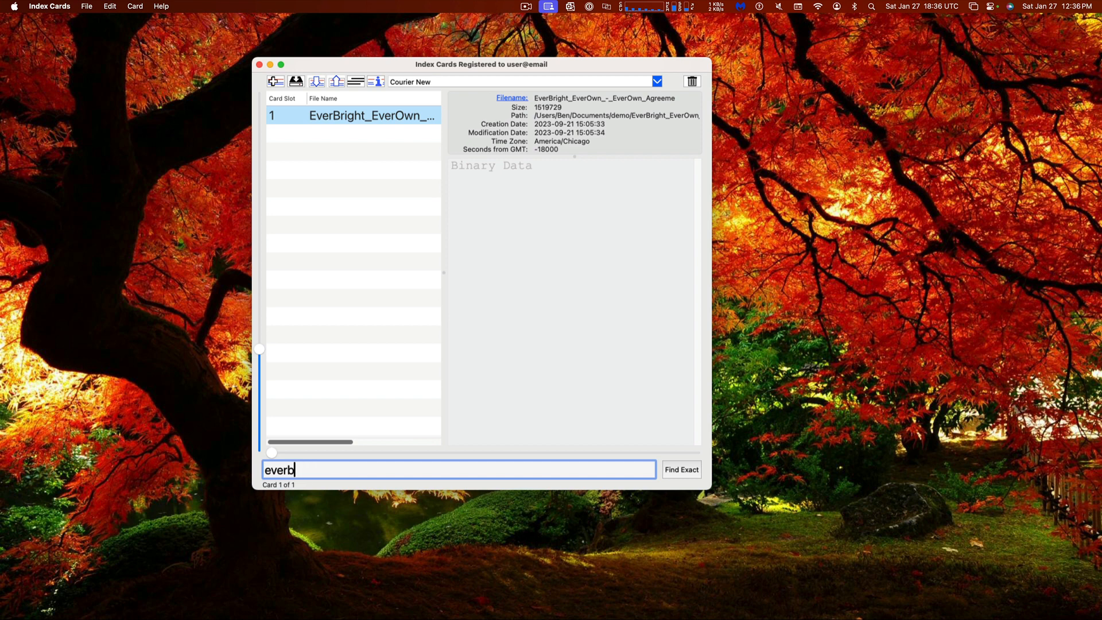
key("BackSpace")
key("Return")
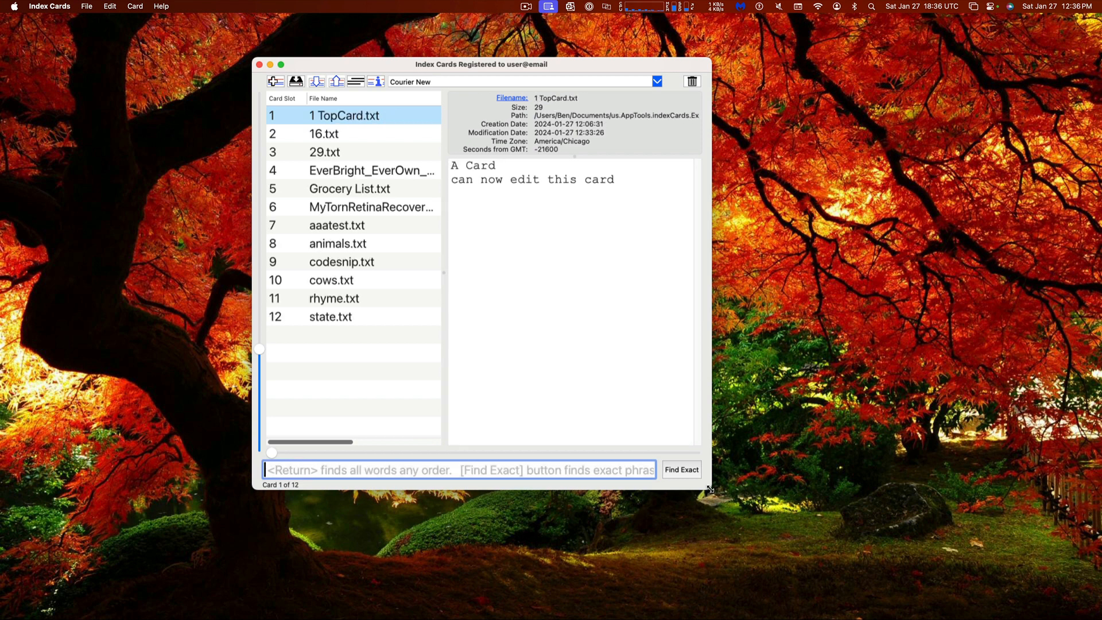
left_click_drag(711, 489, 788, 555)
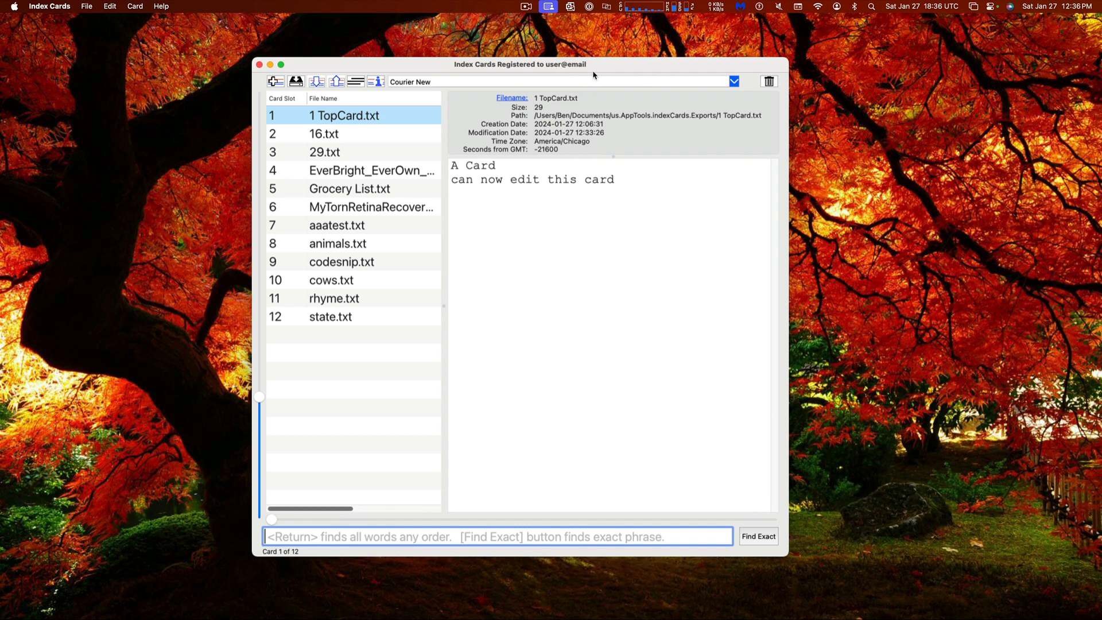
left_click_drag(595, 69, 557, 42)
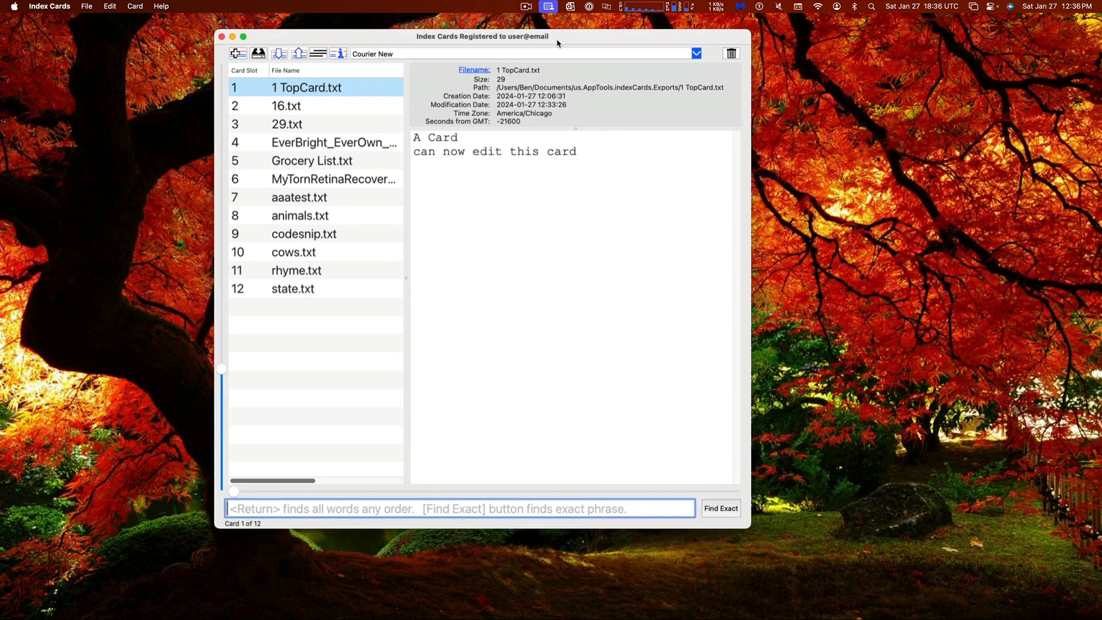
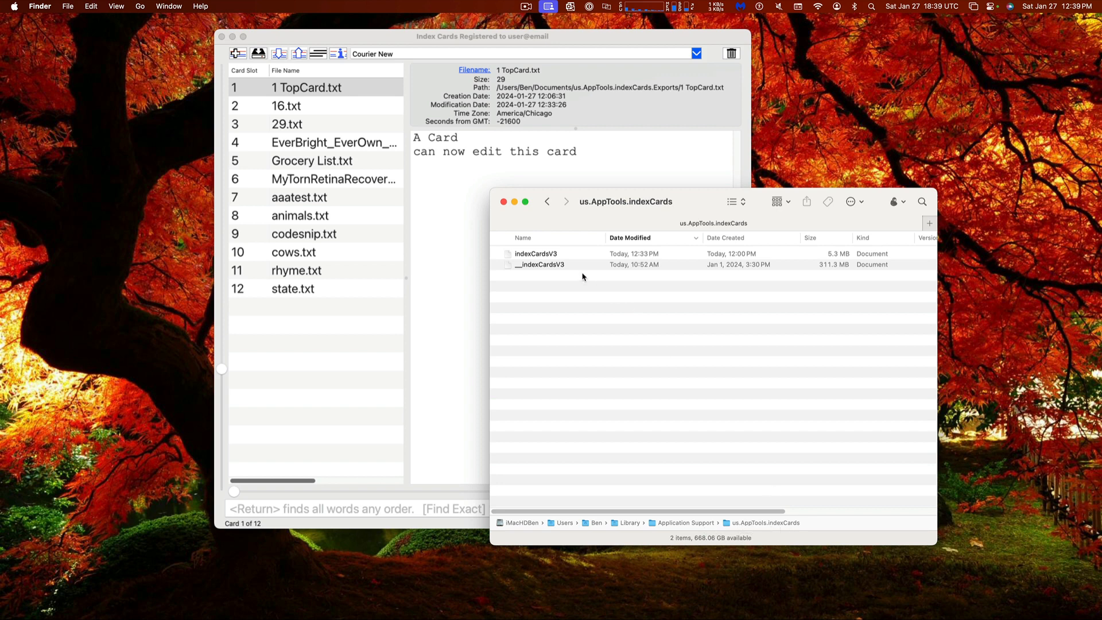
Inspect the indexCardsV3 and __indexCardsV3 files in the support folder, then clear the selection
left_click(556, 255)
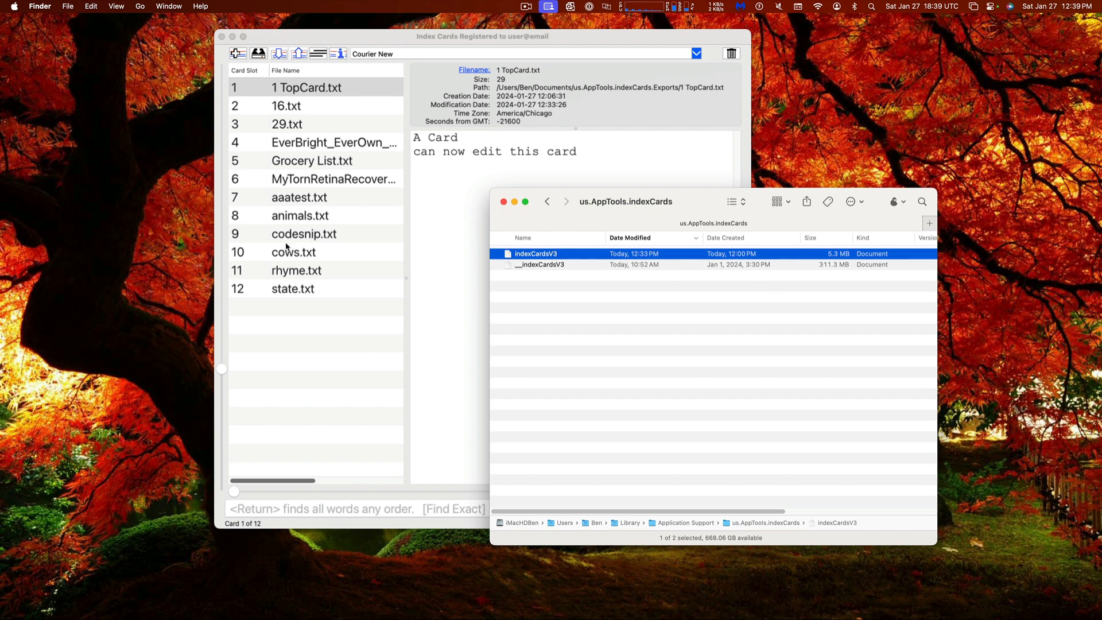
left_click(544, 265)
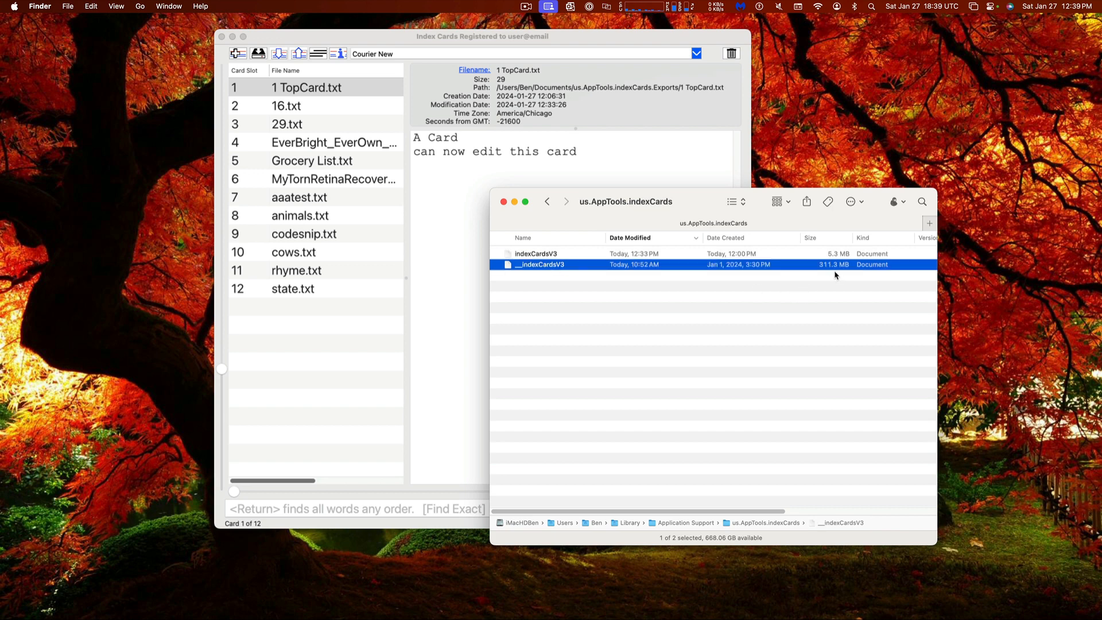
left_click(583, 255)
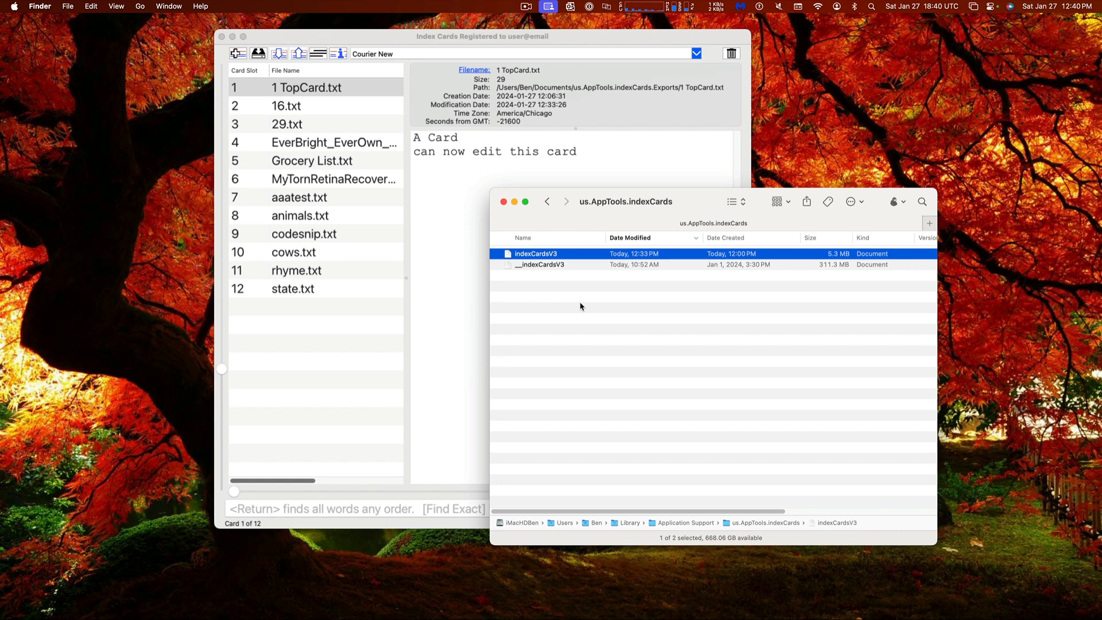
left_click_drag(699, 198, 676, 231)
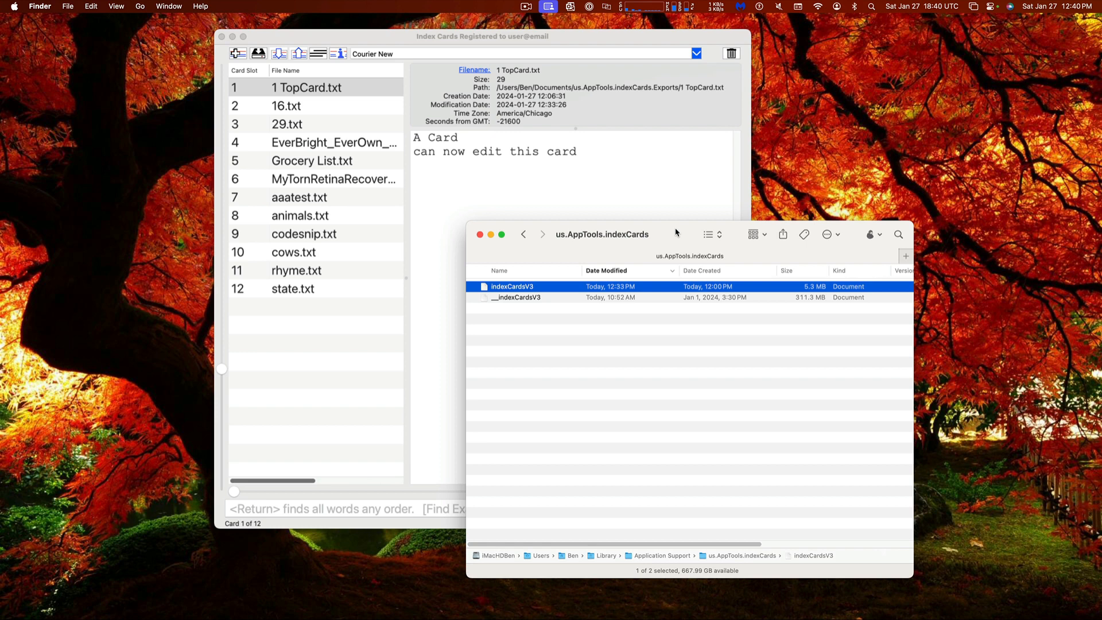
left_click(653, 342)
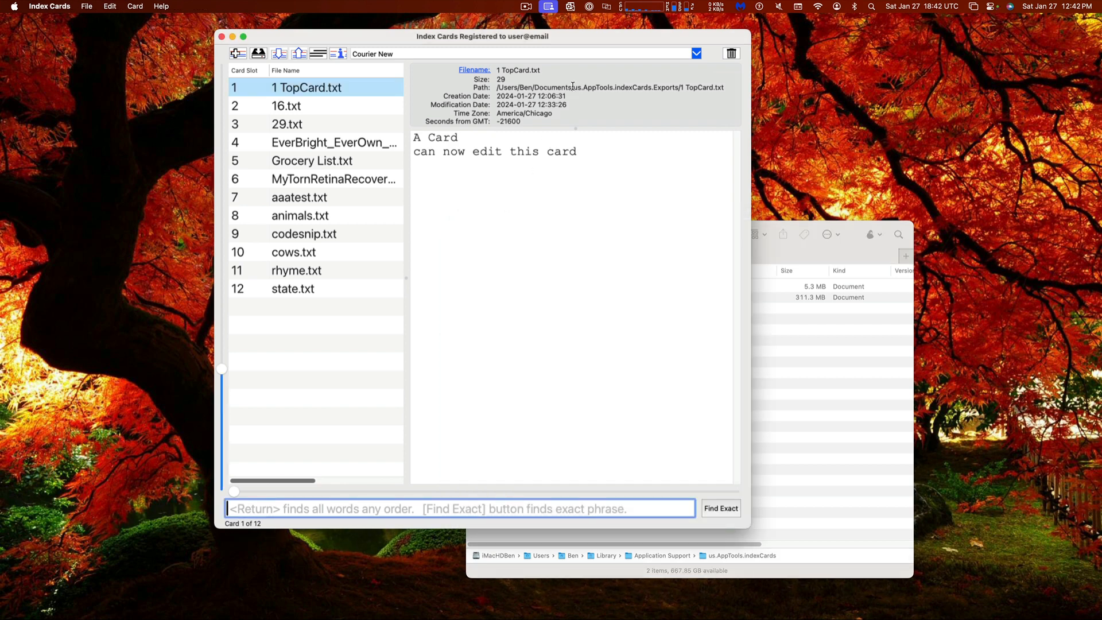
Place the us.AppTools.indexCards.Exports folder beside Index Cards and show the rhyme.txt card
left_click_drag(572, 87, 654, 89)
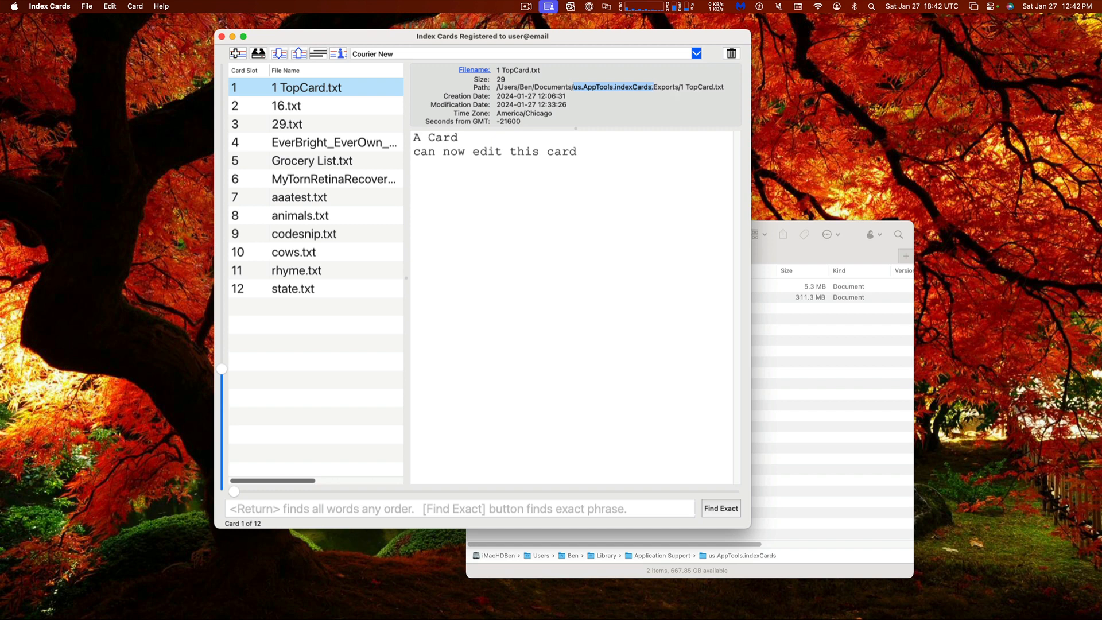
left_click_drag(1101, 177, 764, 154)
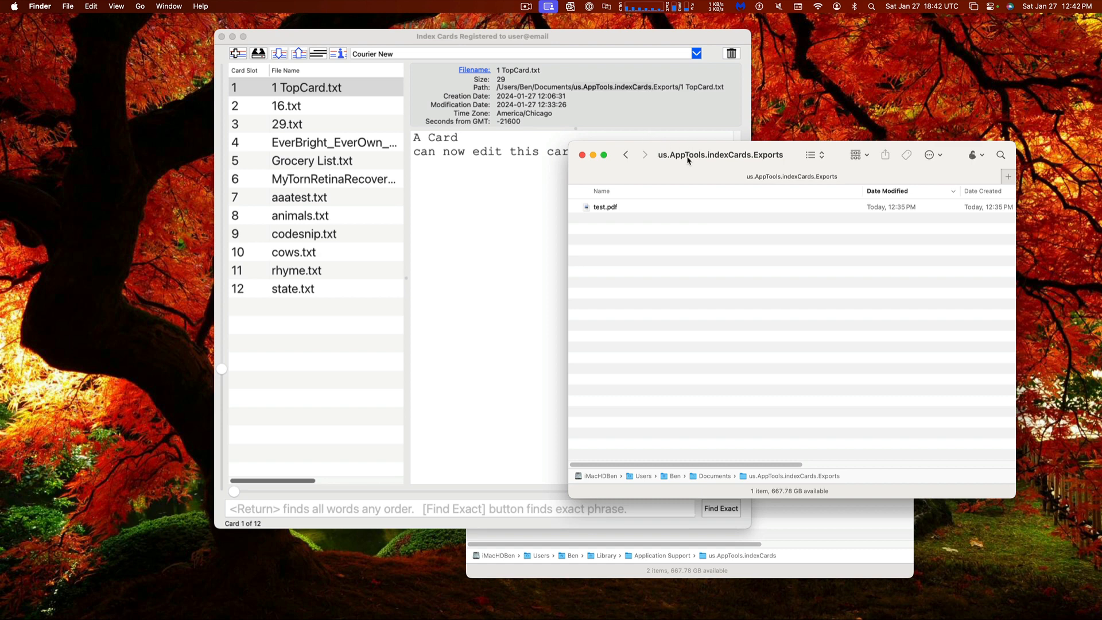
left_click_drag(688, 156, 744, 147)
left_click_drag(639, 40, 500, 36)
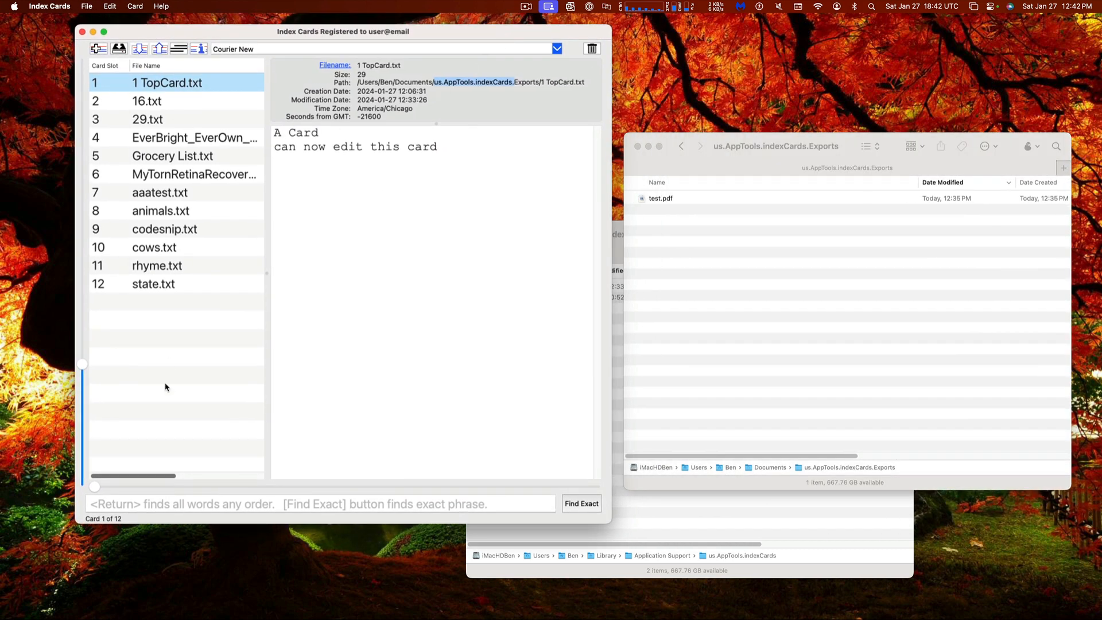
left_click(168, 266)
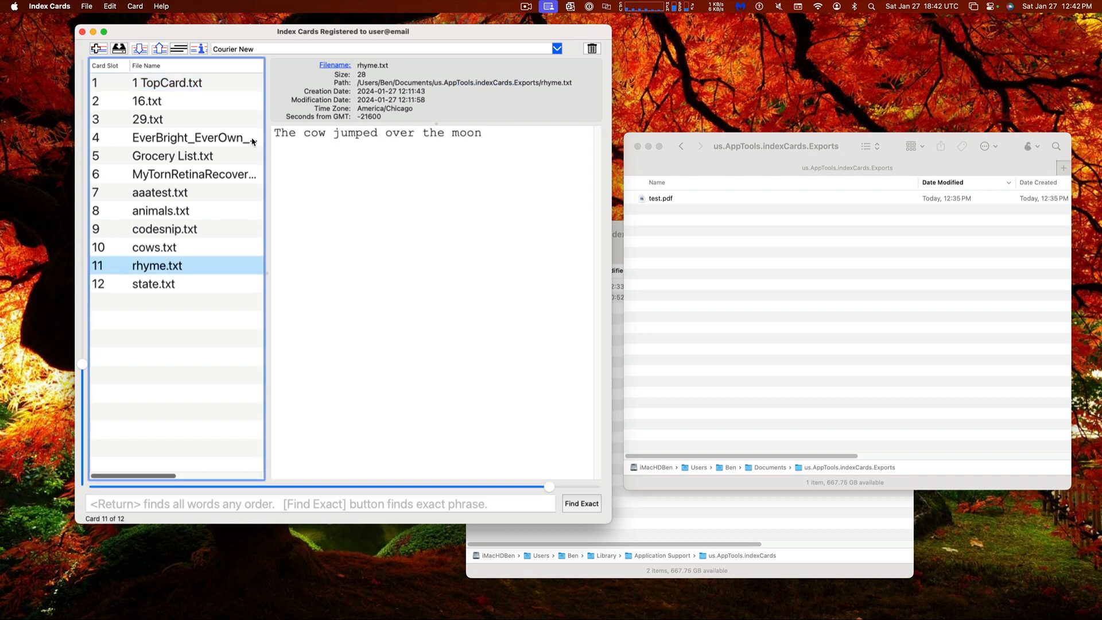
Export the rhyme.txt card to the Exports folder and dismiss the completion message
left_click(160, 49)
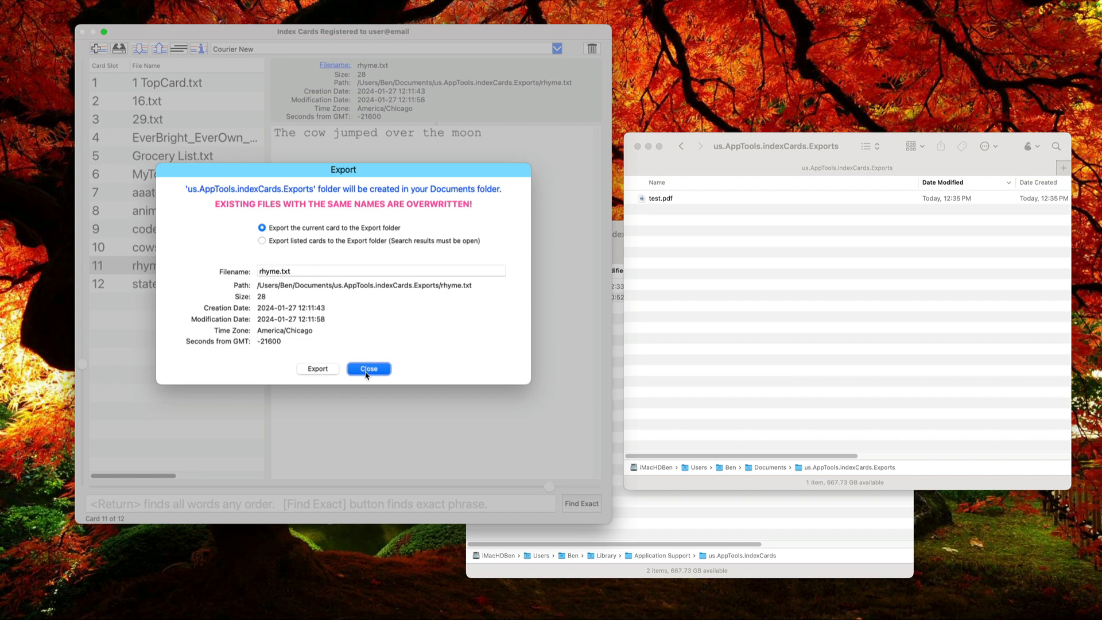
left_click(329, 369)
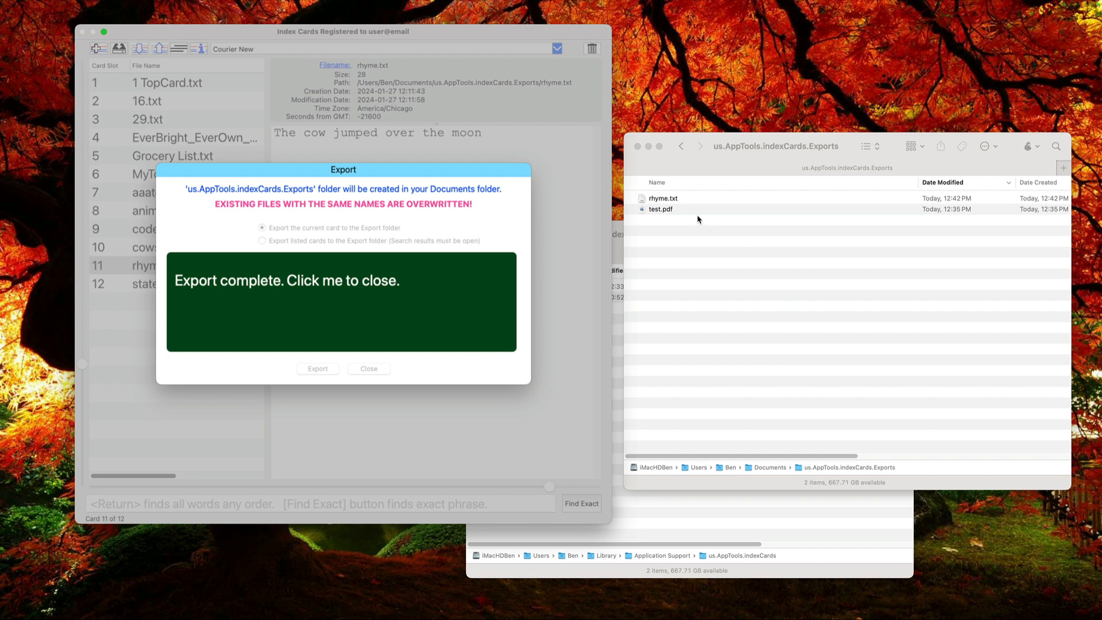
left_click(406, 283)
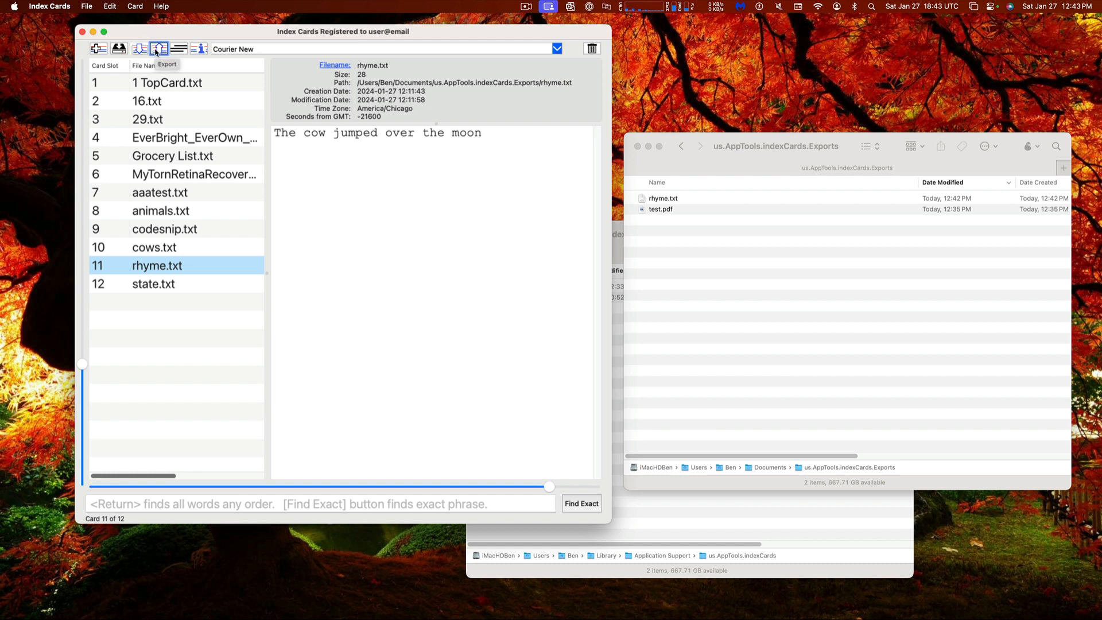
Switch to 1 TopCard.txt and back to rhyme.txt, and reopen the Export options
left_click(172, 82)
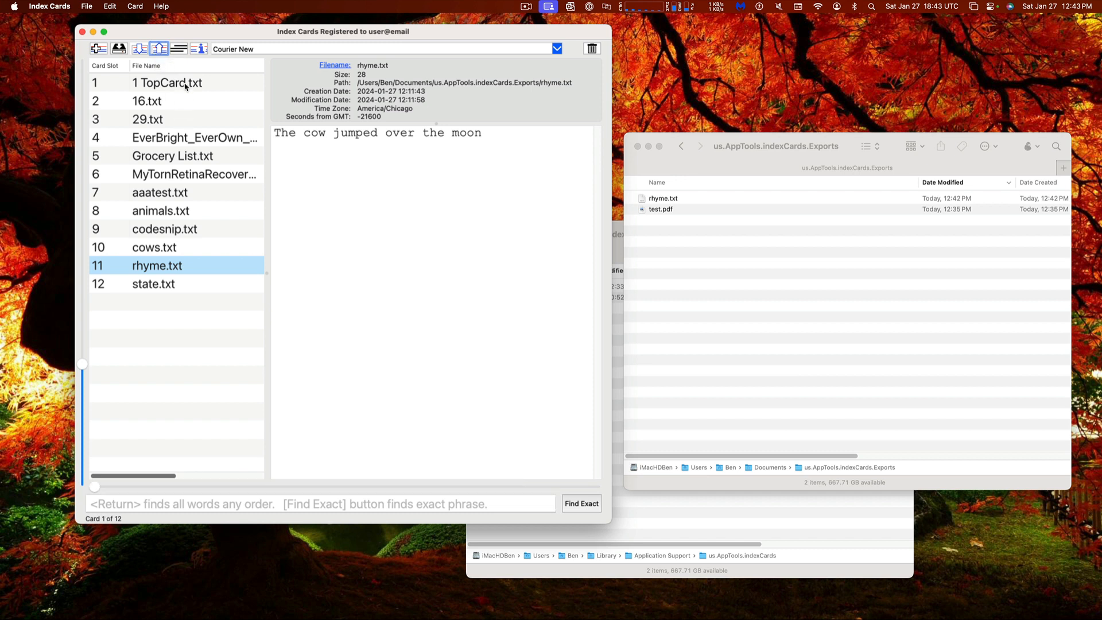
left_click(188, 265)
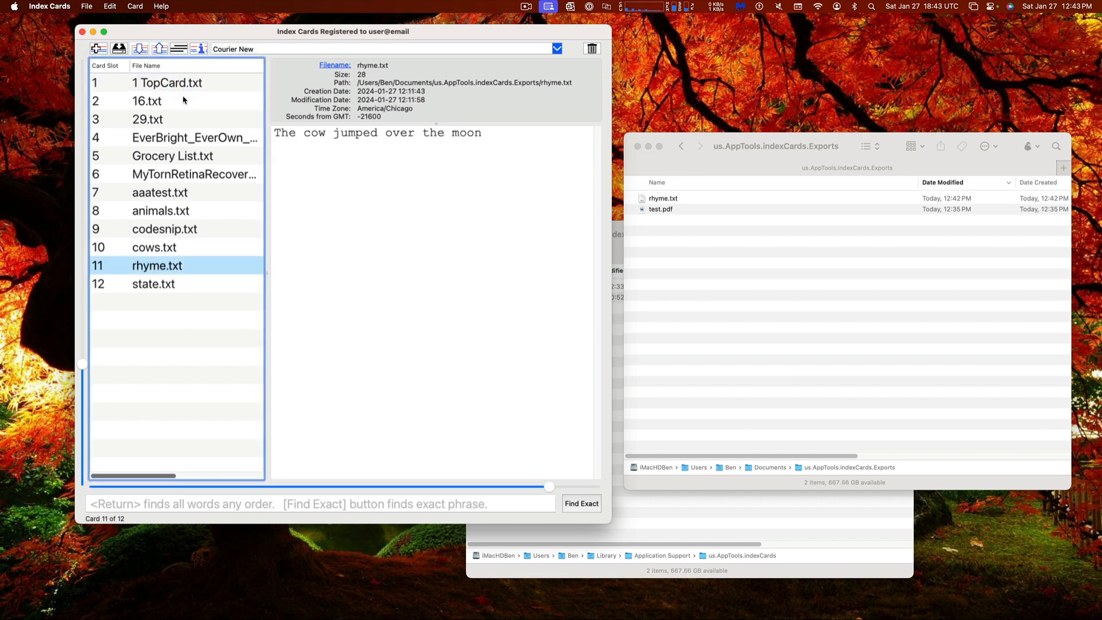
left_click(161, 49)
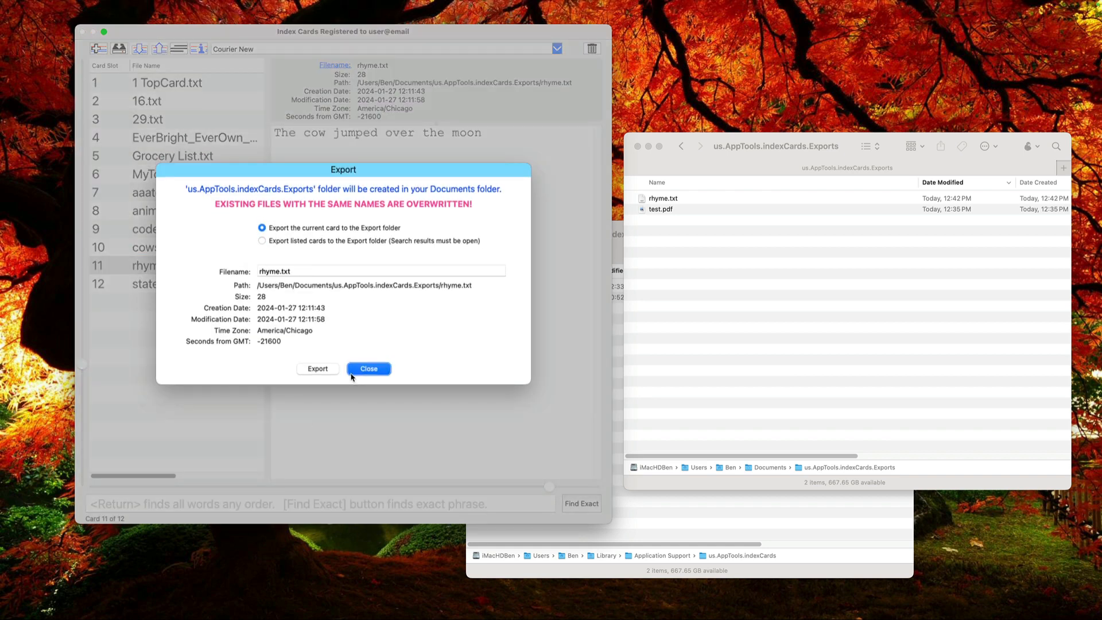
left_click(368, 370)
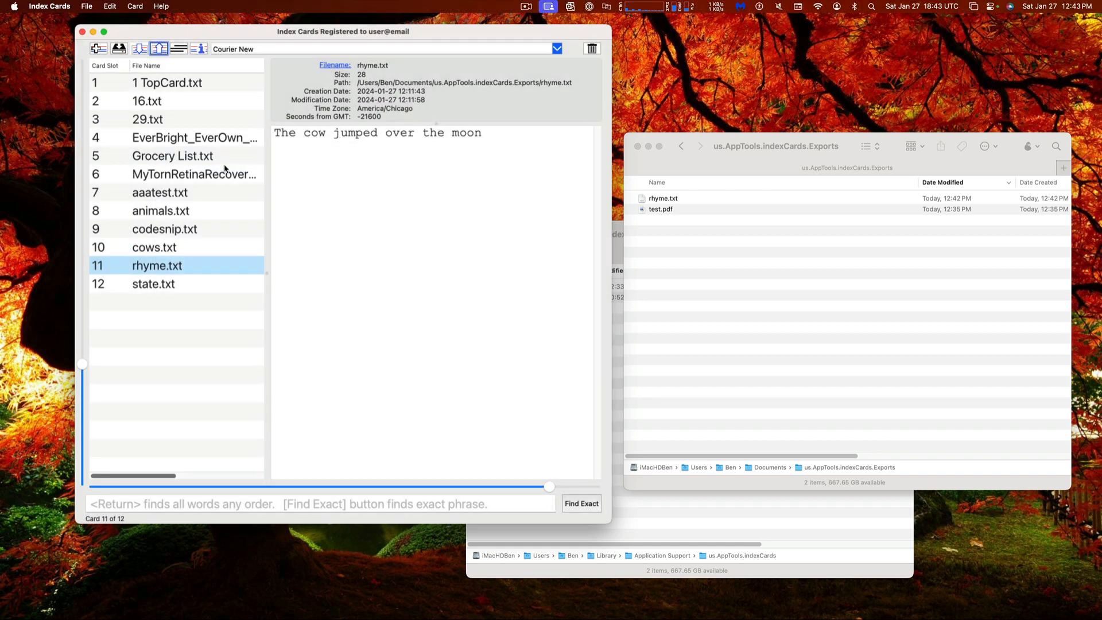
left_click(157, 50)
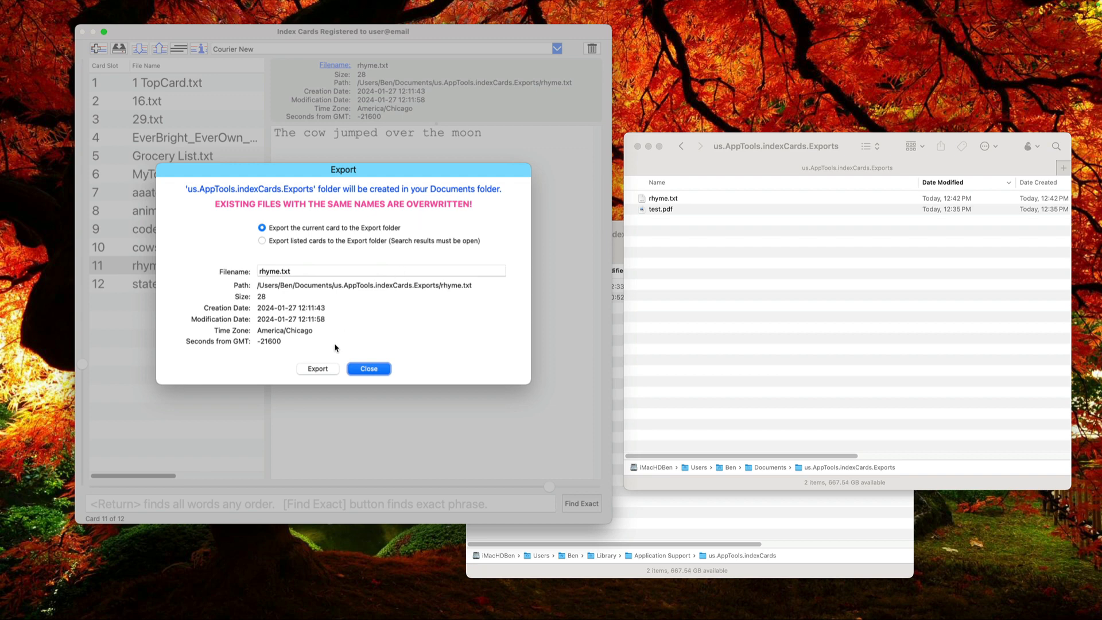
Export all listed cards to the Export folder and dismiss the completion message
left_click(281, 241)
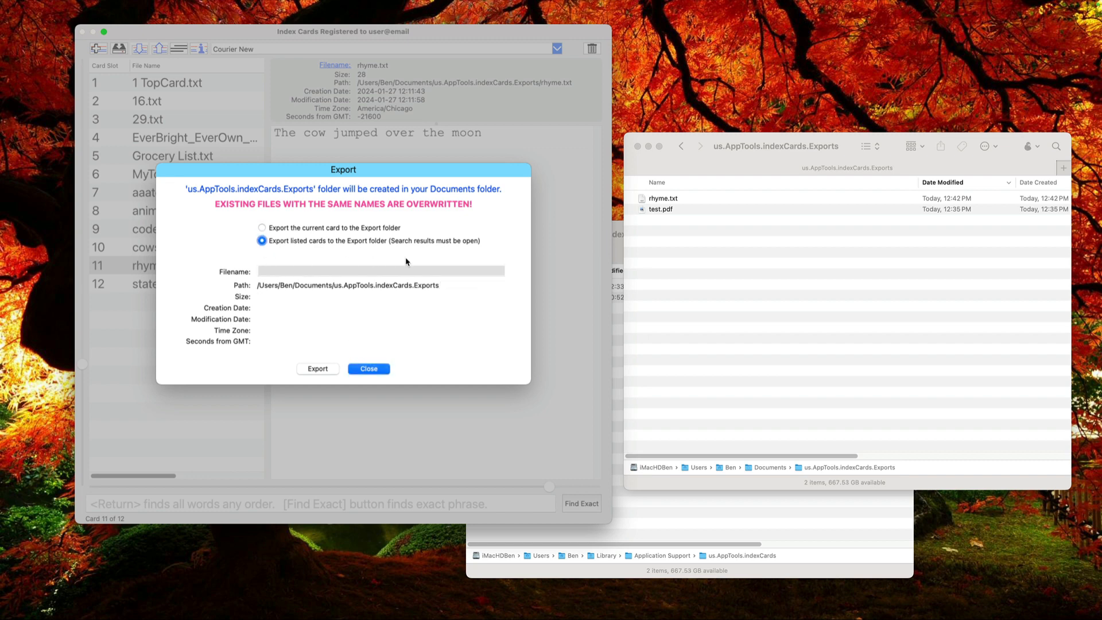
left_click(318, 368)
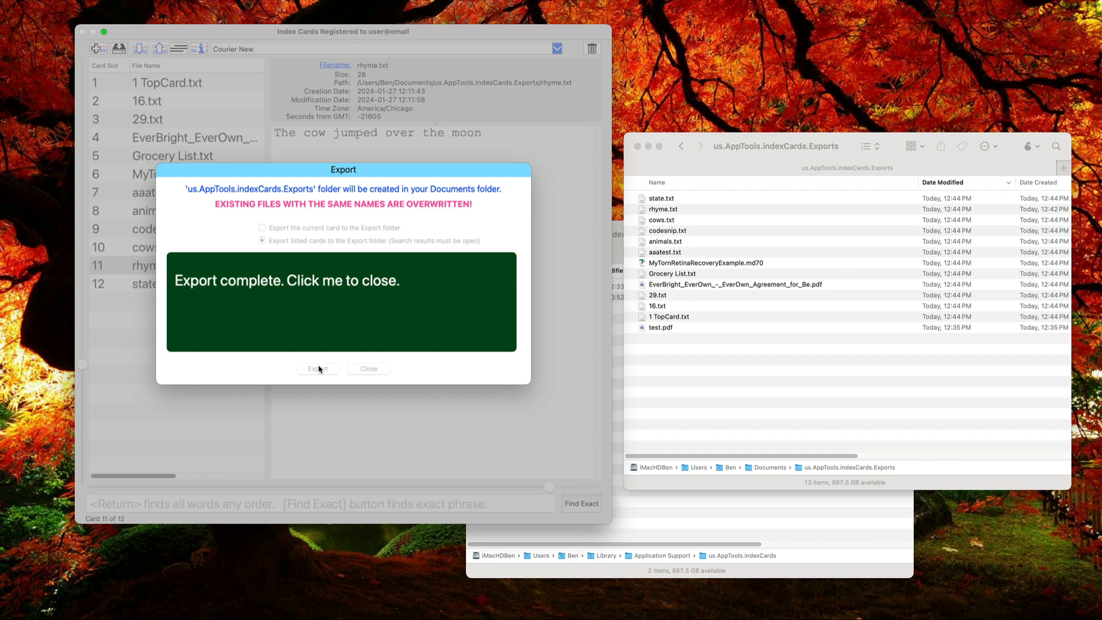
left_click(396, 306)
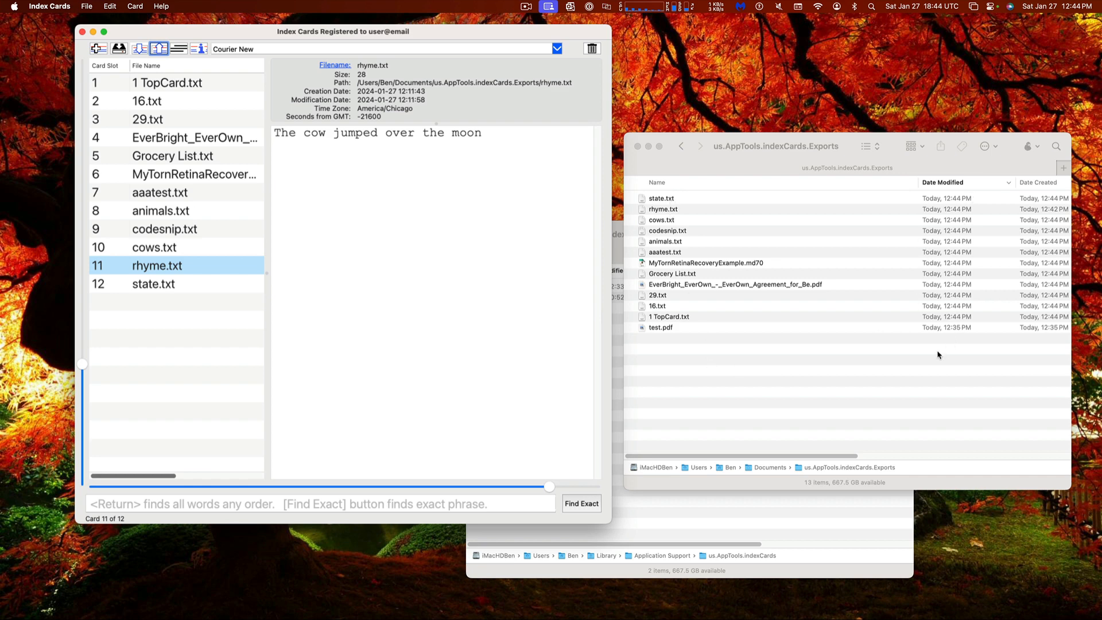
Narrow the Name column to reveal Size and Kind, and rearrange the Finder and Index Cards windows
left_click(918, 182)
left_click_drag(918, 183, 795, 164)
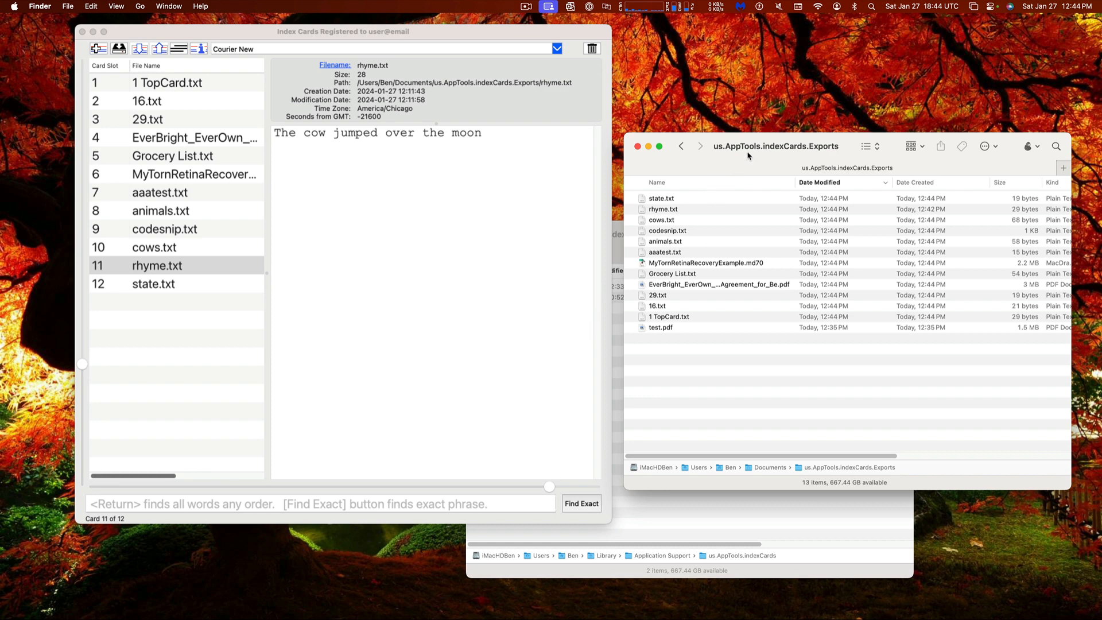
left_click_drag(748, 151, 770, 105)
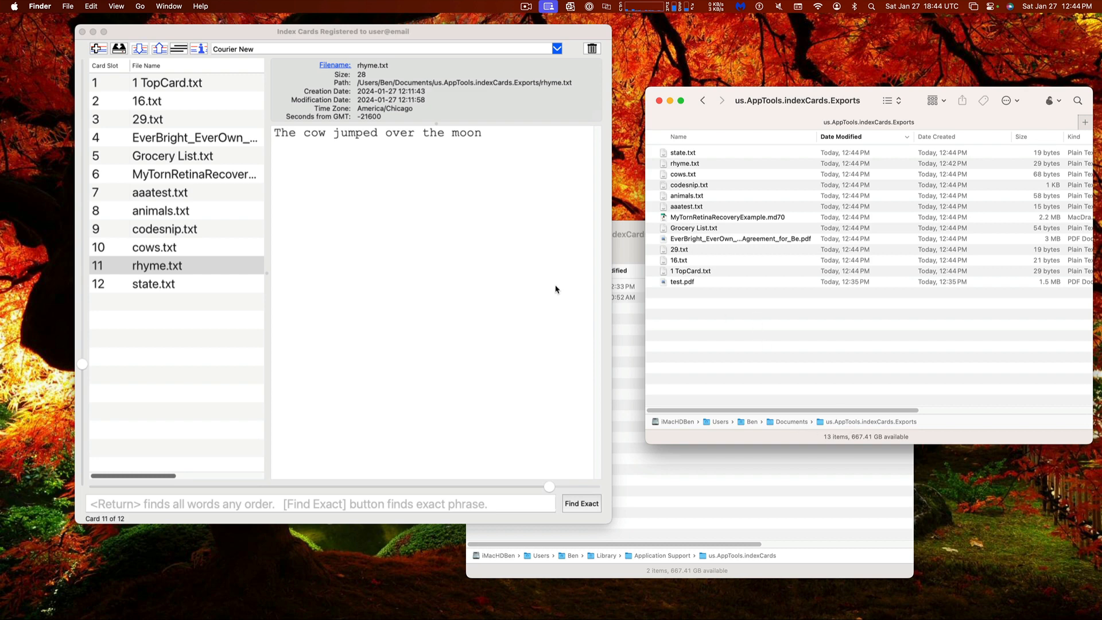
left_click(484, 264)
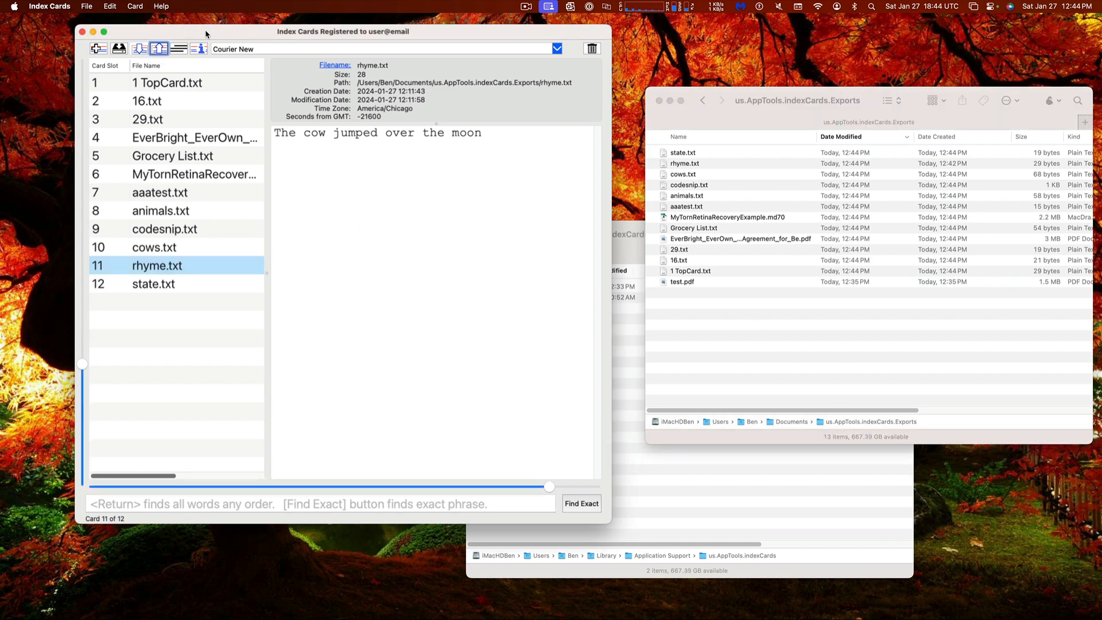
left_click_drag(205, 29, 355, 51)
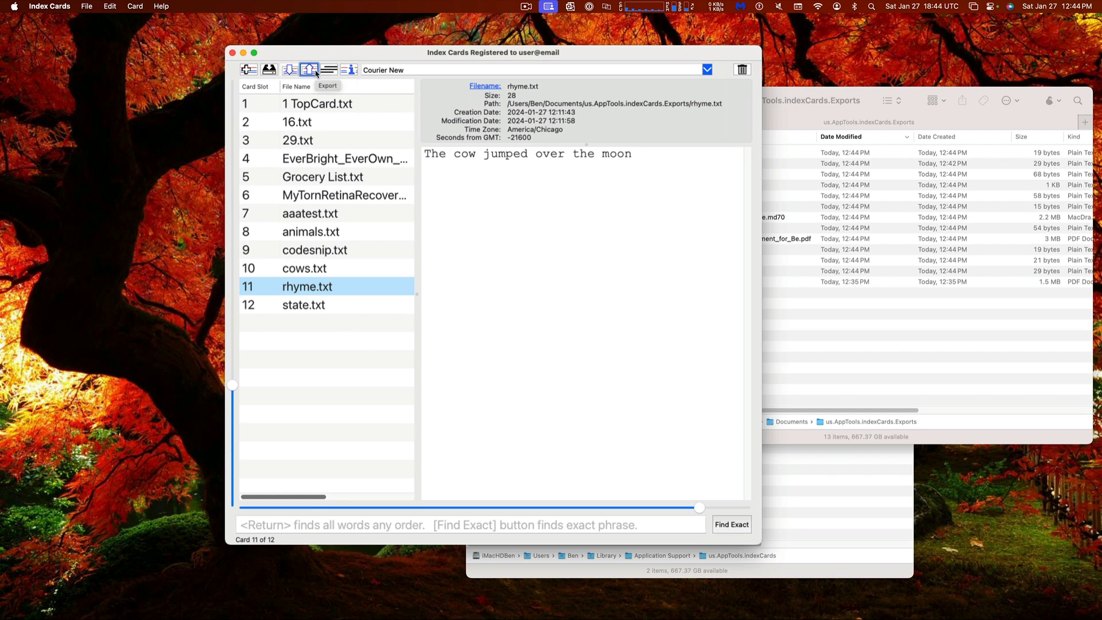
Fill the state.txt card with 'The cow jumped over the moon' repeated 33 times and save it at 924 bytes
left_click_drag(645, 162, 485, 120)
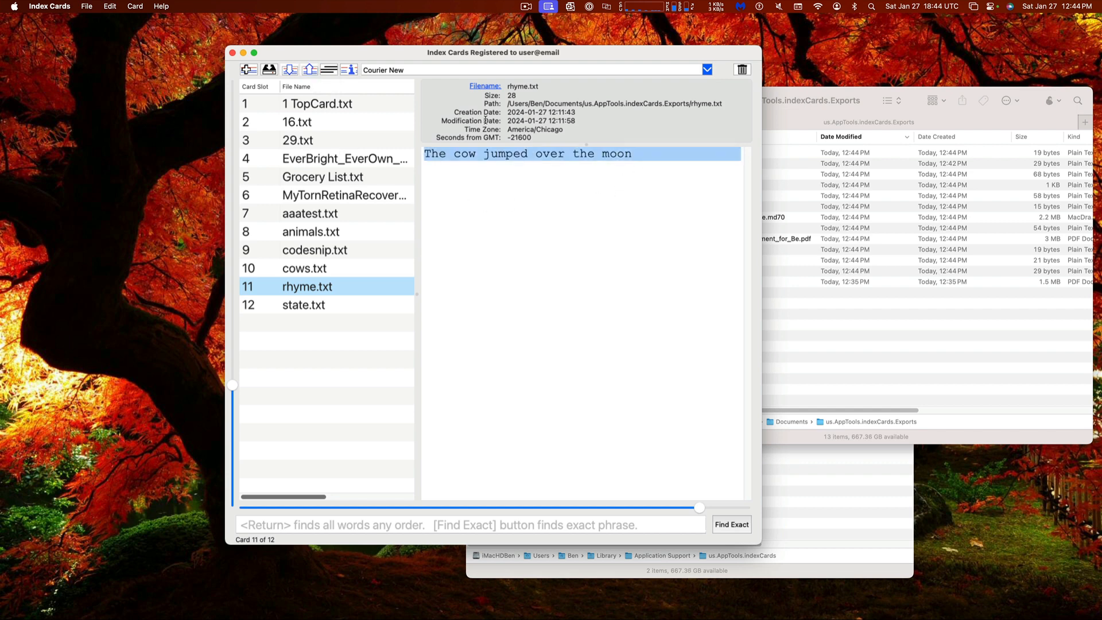
key("Left")
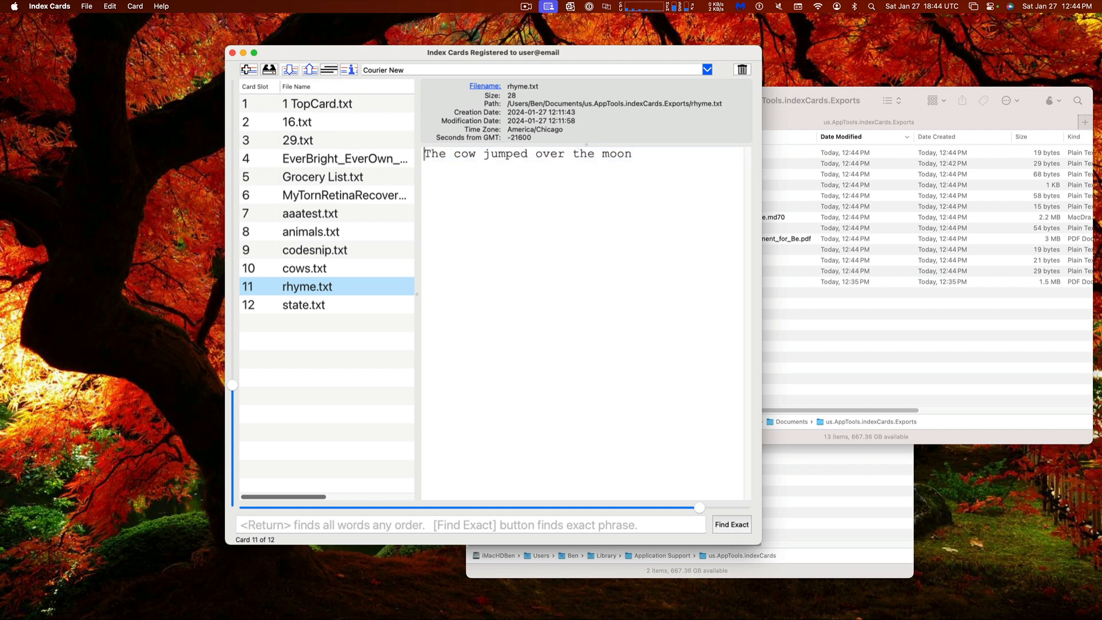
key("super+a")
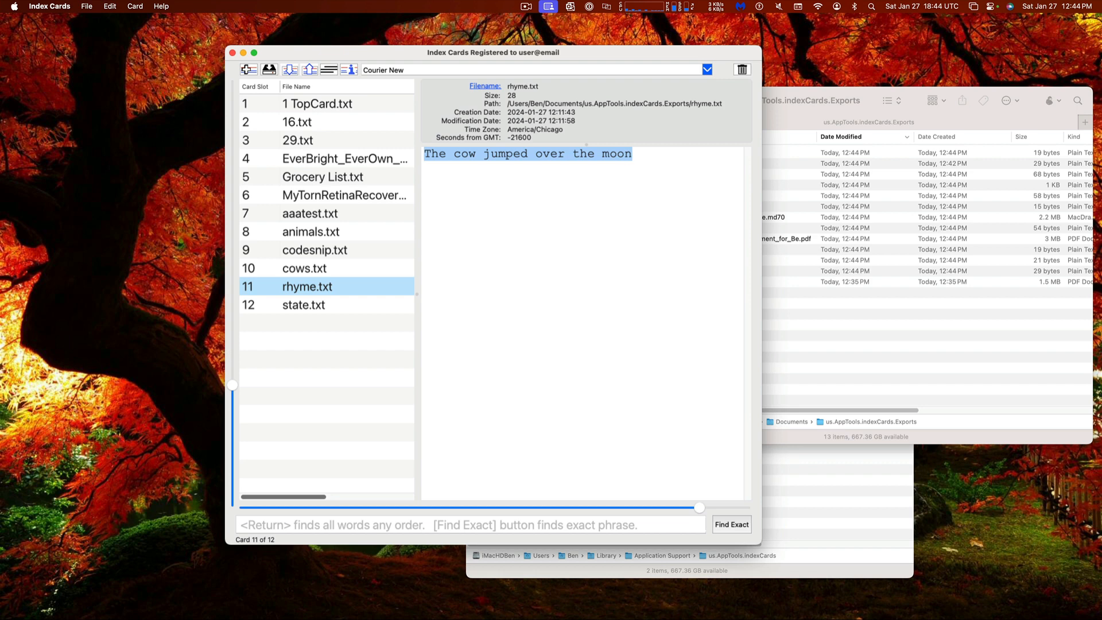
key("super+v")
key("super+v")
key("super+v")
key("super+v")
key("super+v")
key("super+v")
key("super+v")
key("super+v")
key("super+v")
key("super+v")
key("super+v")
key("super+v")
key("super+v")
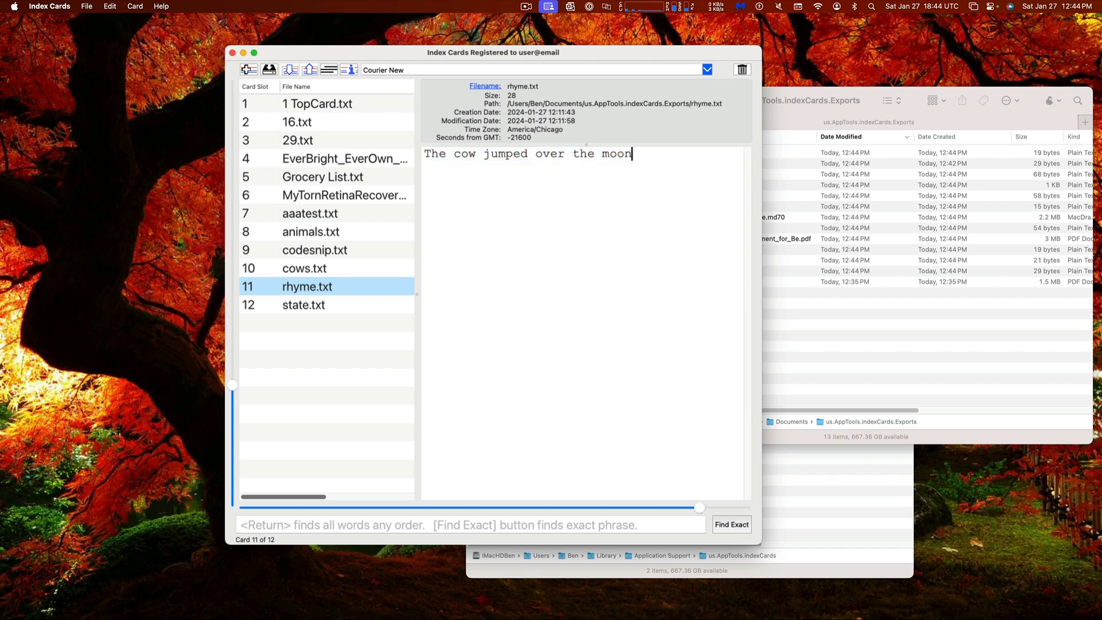
key("super+v")
key("super+v")
key("super+v")
key("super+v")
key("super+v")
key("super+v")
key("super+v")
key("super+v")
key("super+v")
key("super+v")
key("super+v")
key("super+v")
key("super+v")
key("super+v")
key("super+v")
key("super+v")
key("super+v")
key("super+v")
key("super+v")
key("super+v")
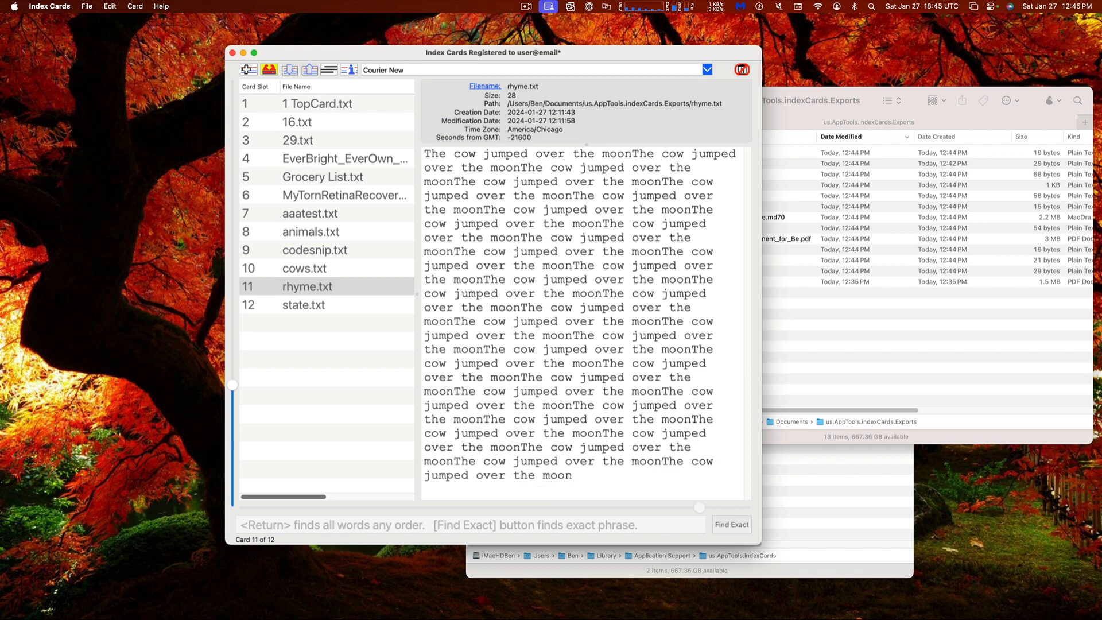
key("super+s")
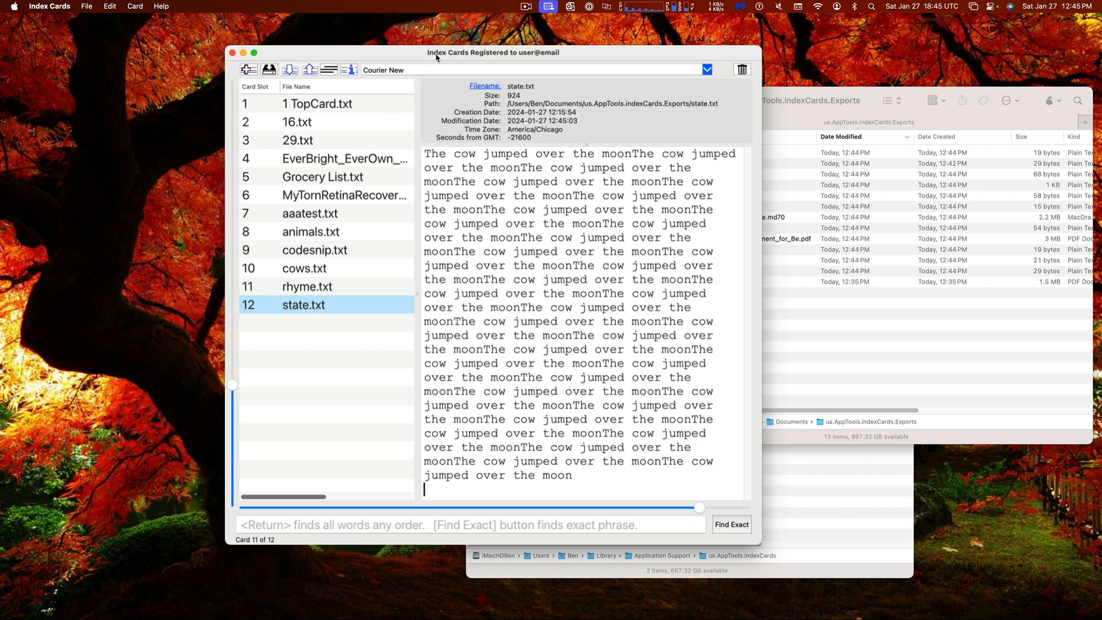
left_click_drag(436, 57, 374, 39)
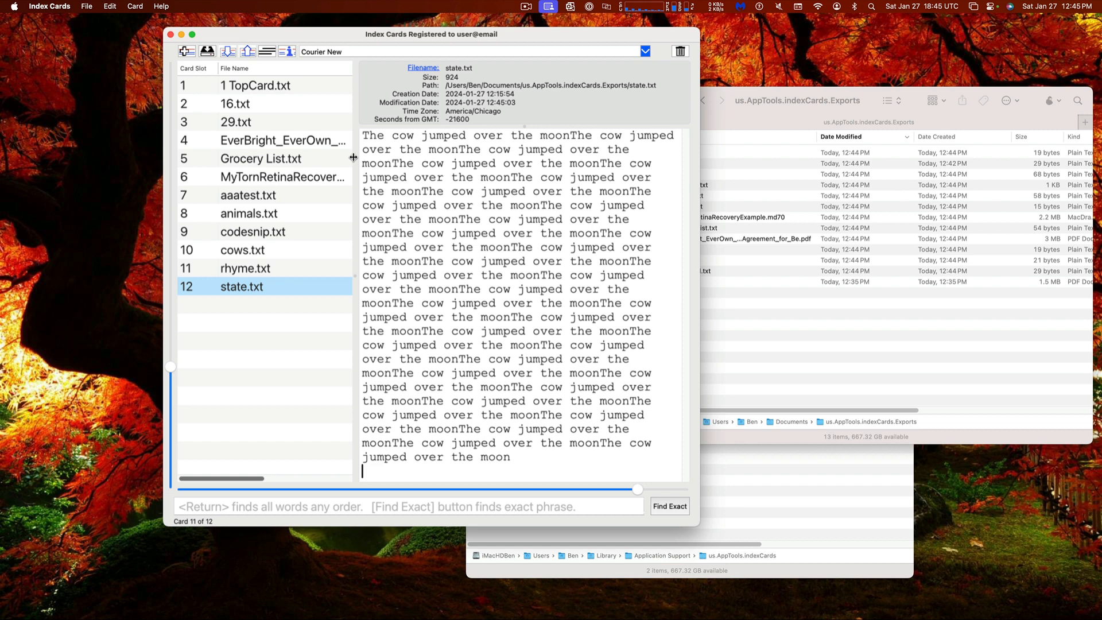
Toggle the card text to no-wrap and back to word wrap, then bring the Index Cards Help window into view
left_click(268, 53)
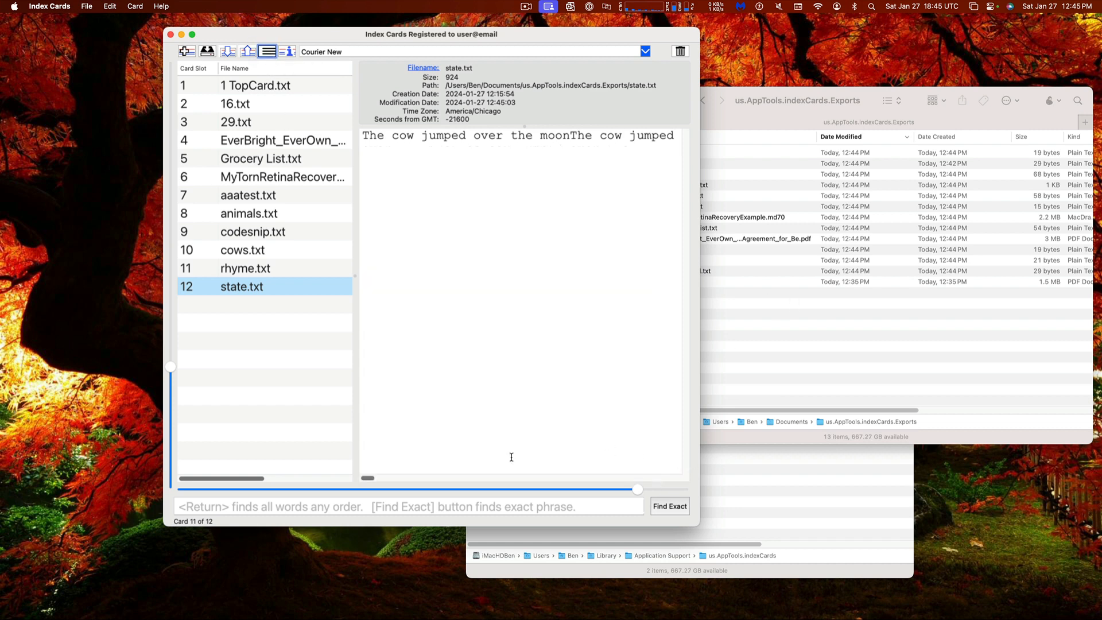
left_click_drag(367, 480, 344, 445)
left_click(266, 53)
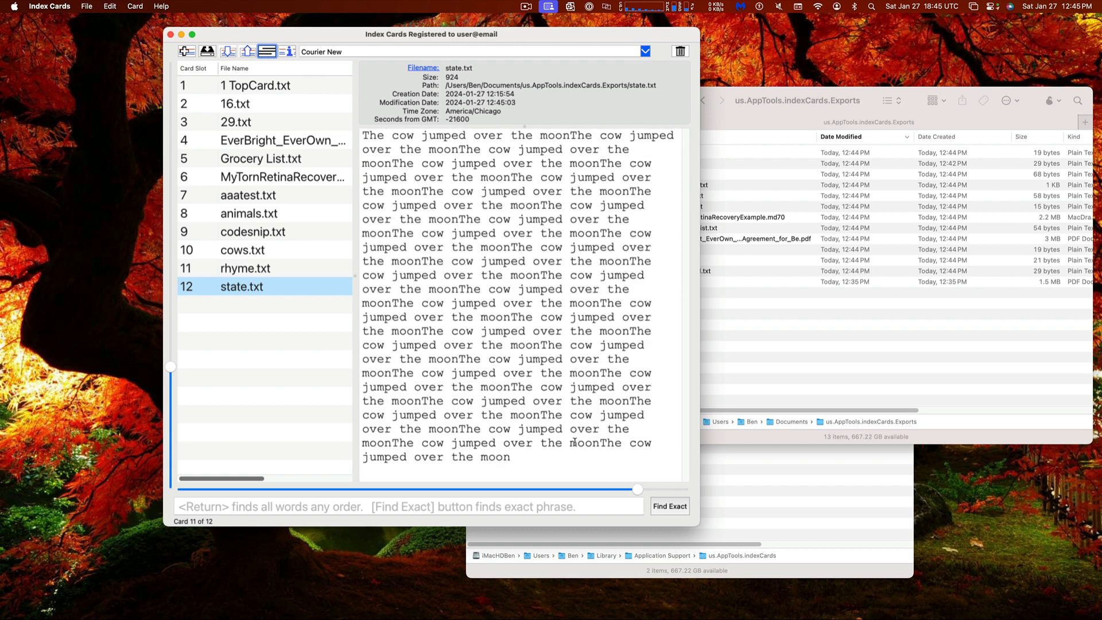
left_click(450, 190)
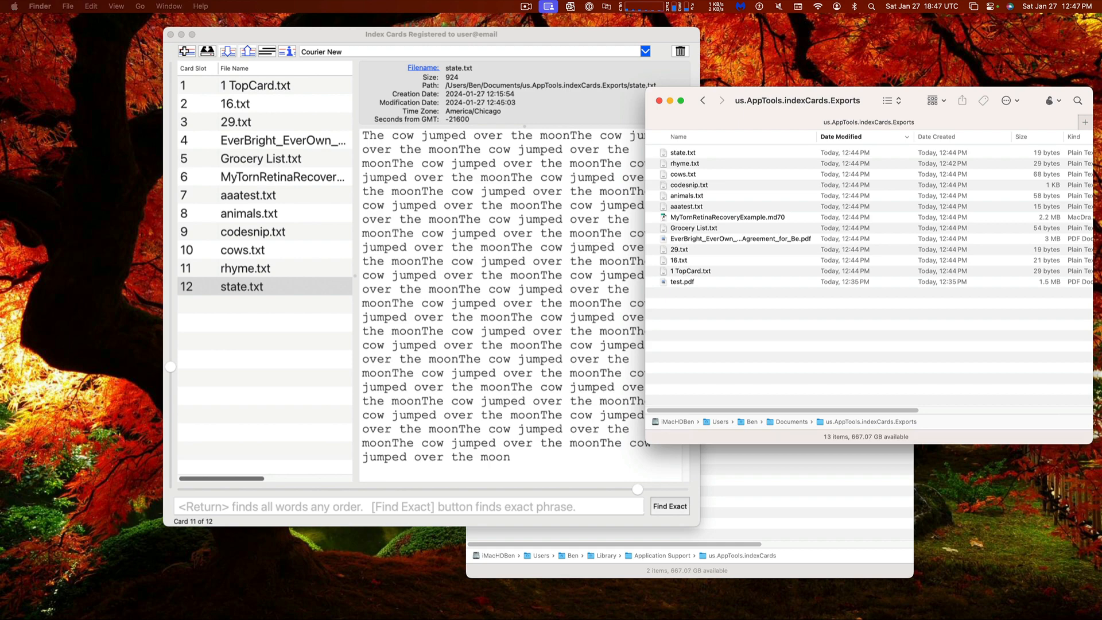
left_click(40, 150)
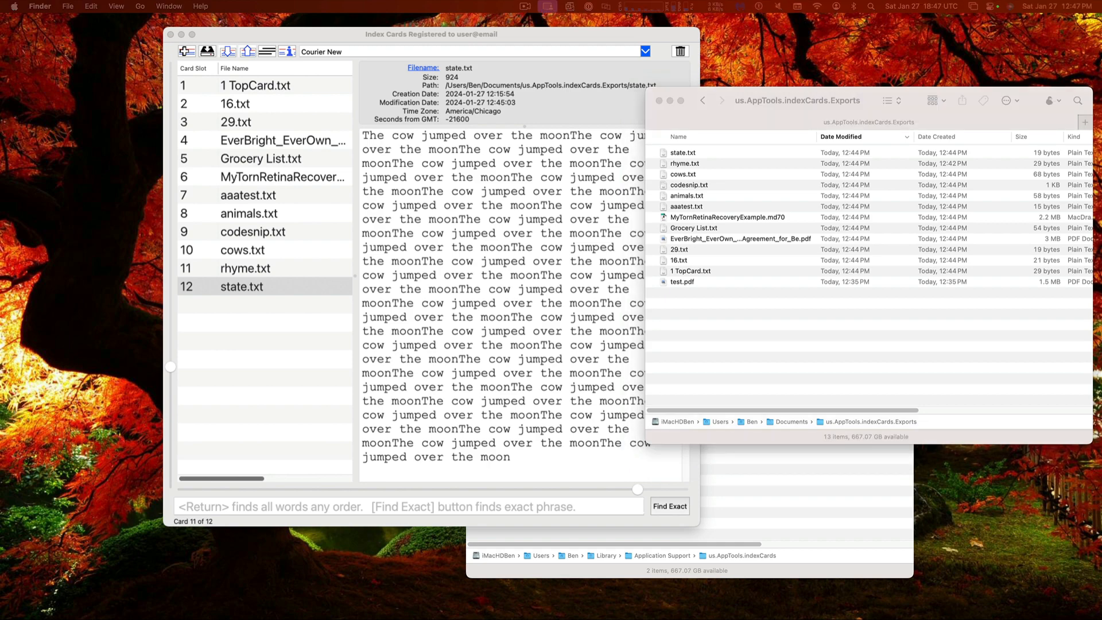
left_click_drag(1, 192, 445, 57)
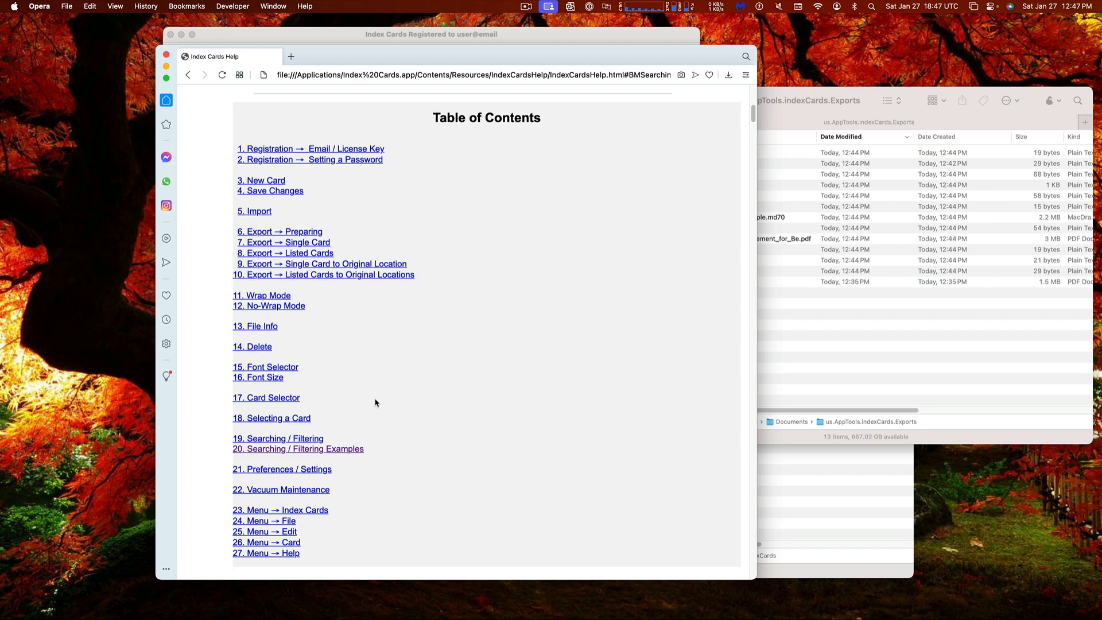
Scroll through the Help table of contents, then hide the Help window
scroll(376, 402, "down", 3)
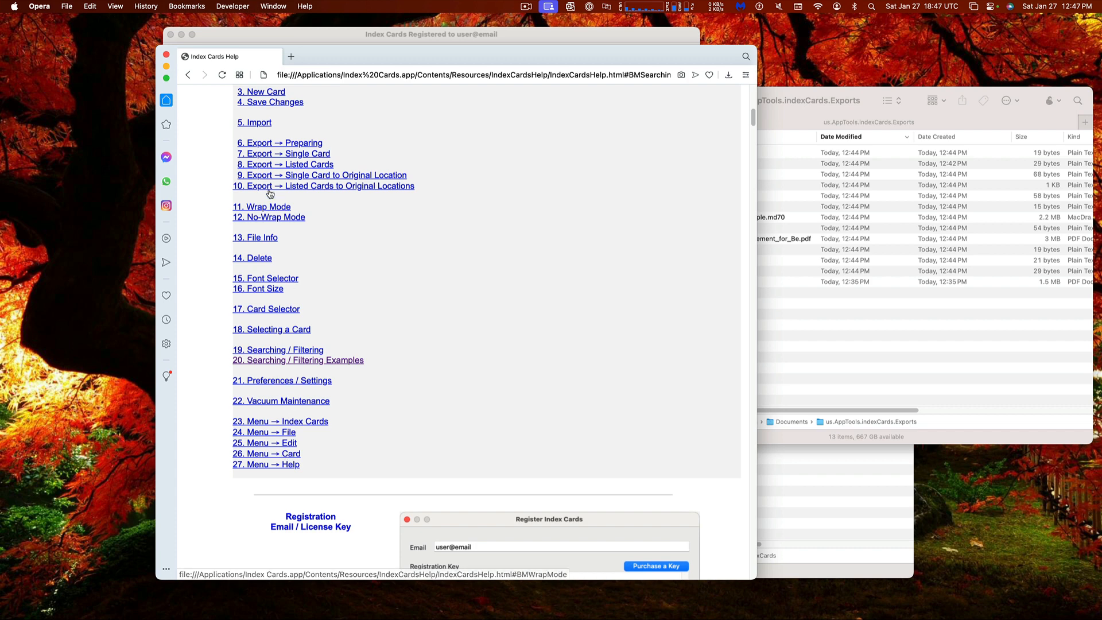
scroll(292, 330, "up", 5)
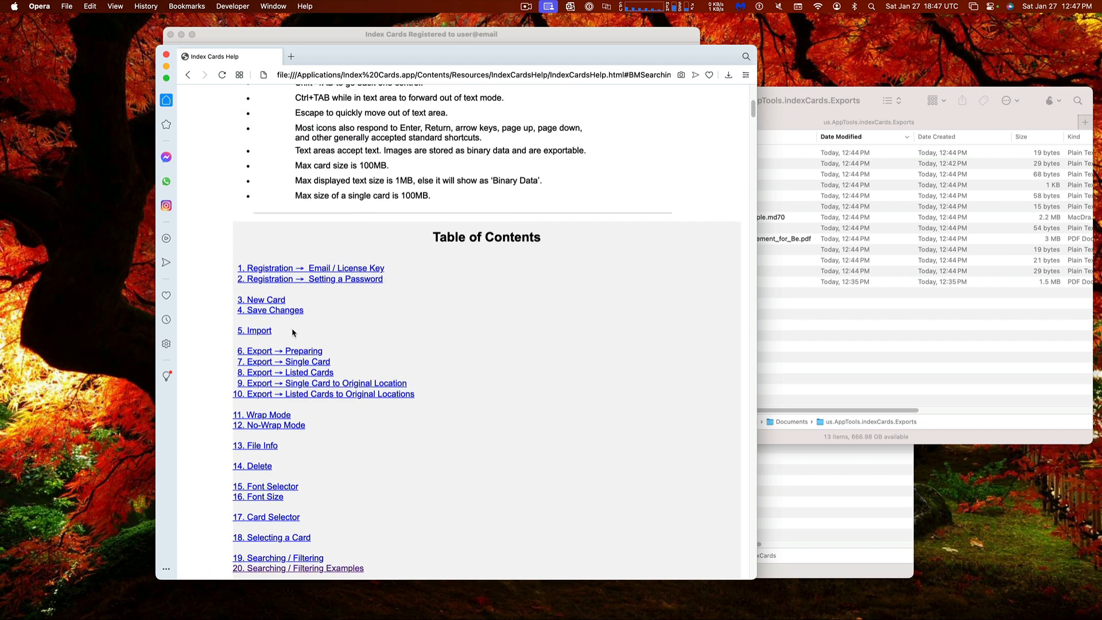
scroll(292, 332, "down", 1)
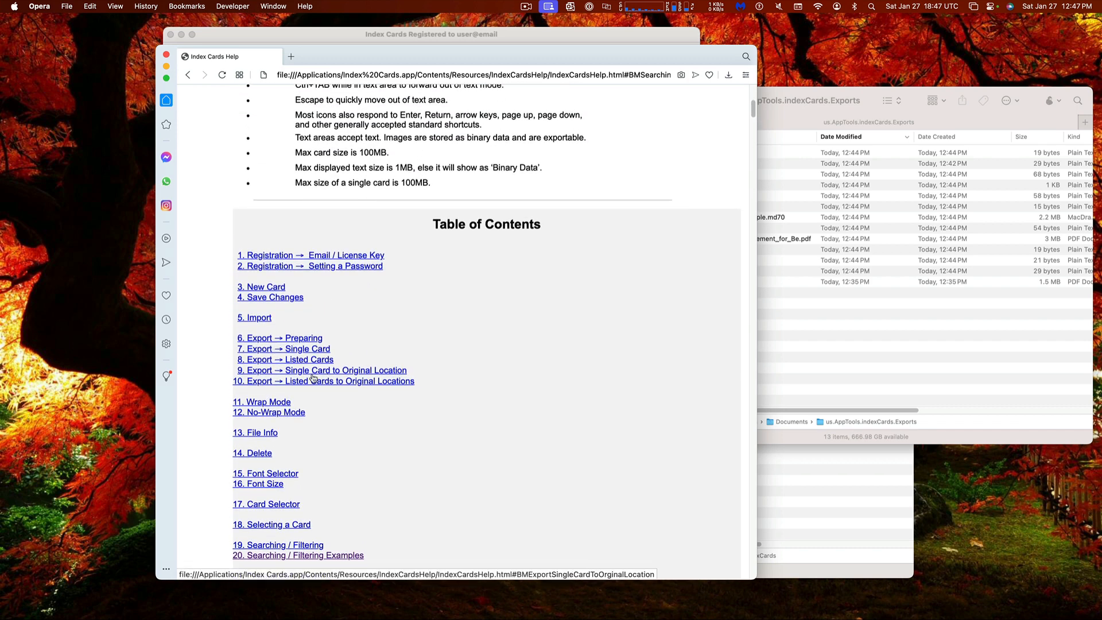
scroll(466, 296, "down", 1)
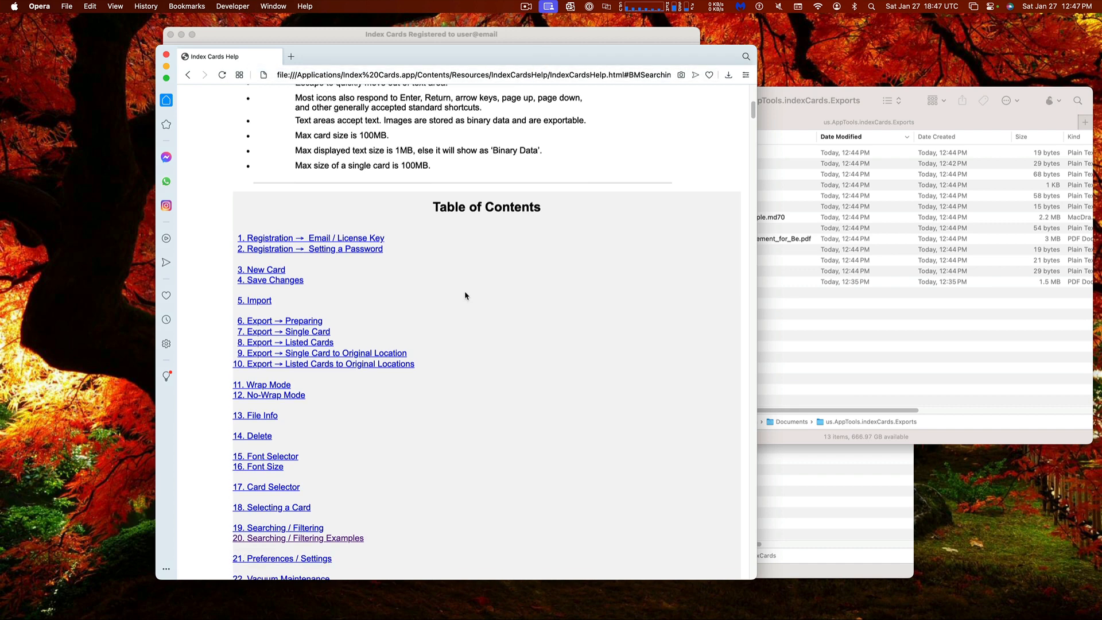
scroll(466, 296, "down", 10)
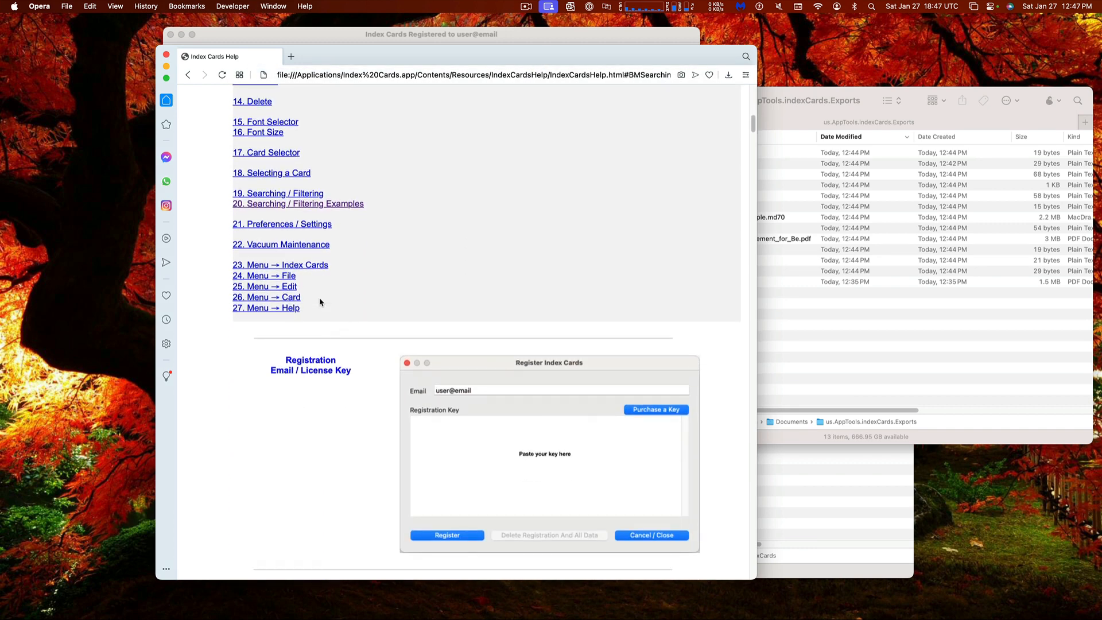
scroll(319, 302, "up", 2)
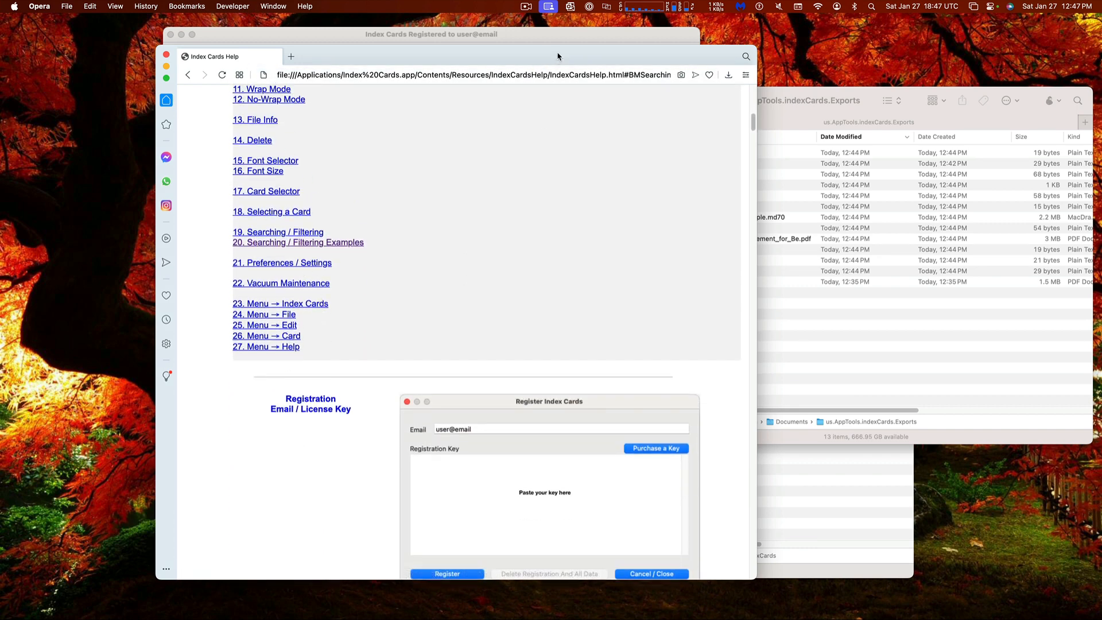
key("super+w")
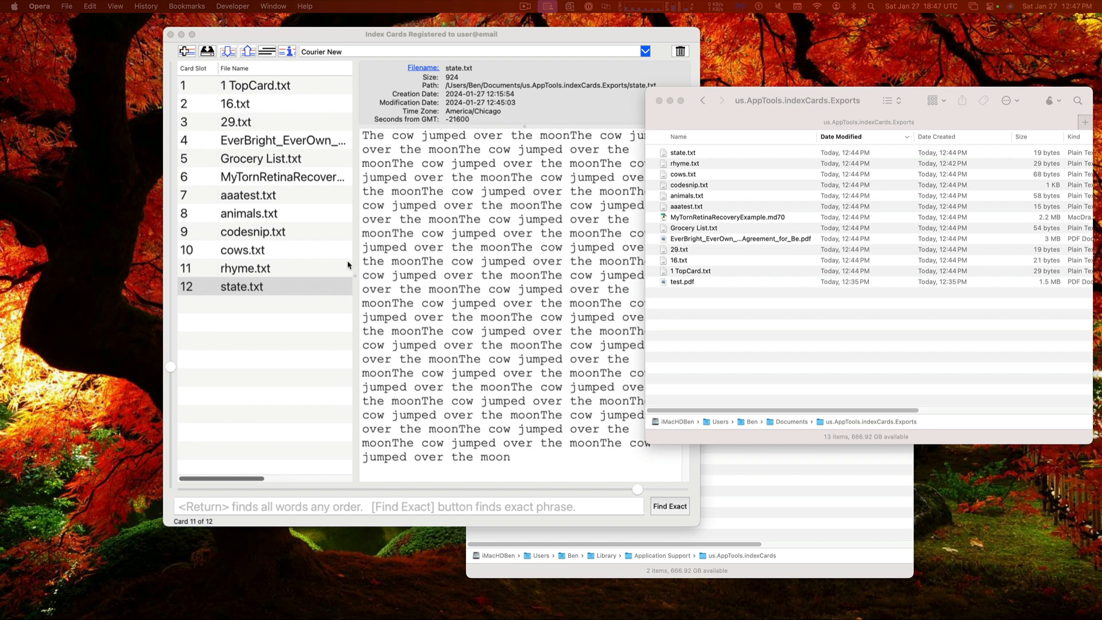
Import state, rhyme, cows, codesnip and animals from the Exports folder as cards 13–17
left_click(694, 156)
left_click(699, 160)
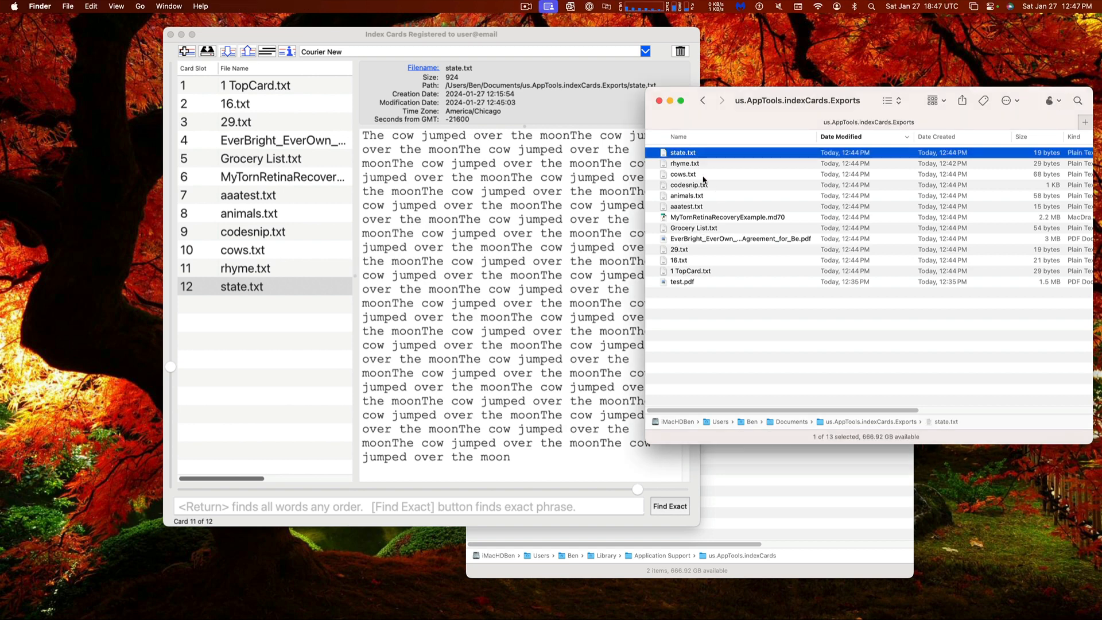
left_click(703, 175, "shift")
left_click(703, 197, "shift")
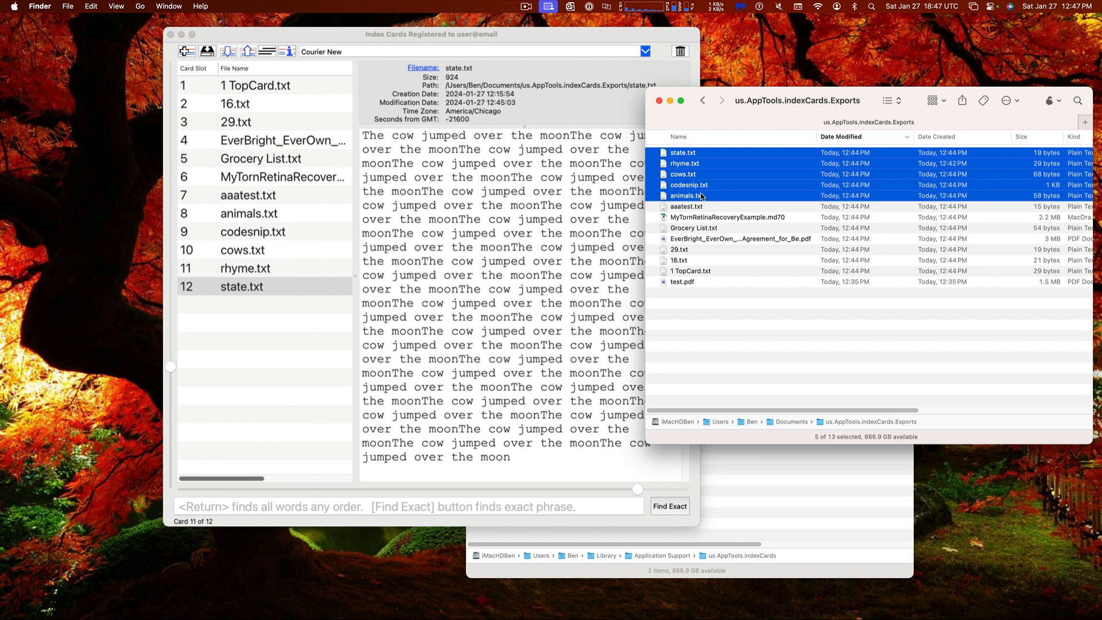
left_click_drag(716, 181, 471, 202)
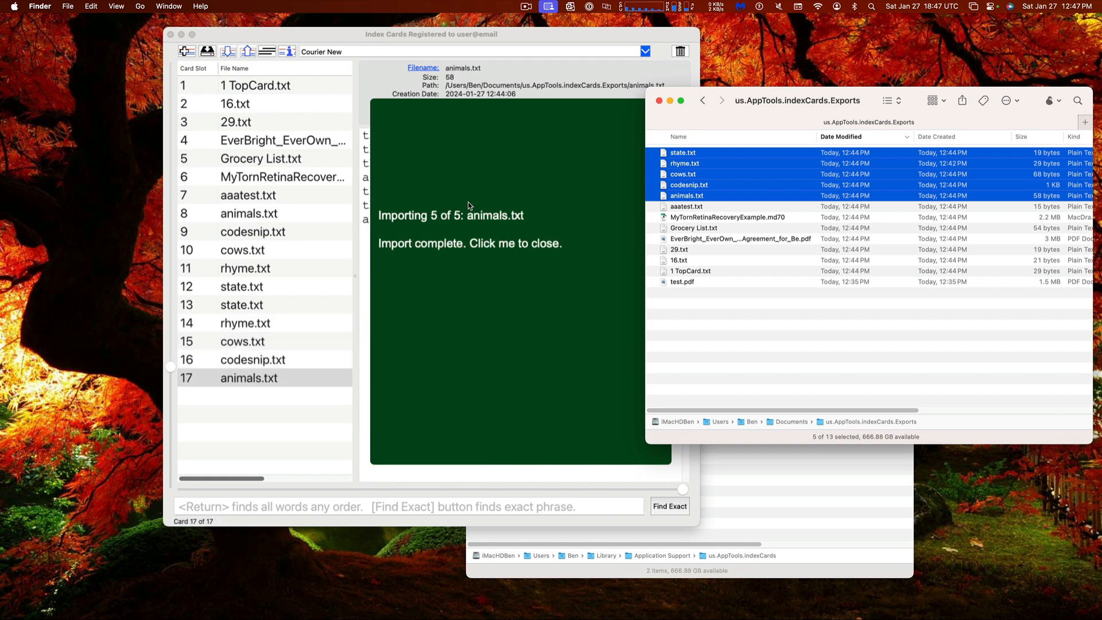
left_click(503, 204)
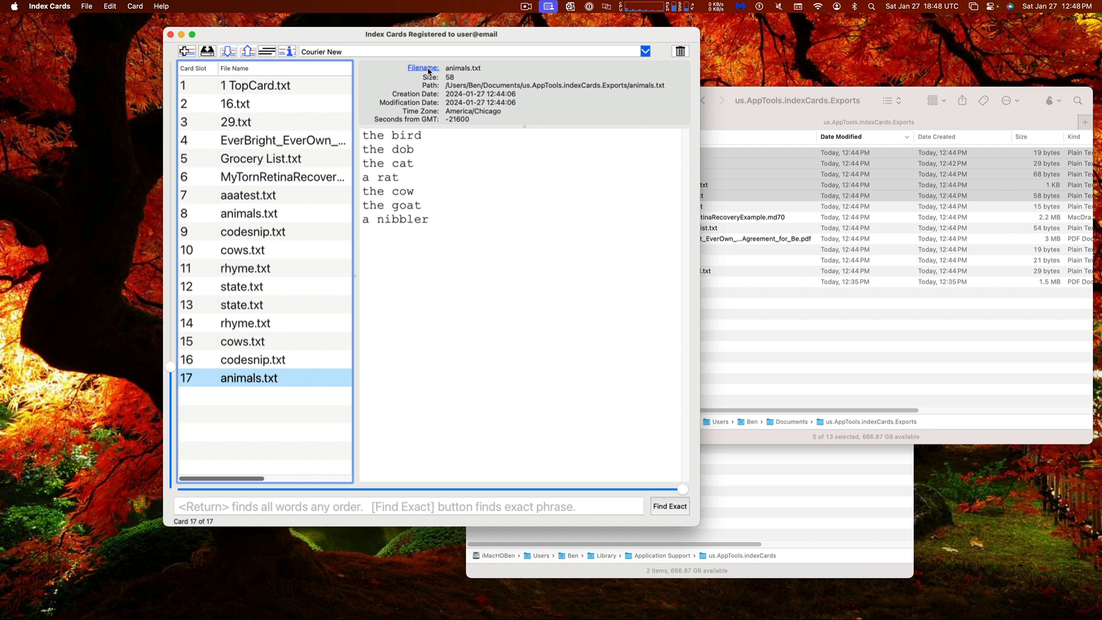
Check the cards for duplicate file names and widen the duplicates list to show full paths
left_click(248, 52)
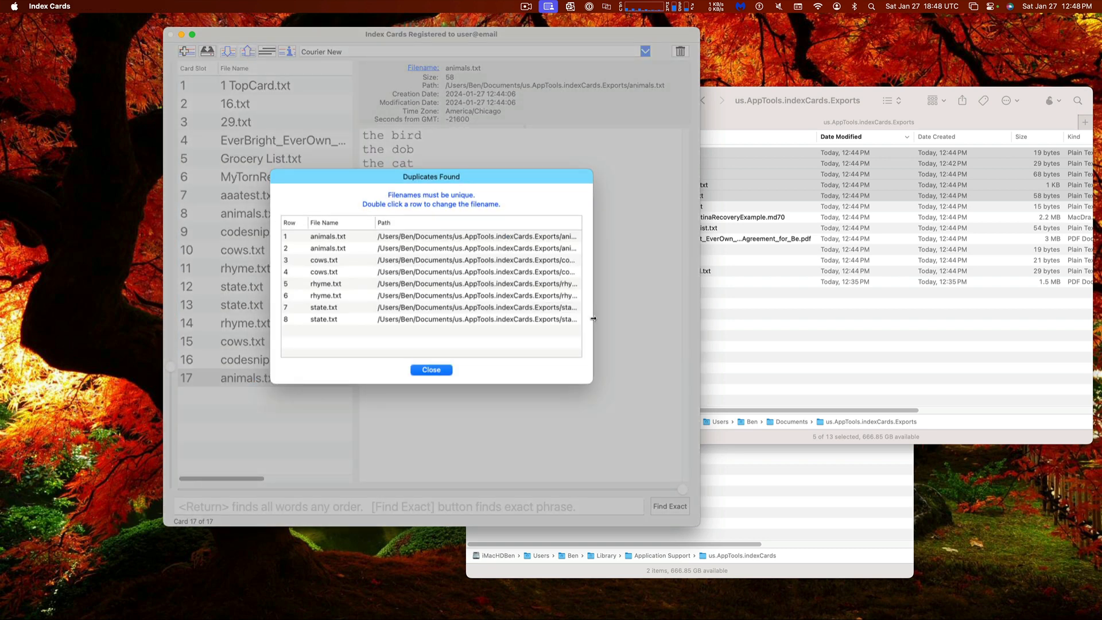
left_click_drag(591, 322, 635, 341)
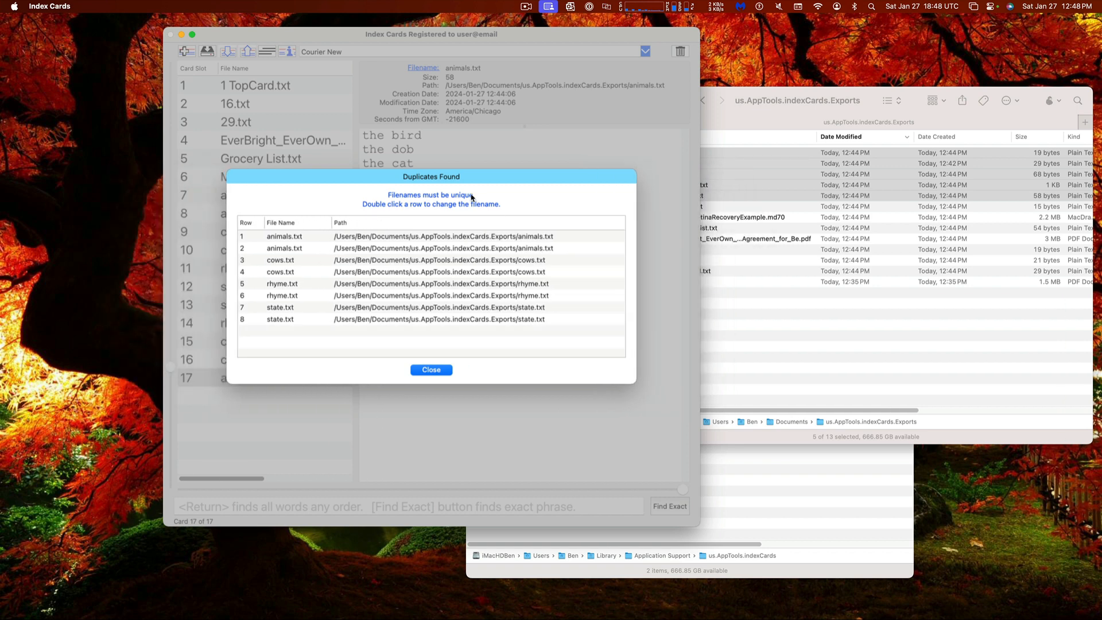
left_click_drag(399, 28, 507, 54)
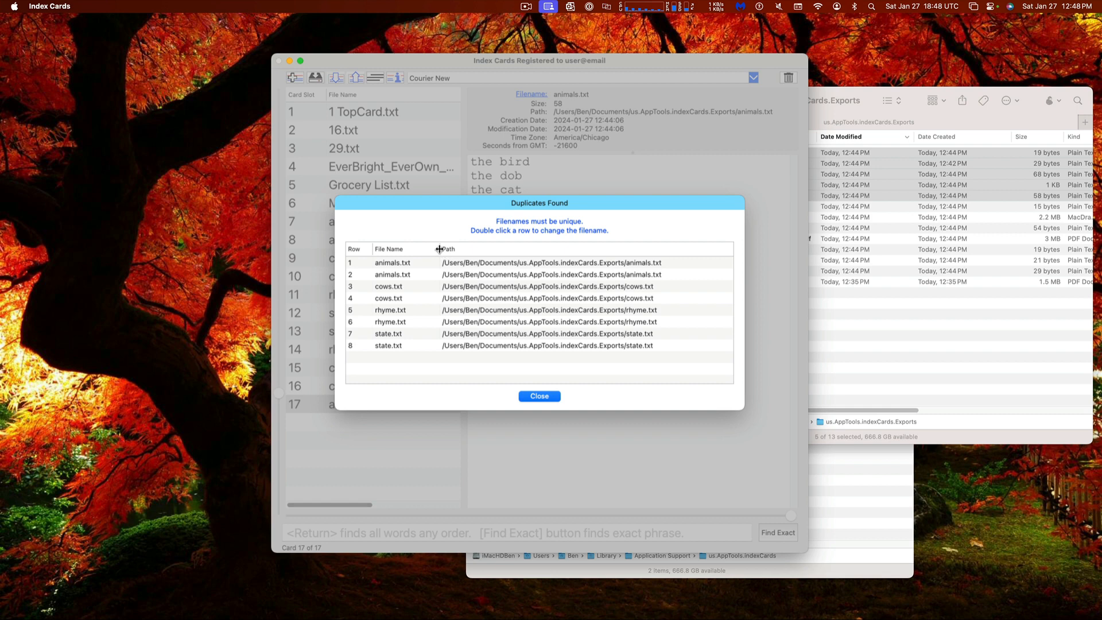
left_click_drag(439, 249, 440, 248)
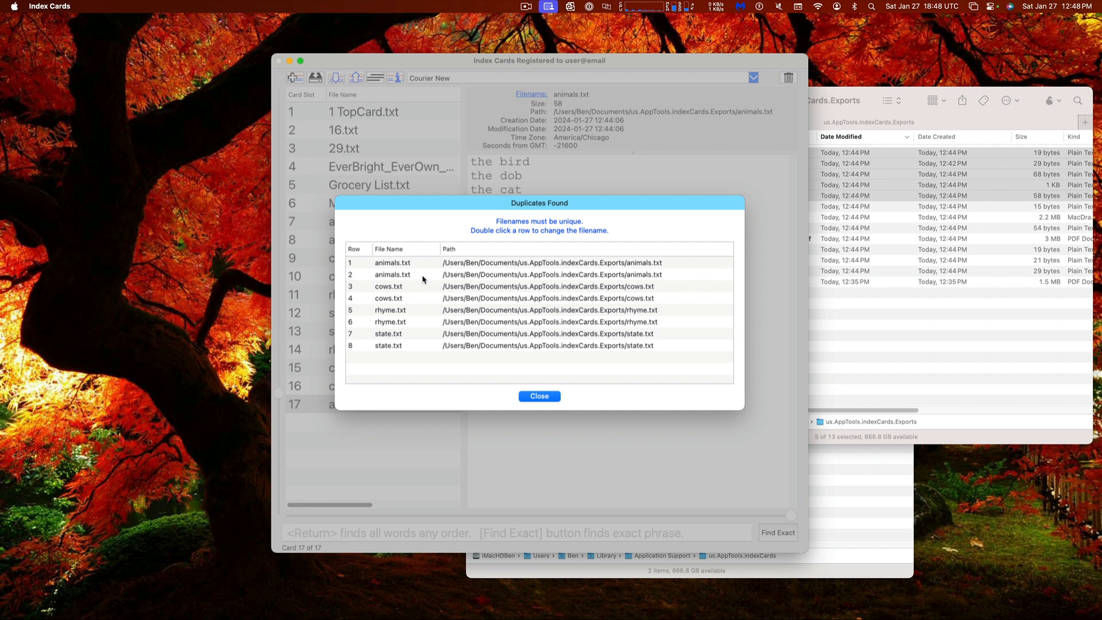
Rename the duplicate animals.txt and cows.txt cards to animals2.txt and cows2.txt
left_click(407, 276)
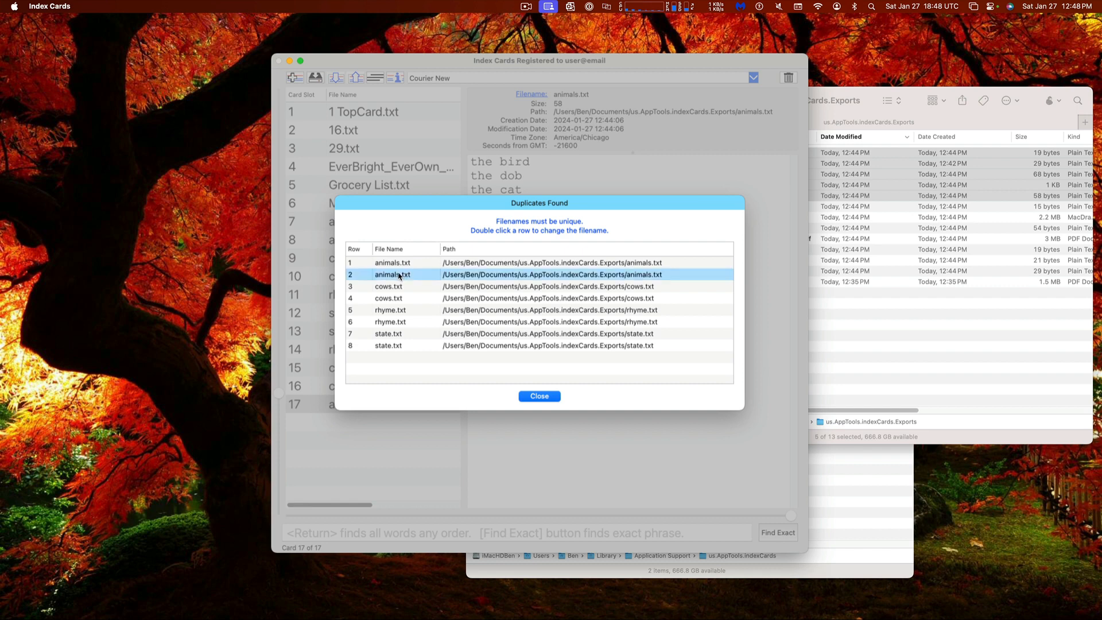
double_click(399, 276)
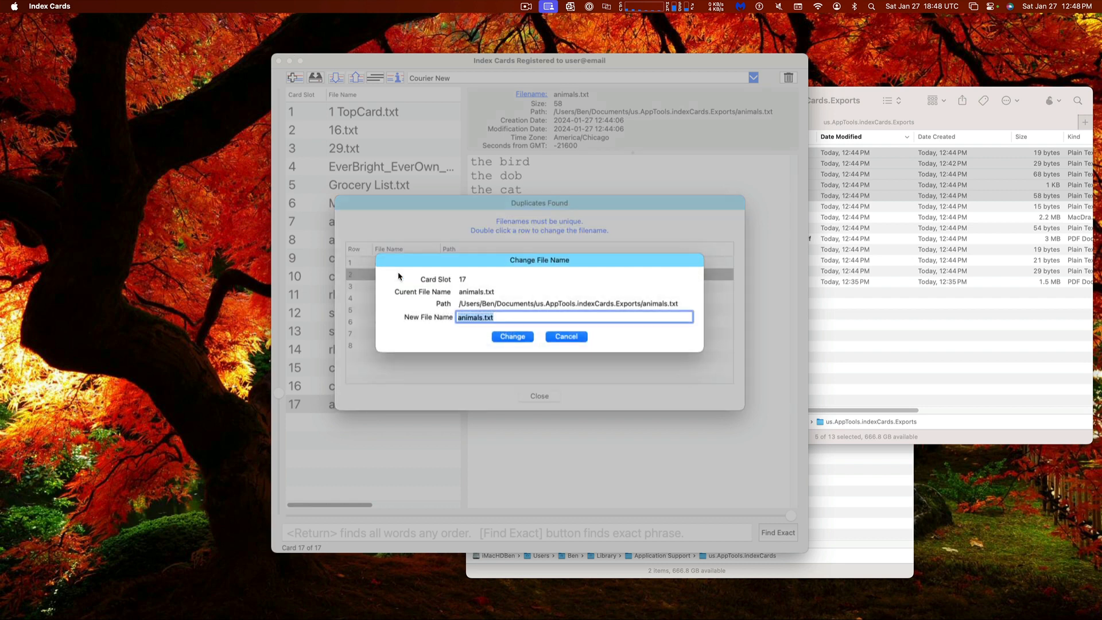
left_click(482, 319)
type("2")
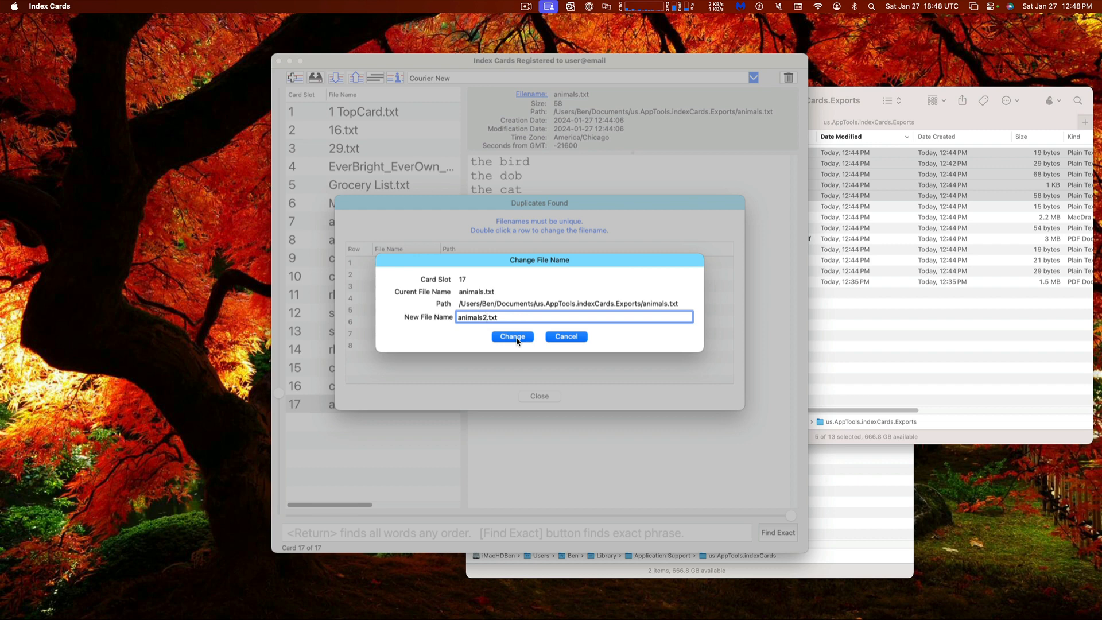
left_click(512, 337)
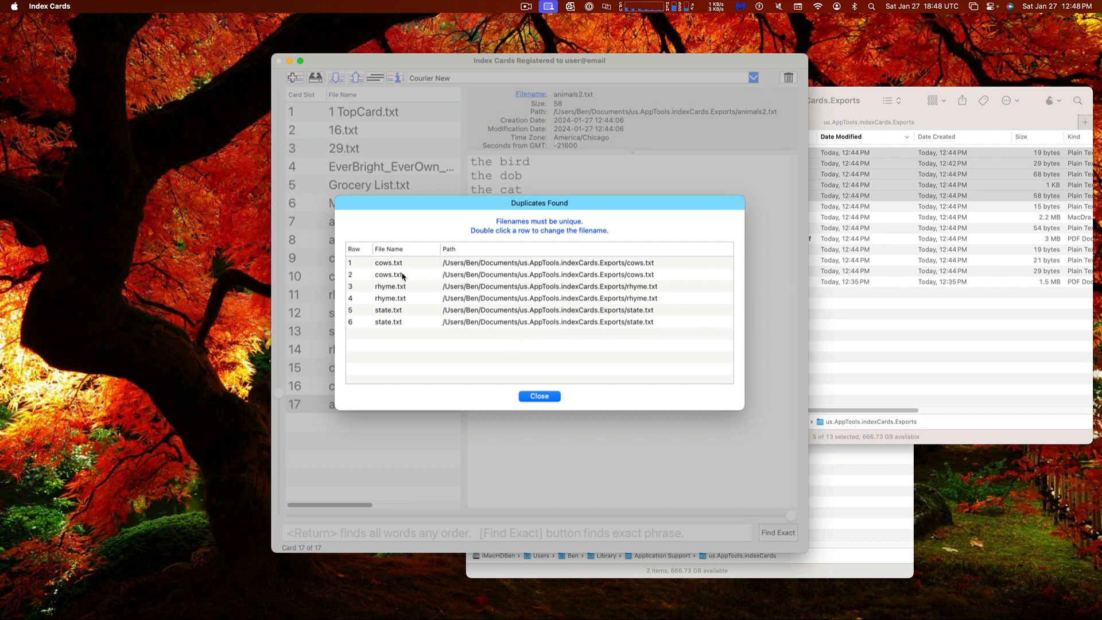
double_click(402, 276)
left_click(476, 318)
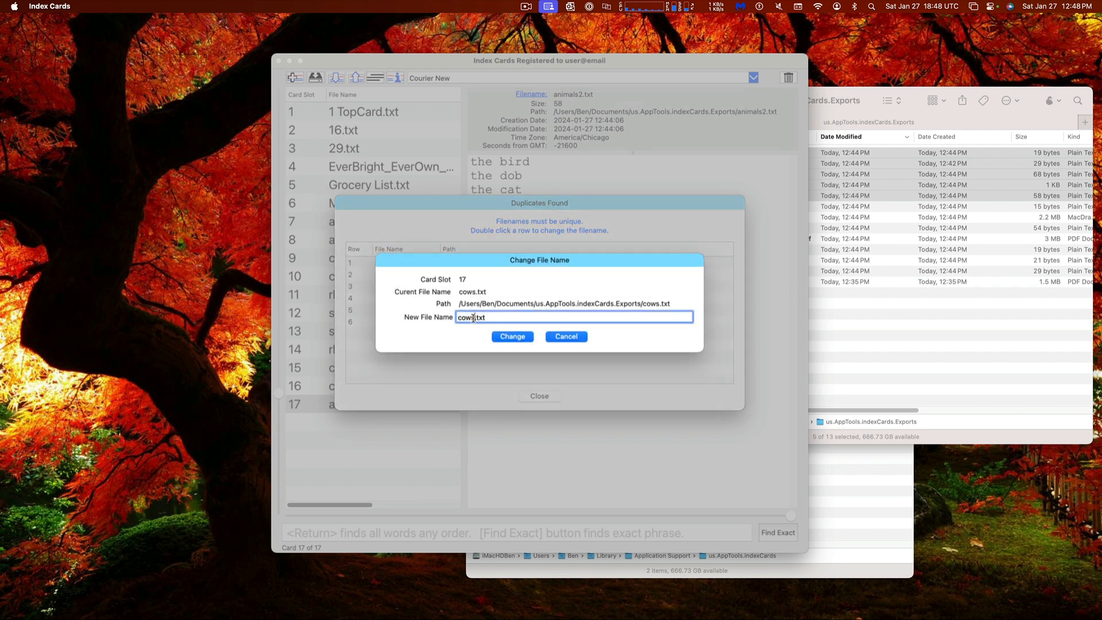
type("2")
left_click(508, 340)
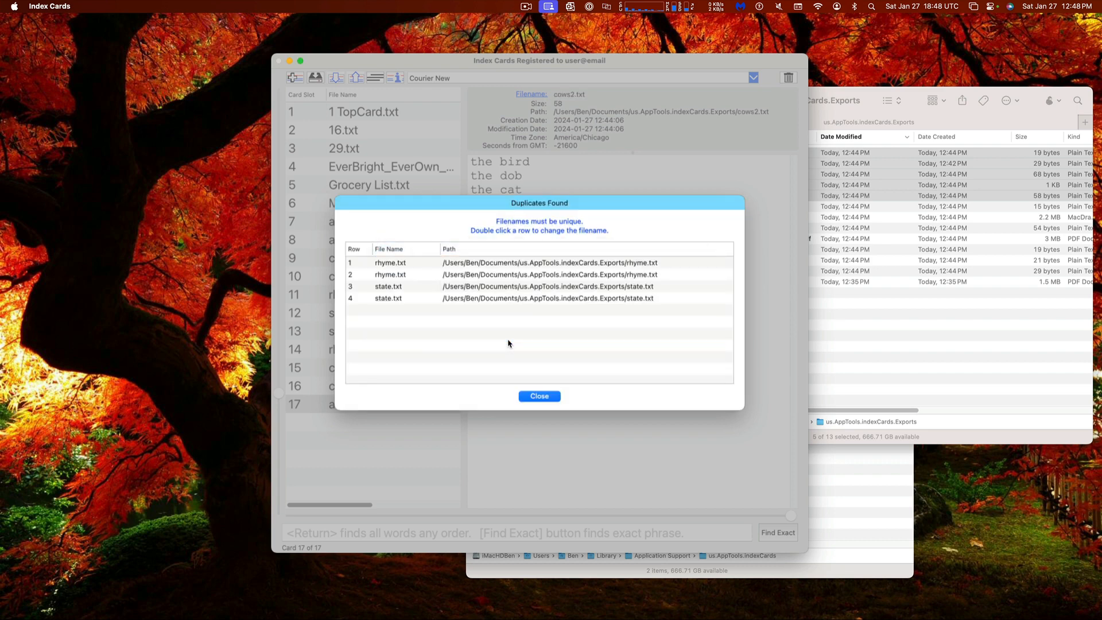
Rename the duplicate rhyme.txt and state.txt cards to rhyme2.txt and state2.txt, then close the list
double_click(394, 277)
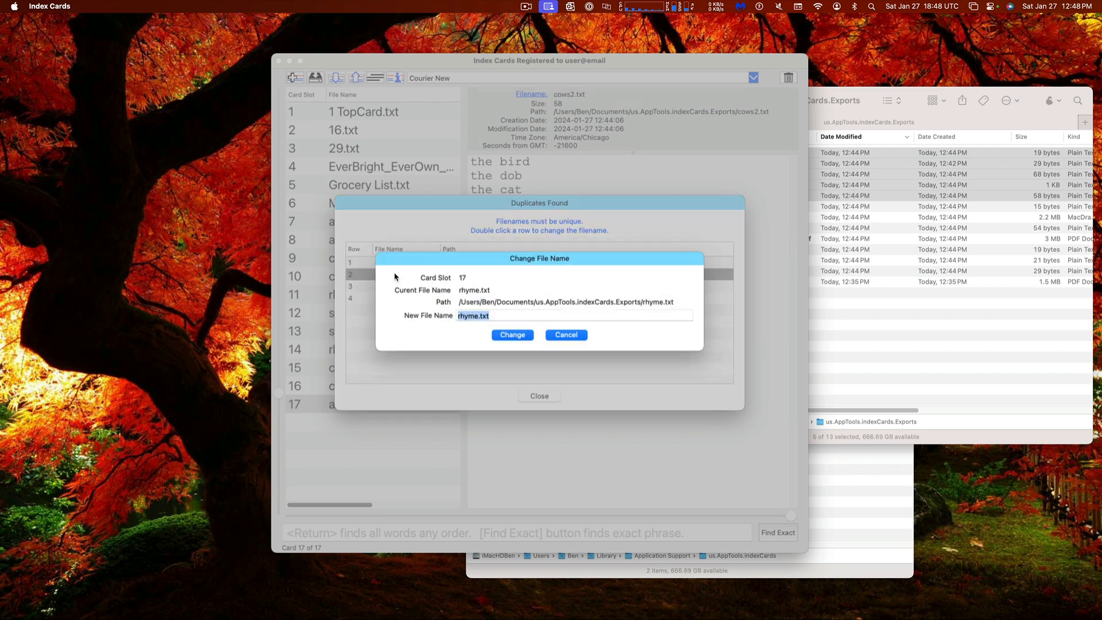
left_click(504, 337)
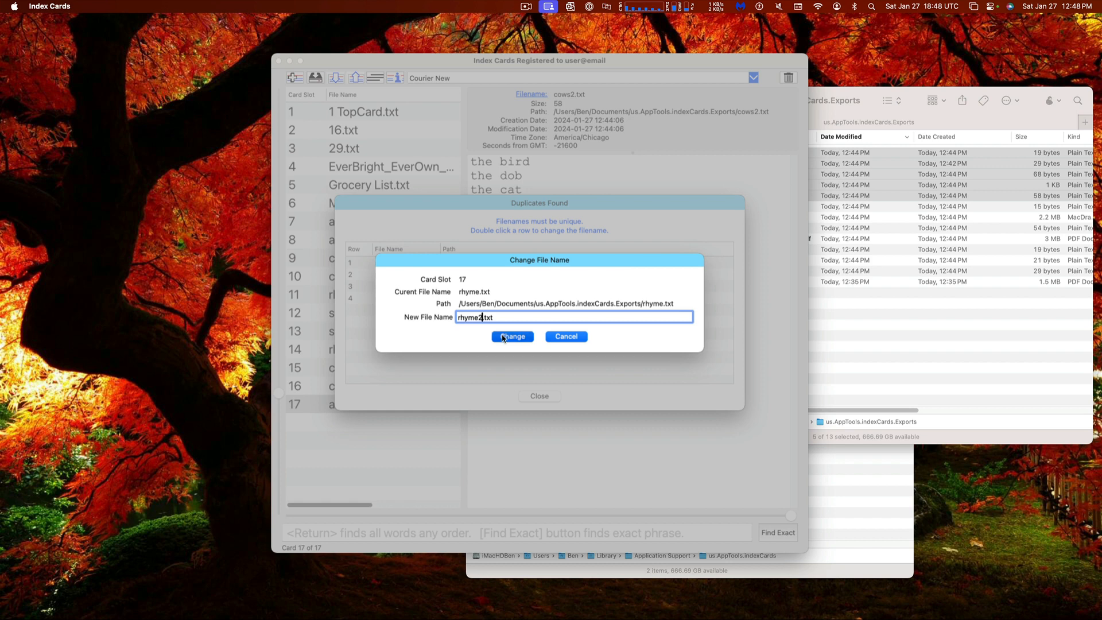
double_click(405, 275)
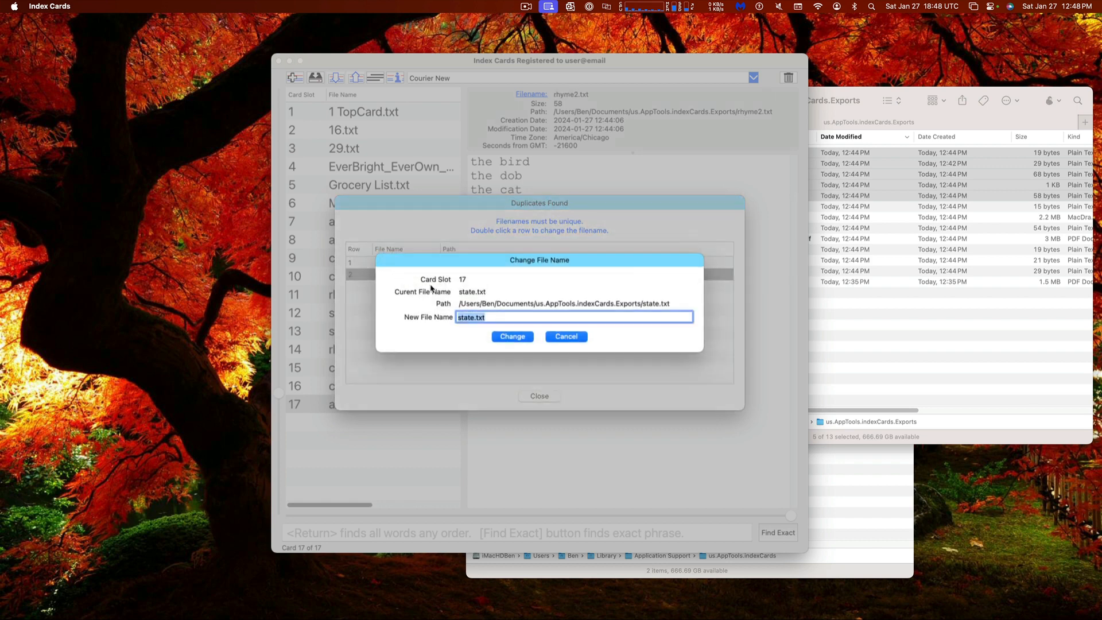
left_click(475, 318)
type("2")
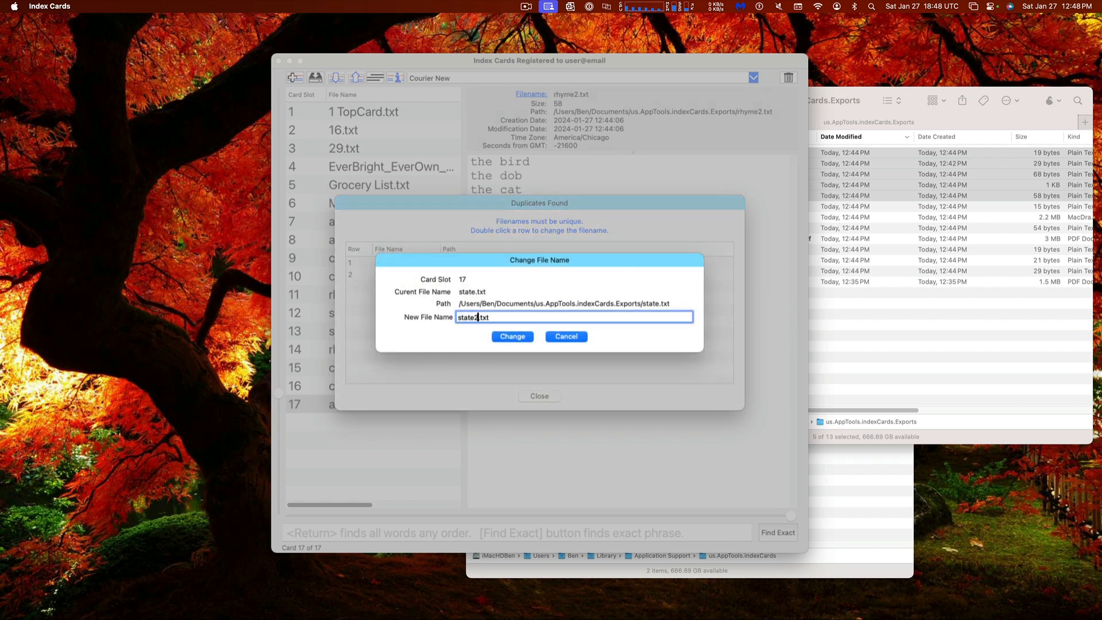
left_click(512, 337)
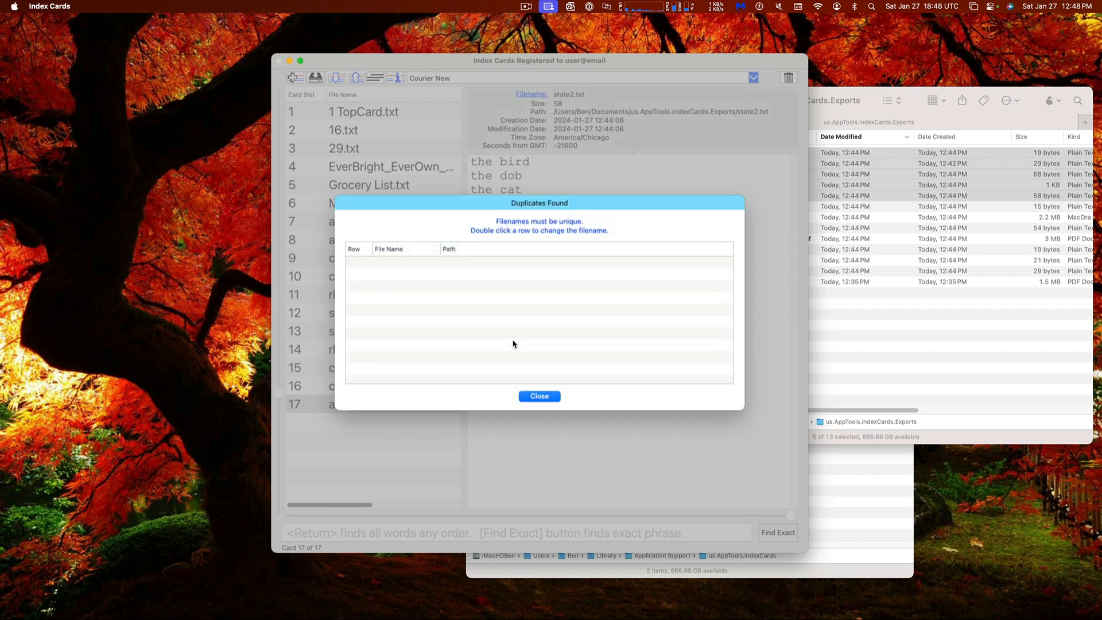
left_click(539, 396)
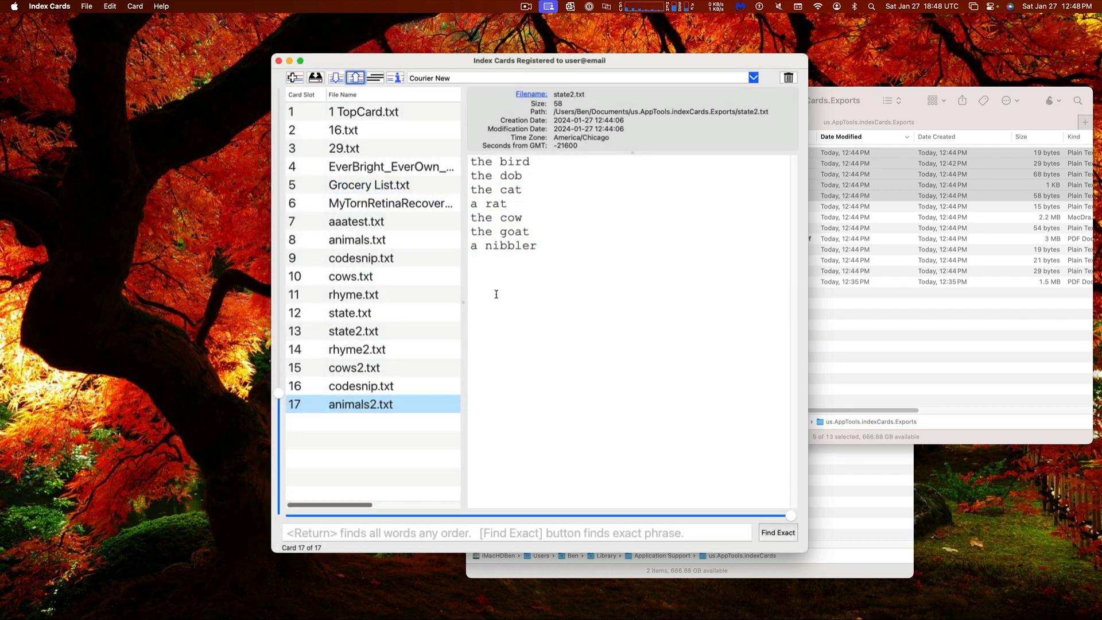
Export all listed cards to the Exports folder, which now holds 17 files including state2.txt and animals2.txt
left_click(357, 79)
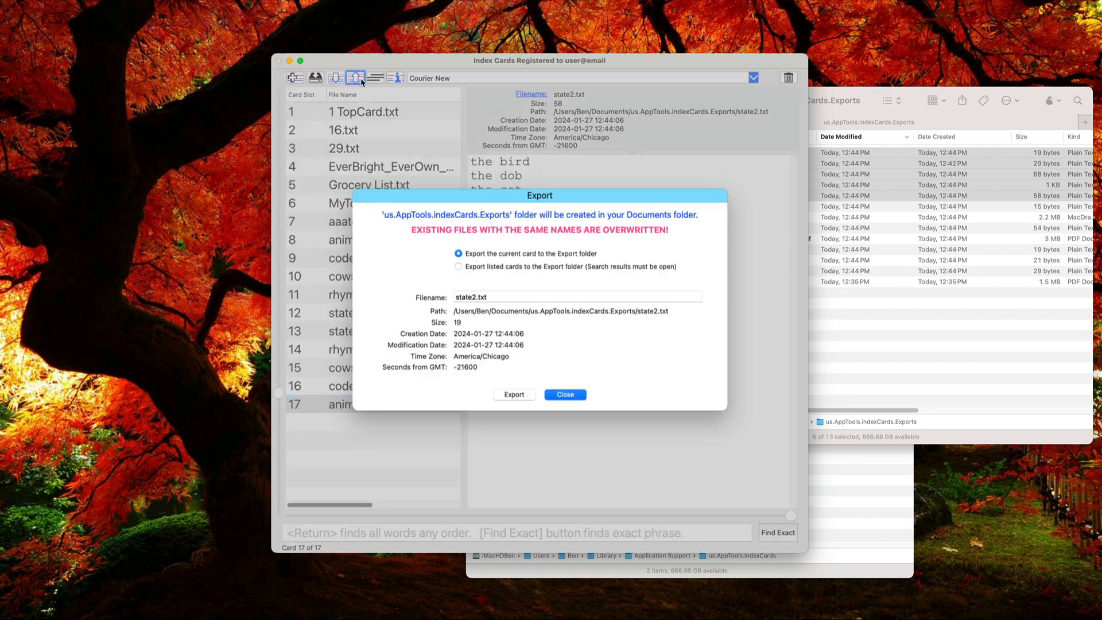
left_click(474, 272)
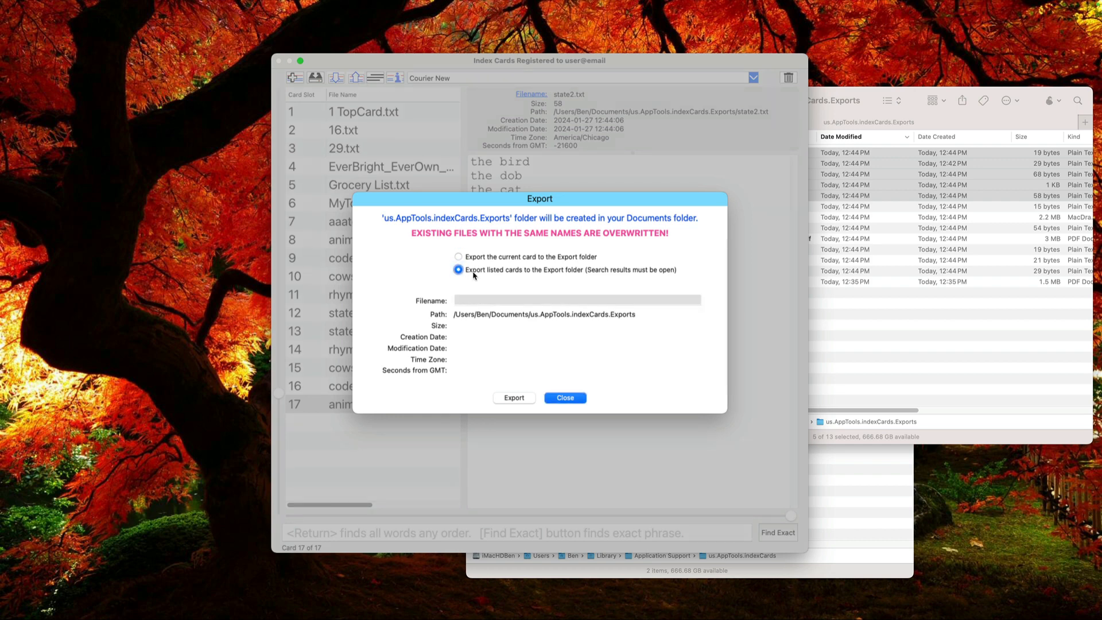
left_click(859, 341)
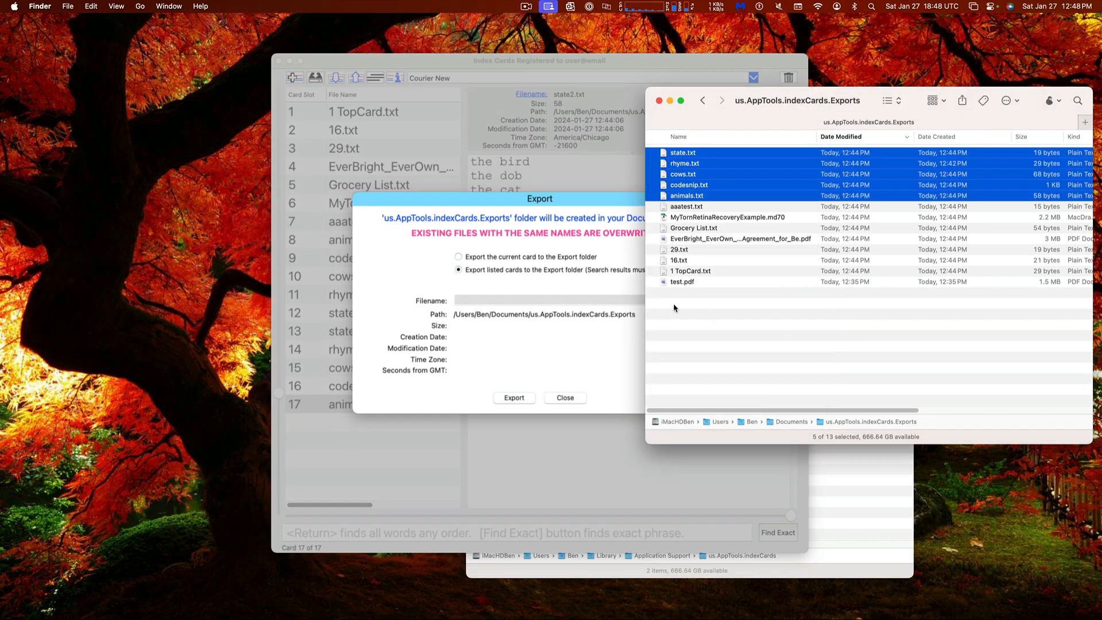
left_click(762, 334)
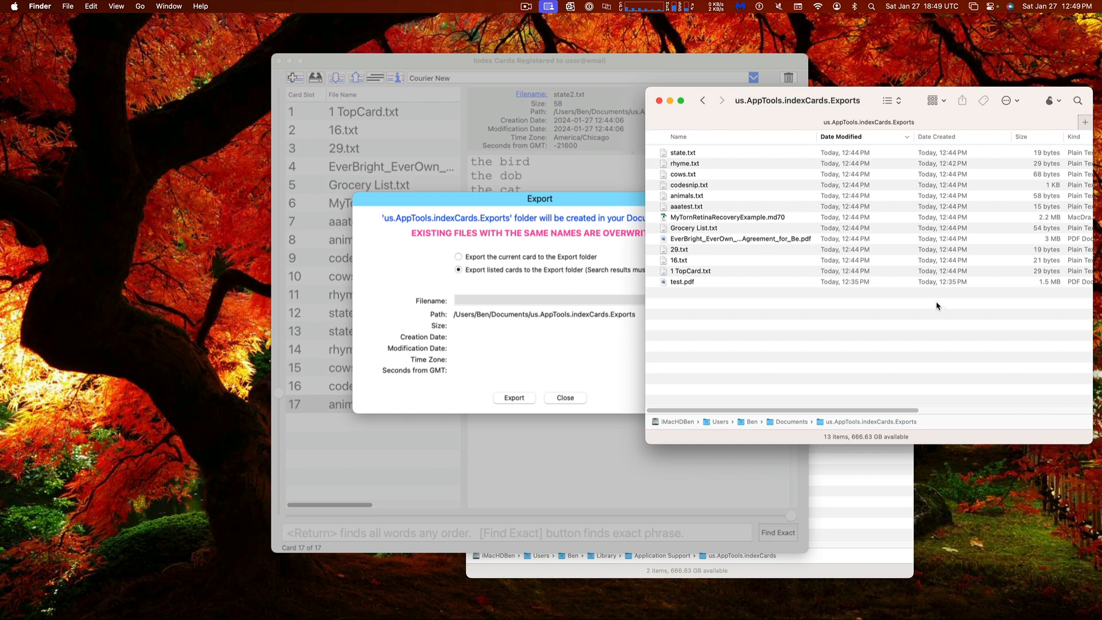
left_click(597, 348)
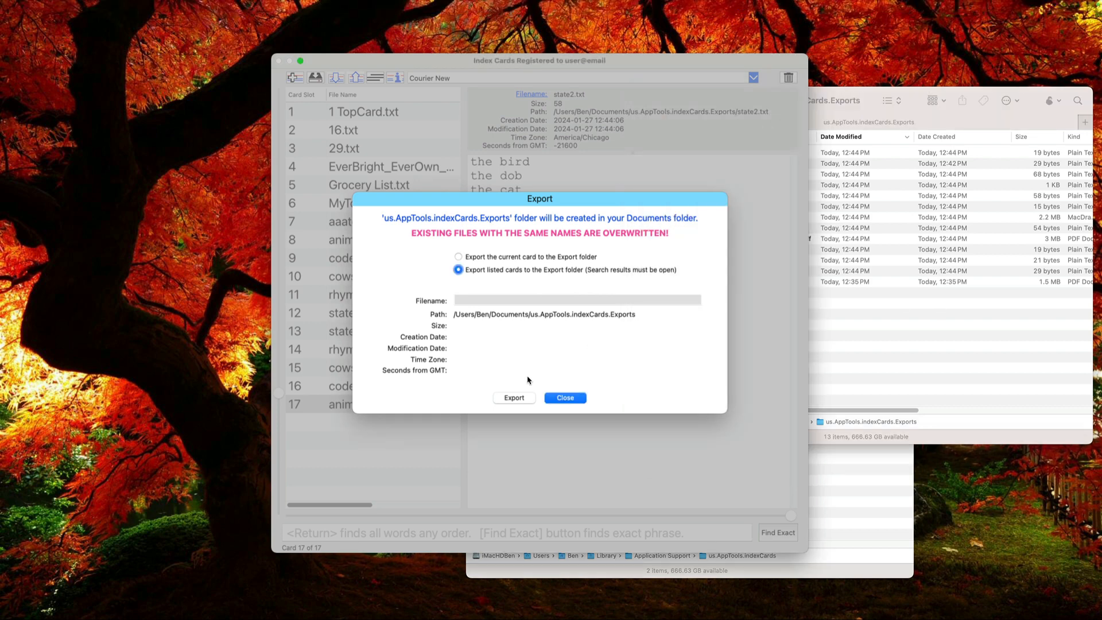
left_click(513, 397)
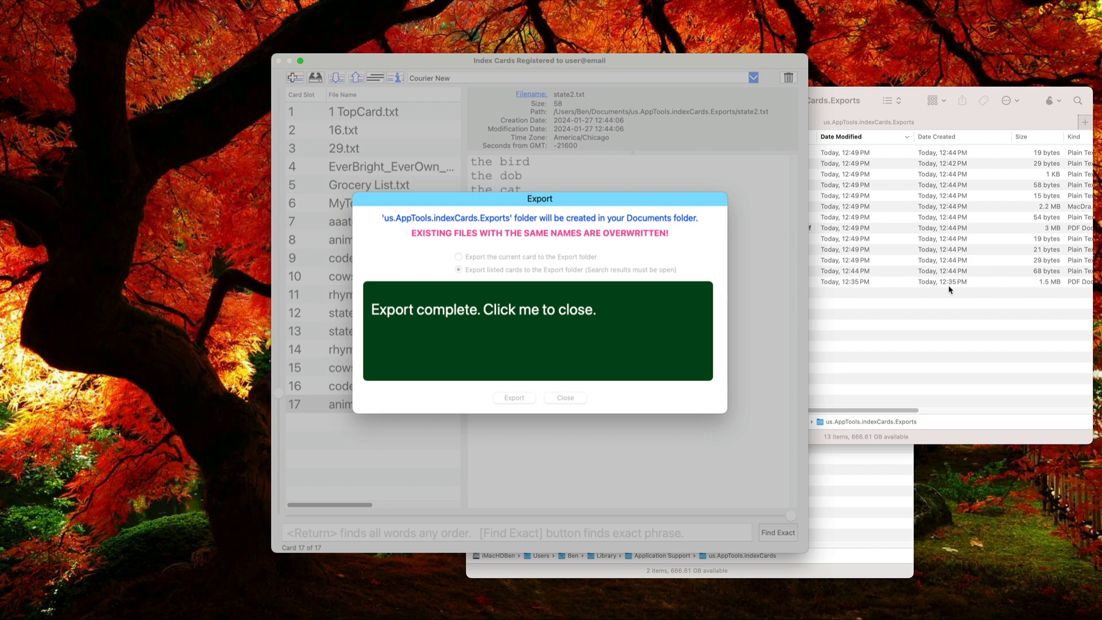
left_click(927, 319)
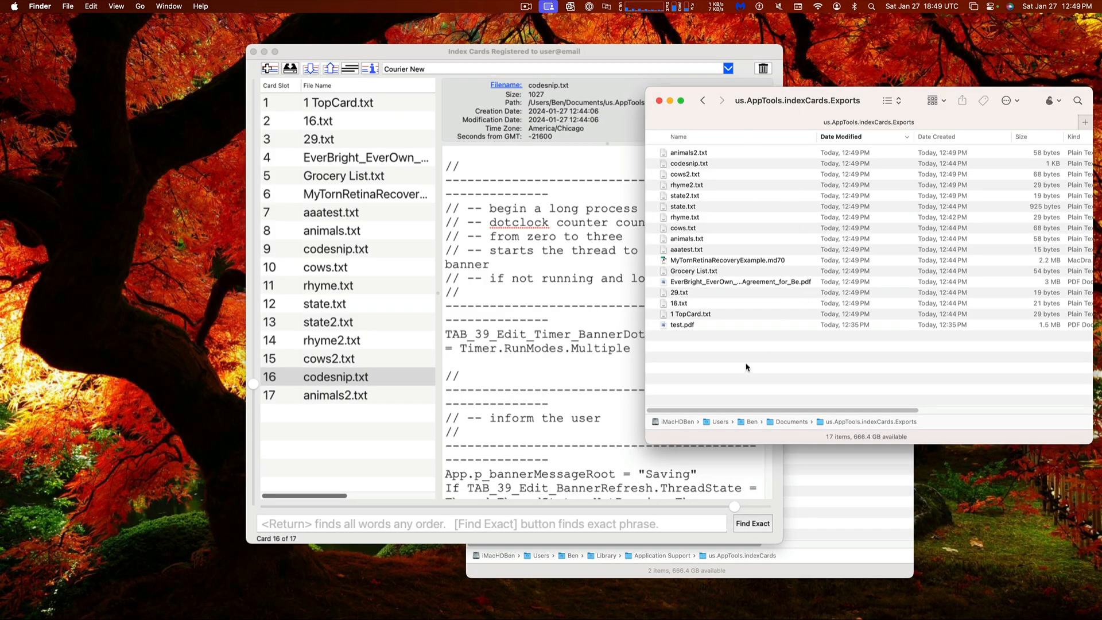
Open 1 TopCard.txt in TextEdit, replace its text with 'a;slkdfja;lsjfs;lakdj;lfajs;ldkj;f', and close it
left_click(688, 315)
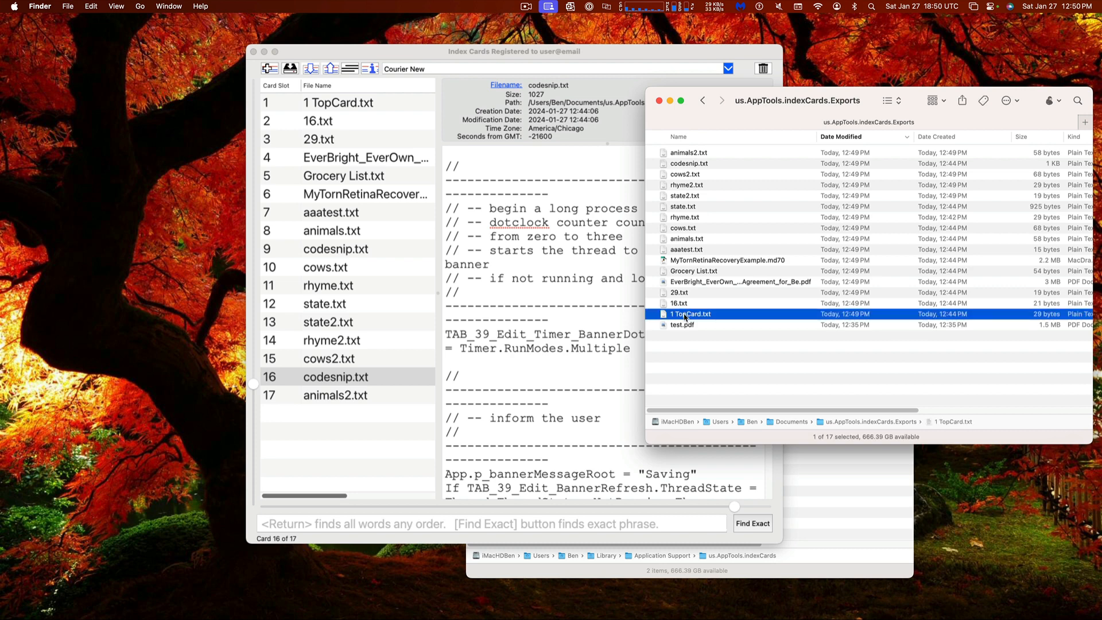
double_click(686, 315)
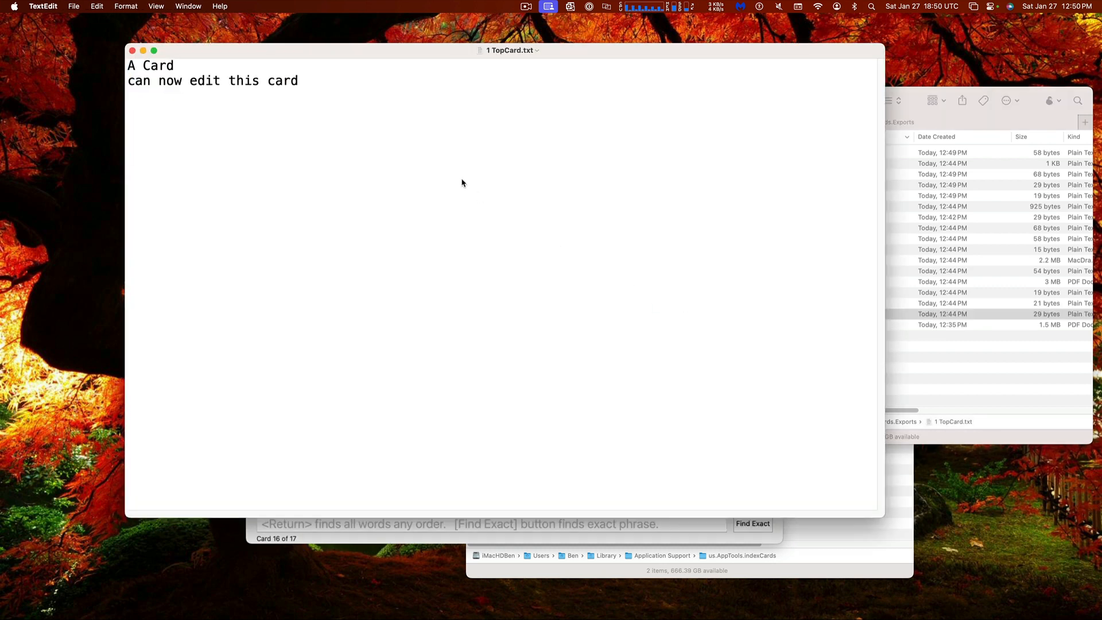
key("super+a")
type("a;slkdfja;lsjfs;lakdj;lfajs;ldkj;f")
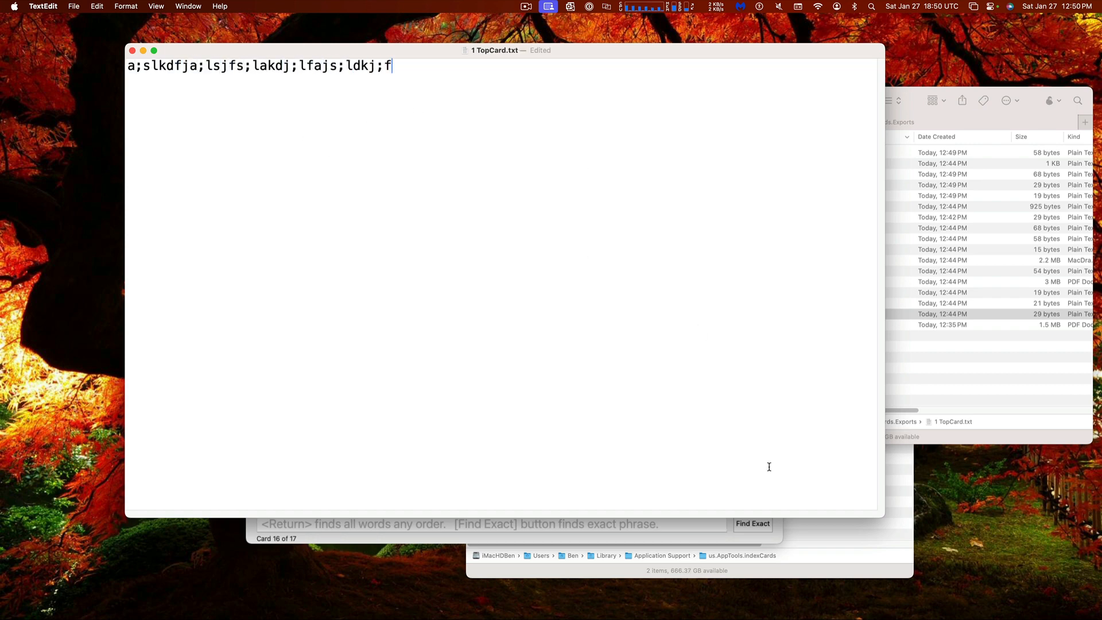
left_click(133, 51)
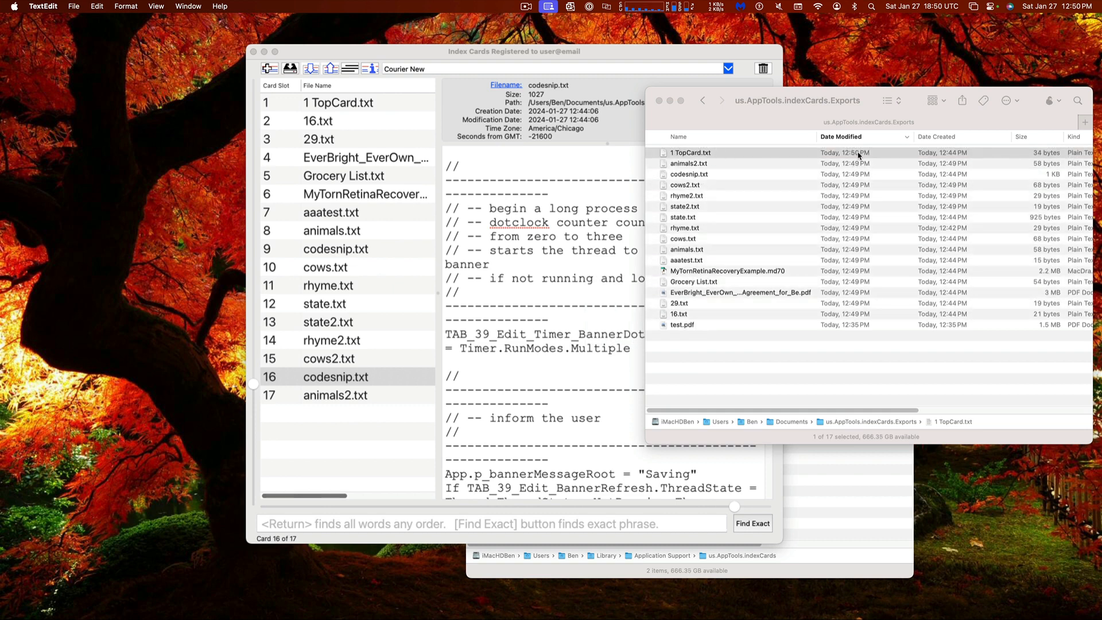
Re-export all listed cards from Index Cards, overwriting existing files, and dismiss the completion message
left_click(387, 105)
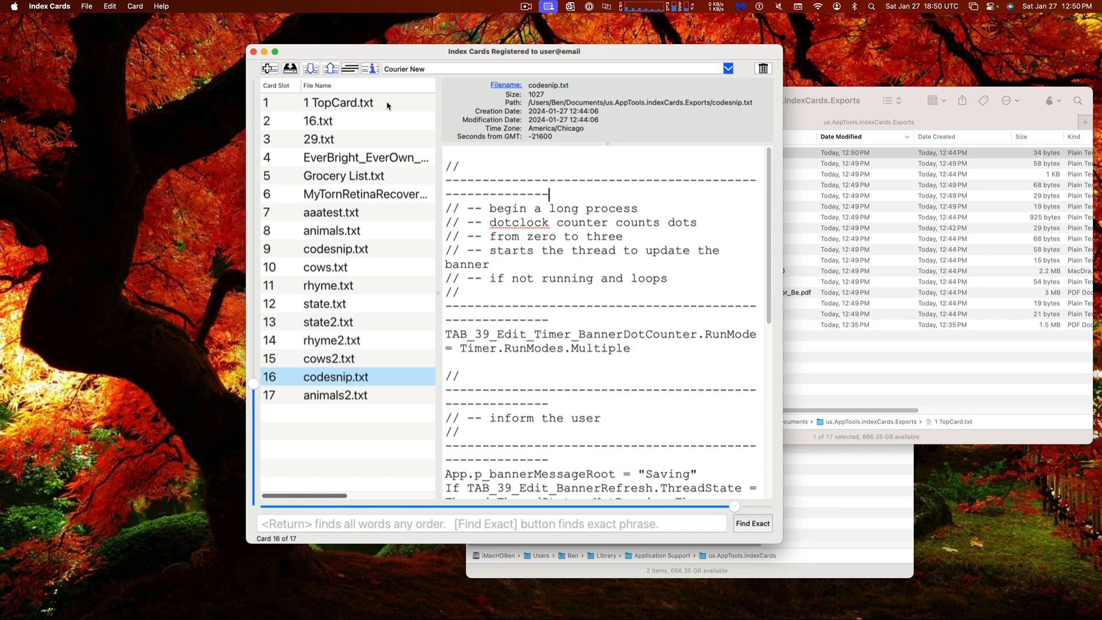
left_click(329, 69)
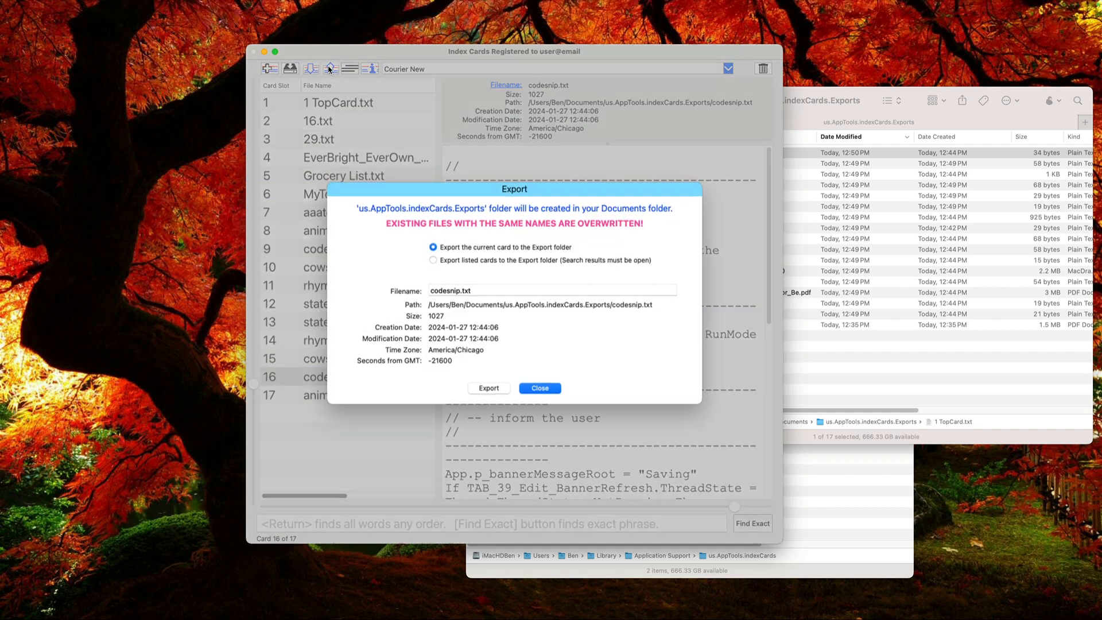
left_click(468, 262)
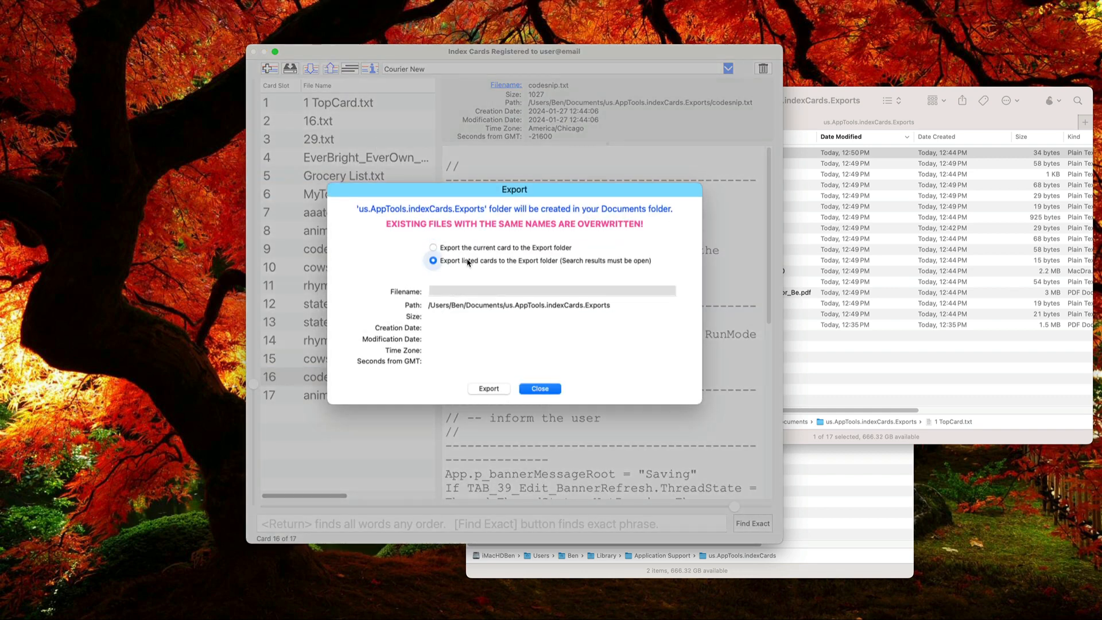
left_click(488, 388)
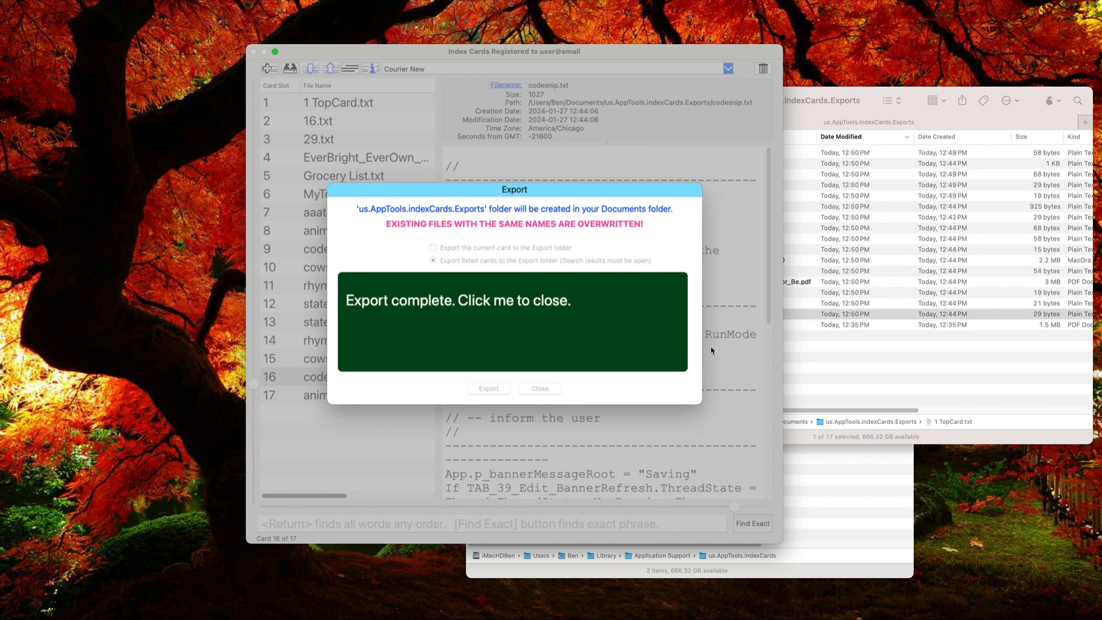
left_click(687, 348)
Check in the Exports folder that 1 TopCard.txt is back to 29 bytes
left_click(884, 325)
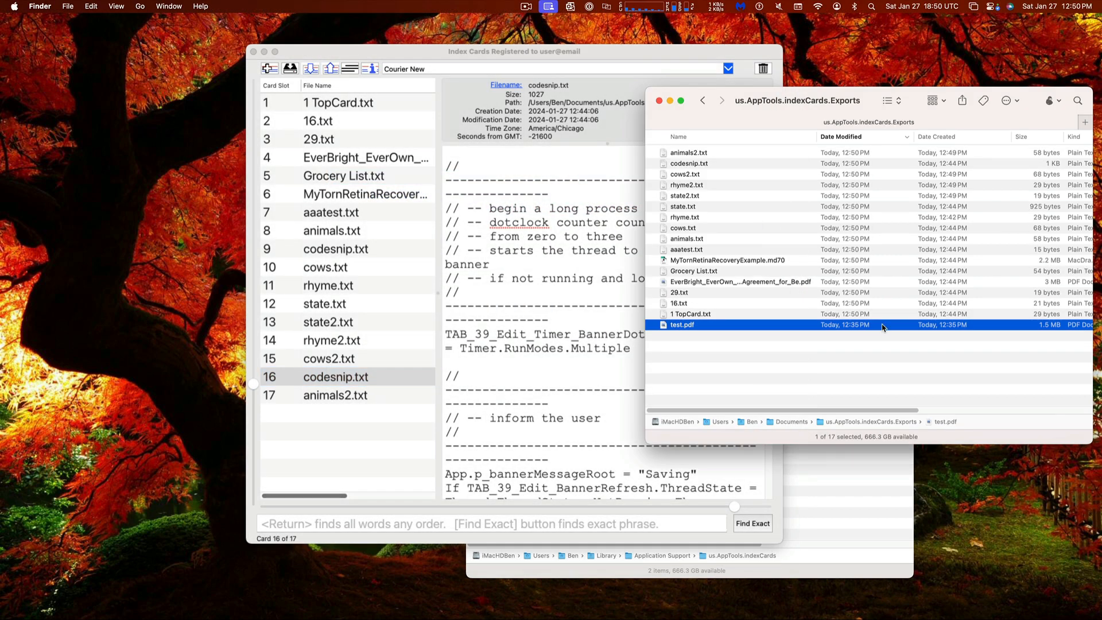
left_click(870, 314)
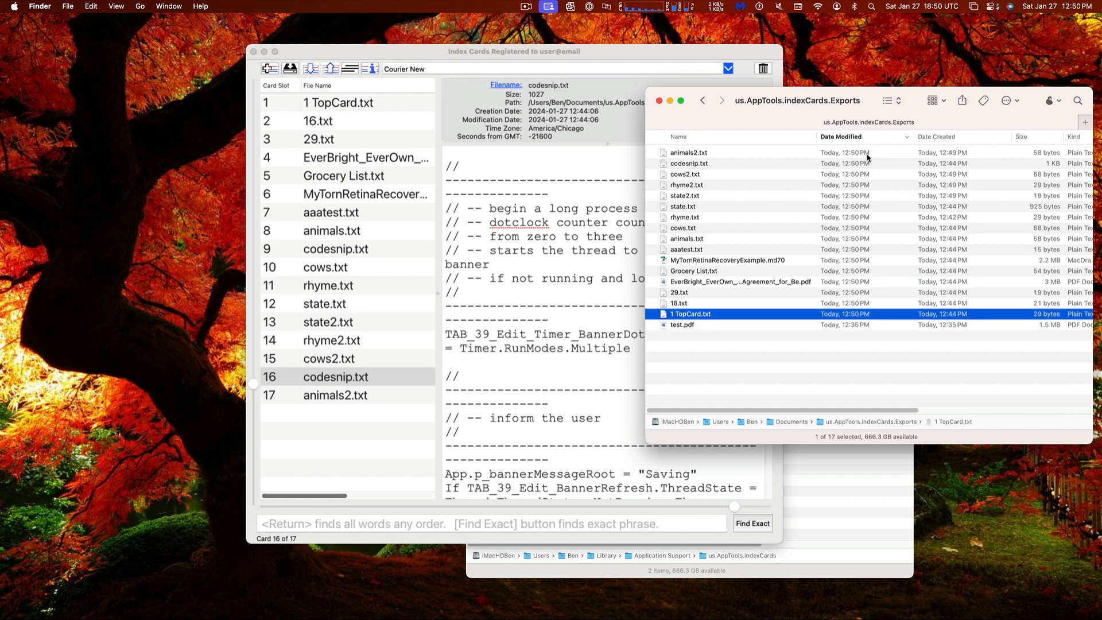
key("super+a")
left_click(778, 380)
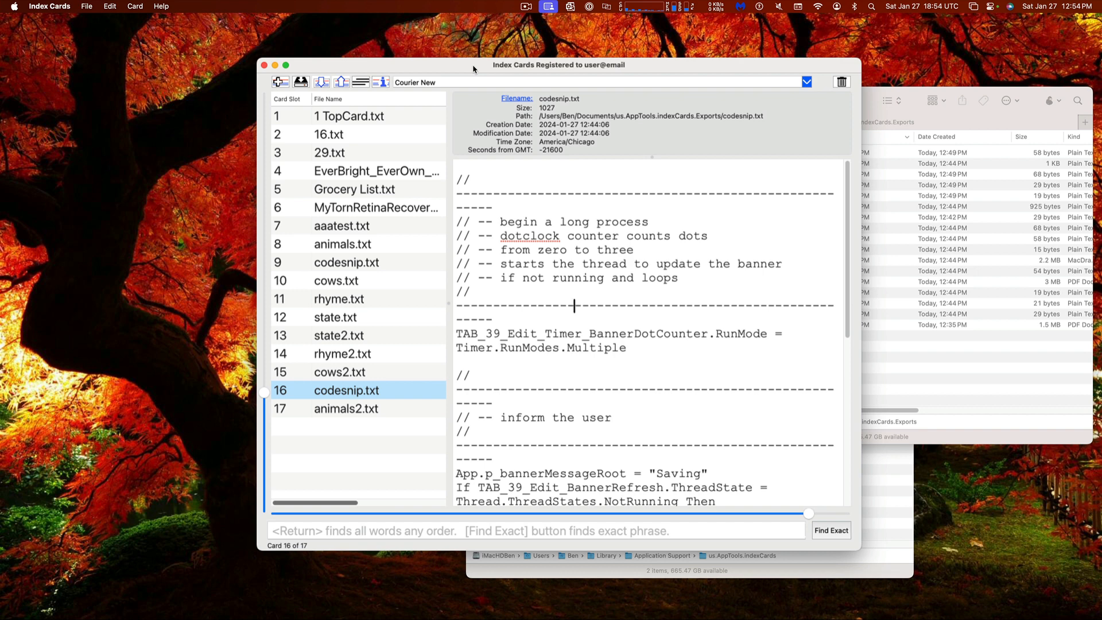
Nudge the Index Cards window slightly left and show the File menu's Vacuum command
left_click_drag(473, 64, 459, 62)
left_click(131, 8)
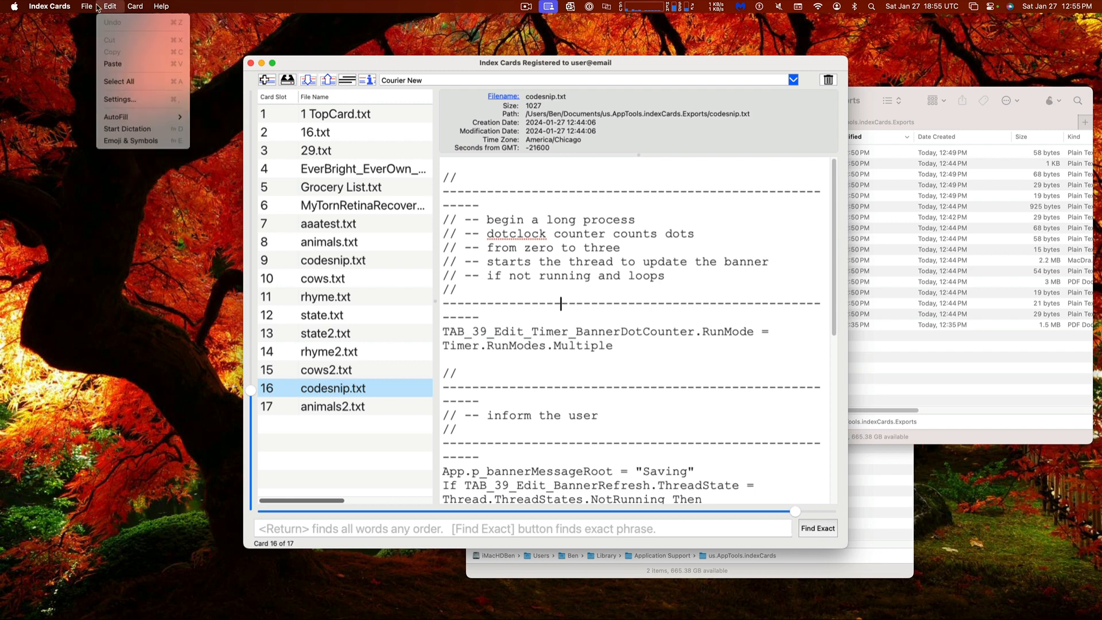
mouse_move(87, 7)
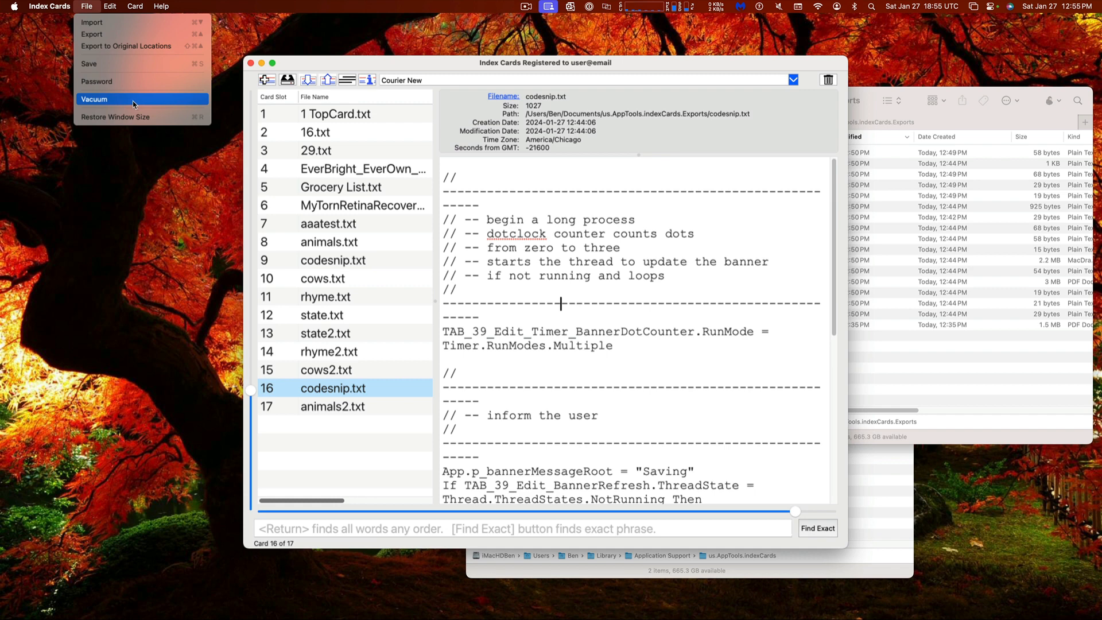
Vacuum the 5.36 MB card database and dismiss the completion notice, keeping all 17 cards
left_click(128, 104)
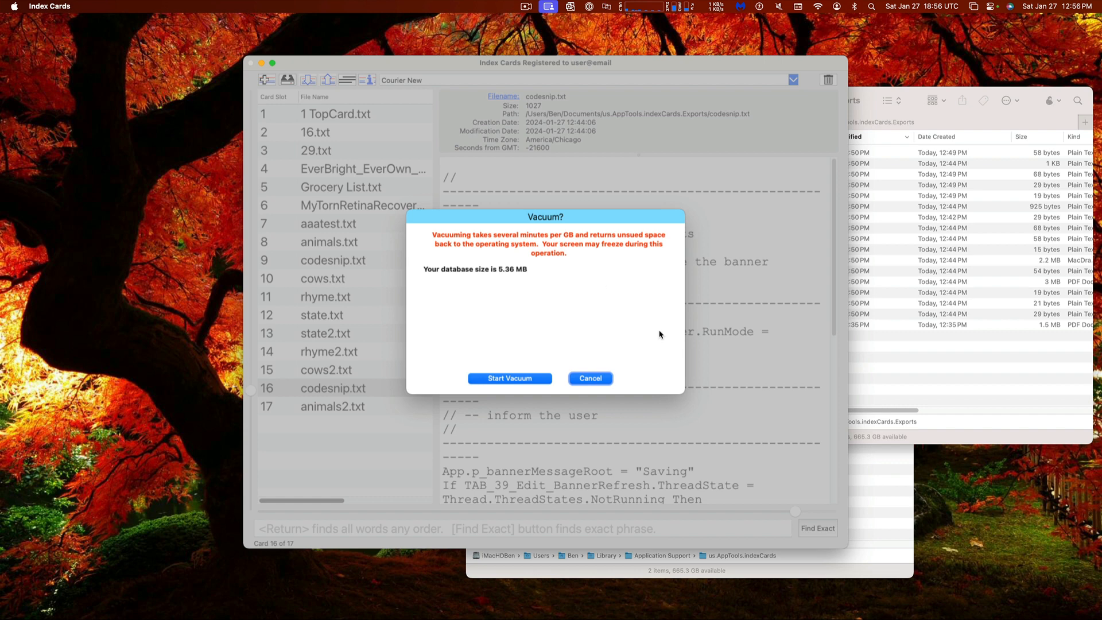
left_click(884, 498)
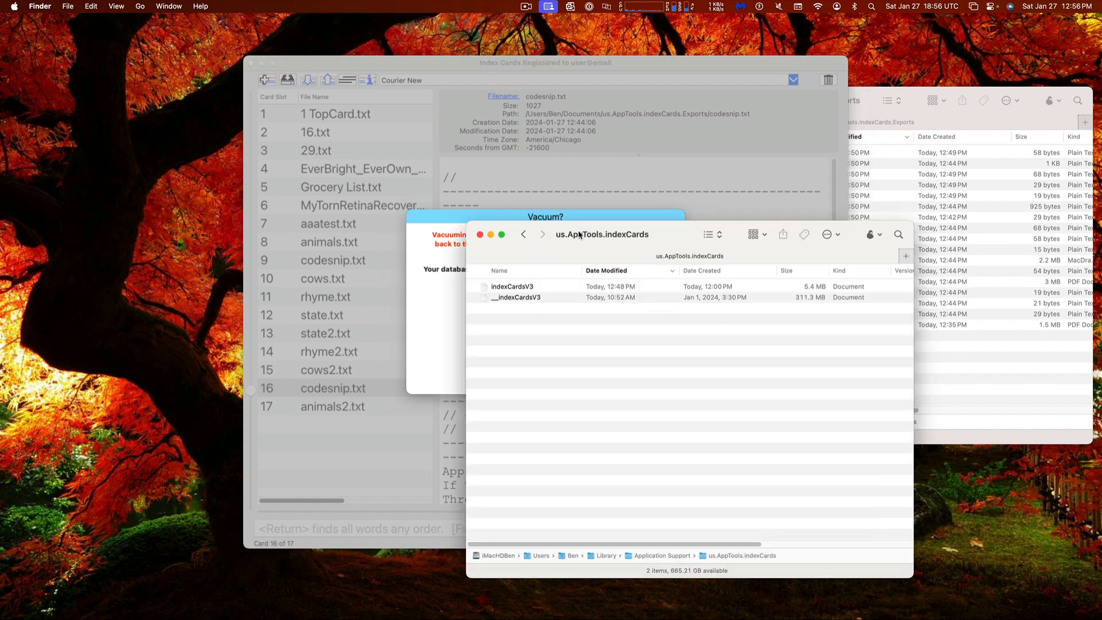
left_click_drag(581, 235, 818, 274)
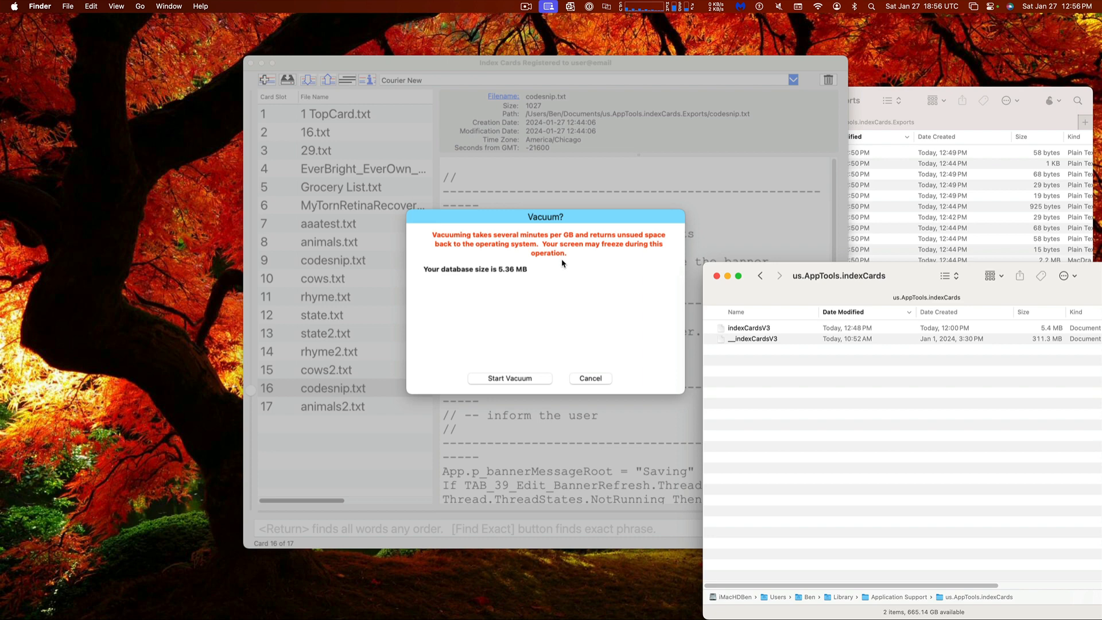
left_click(518, 360)
left_click(520, 378)
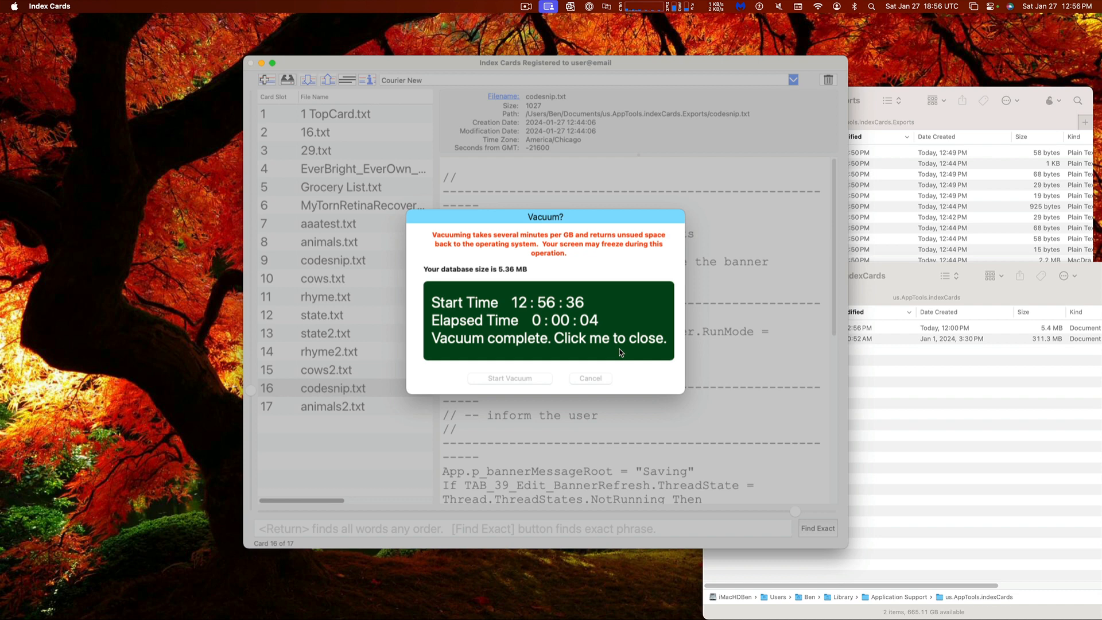
left_click(549, 346)
left_click(930, 422)
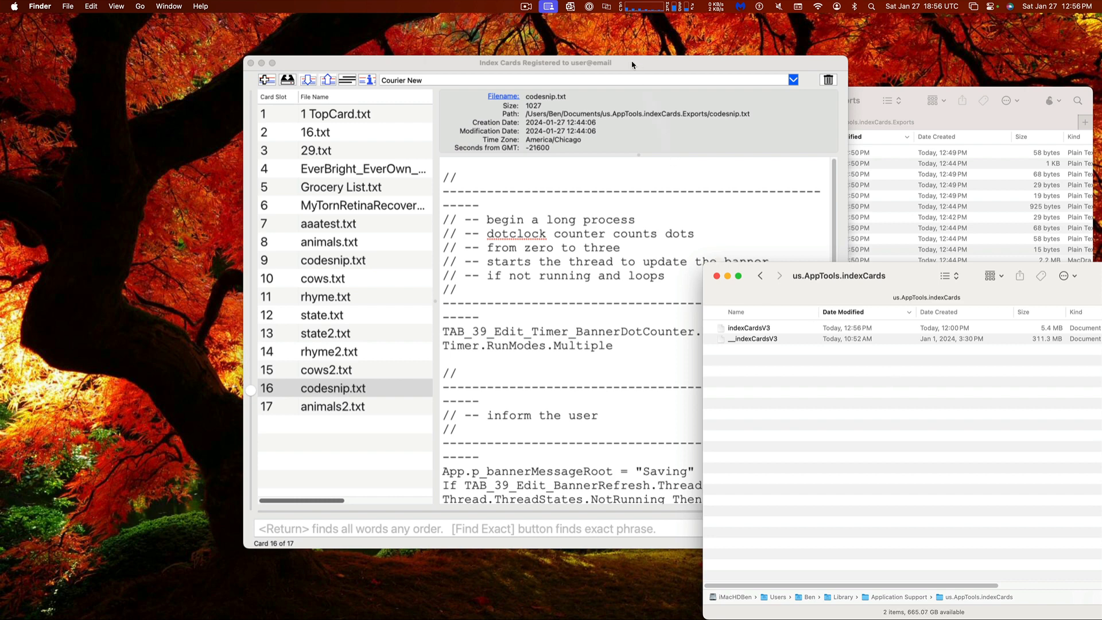
Move the window left and view the Grocery List.txt and EverBright agreement PDF cards
left_click_drag(631, 64, 601, 59)
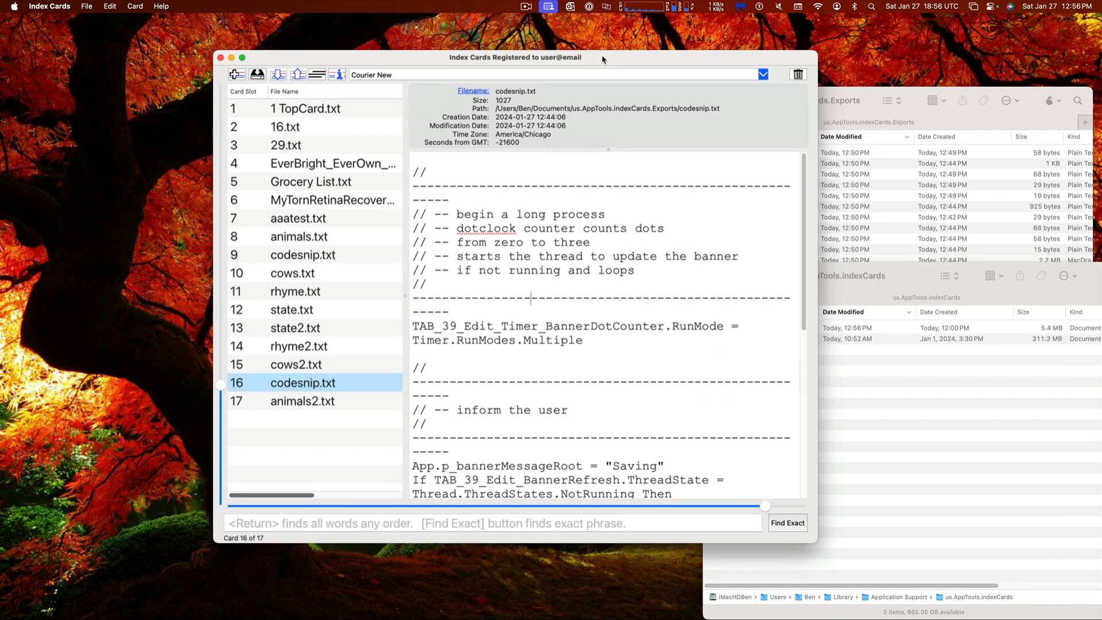
left_click(320, 177)
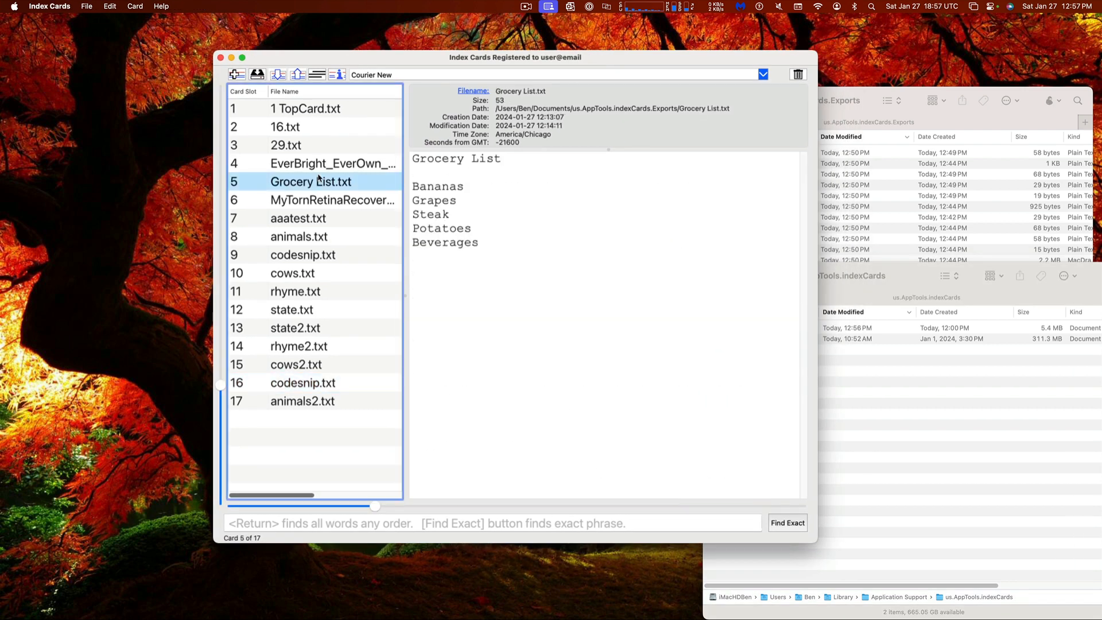
left_click(319, 166)
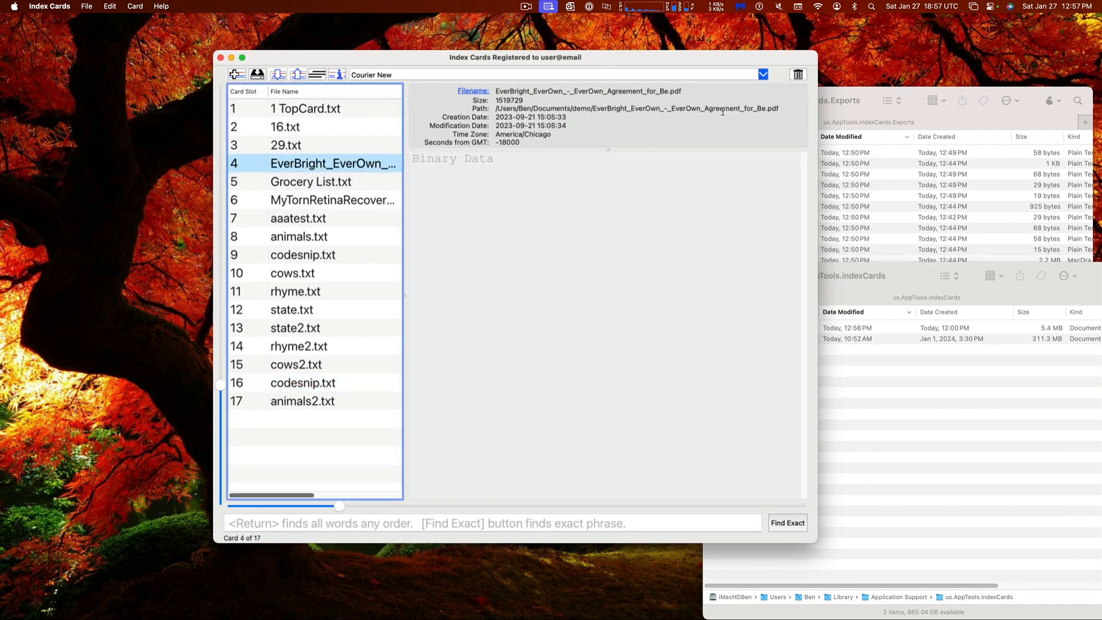
Delete every card, confirming with the phrase DELETE ALL CARDS
left_click(798, 75)
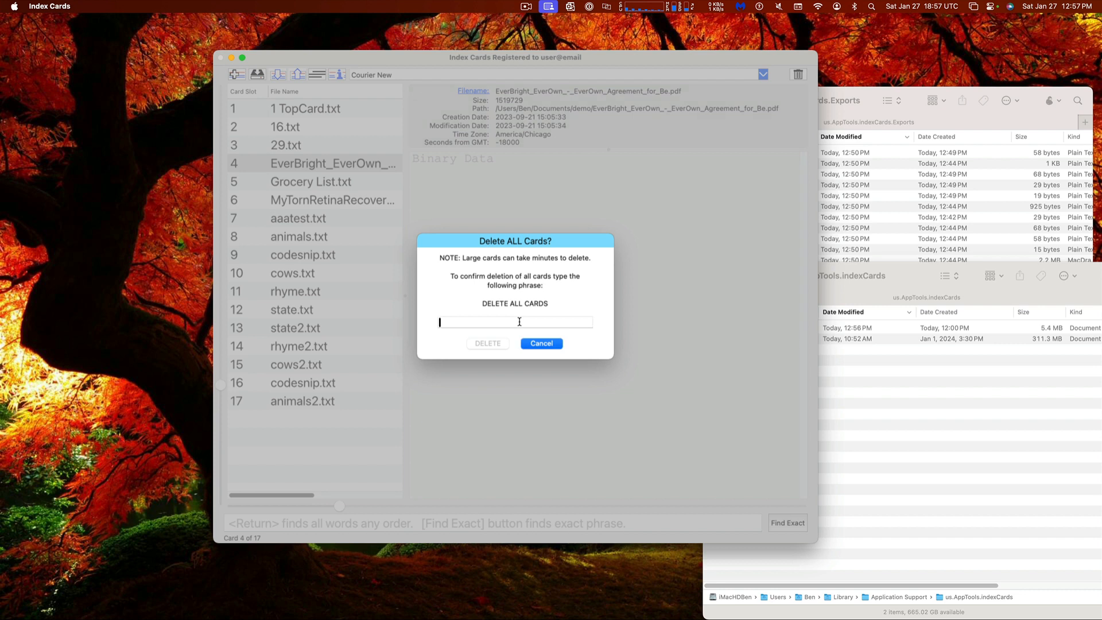
left_click(438, 321)
type("DELETE ALL CARDS")
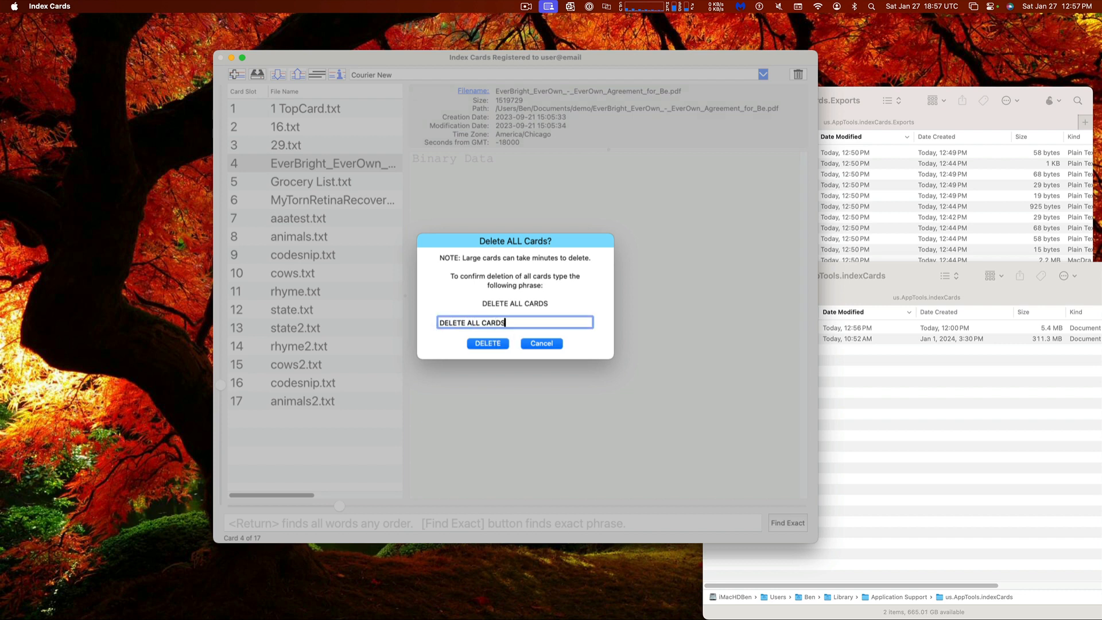
key("Caps_Lock")
left_click(496, 343)
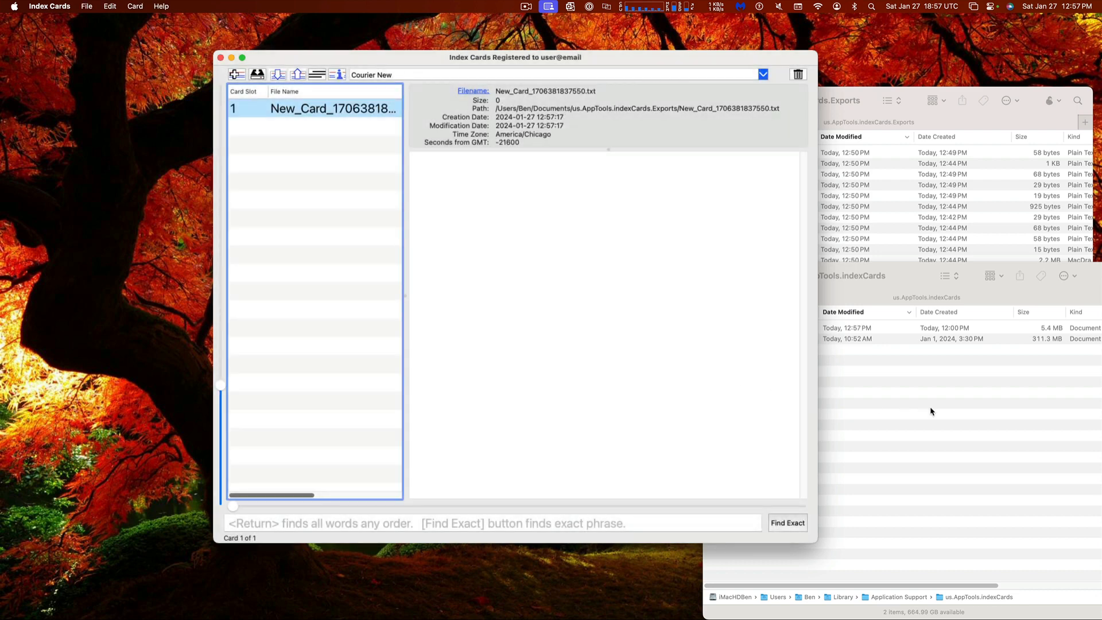
left_click(930, 411)
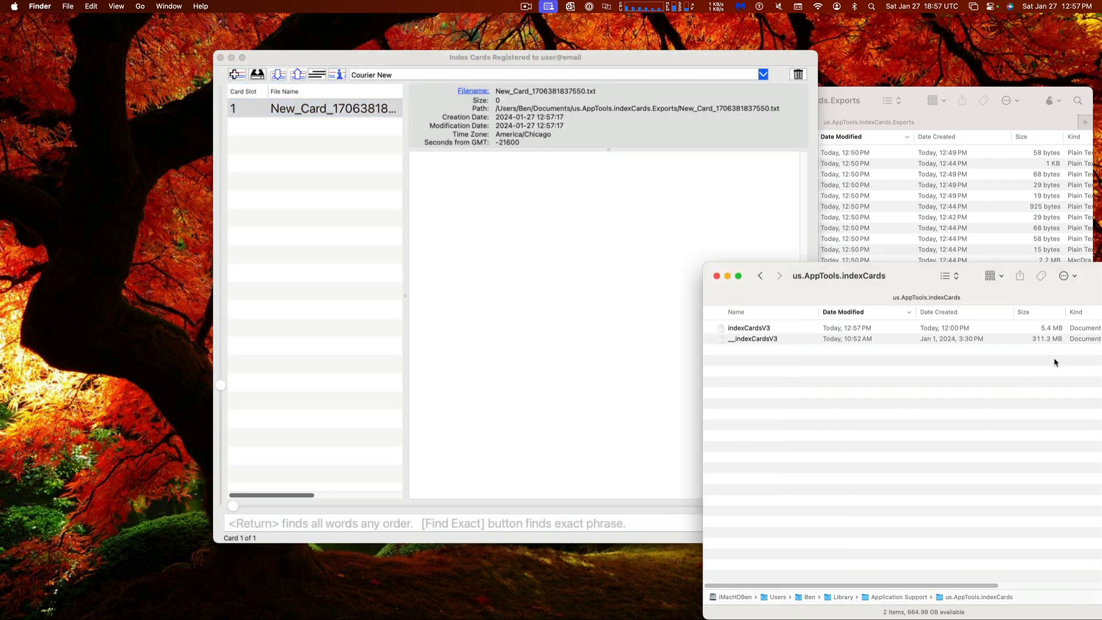
Deselect the card and vacuum the emptied database, shrinking indexCardsV3 from 5.4 MB to 49 KB
left_click(587, 248)
left_click(300, 158)
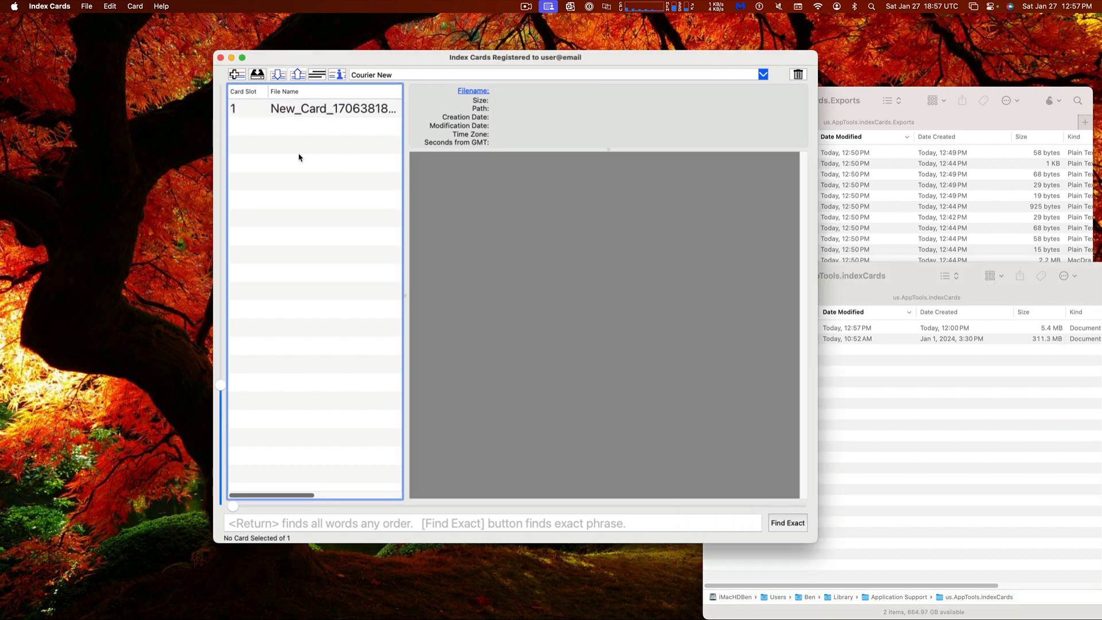
left_click(85, 7)
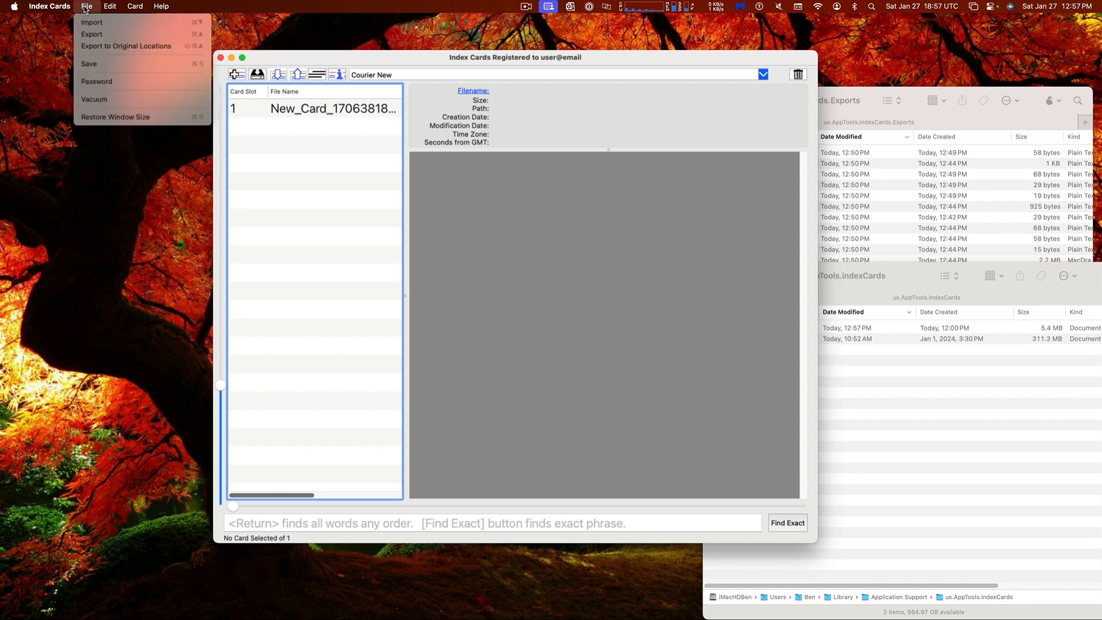
left_click(128, 99)
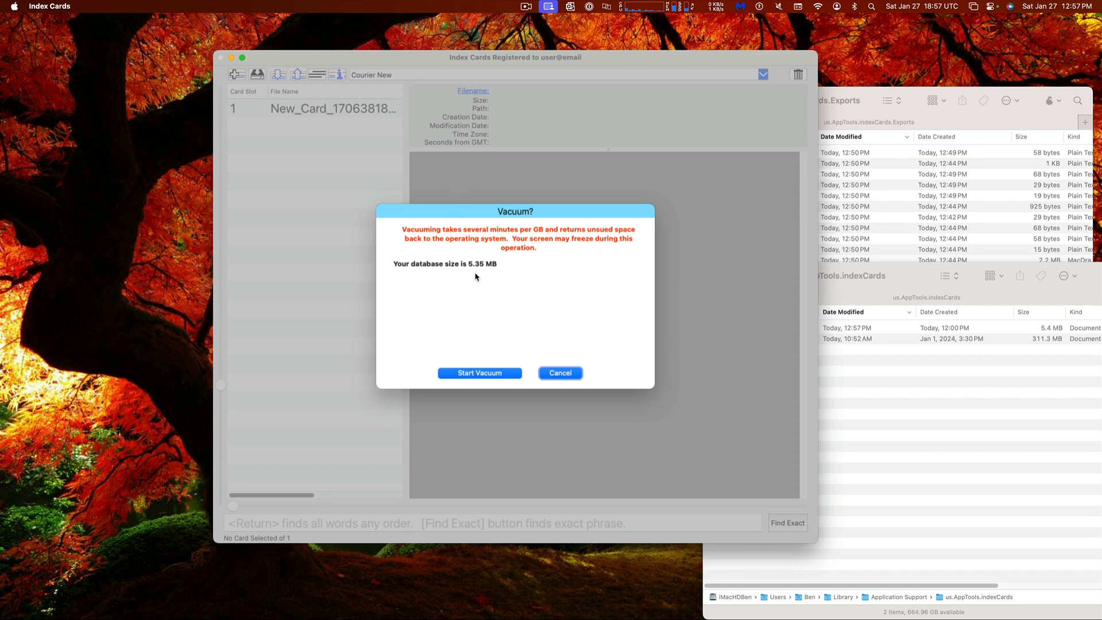
left_click(480, 374)
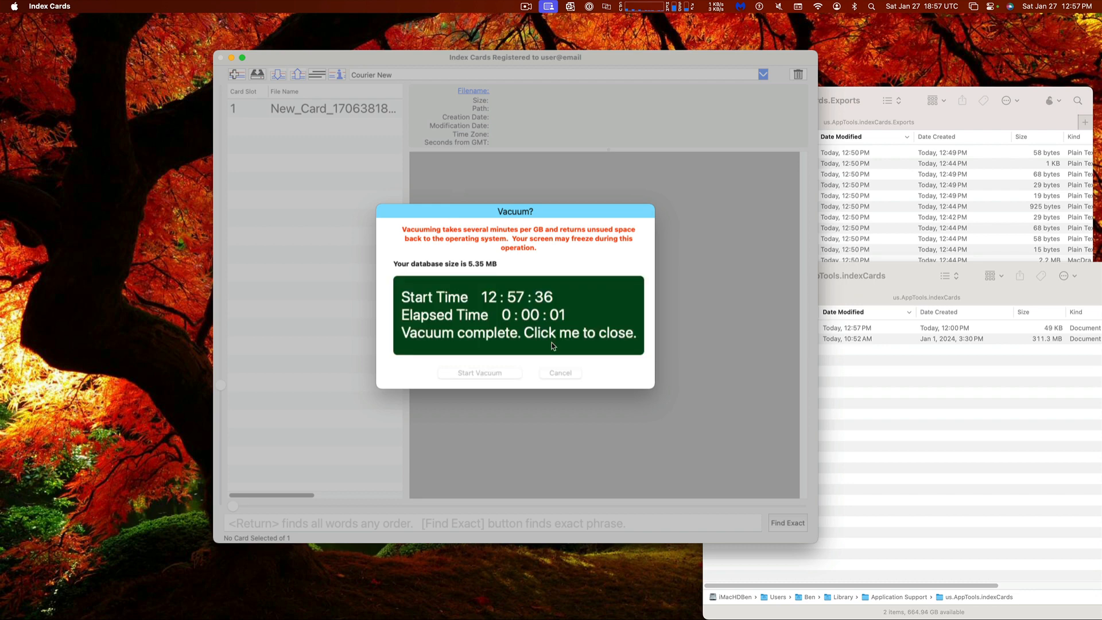
left_click(552, 346)
left_click(962, 376)
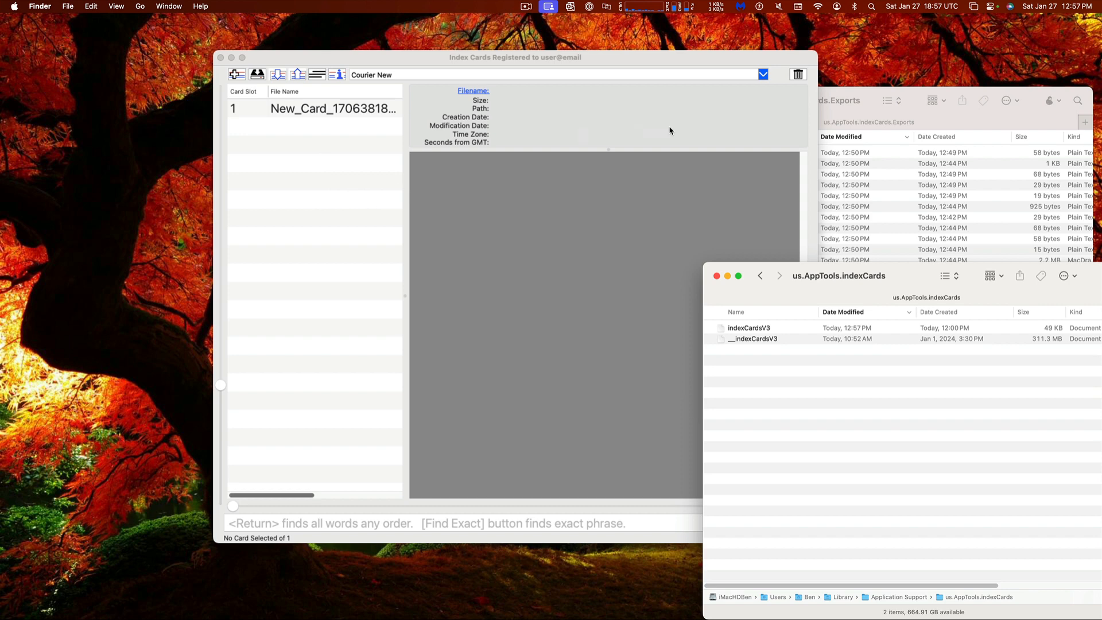
Cancel the vacuum prompt and dismiss the import-complete notice, leaving 11 cards listed
left_click(797, 76)
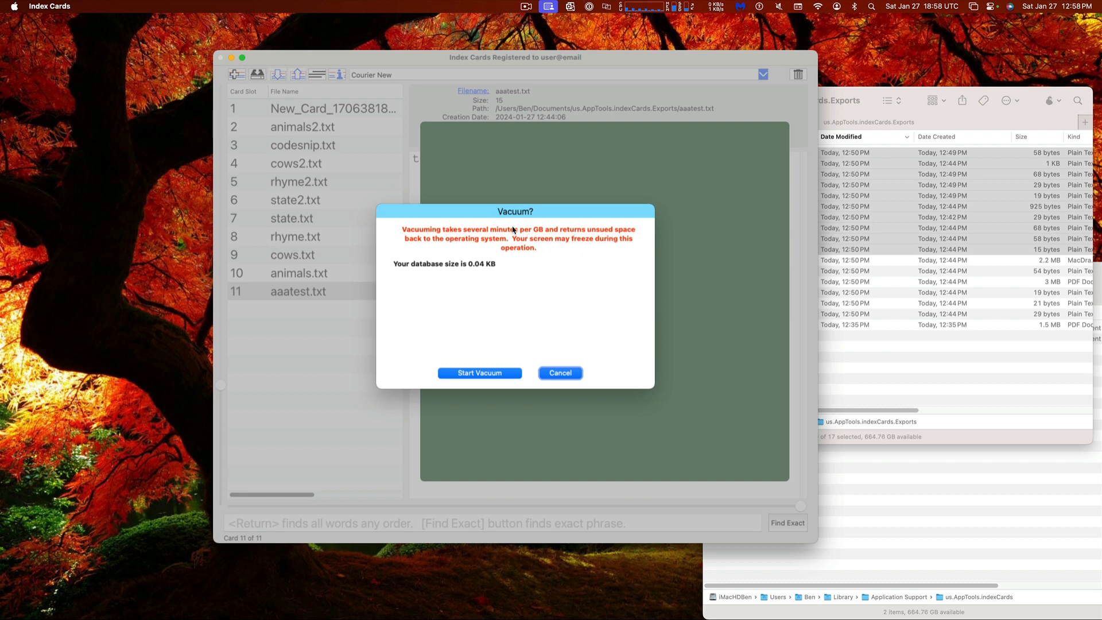
left_click(561, 374)
left_click(545, 363)
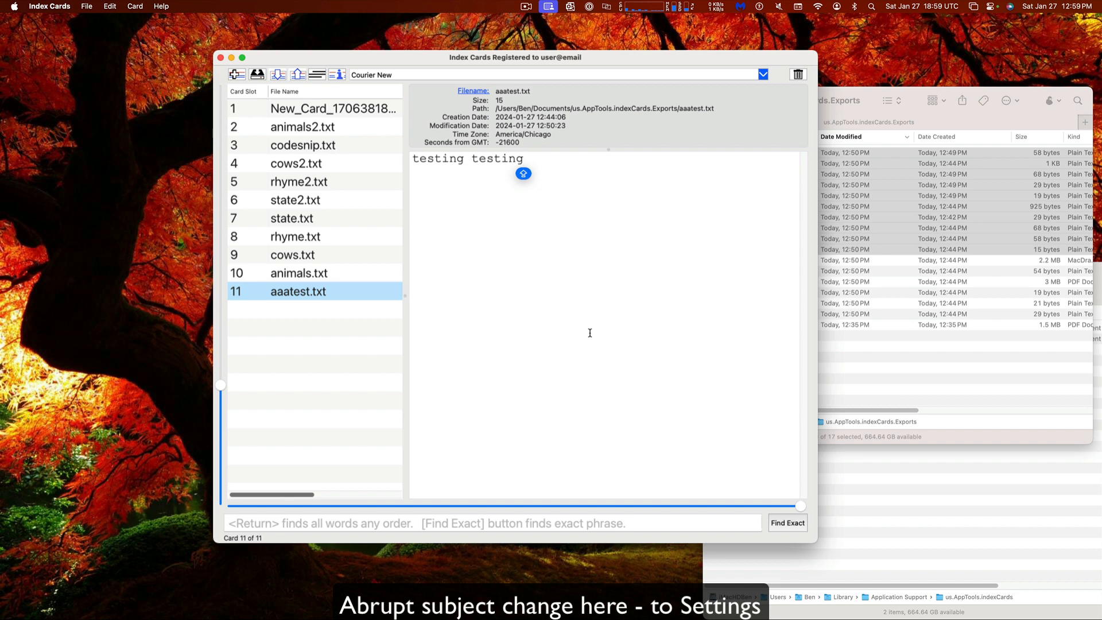
Review Preferences with the scrubbing card indicator enabled and close them with OK
key("super+comma")
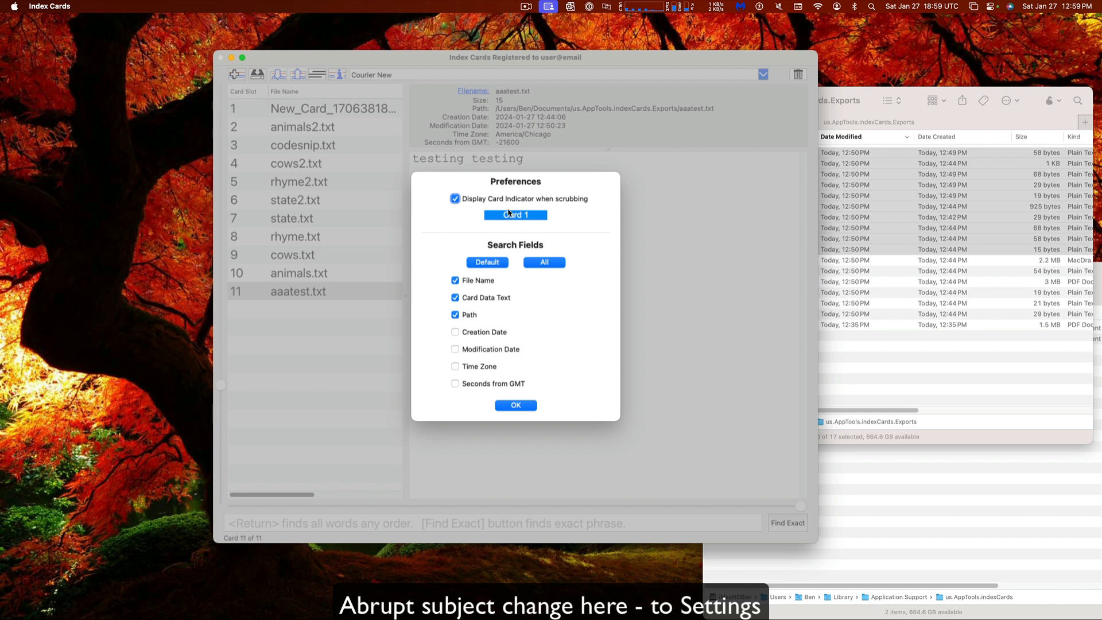
left_click(523, 405)
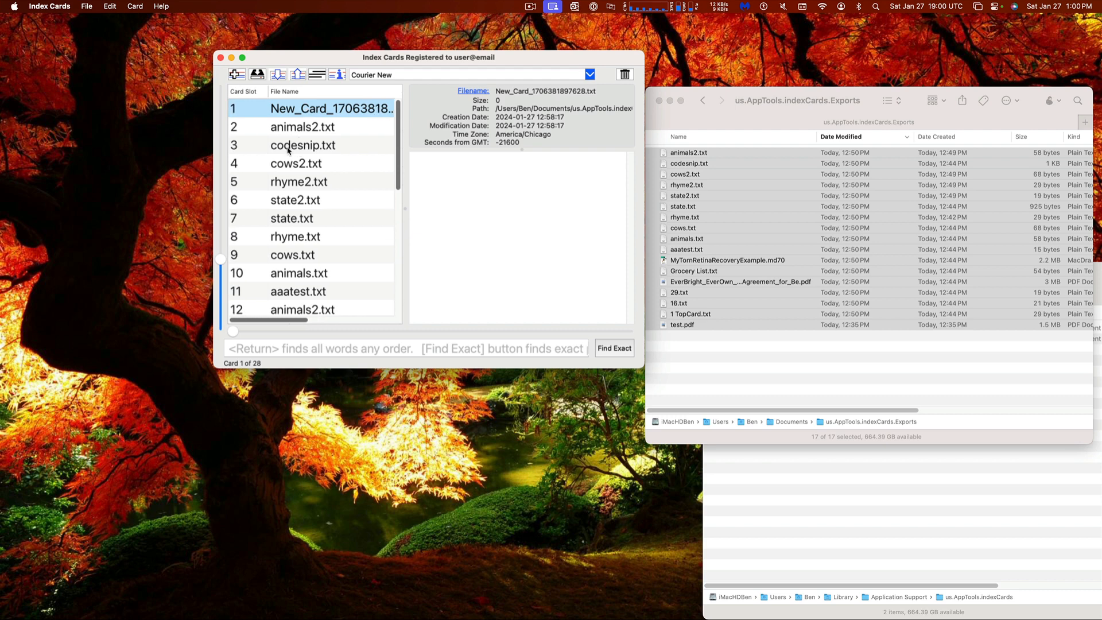
Scroll through the card list and view the animals2.txt card
scroll(288, 150, "down", 8)
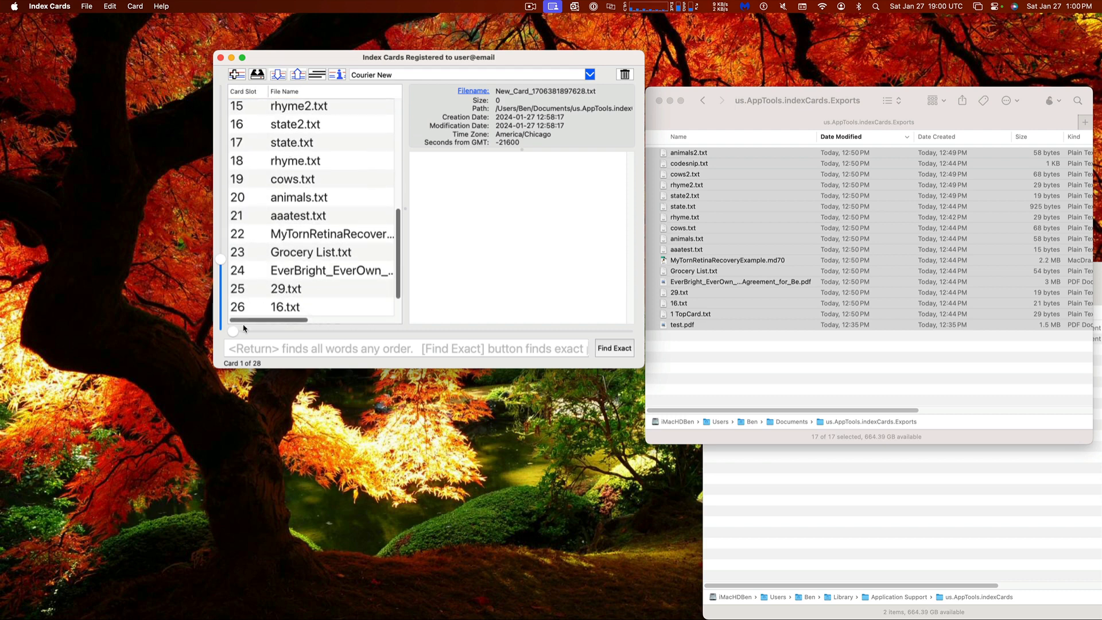
scroll(292, 288, "up", 8)
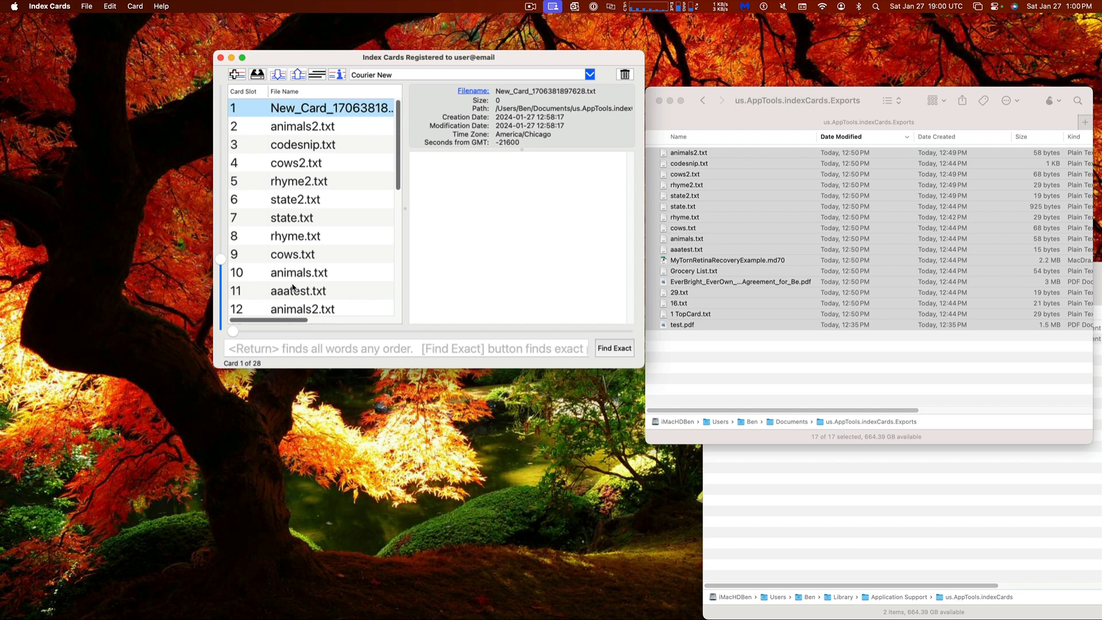
scroll(292, 287, "down", 8)
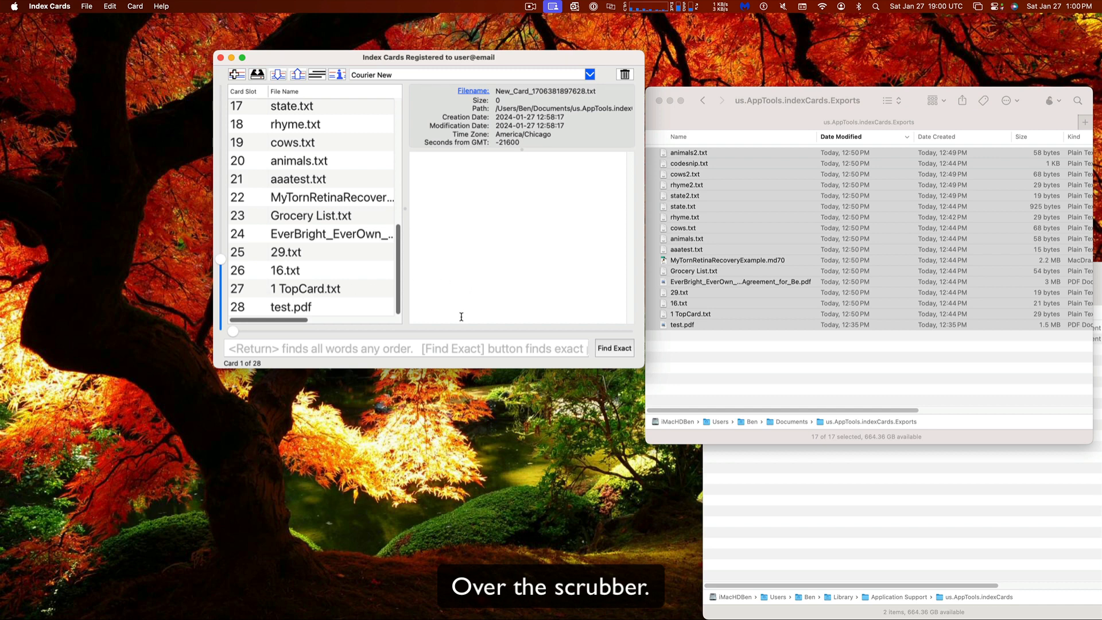
scroll(349, 148, "up", 10)
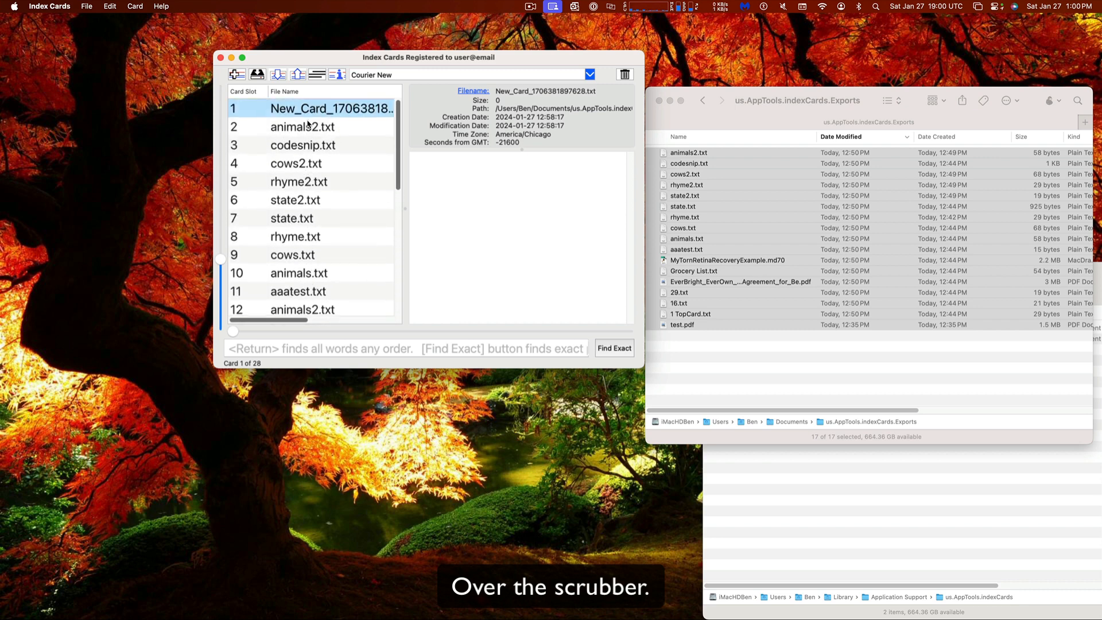
left_click(301, 132)
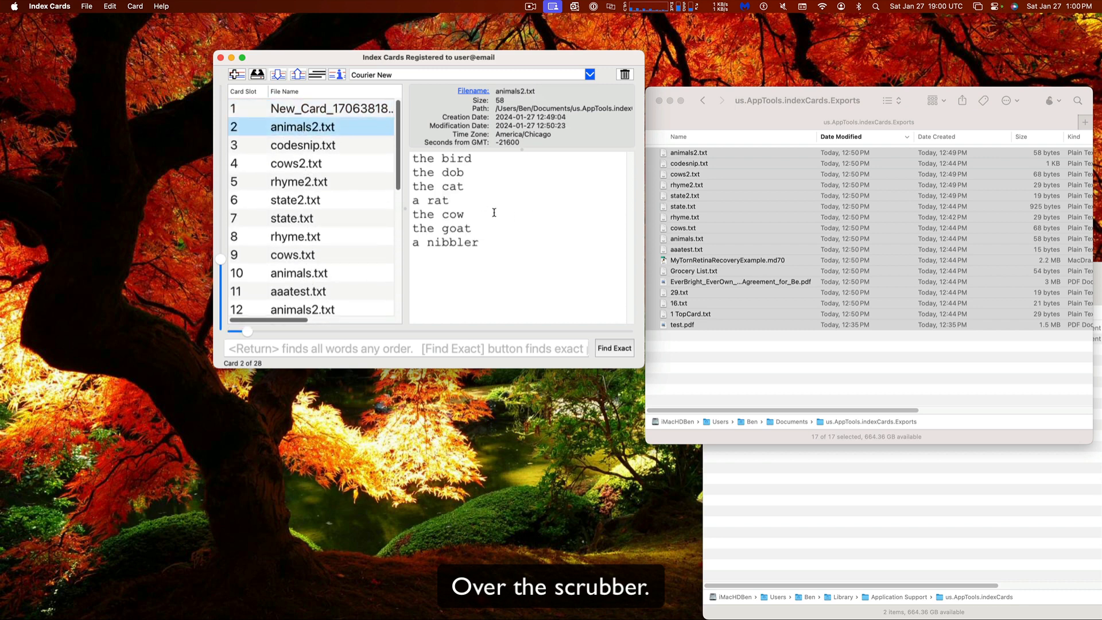
scroll(326, 246, "down", 10)
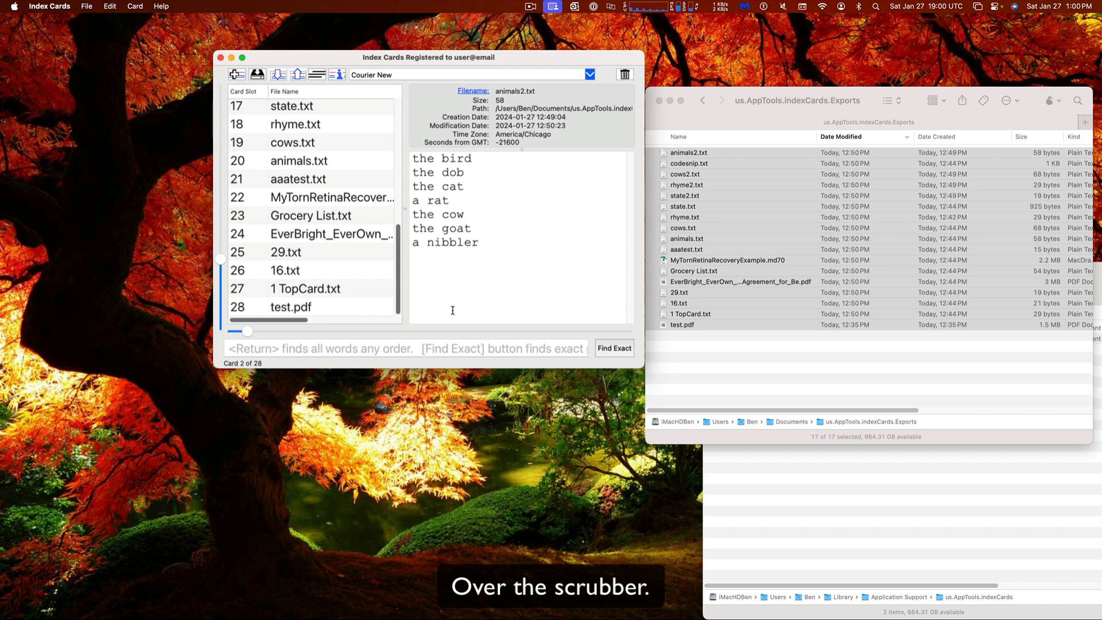
Scrub to the last card, test.pdf (28 of 28), then reopen Preferences
mouse_move(450, 330)
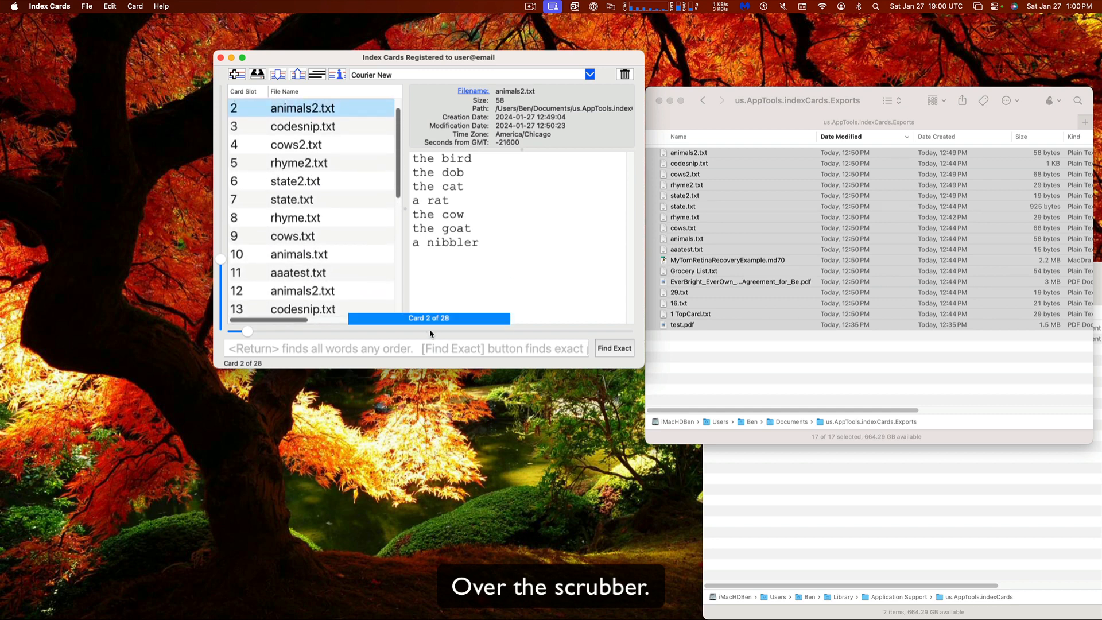
scroll(318, 256, "down", 5)
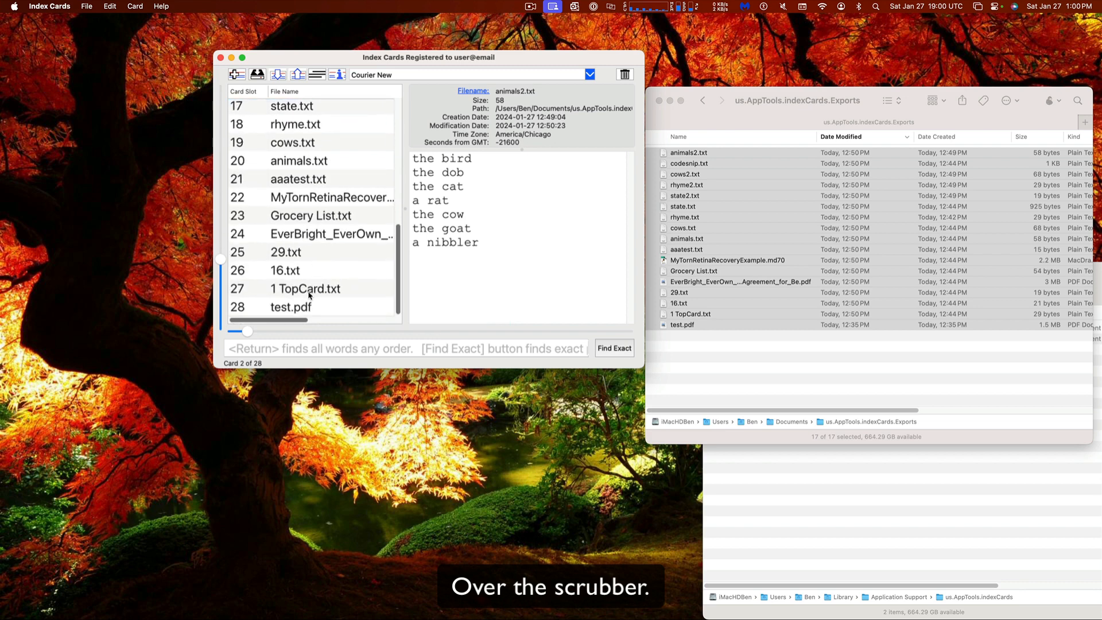
left_click(314, 310)
scroll(343, 245, "up", 6)
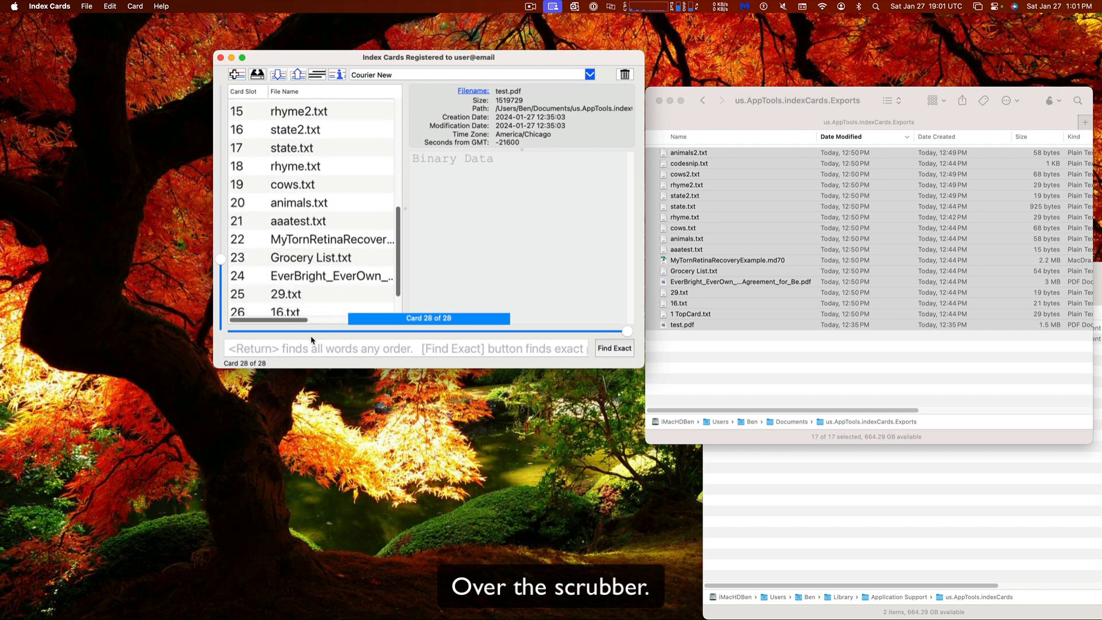
left_click(311, 353)
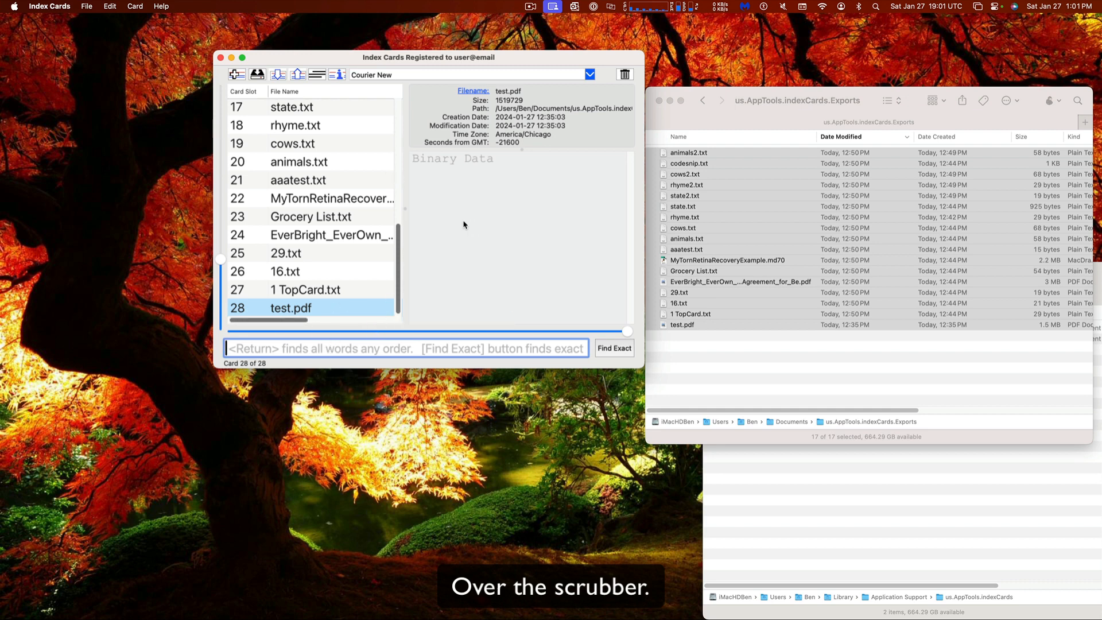
key("super+comma")
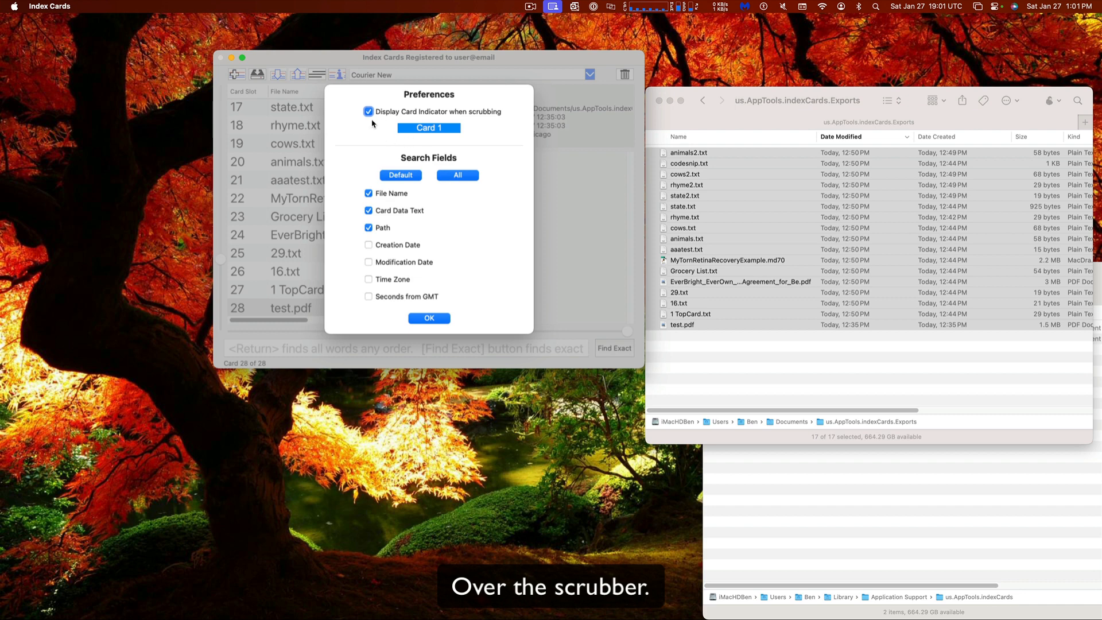
Confirm and close the Preferences dialog with OK
left_click(425, 318)
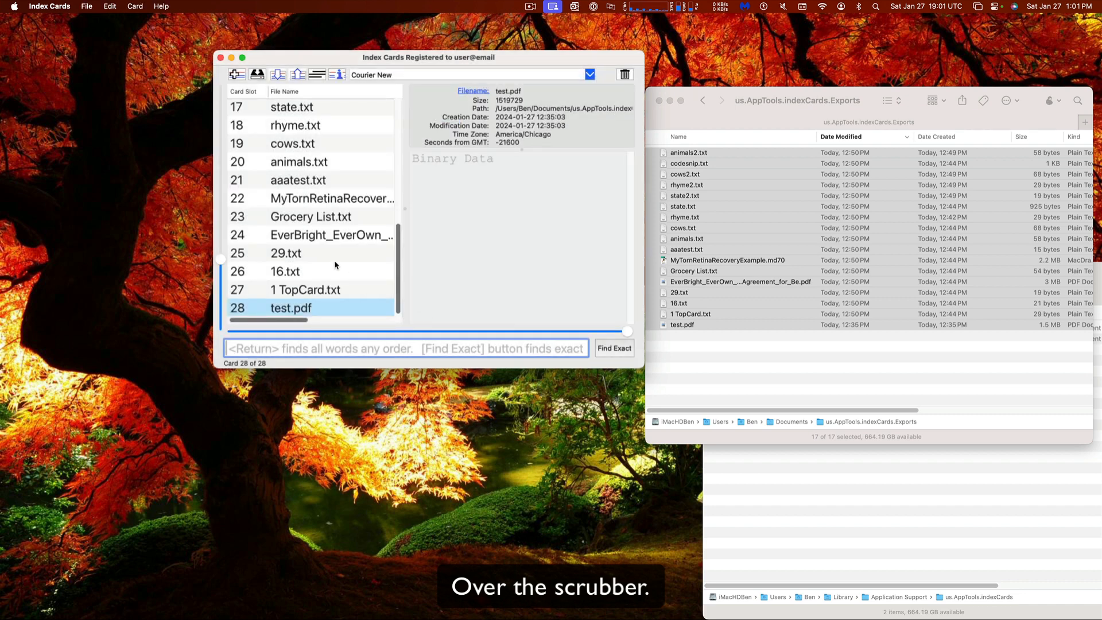
scroll(336, 264, "up", 10)
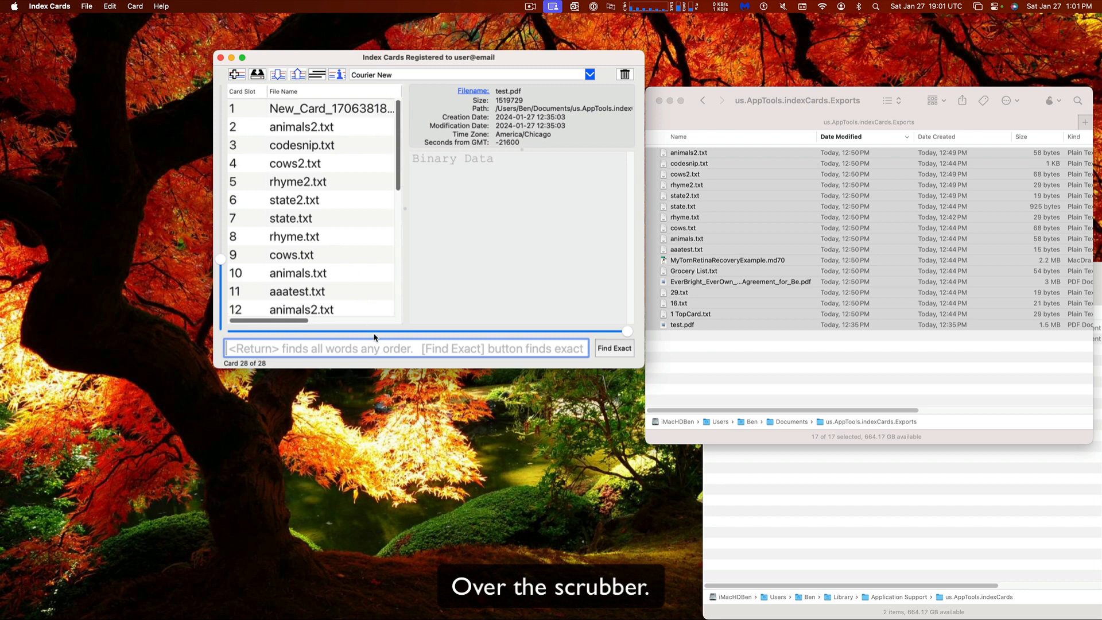
scroll(374, 335, "down", 10)
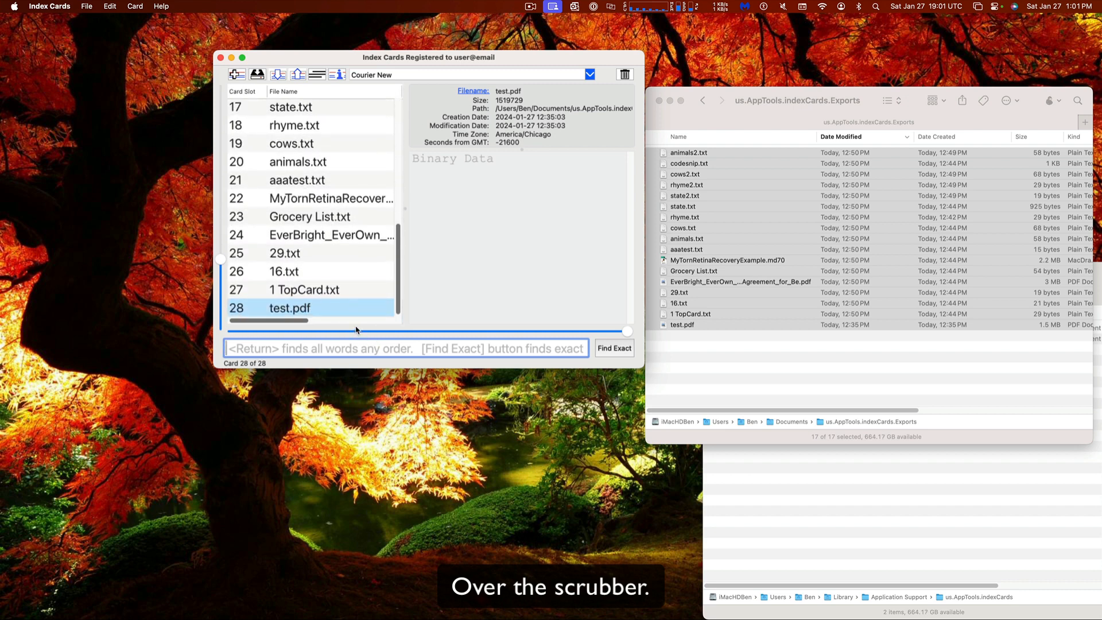
scroll(346, 305, "up", 10)
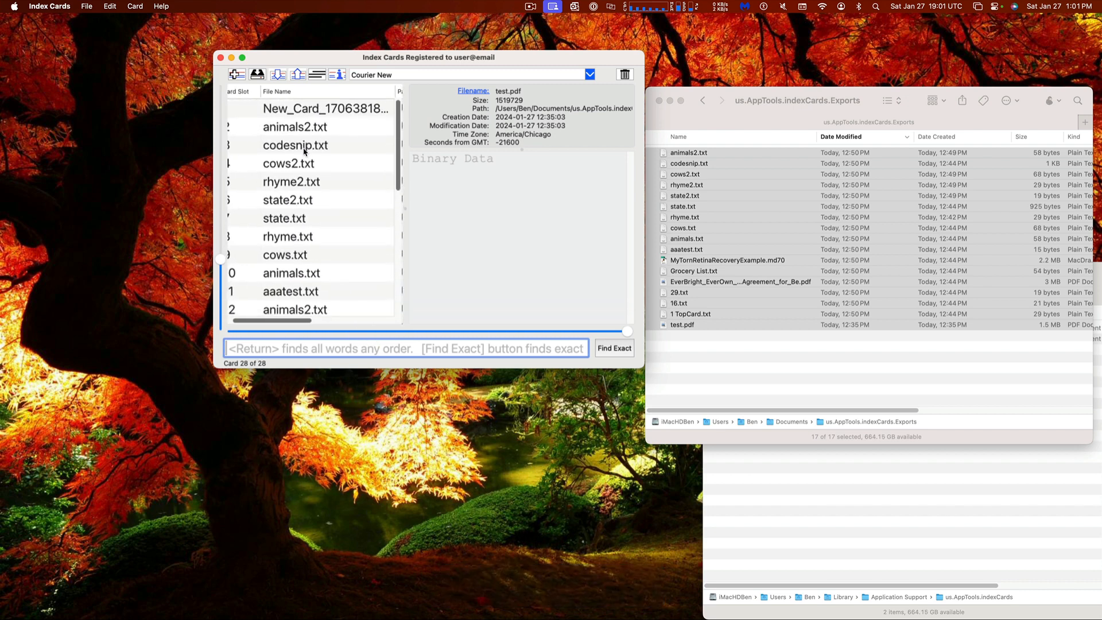
Show card 1, New_Card_1706381897628.txt, and move the window further right
left_click(311, 110)
scroll(311, 113, "left", 2)
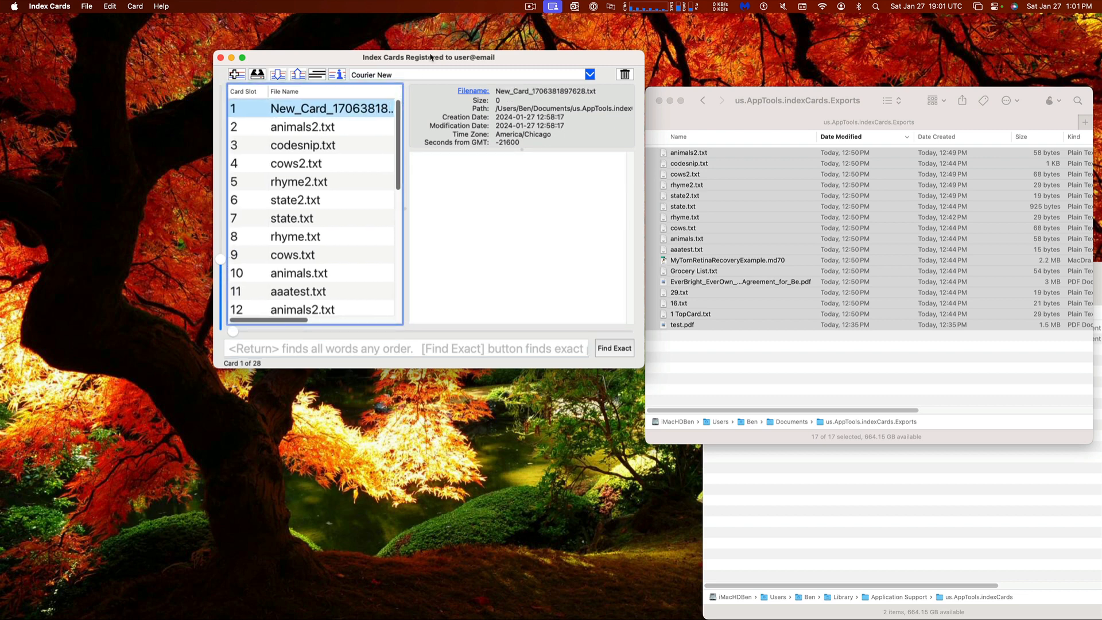
left_click_drag(404, 58, 455, 62)
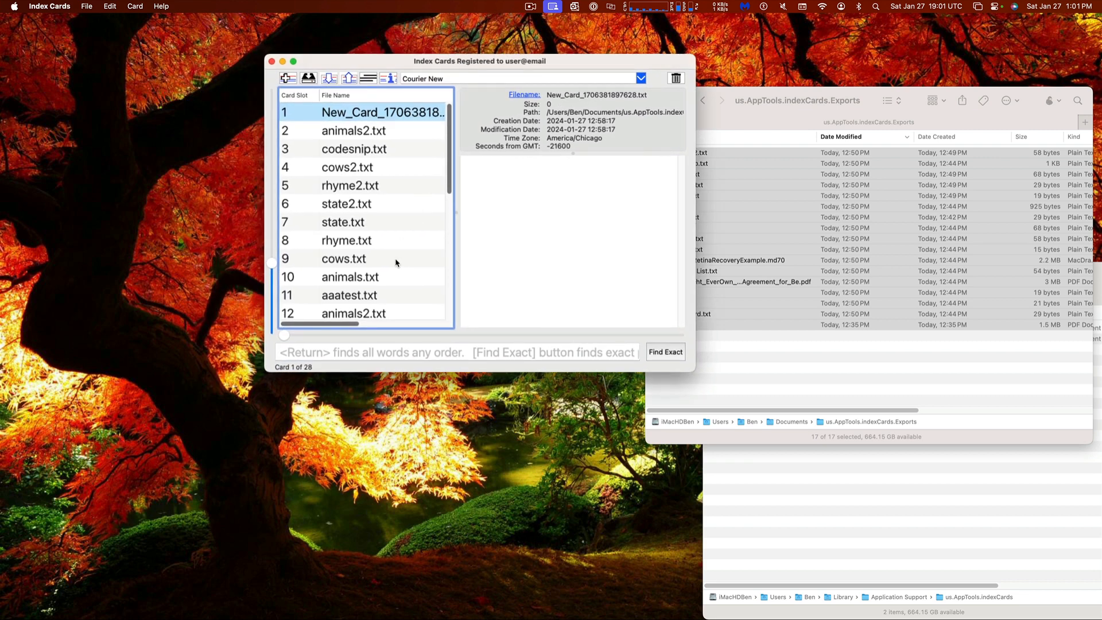
scroll(396, 263, "down", 10)
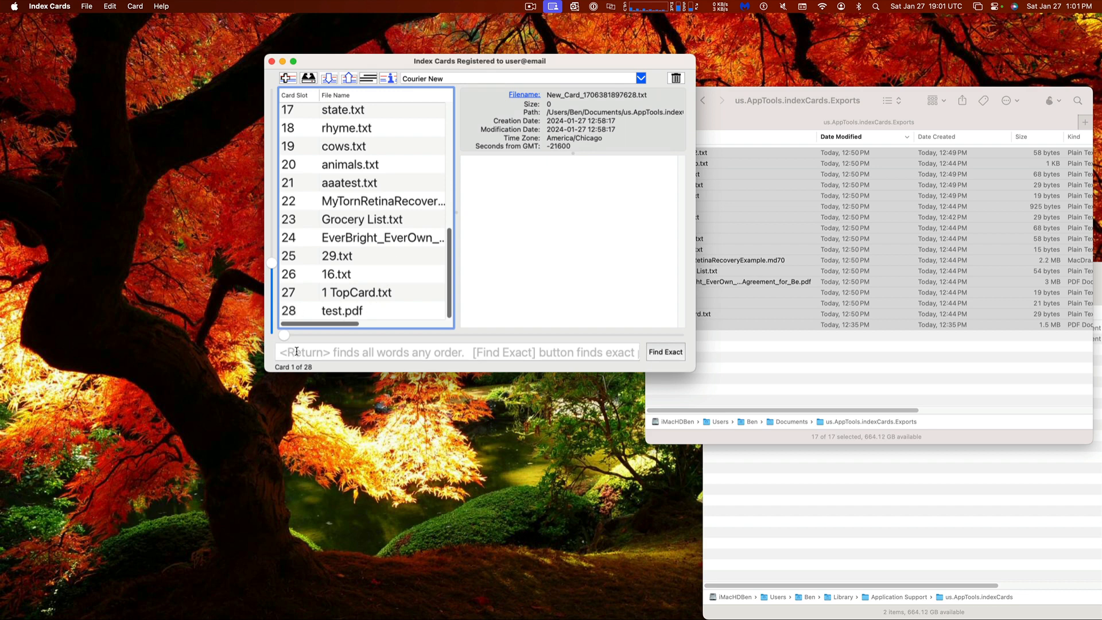
Search the cards for test.pdf, then clear the search so all 28 cards are listed again
left_click(589, 352)
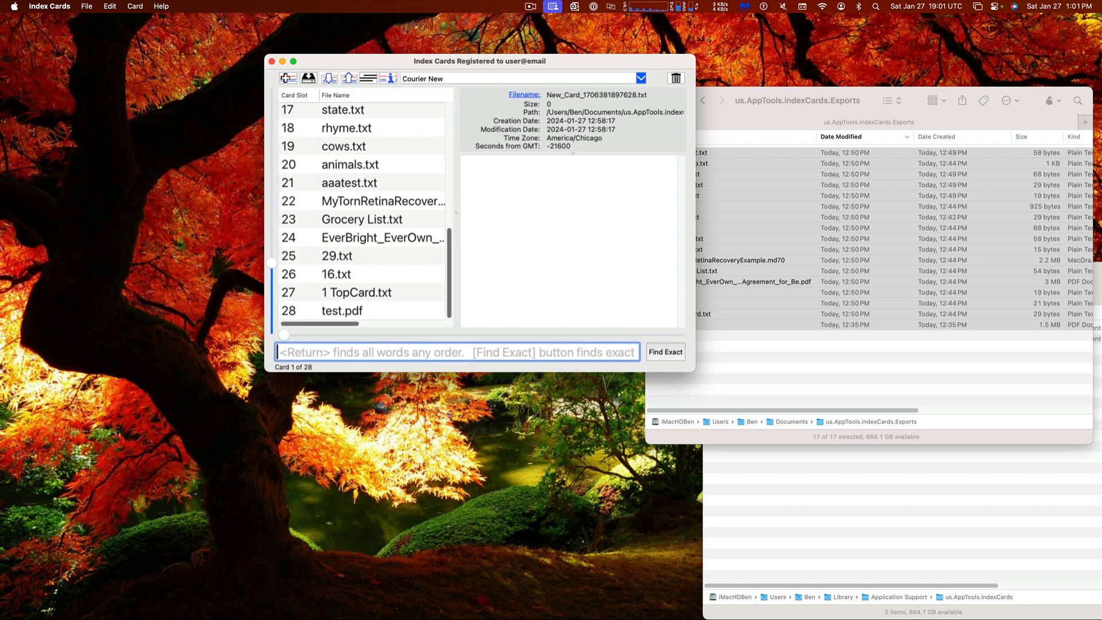
type("test.pdf")
key("Return")
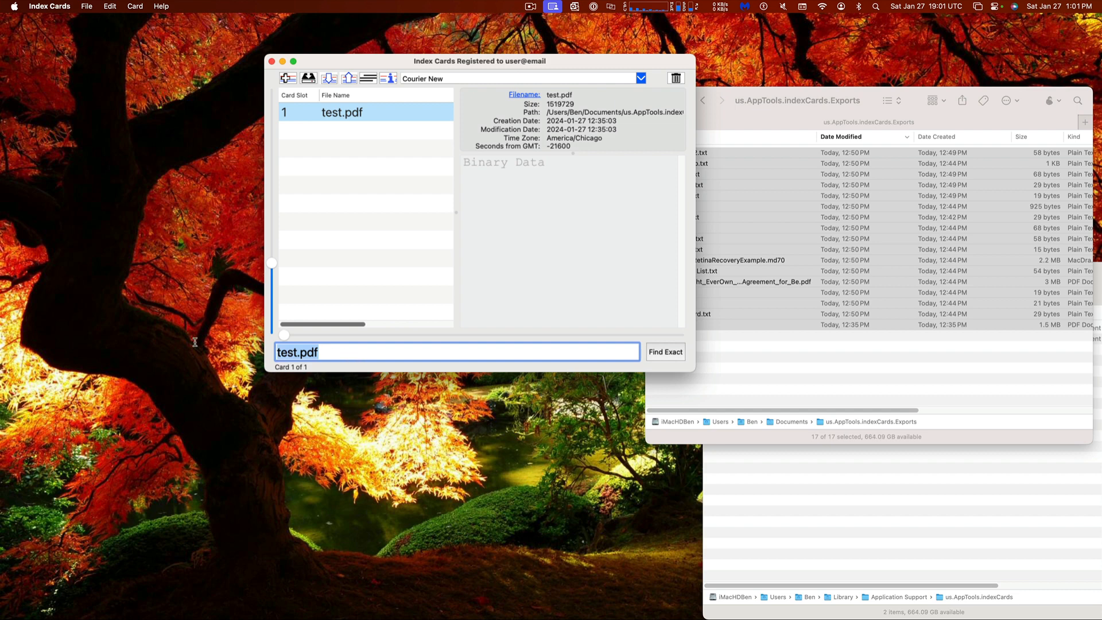
key("BackSpace")
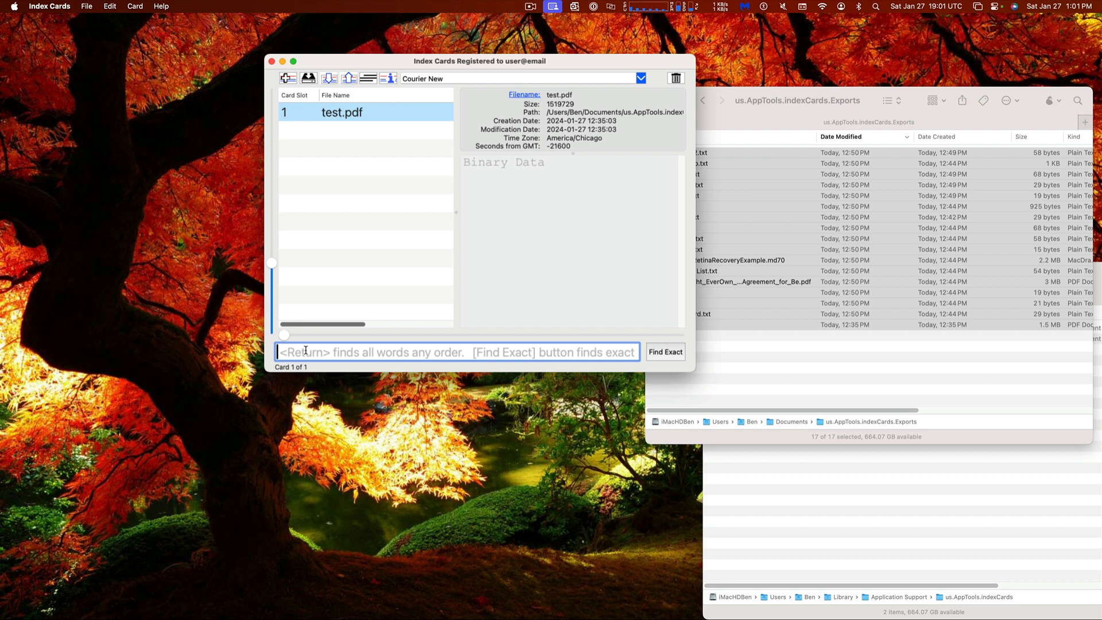
key("Return")
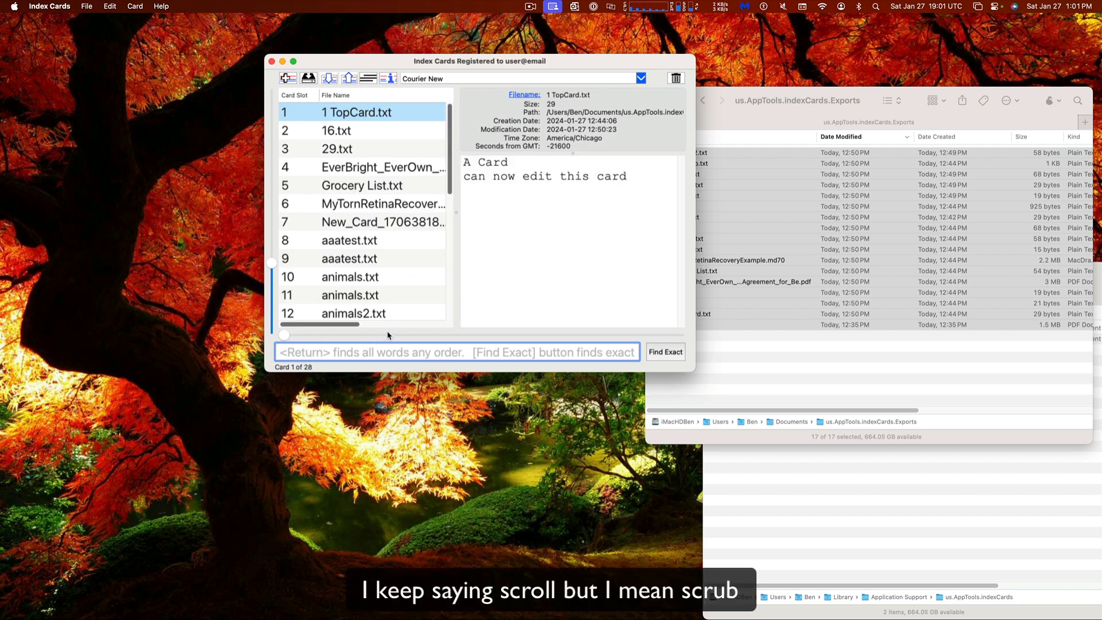
Show card 9, aaatest.txt, then scrub through the cards to card 17, cows.txt
left_click(367, 258)
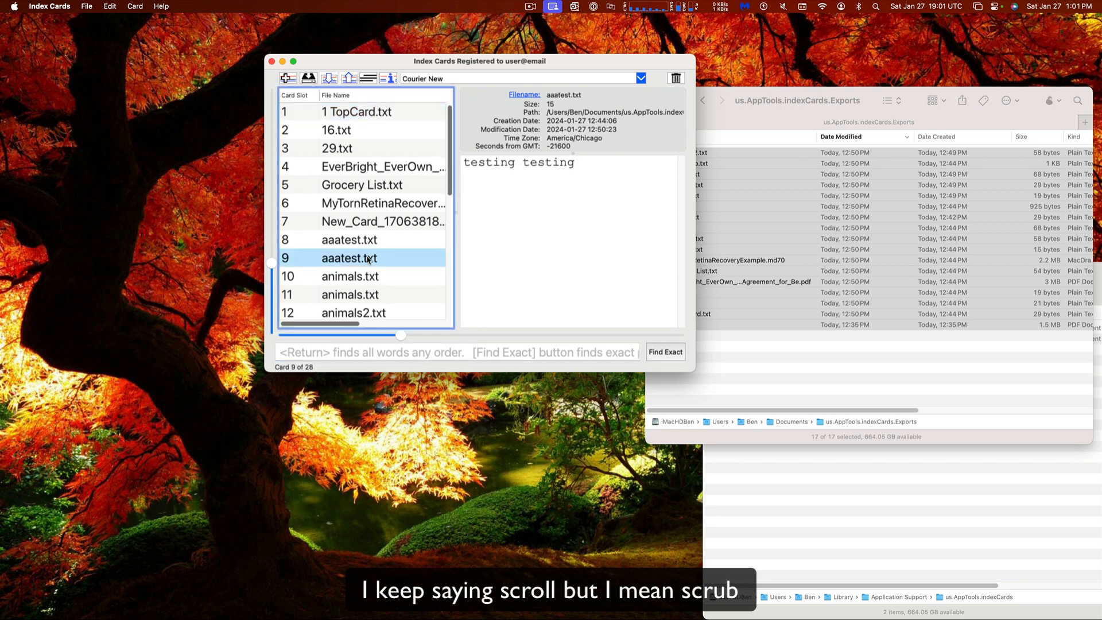
scroll(368, 260, "down", 5)
scroll(423, 313, "up", 6)
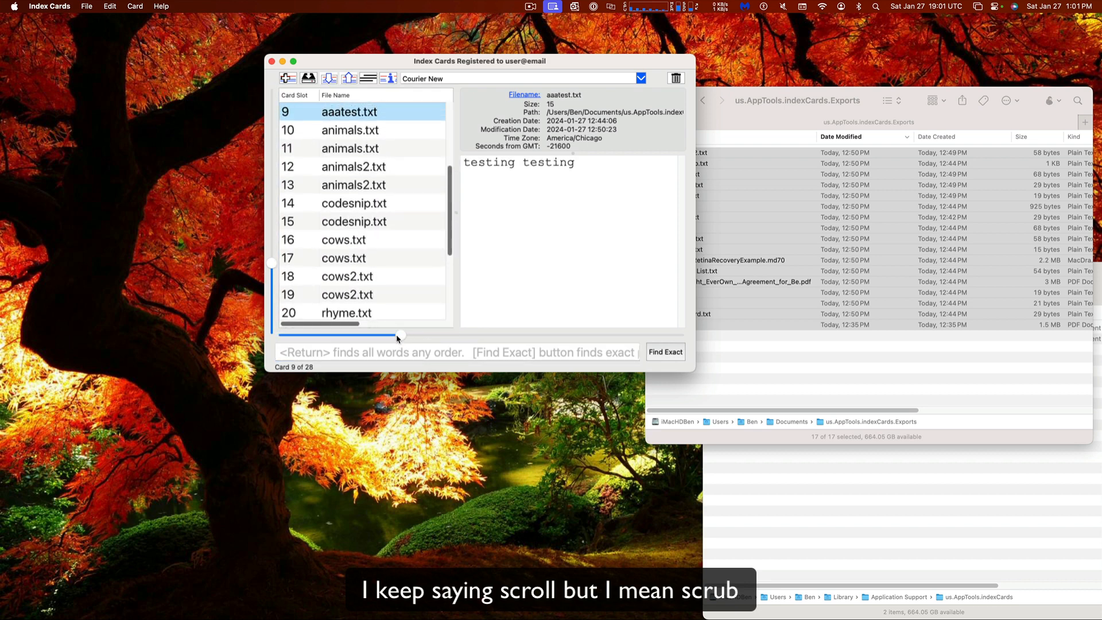
left_click_drag(398, 338, 301, 501)
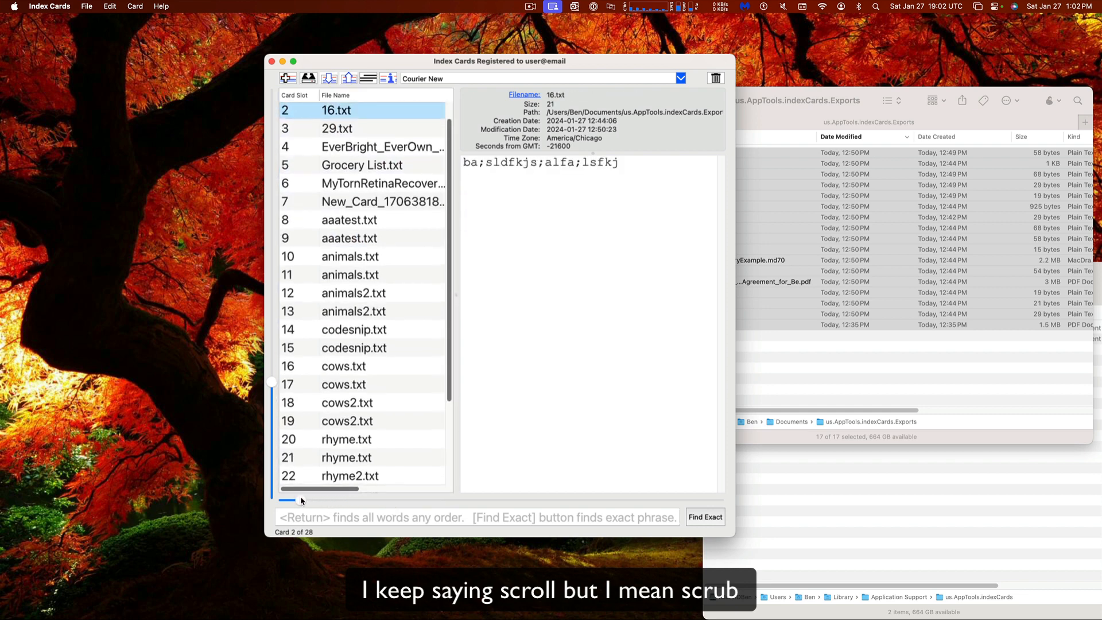
left_click(280, 504)
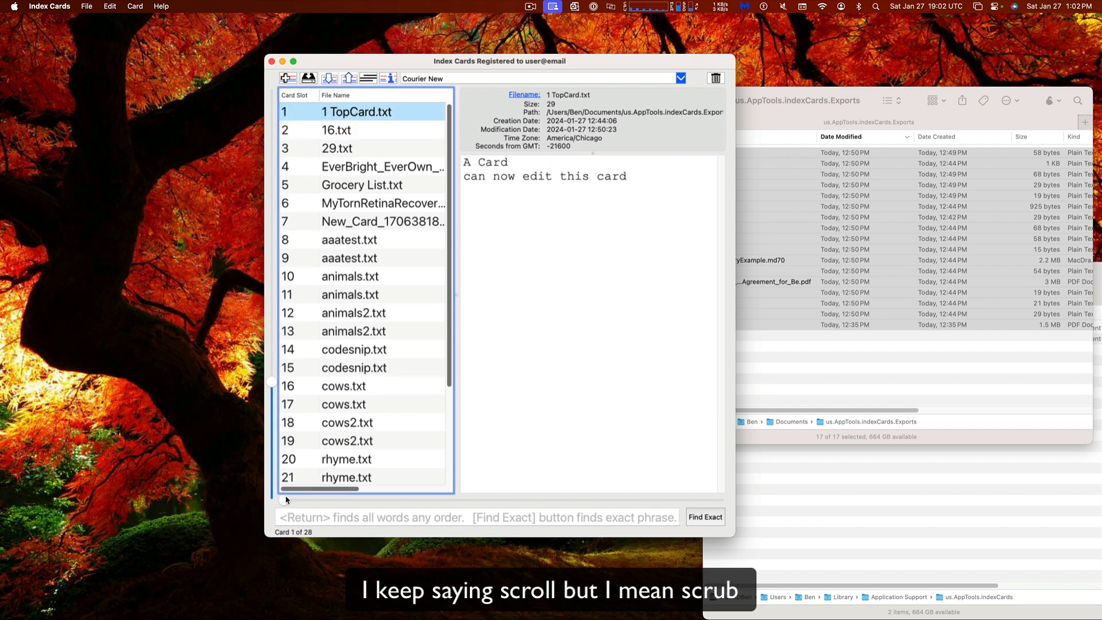
left_click_drag(282, 500, 547, 504)
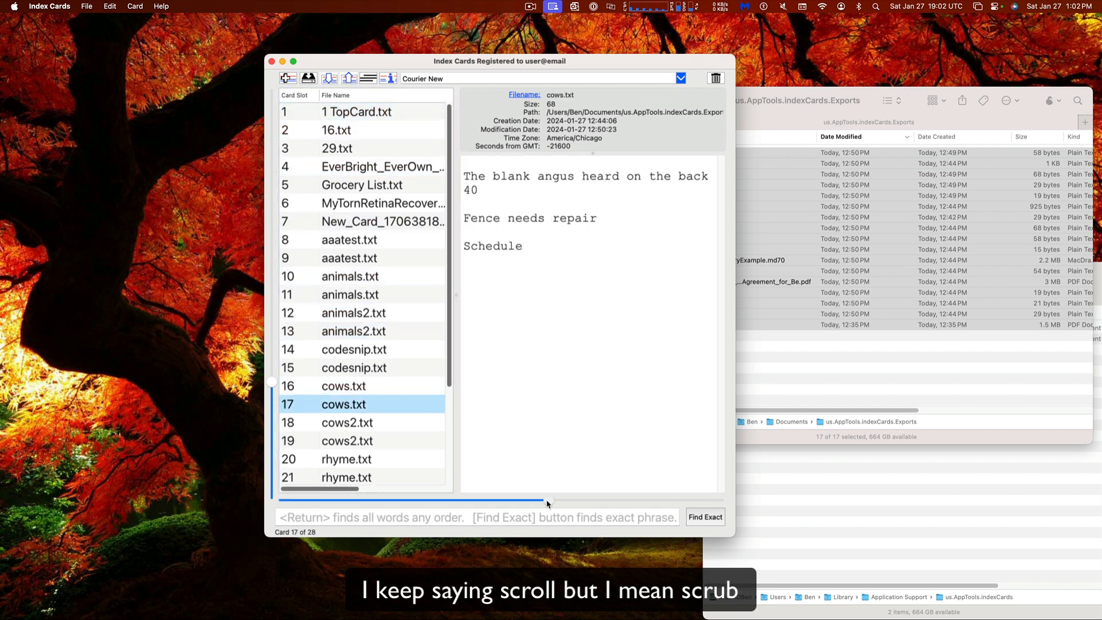
Search the cards for 'cows', narrowing the list to four matches
left_click(427, 522)
type("cow")
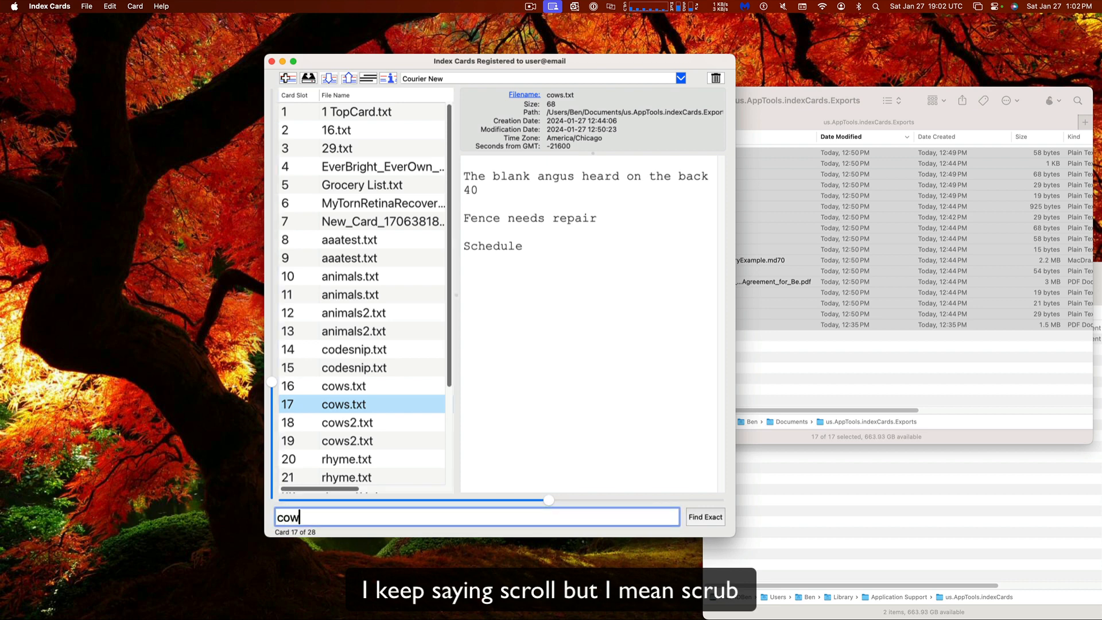
type("s")
key("Return")
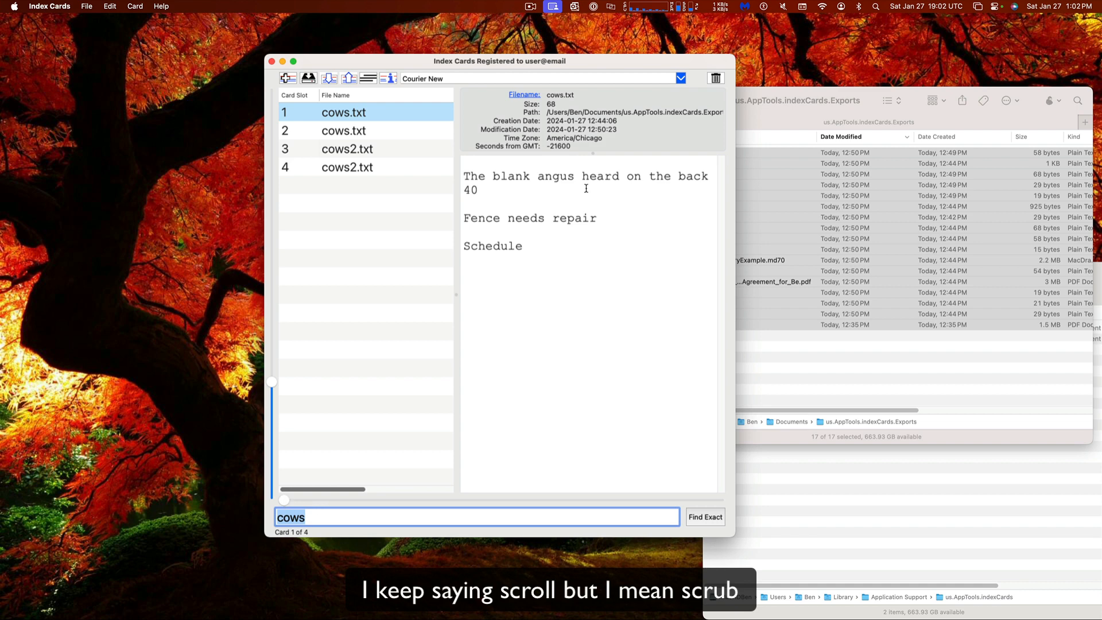
Widen the window, scrub through the cows cards back to the first, and hide the file details
left_click_drag(454, 130, 405, 125)
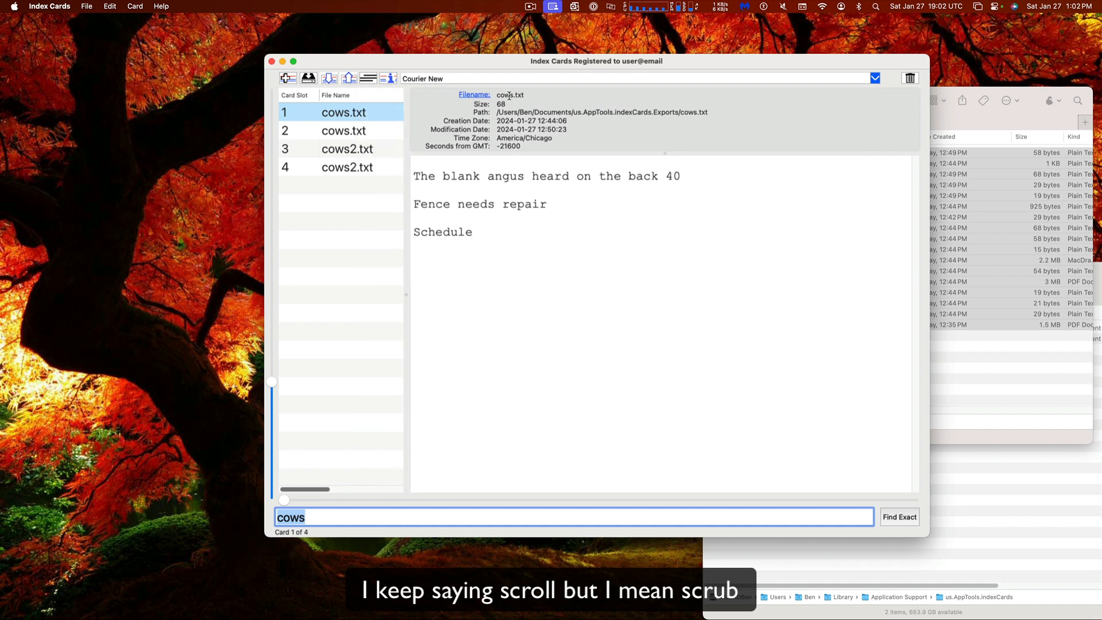
left_click_drag(284, 503, 897, 519)
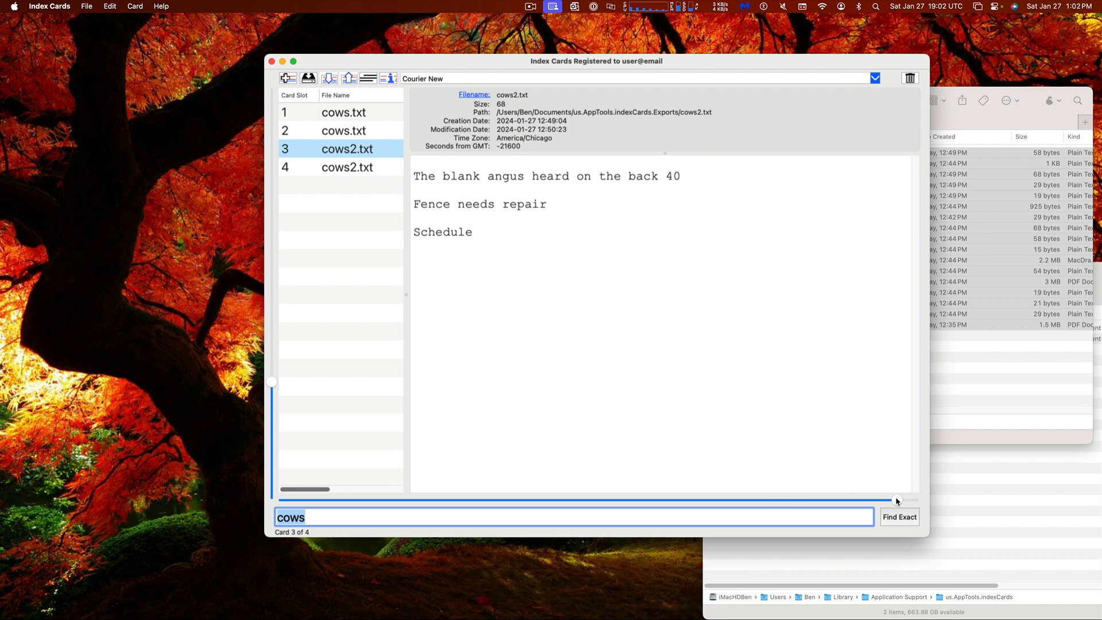
left_click_drag(885, 503, 287, 507)
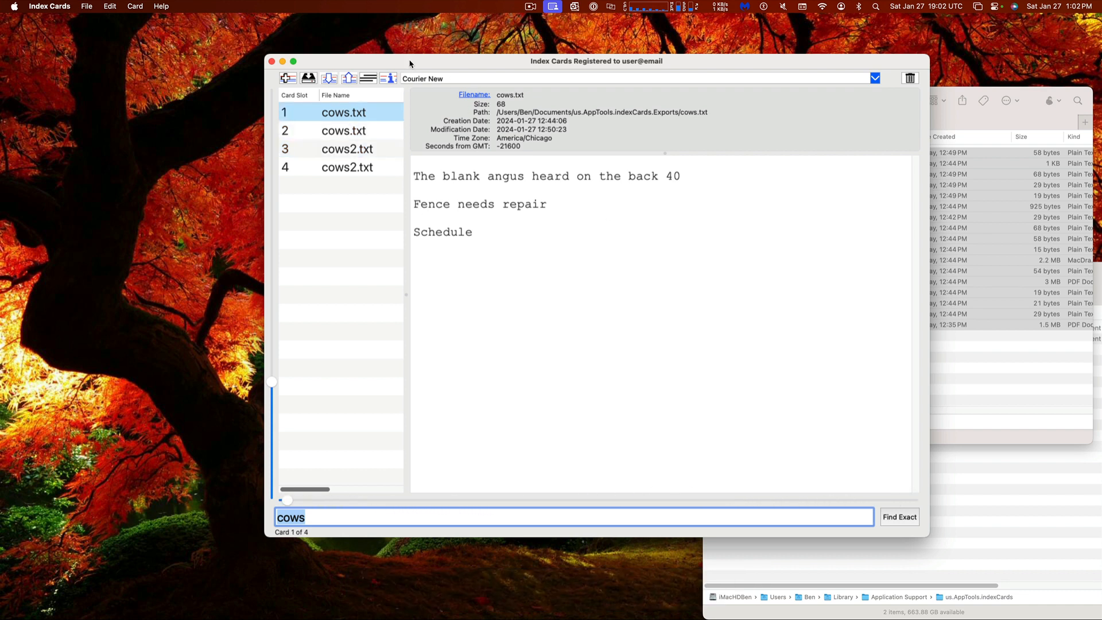
left_click(388, 78)
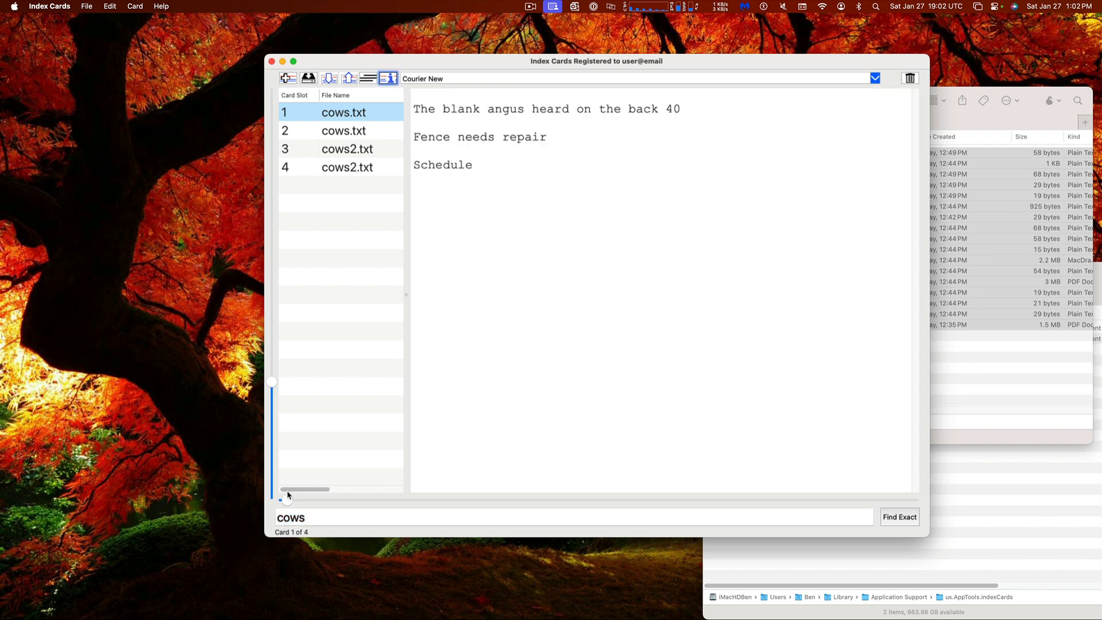
Reposition the card window, finally parking it mostly off-screen at the bottom-right
left_click(91, 7)
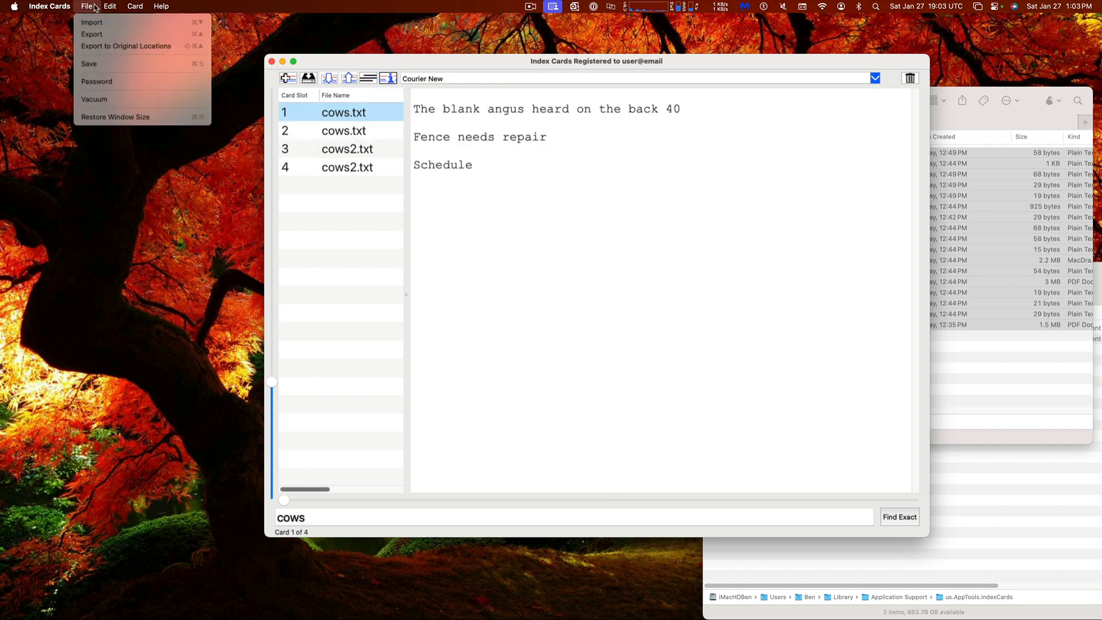
left_click(453, 247)
left_click_drag(380, 62, 347, 81)
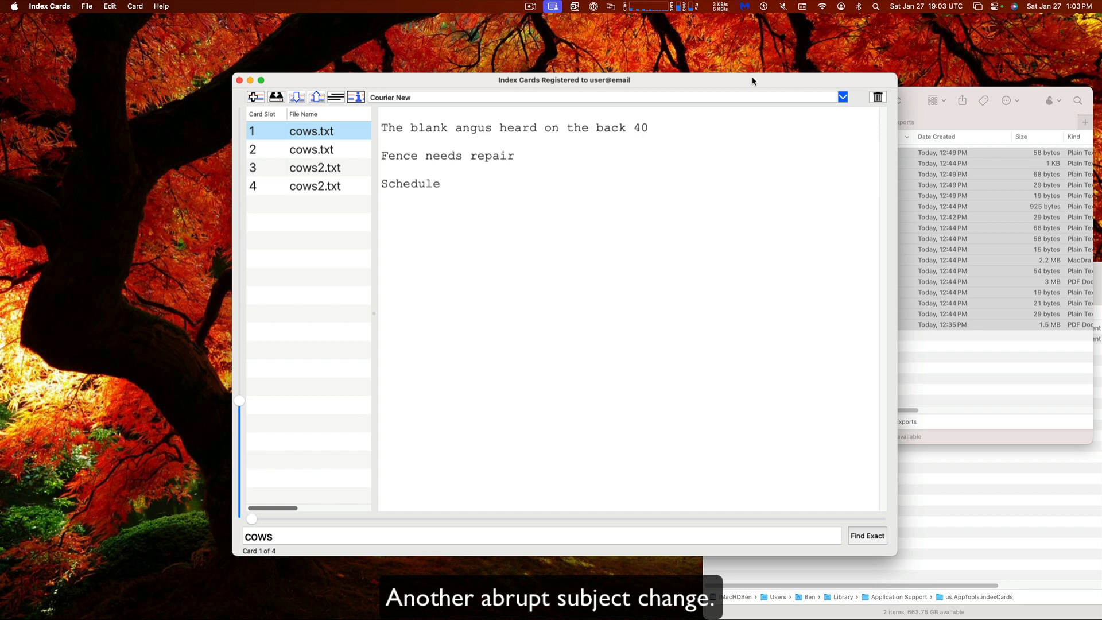
left_click_drag(714, 81, 669, 44)
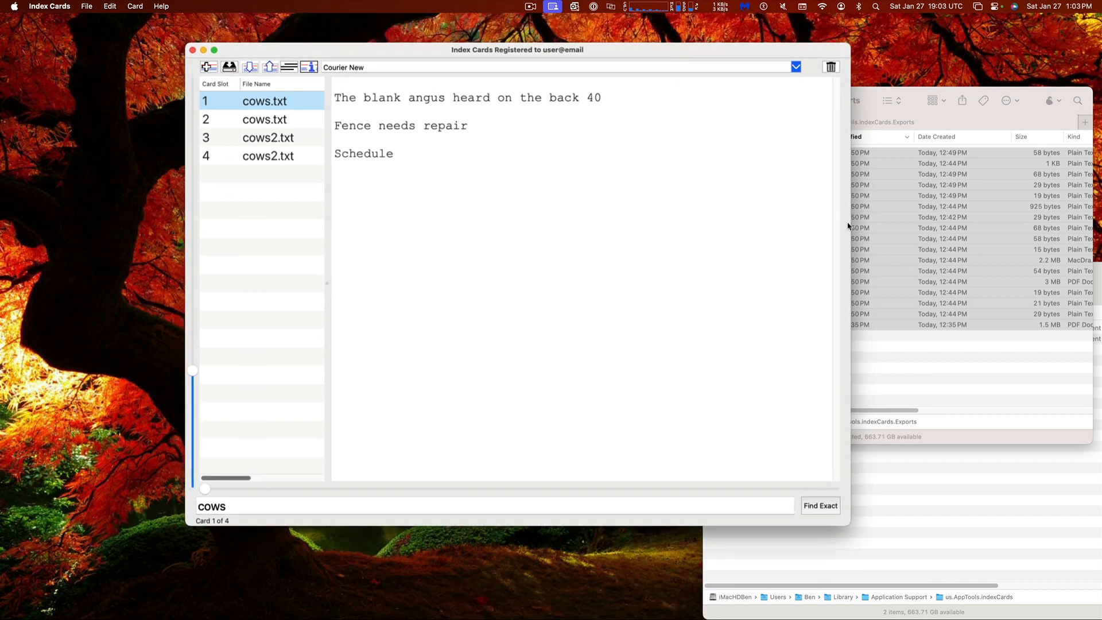
left_click_drag(355, 50, 499, 65)
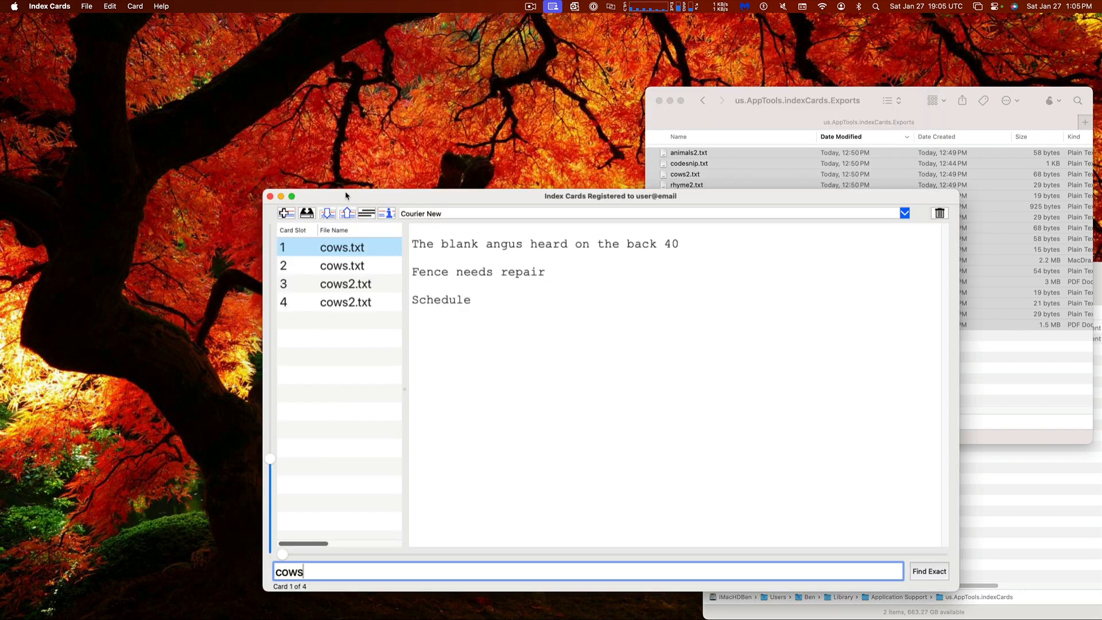
left_click_drag(346, 196, 880, 619)
Bring the card window to the front and choose File > Restore Window Size
left_click(363, 361)
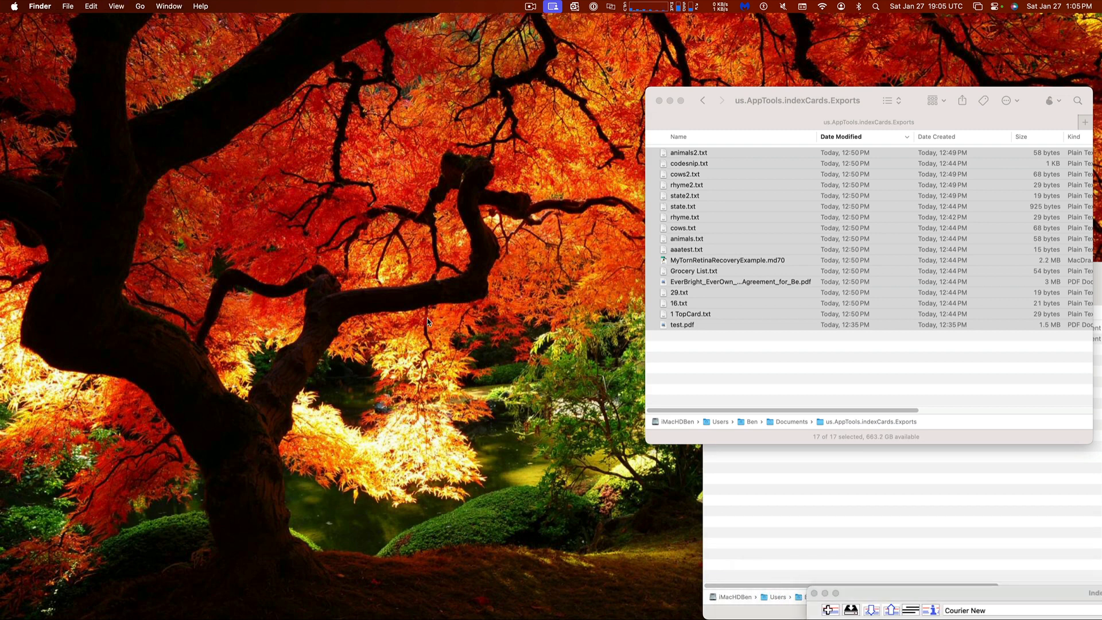
left_click(817, 609)
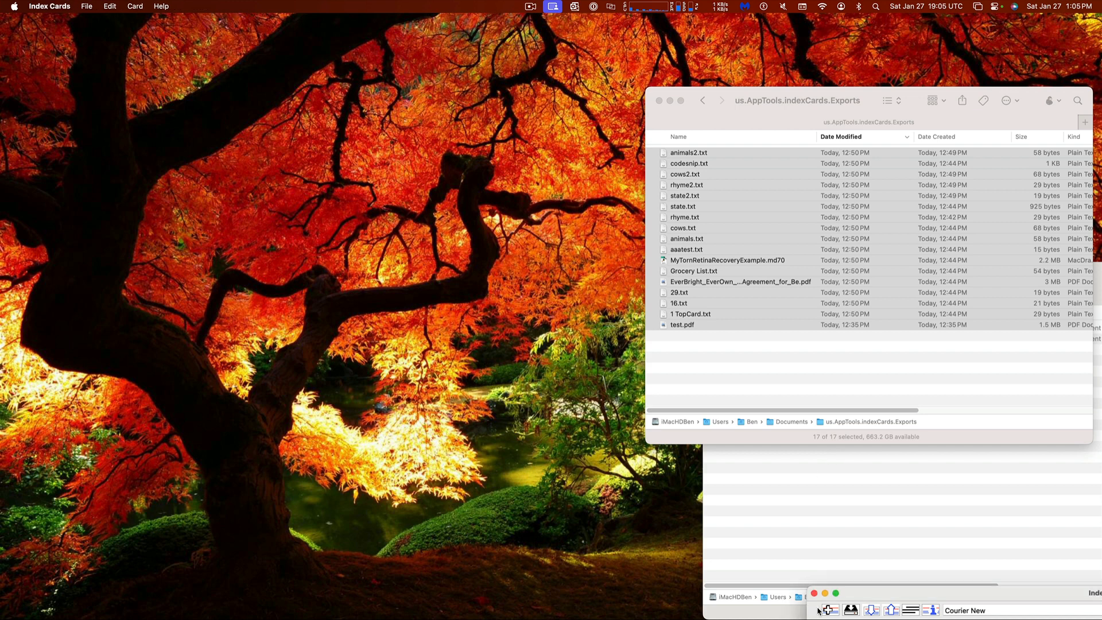
left_click(138, 6)
mouse_move(121, 6)
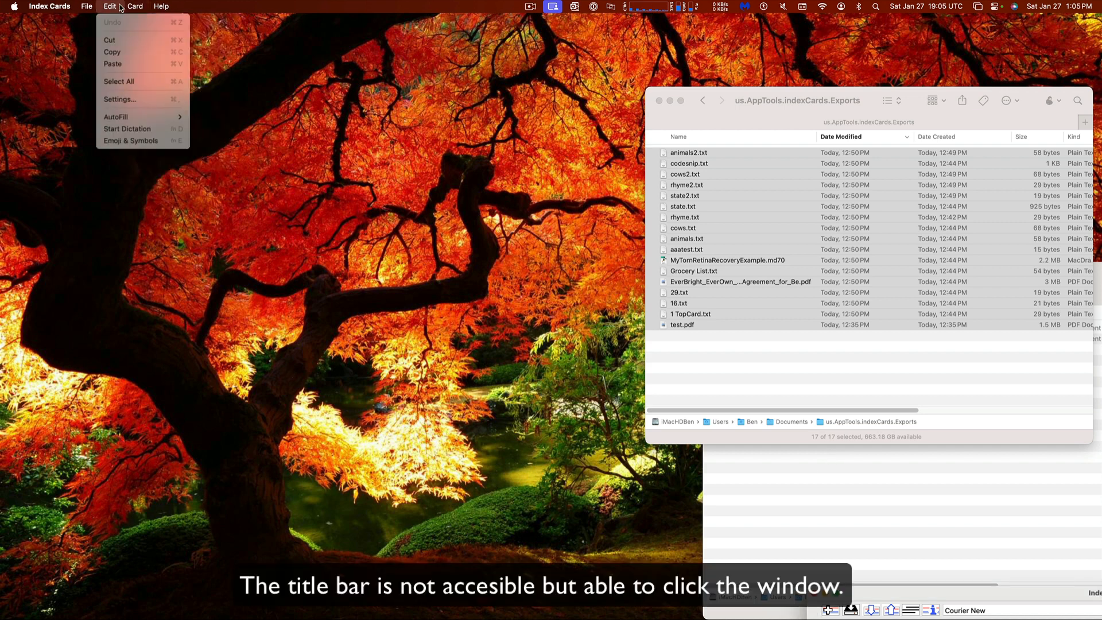
mouse_move(87, 7)
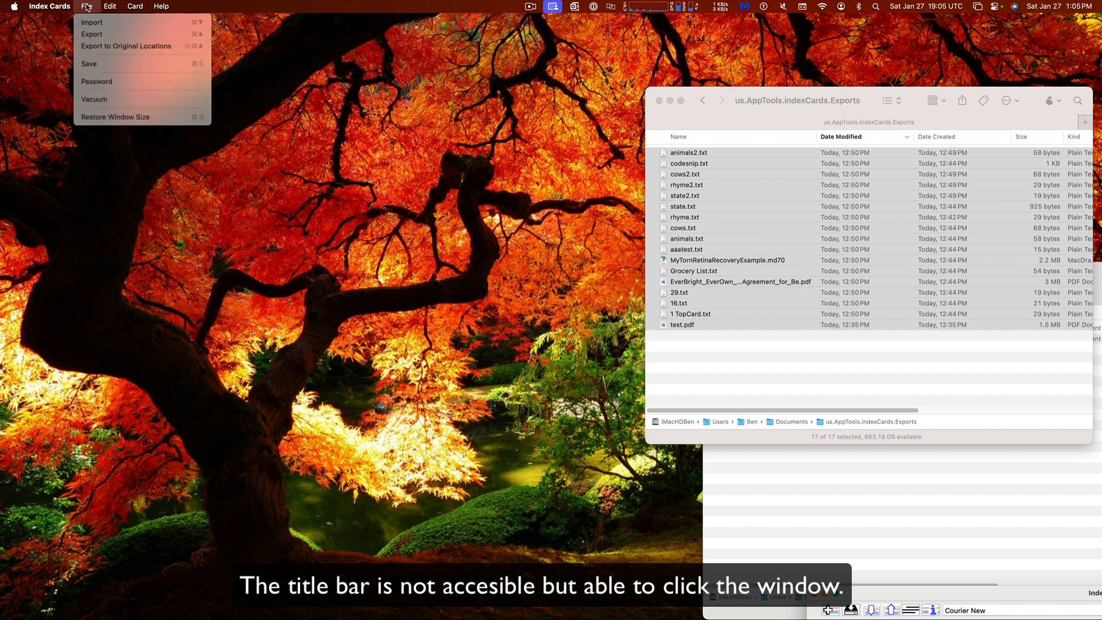
left_click(191, 118)
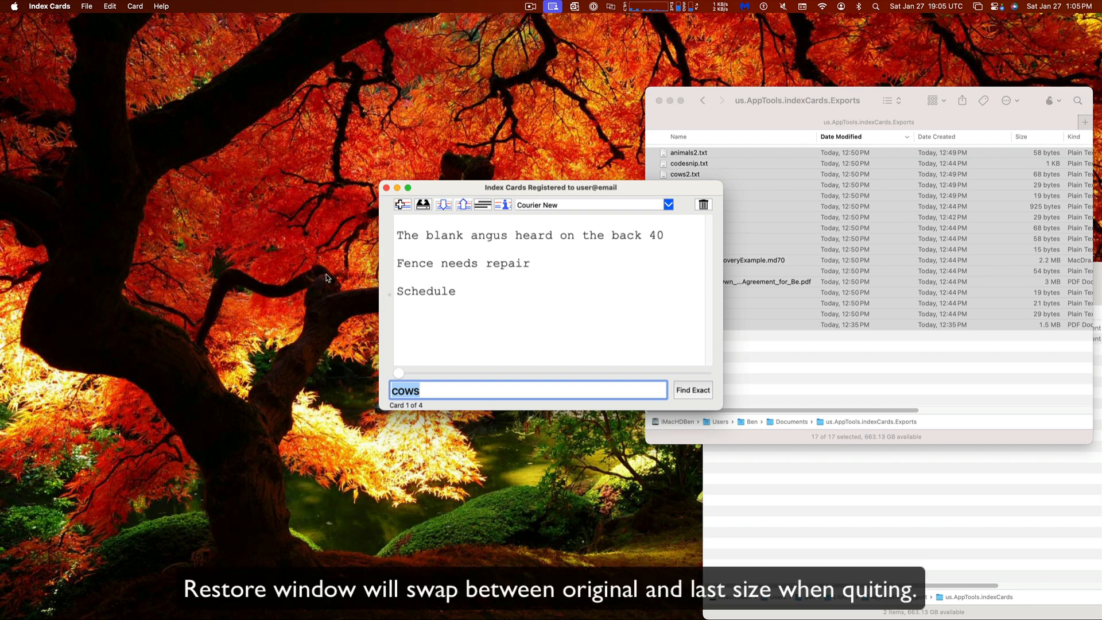
Toggle the window size with Cmd+R, snapping it back to its original size and place
key("super+r")
key("super+r")
key("super+r")
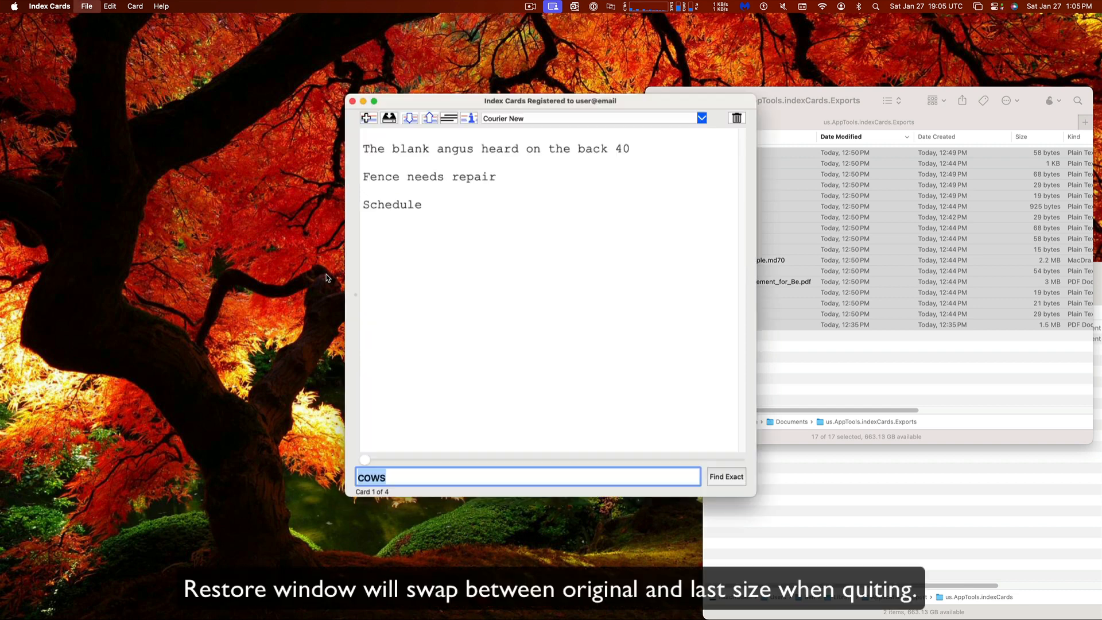
key("super+r")
key("super+r")
key("super+r")
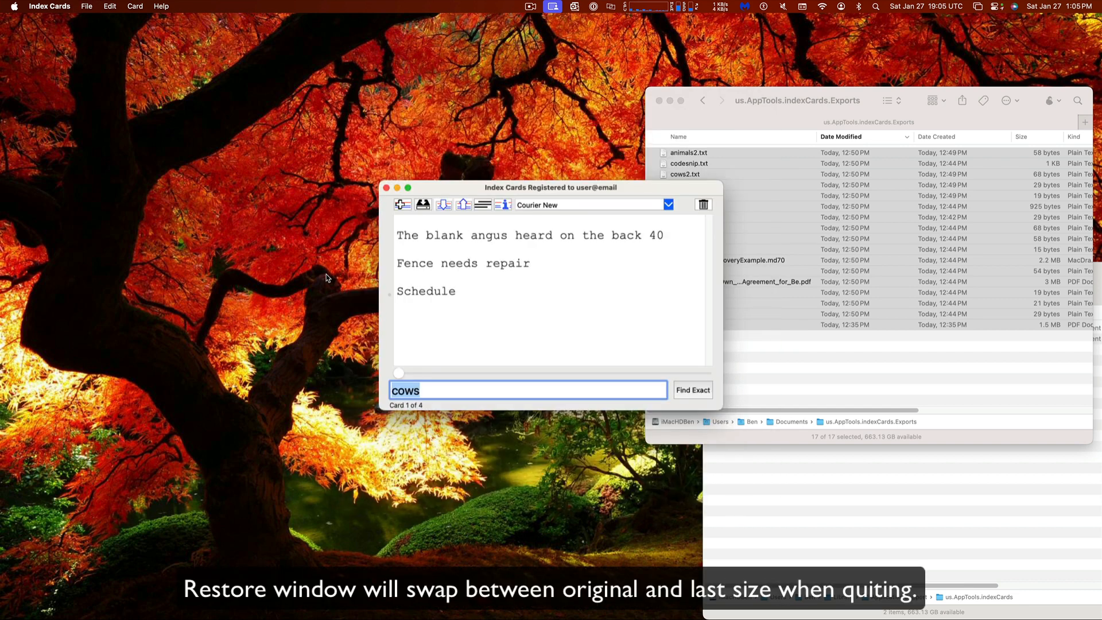
key("super+r")
key("super+r")
left_click_drag(439, 182, 1046, 615)
key("super+r")
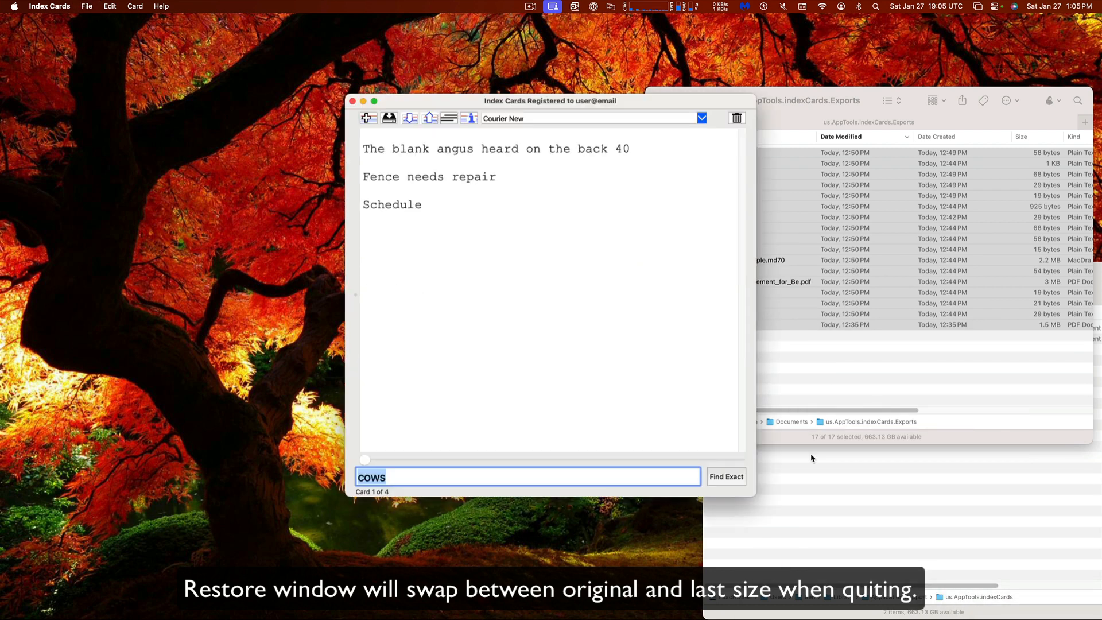
Enlarge the window to about 1880x1040, toggling between saved sizes along the way
left_click(370, 103)
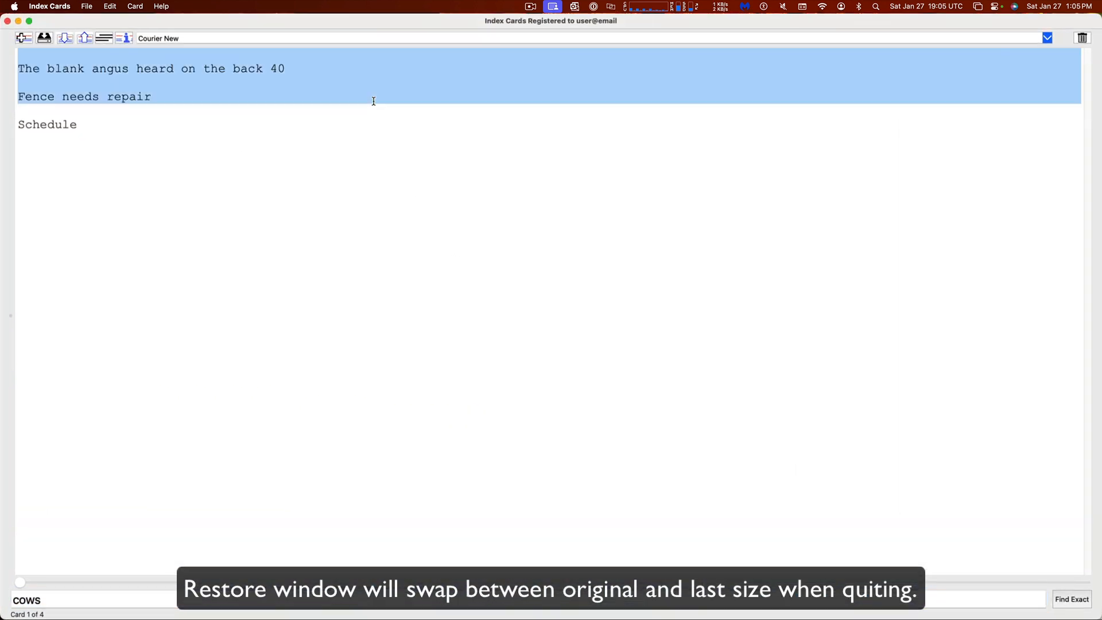
left_click(373, 222)
key("super+r")
key("super+r")
key("super+r")
key("super+r")
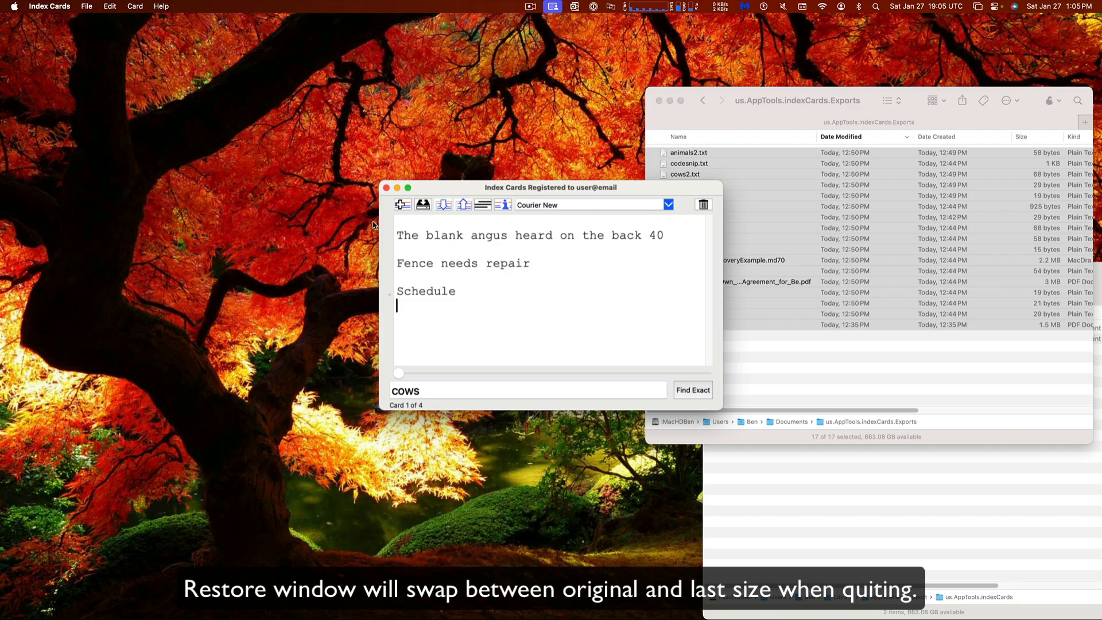
key("super+r")
key("super+r")
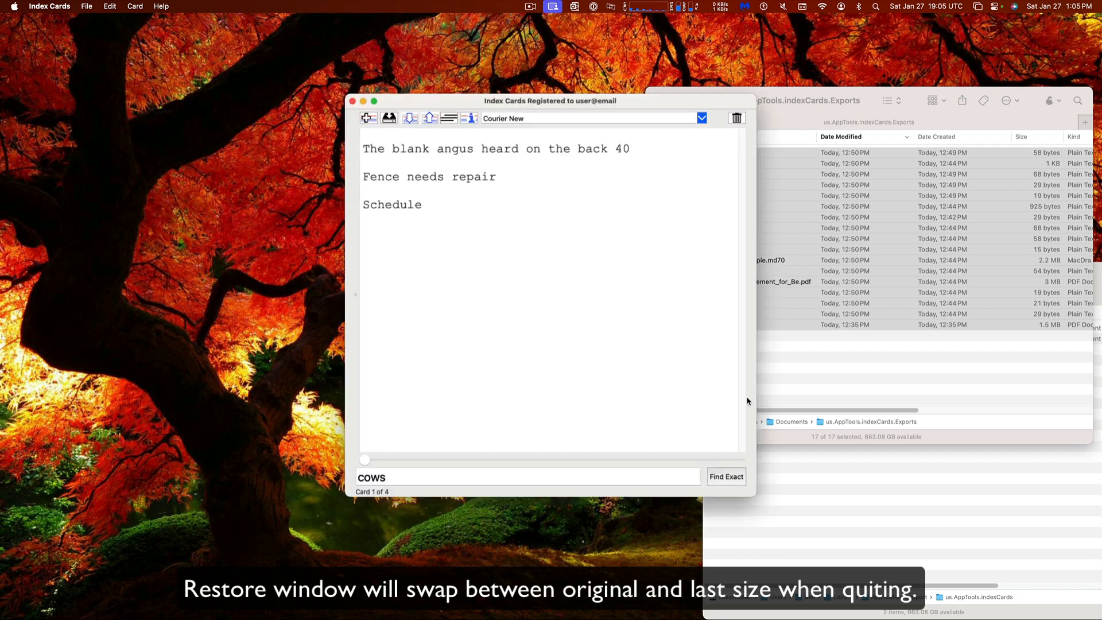
left_click_drag(754, 497, 1086, 584)
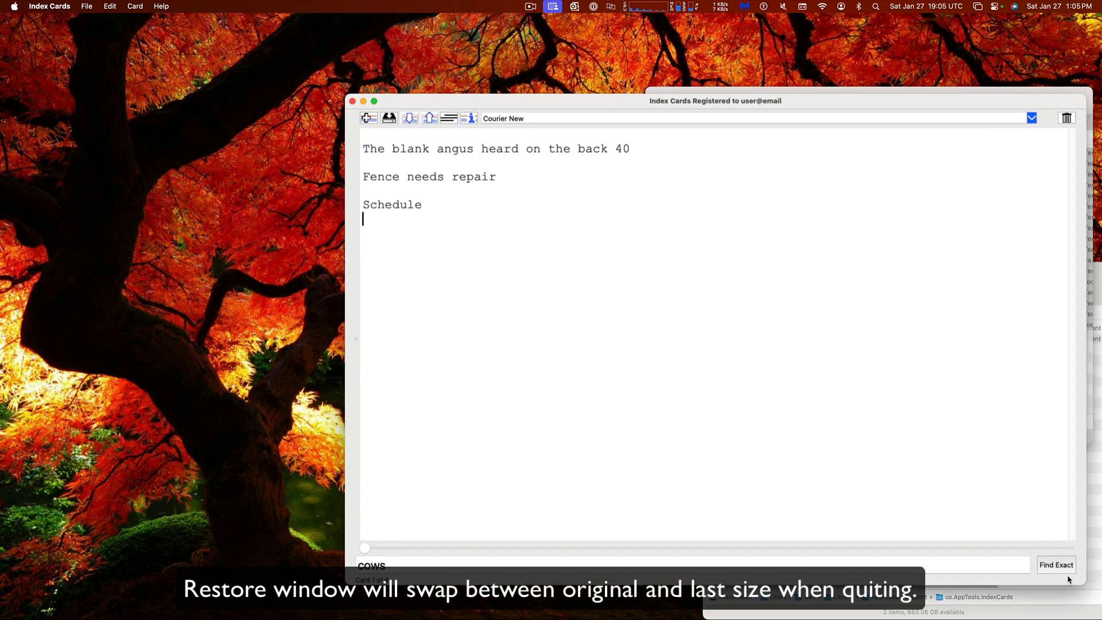
key("super+r")
key("super+r")
key("super+r")
key("super+r")
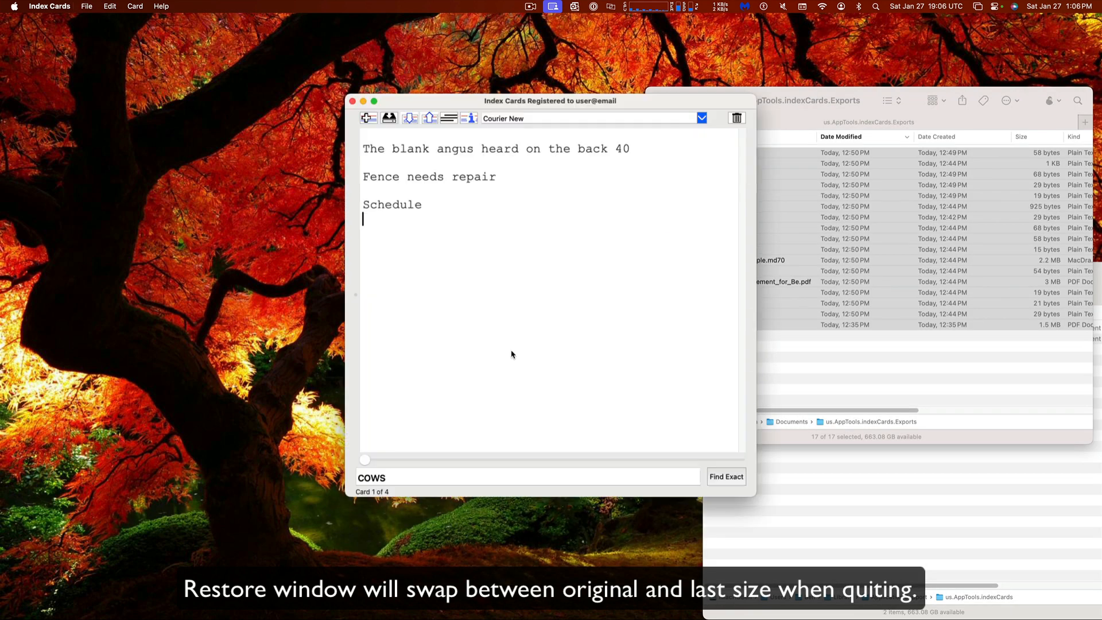
key("super+r")
key("super+r")
left_click_drag(755, 495, 1078, 597)
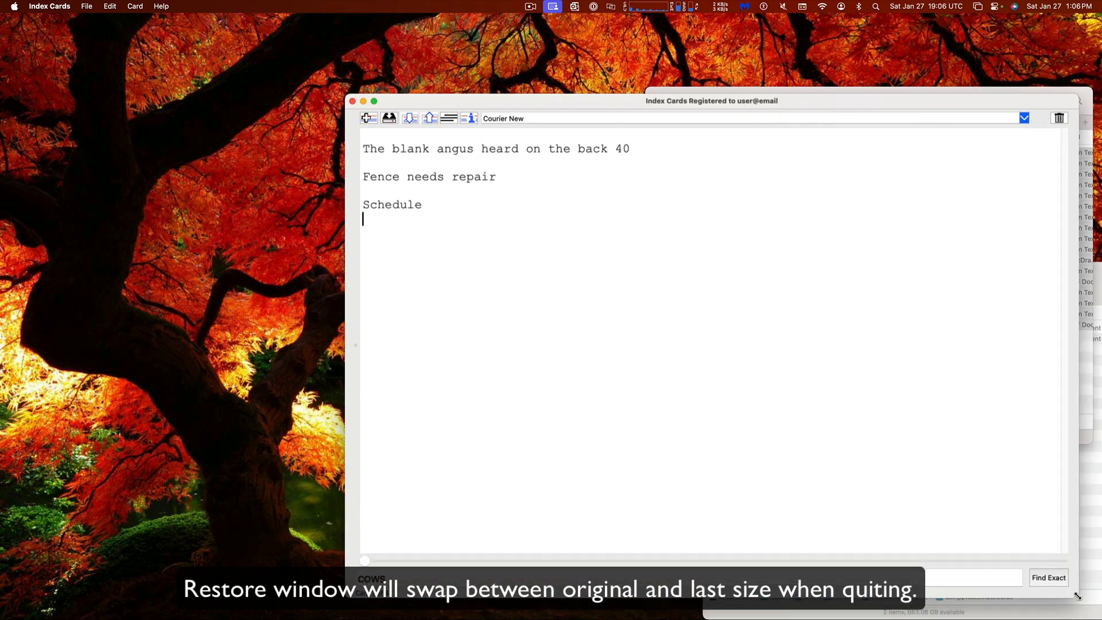
Quit Index Cards, relaunch it via Spotlight, and unlock the database with its password
left_click(352, 101)
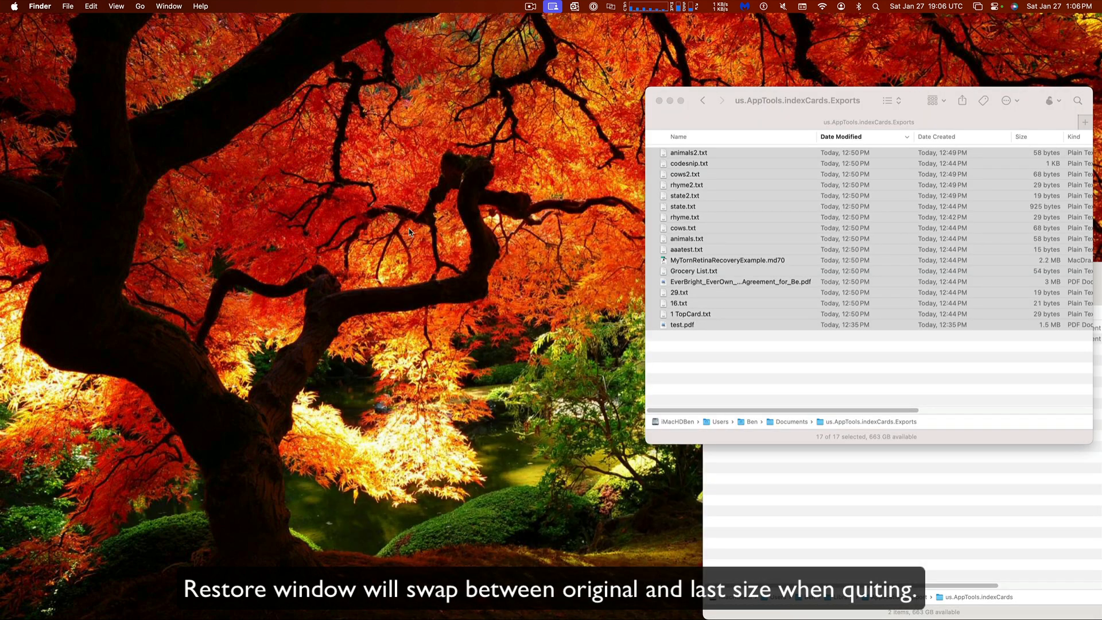
key("cmd+space")
type("index")
key("Return")
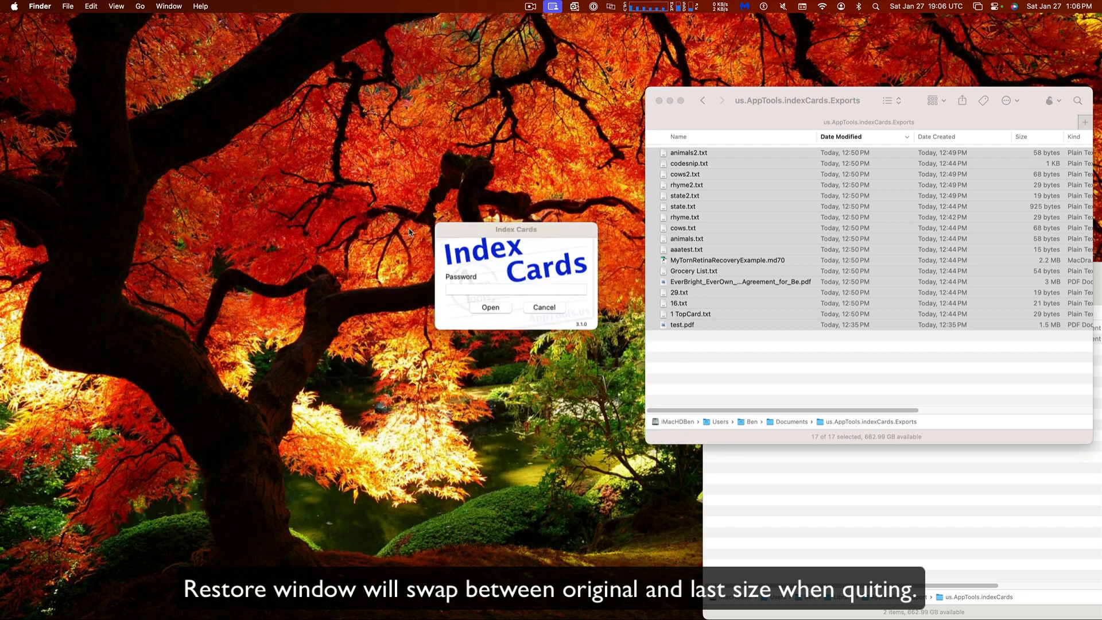
left_click(534, 290)
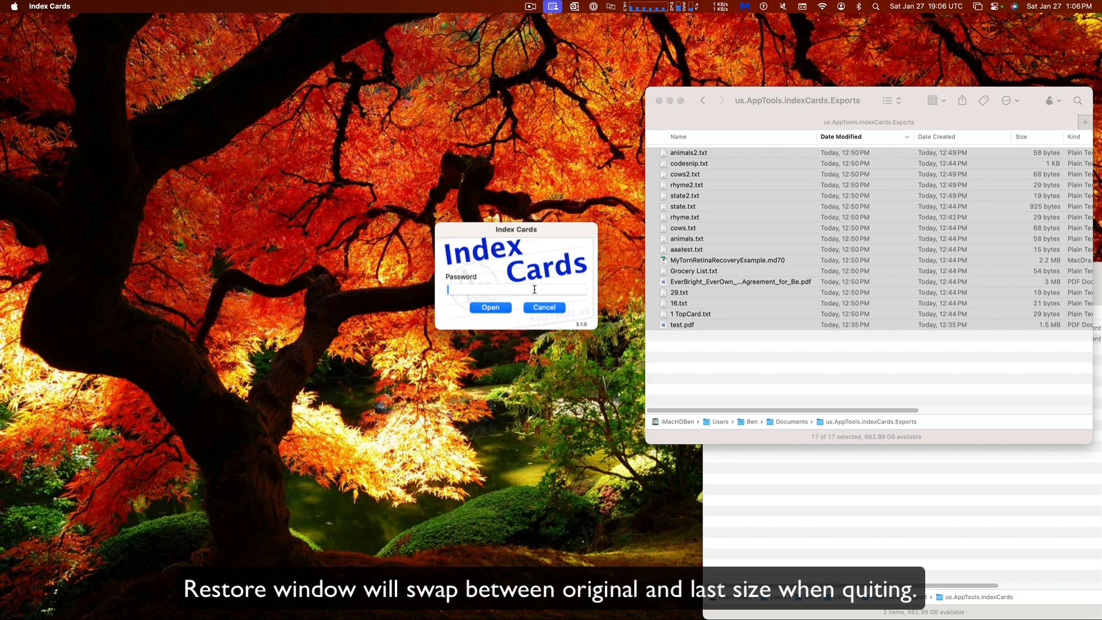
type("•••••••••••••••")
key("Return")
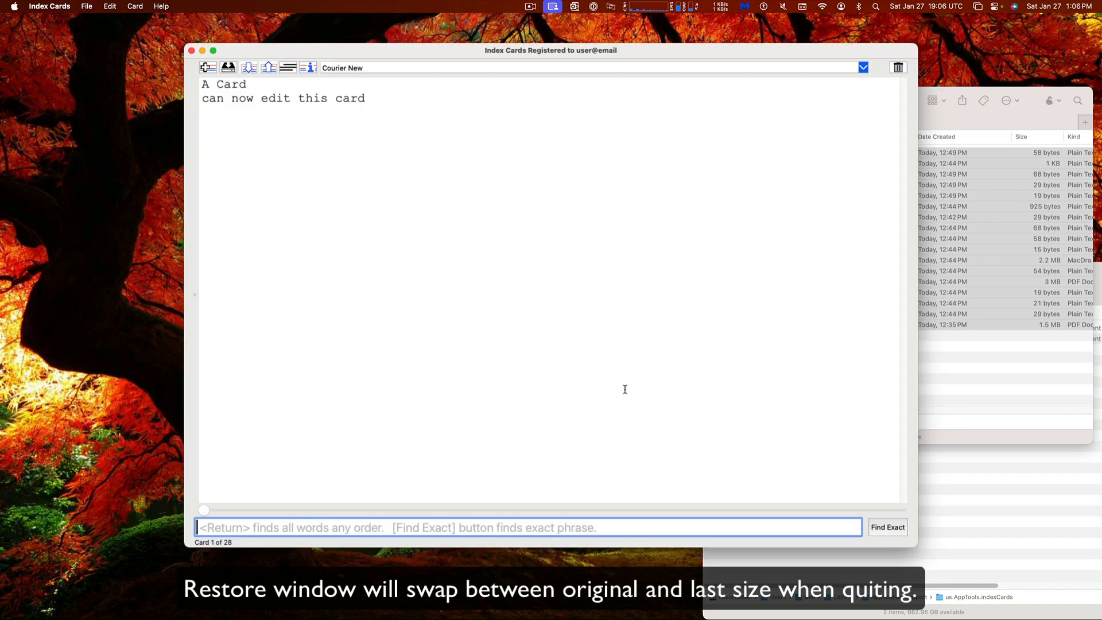
Toggle the restored window size, move the window up-left, and quit with Cmd+Q
key("super+r")
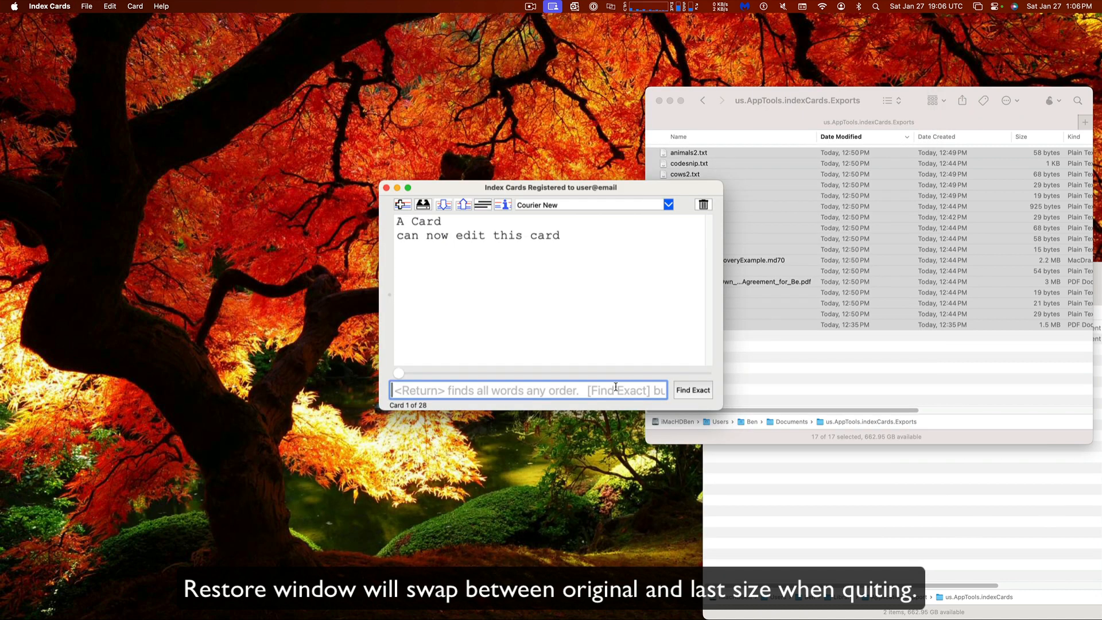
key("super+r")
key("super+r")
key("super+r")
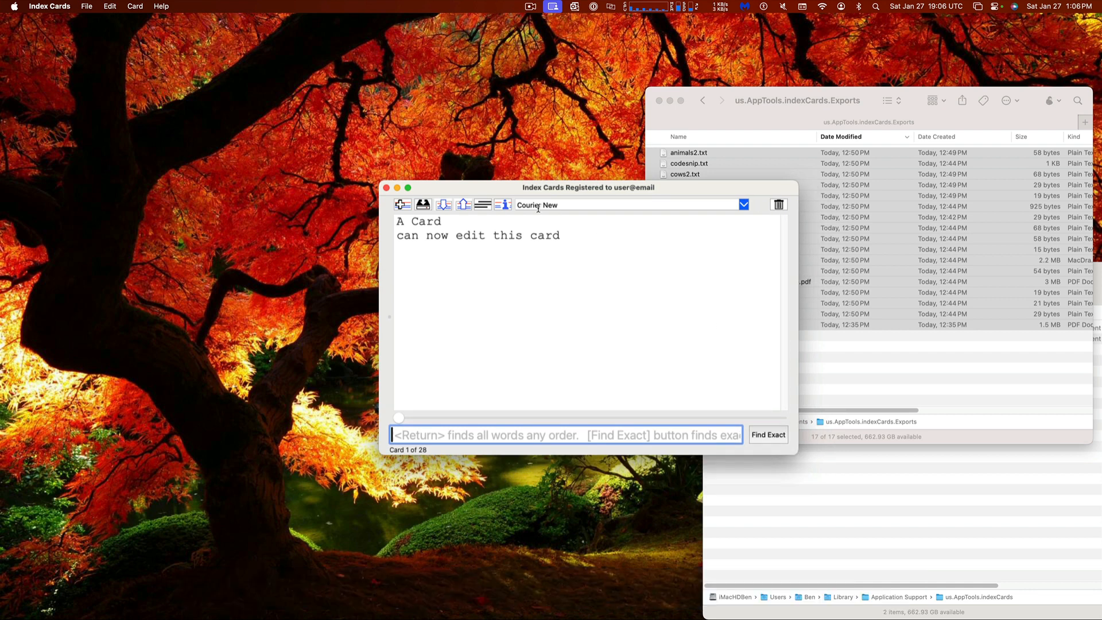
left_click_drag(495, 189, 378, 114)
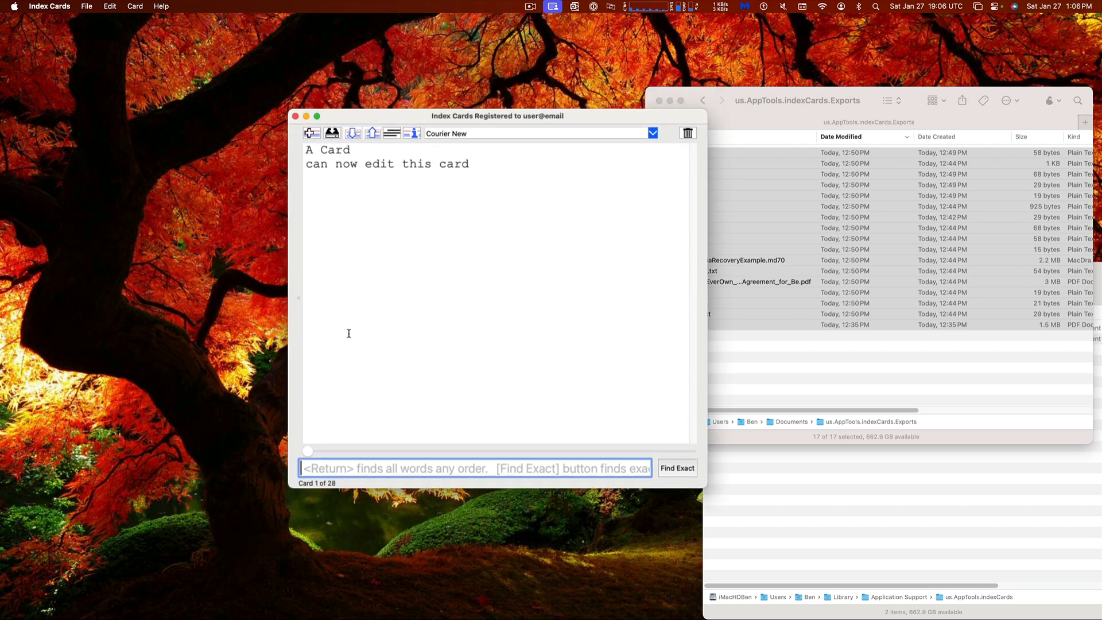
key("super+q")
key("super+space")
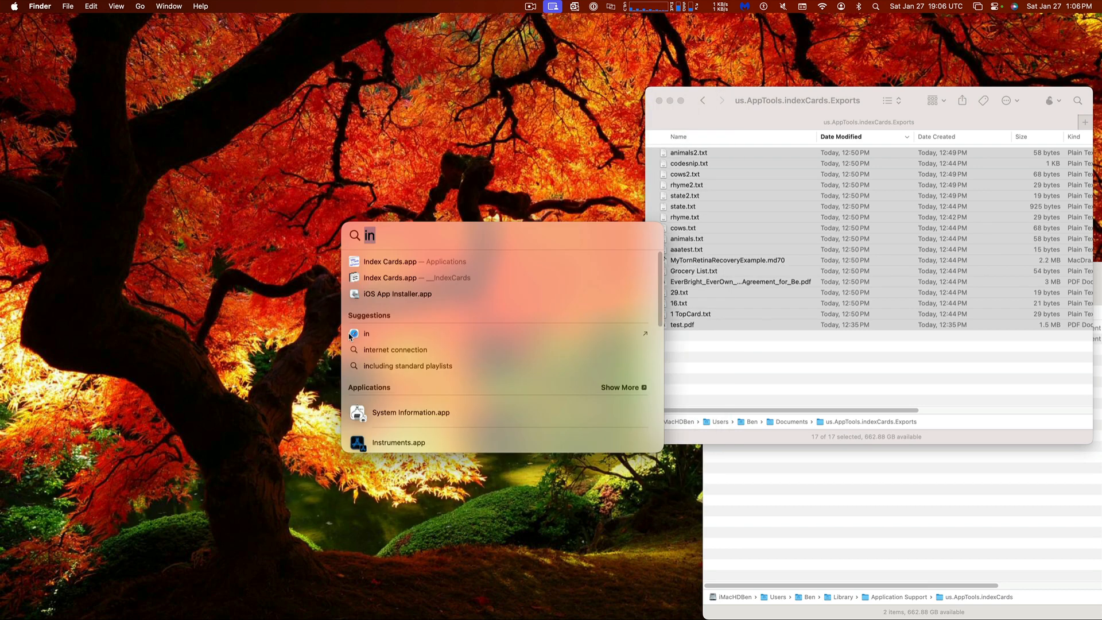
Relaunch Index Cards from Spotlight, unlock the database with the password, and nudge the window up-left
type("ind")
key("Return")
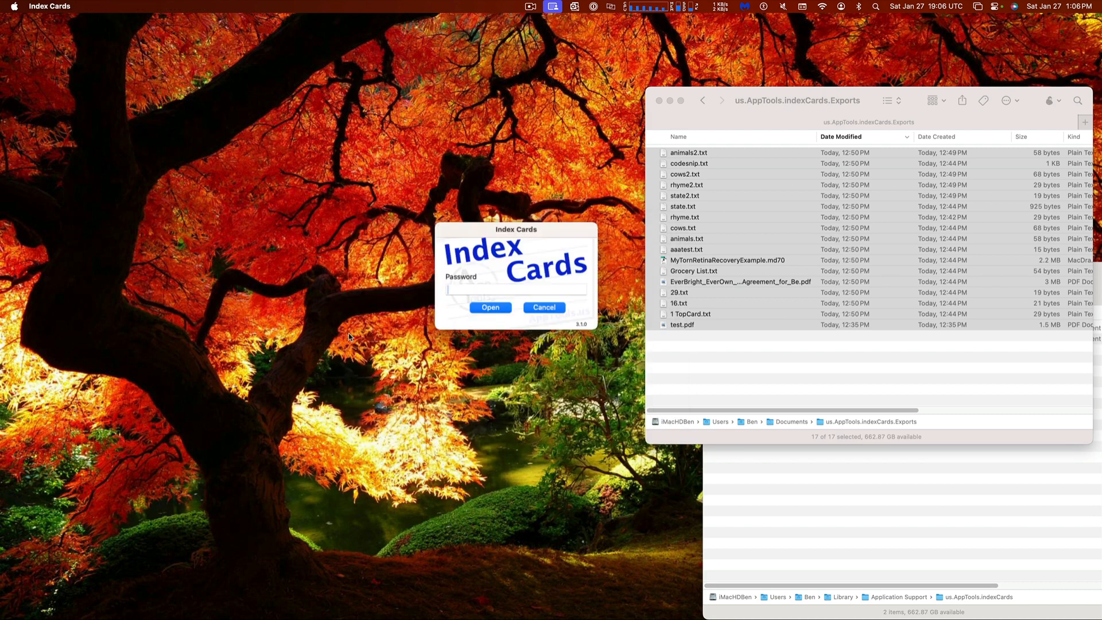
type("•••••••••••••••")
key("Return")
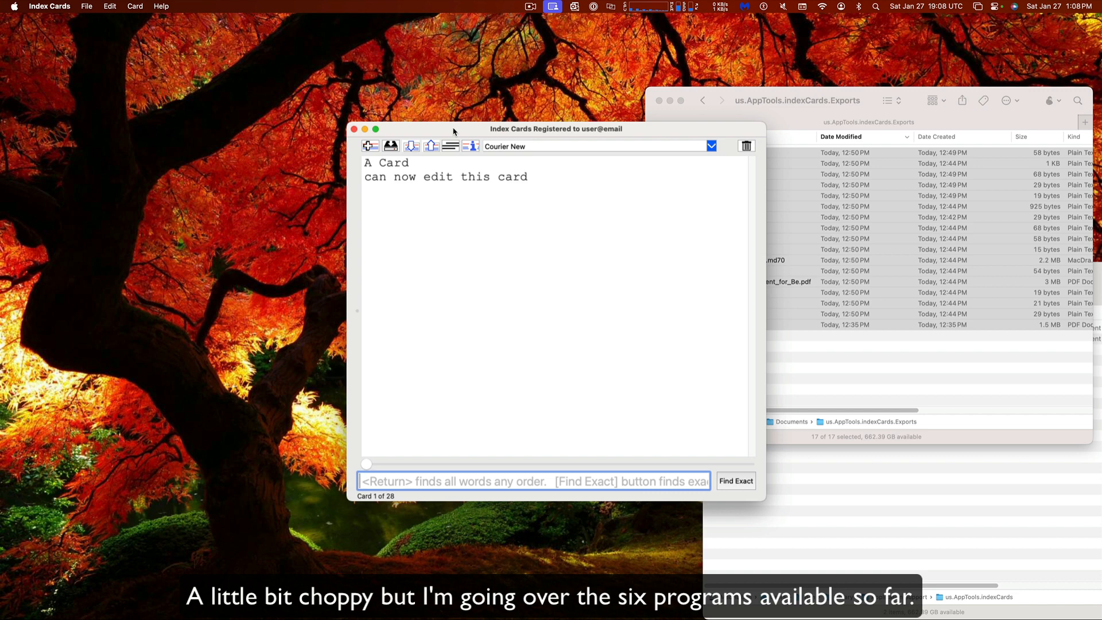
left_click_drag(454, 131, 437, 117)
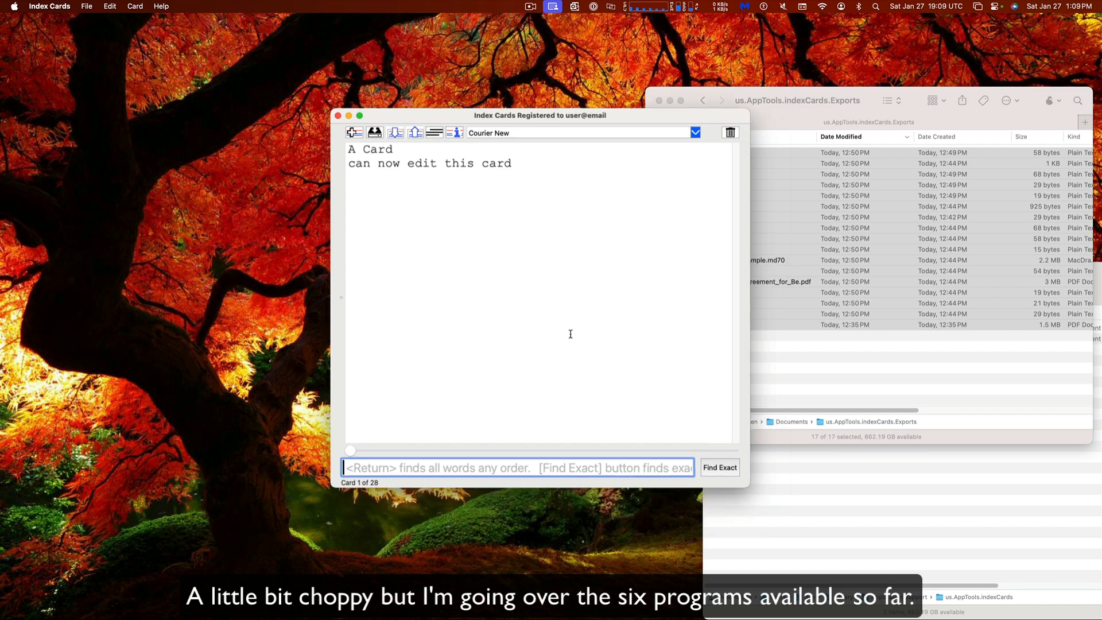